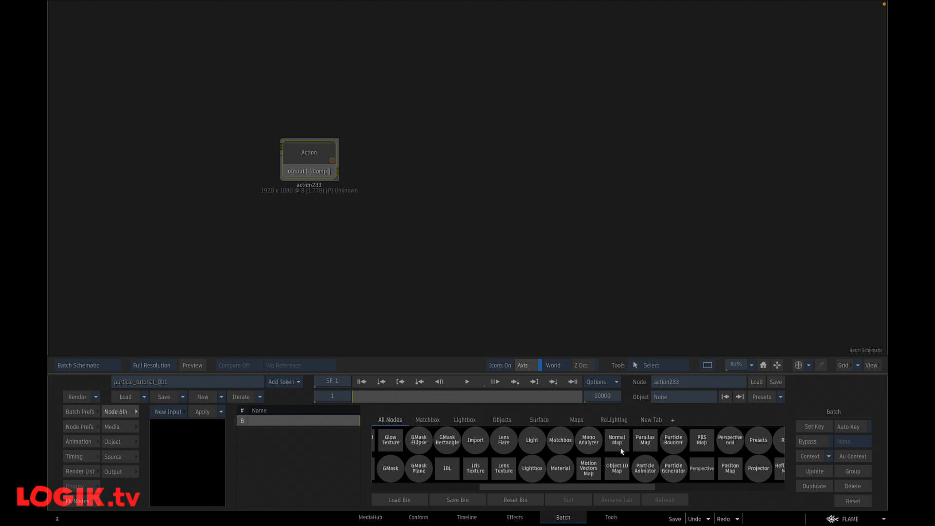
Add a Light beside the camera inside the Action node and view it in the comp output
double_click(316, 157)
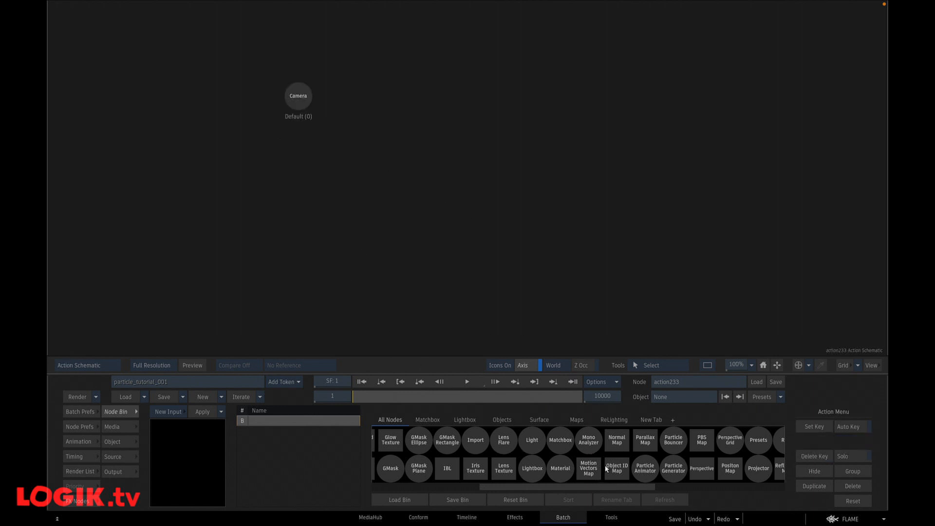
drag(614, 489, 612, 489)
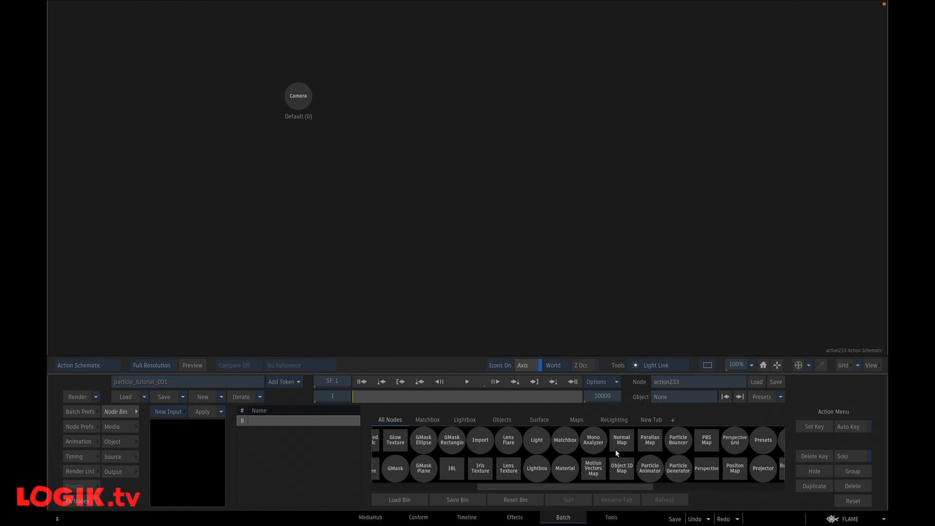
scroll(628, 443, left, 2)
drag(606, 440, 384, 101)
double_click(391, 102)
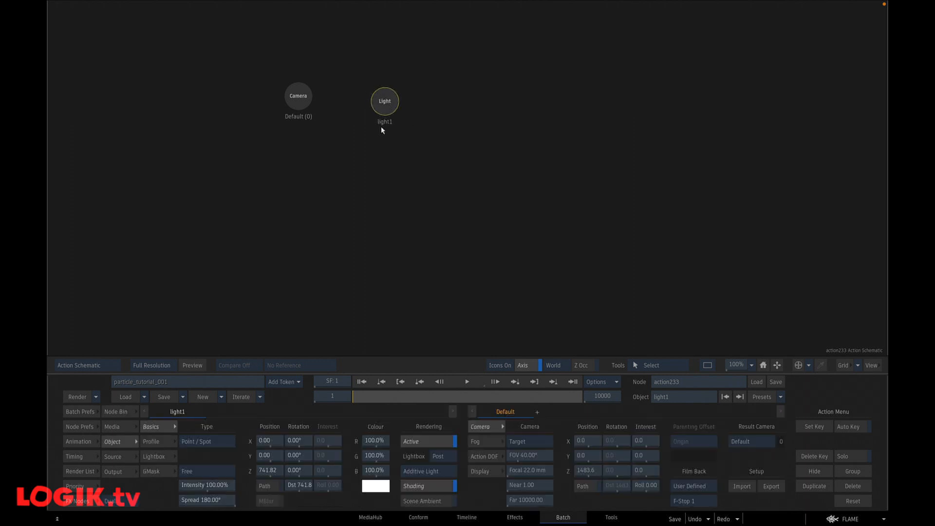
key(F4)
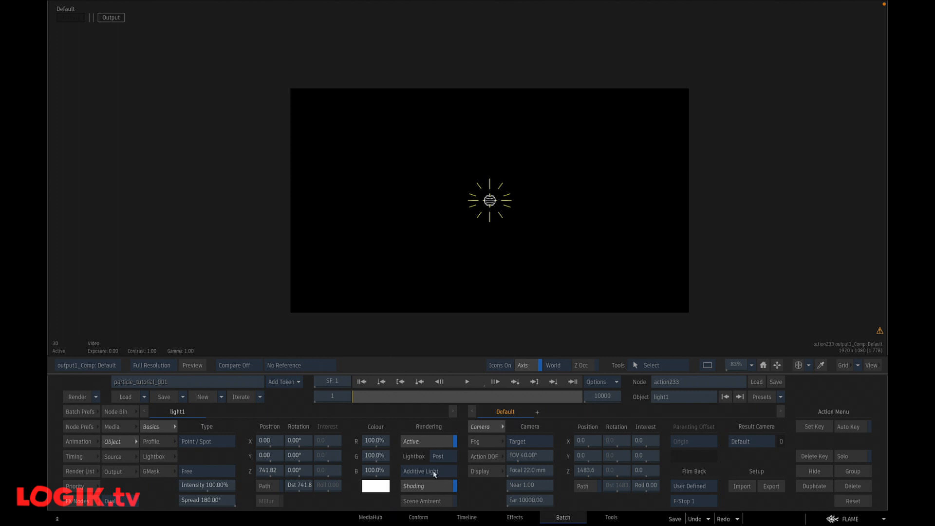
Add a Particle Generator to the Light node and play the comp output to check the emission
click(111, 413)
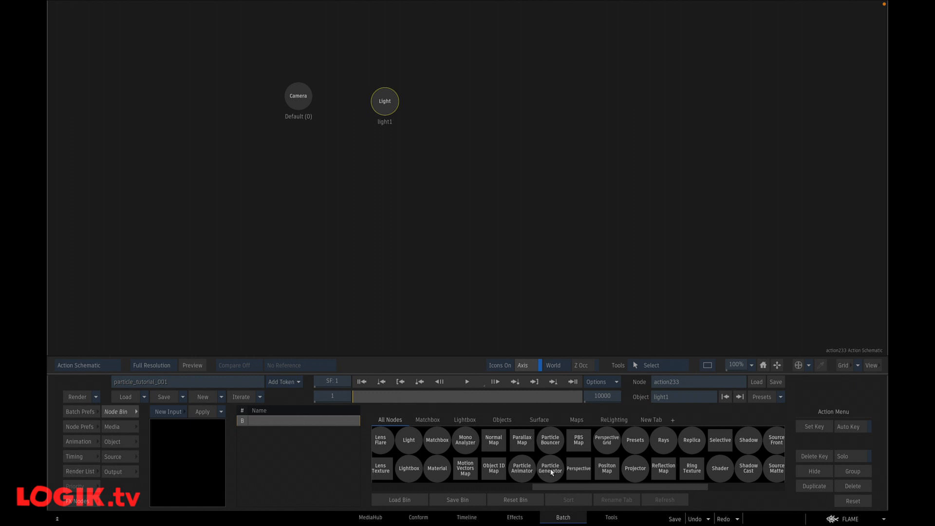
drag(551, 472, 385, 158)
key(F4)
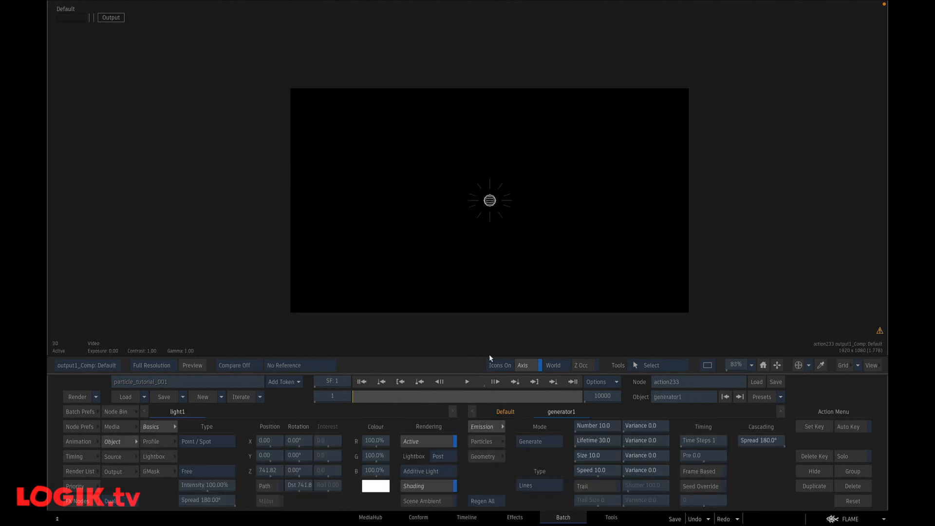
click(467, 382)
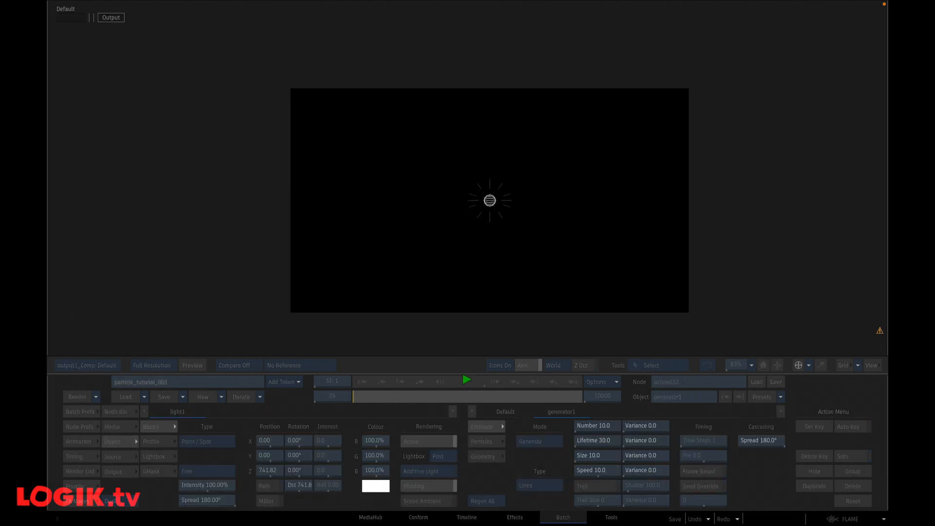
click(467, 382)
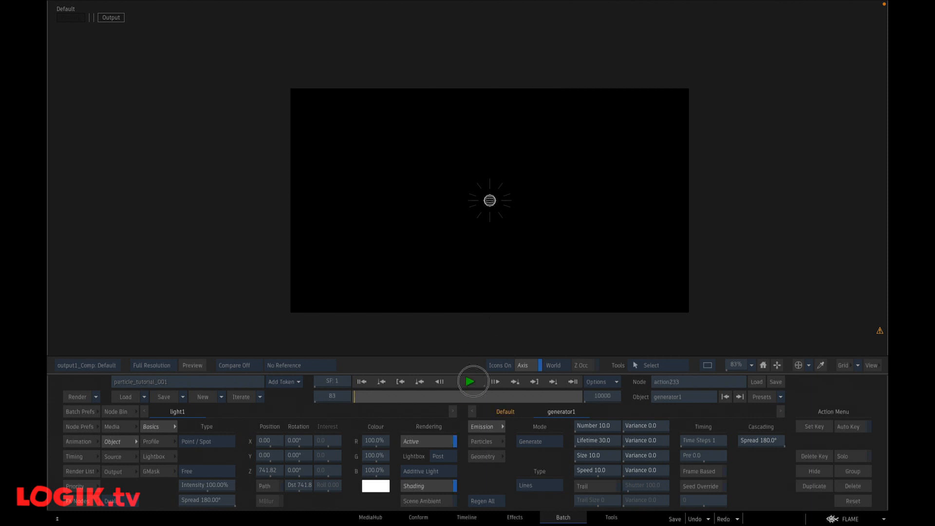
Turn off the light's shading and play the particle emission from the first frame
click(431, 486)
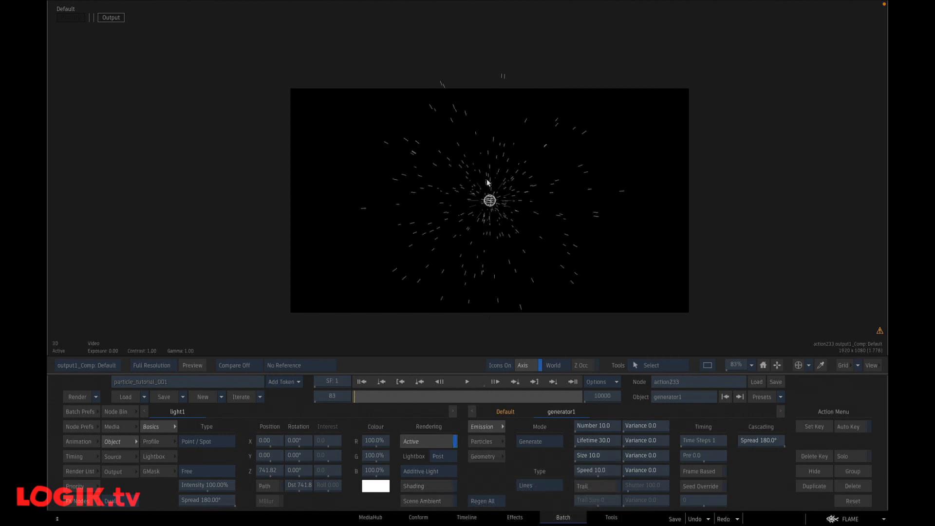
click(361, 382)
click(467, 382)
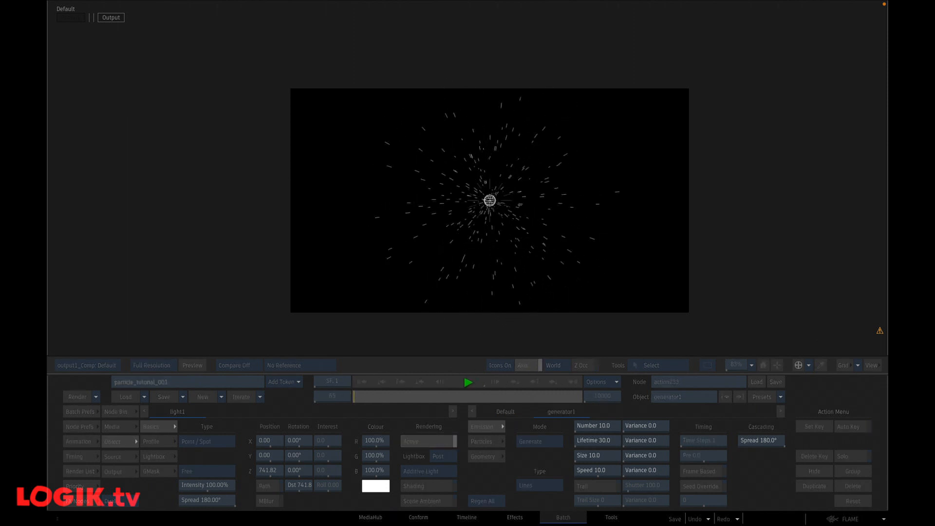
click(468, 382)
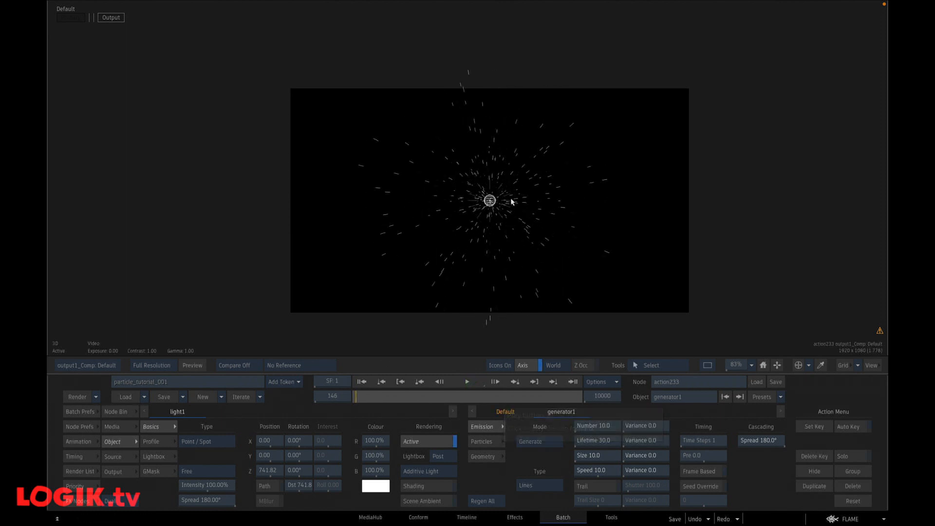
Set the light's spread to 20° and its Y rotation to 105°, and play the redirected emission
click(216, 506)
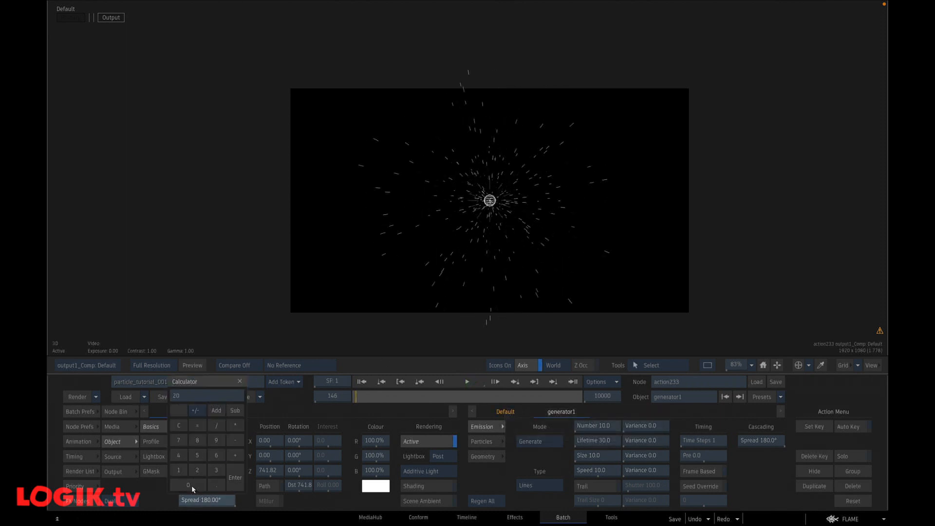
click(237, 478)
drag(299, 454, 459, 380)
click(468, 381)
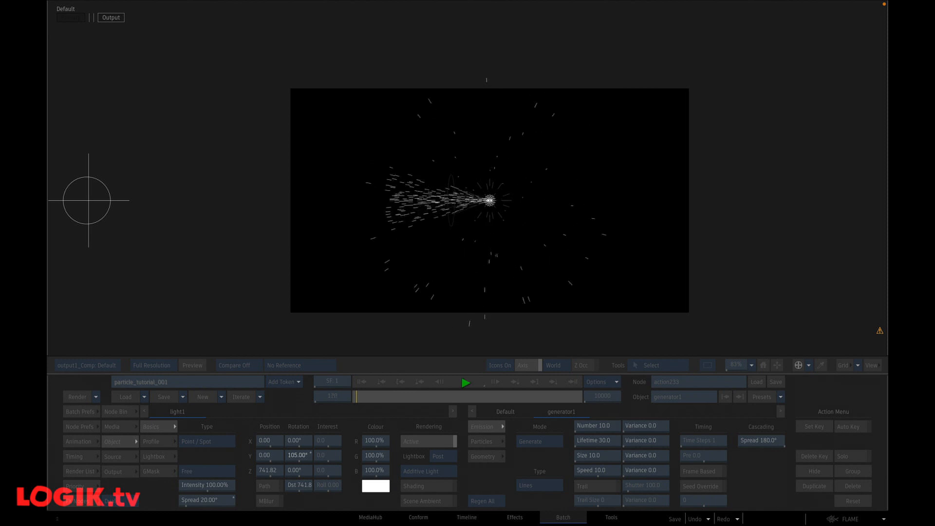
Set the light's spread to 18.6°, place it at X -295.67, Y 3.62 with Y rotation -73°, and play the emission
mouse_move(204, 500)
mouse_down()
mouse_move(724, 467)
mouse_move(336, 482)
mouse_move(210, 500)
mouse_move(195, 486)
mouse_up()
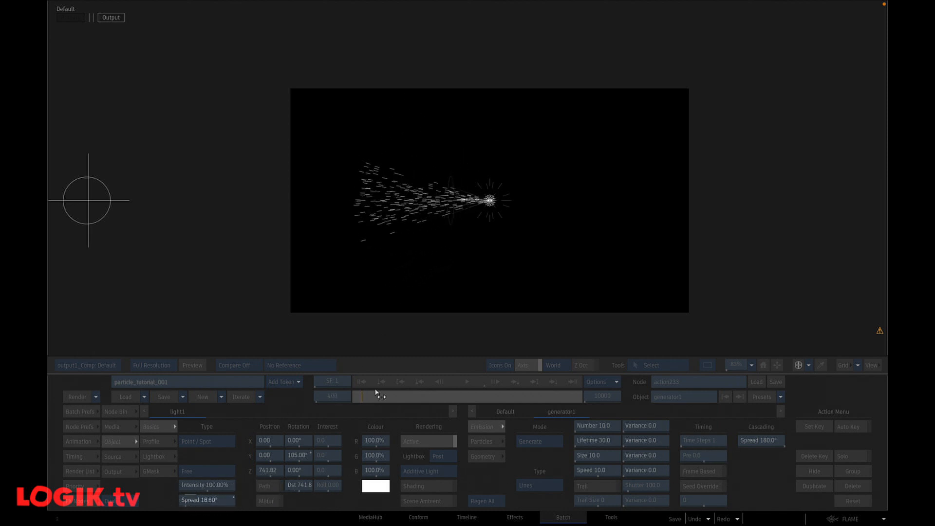
click(466, 381)
click(466, 382)
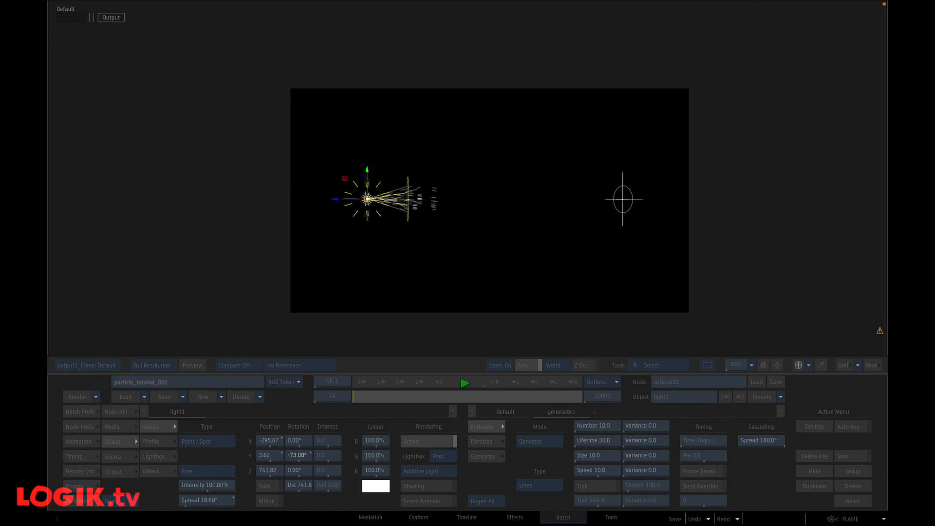
click(598, 413)
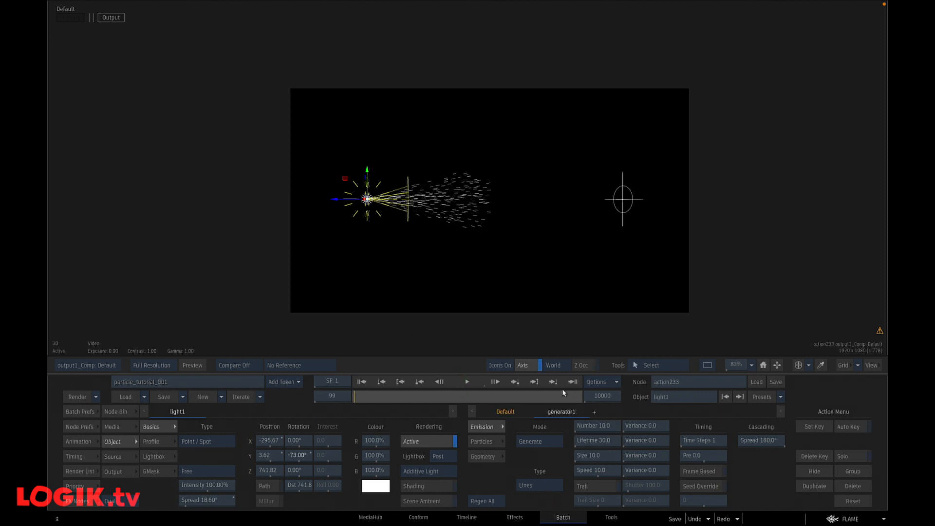
Set the generator's particle type to Squares and its number to 10 from the first frame
click(548, 488)
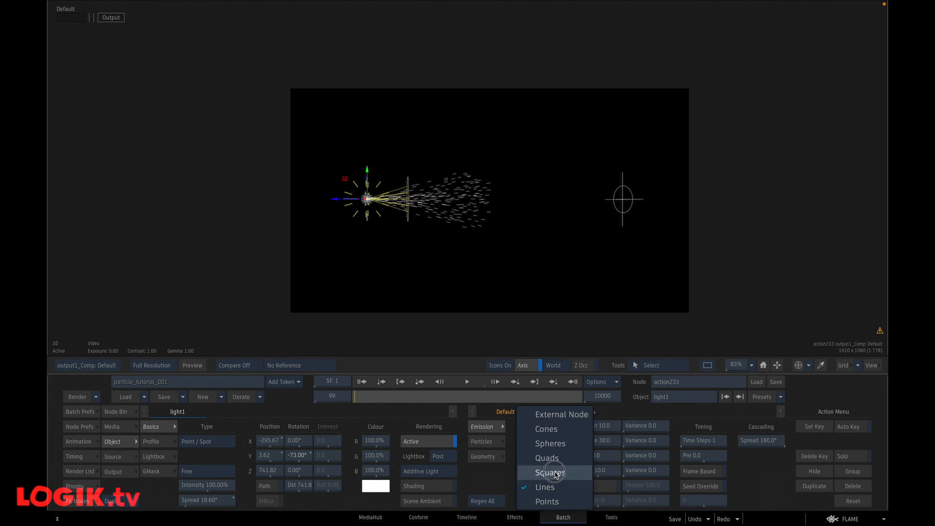
click(560, 473)
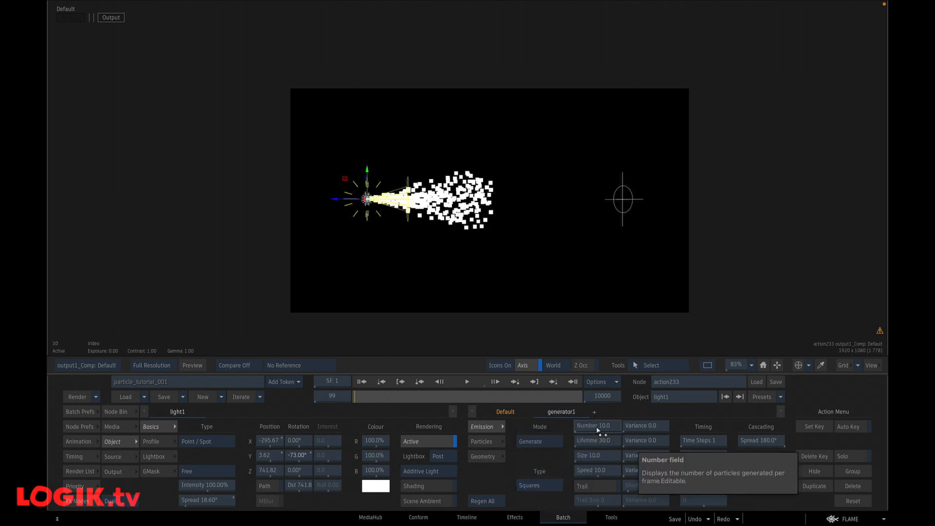
click(362, 381)
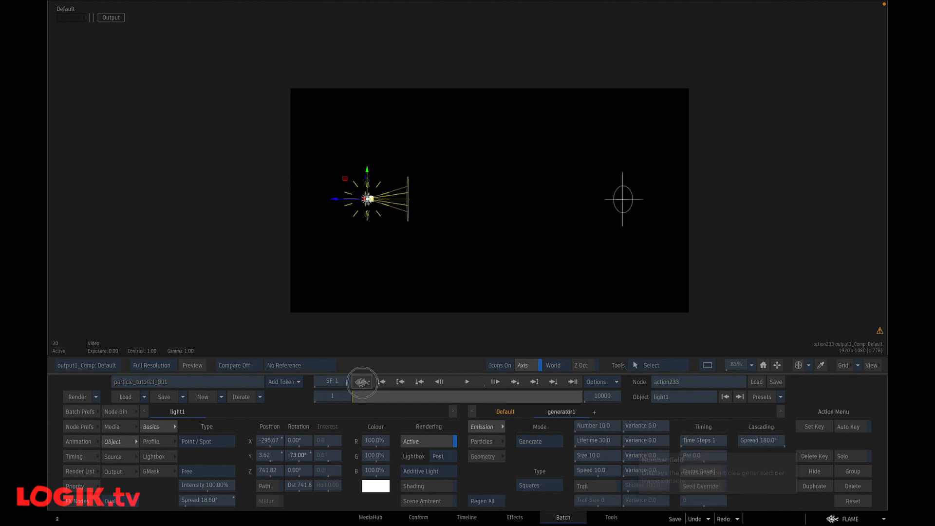
click(593, 426)
click(573, 398)
click(581, 410)
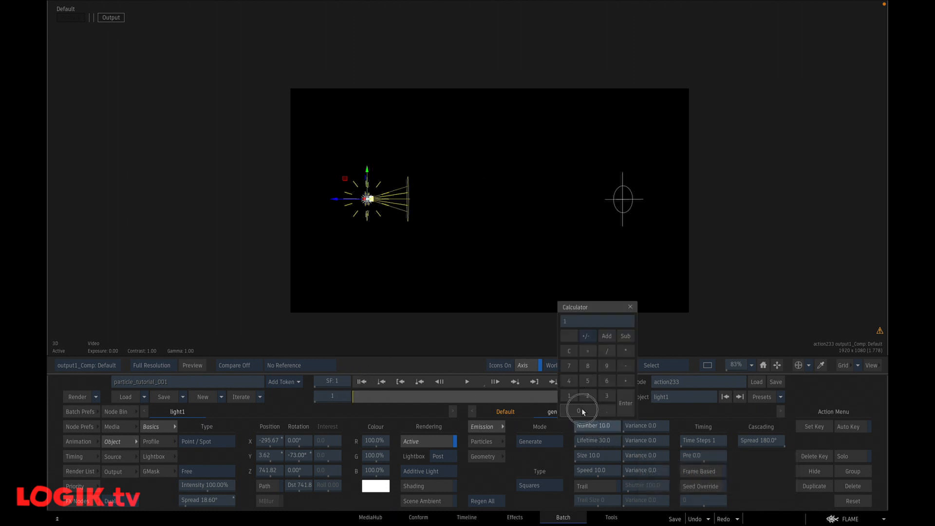
click(625, 400)
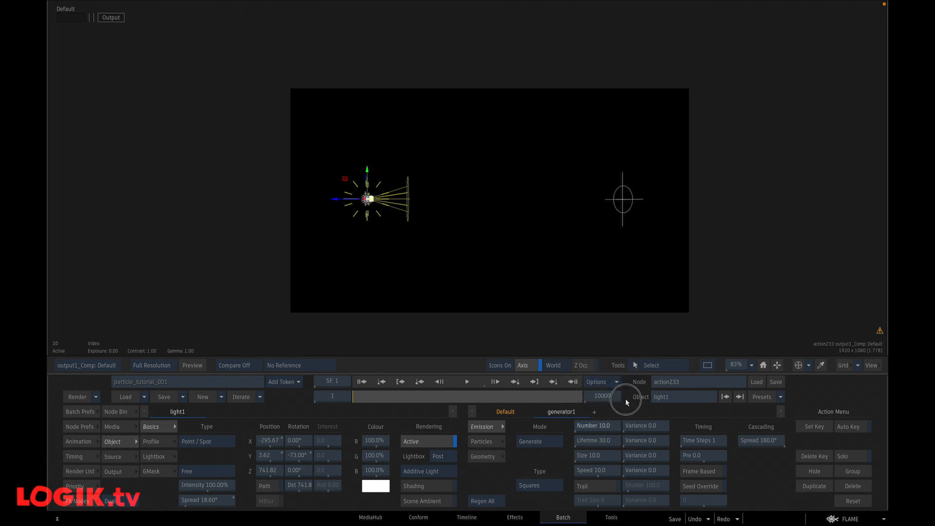
Set the particle number variance to 5 and play the emission
click(660, 420)
click(642, 383)
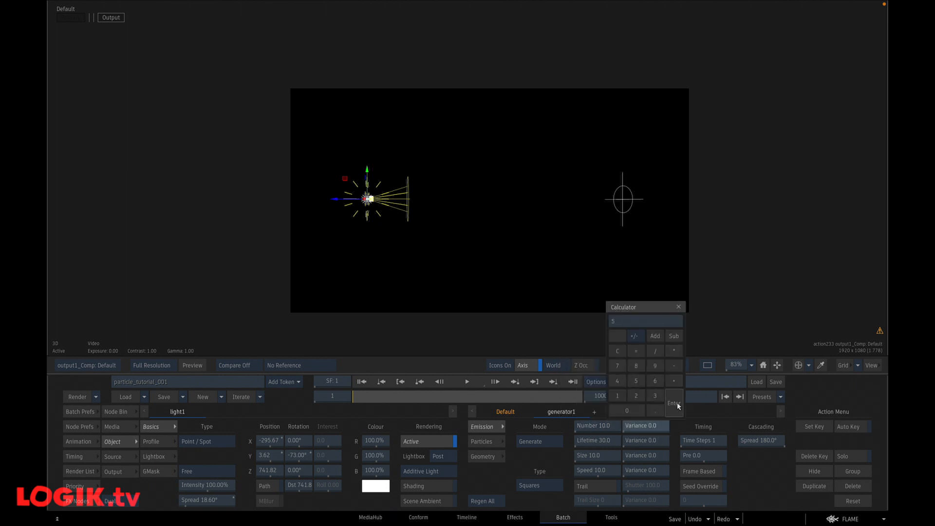
click(675, 407)
click(459, 379)
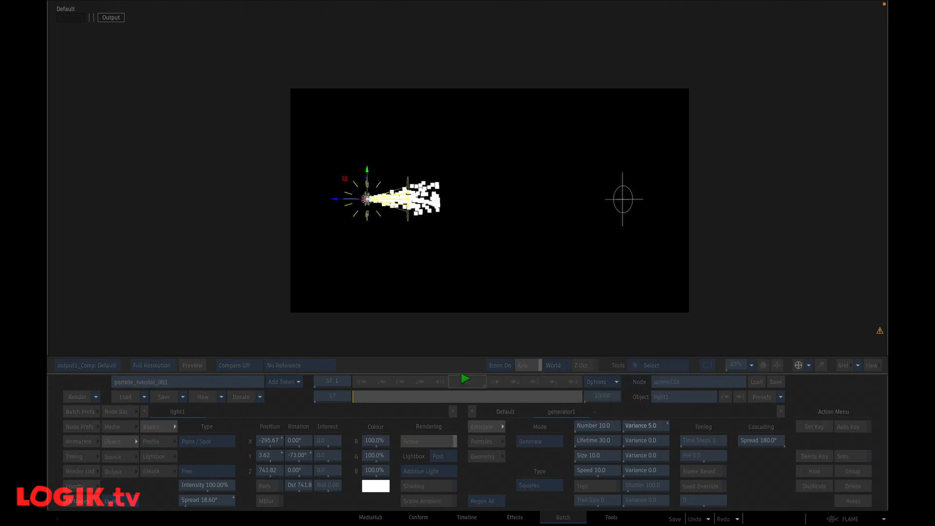
click(470, 381)
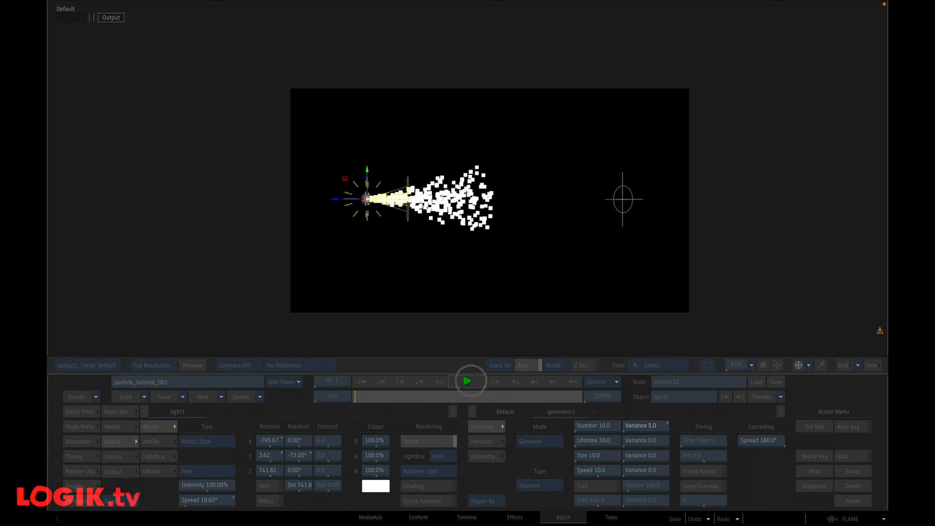
Set the particle lifetime to 50 and play the emission from the first frame
click(360, 382)
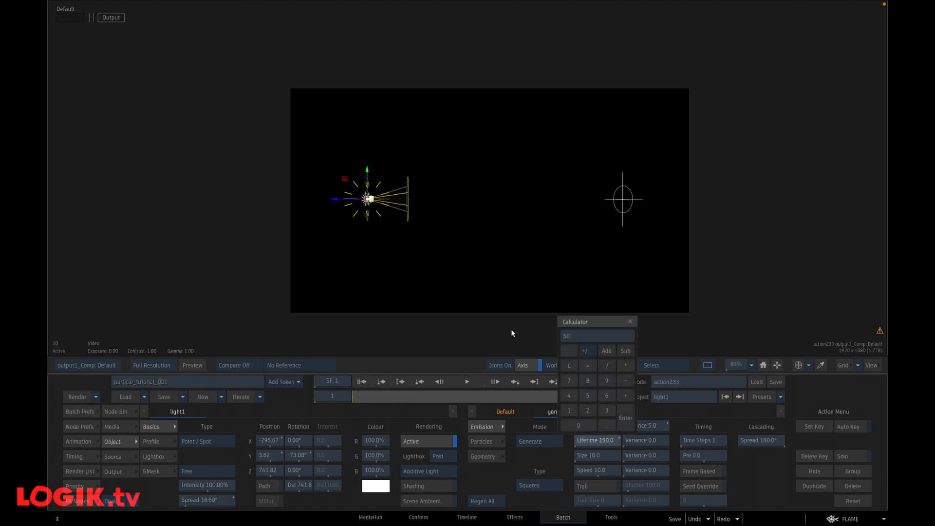
click(631, 422)
click(465, 379)
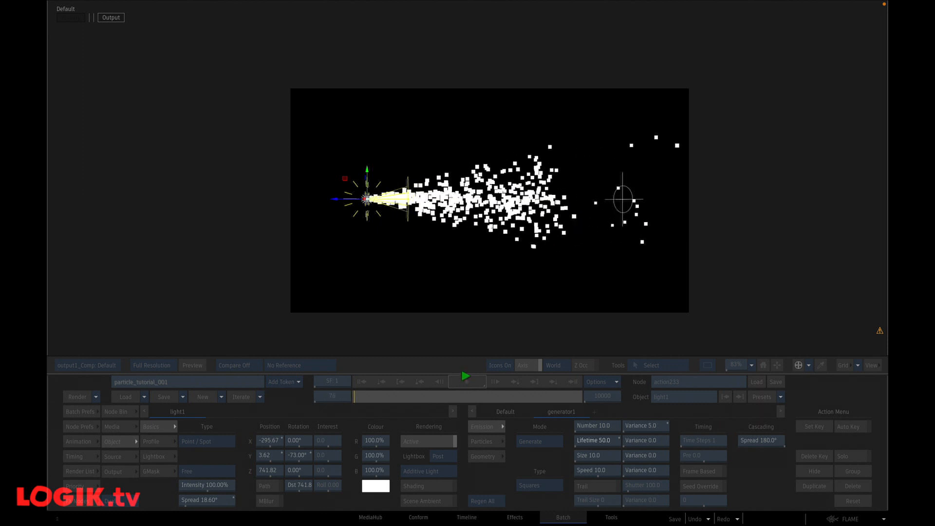
Set the lifetime variance to 25 and replay the emission from the first frame
click(667, 440)
click(650, 441)
click(636, 396)
click(674, 418)
click(362, 382)
click(467, 382)
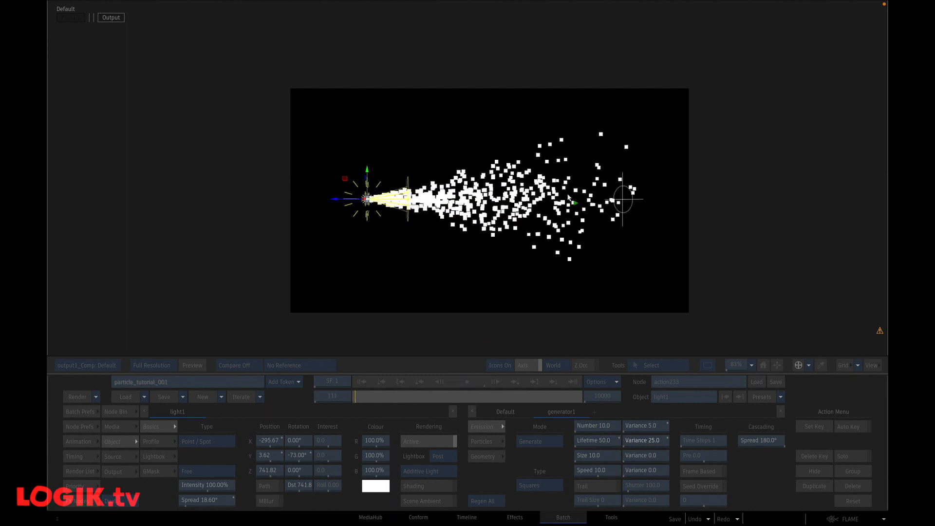
Set the particle size to 15 with a variance of 5 and replay the emission from the first frame
click(606, 457)
drag(598, 460, 610, 457)
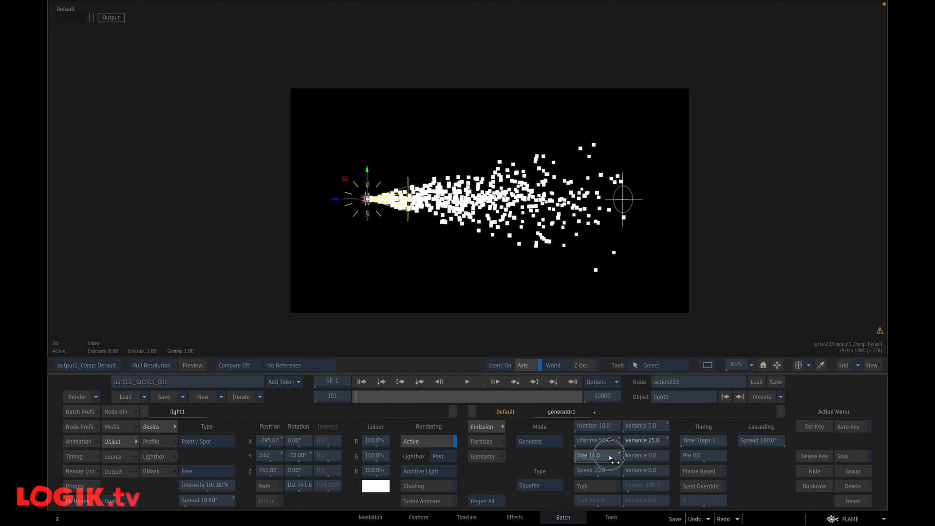
click(651, 457)
click(637, 412)
click(674, 432)
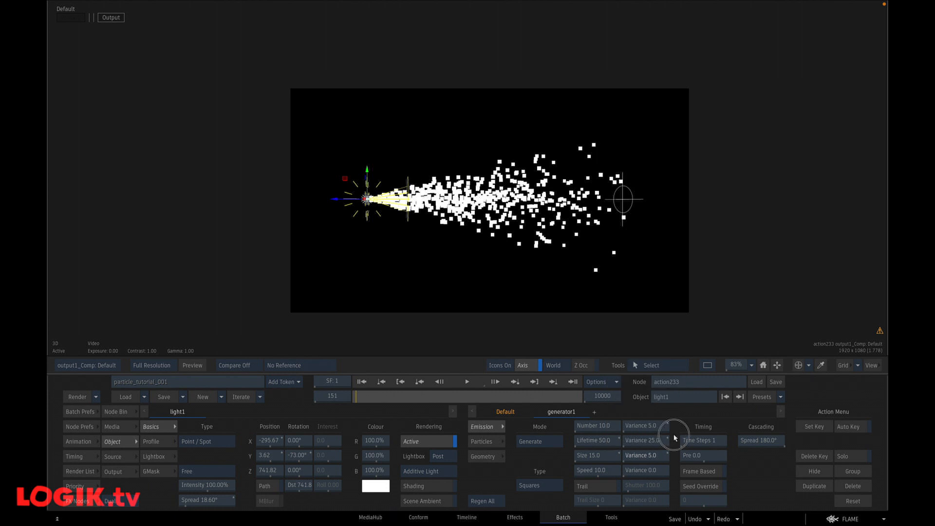
click(361, 382)
click(467, 382)
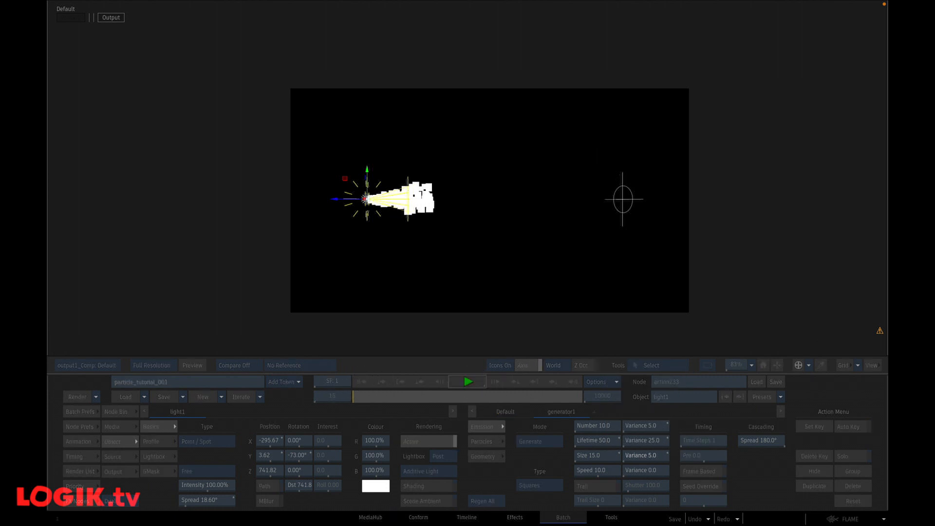
click(470, 382)
Set the size variance to 10 and replay the emission from the first frame
click(648, 456)
text(10)
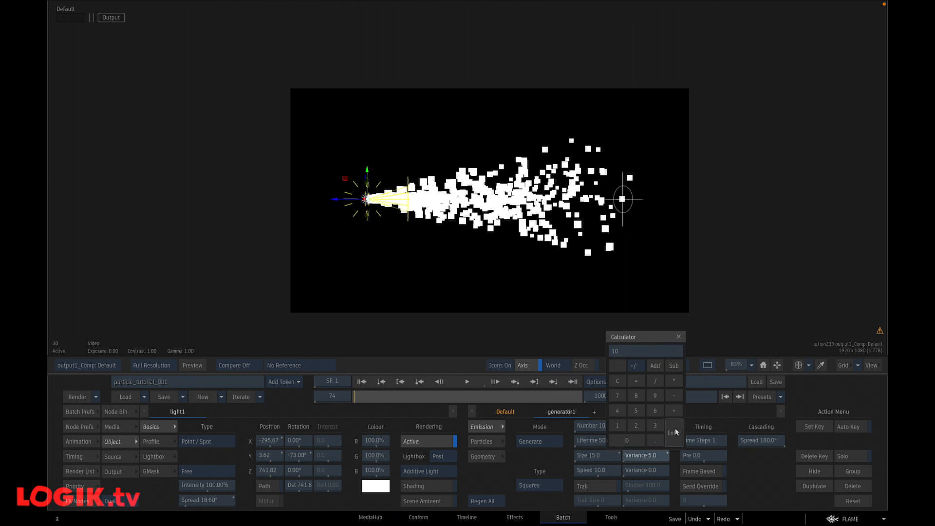
click(674, 432)
click(362, 382)
click(467, 382)
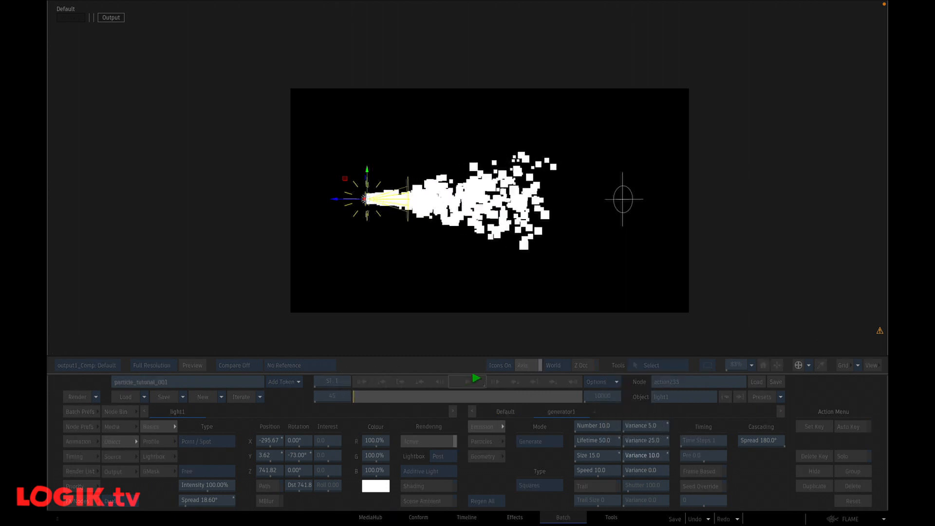
Set the particle speed to 5, play the emission and return to the first frame
click(381, 382)
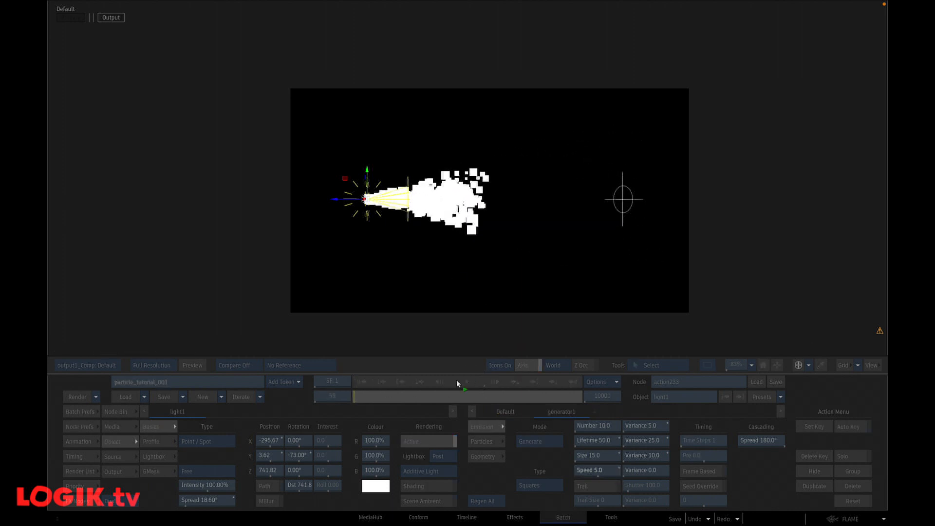
click(458, 385)
click(361, 382)
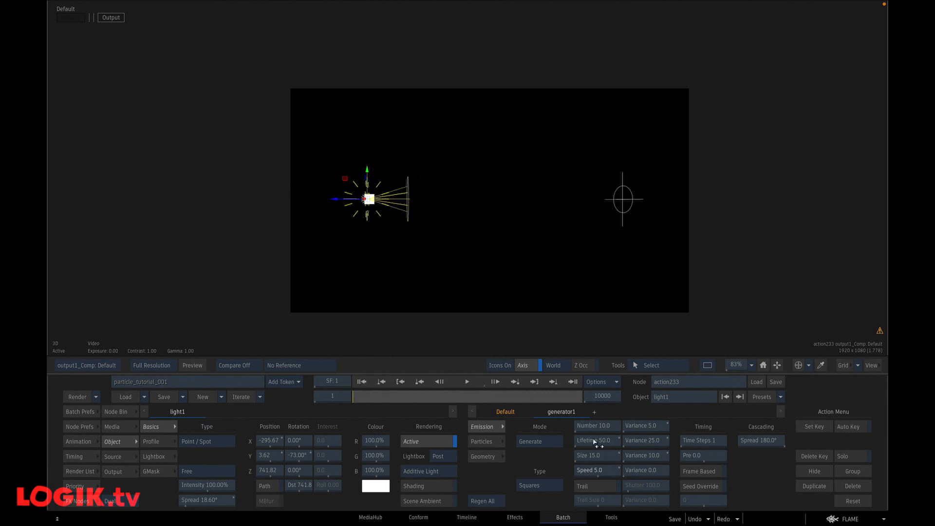
Set the speed variance to 4, play the emission and return to the first frame
click(655, 471)
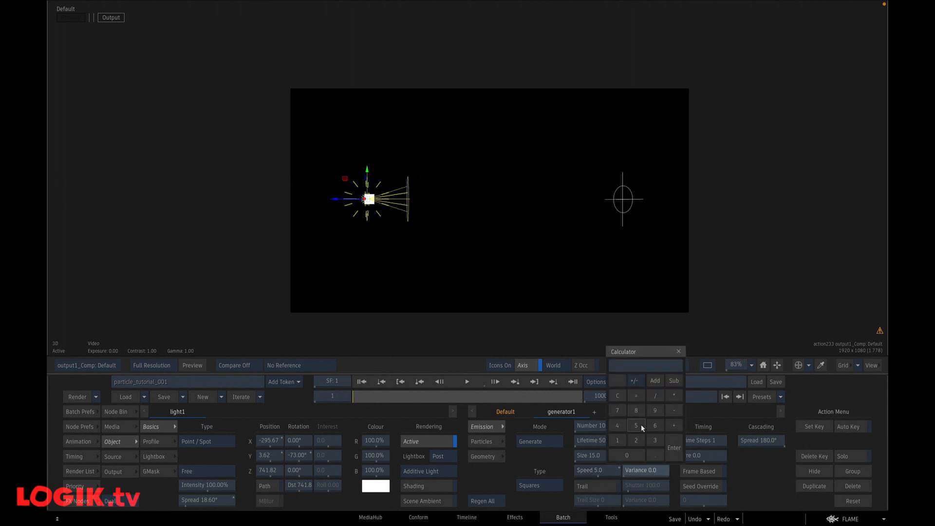
text(4)
click(667, 443)
click(476, 385)
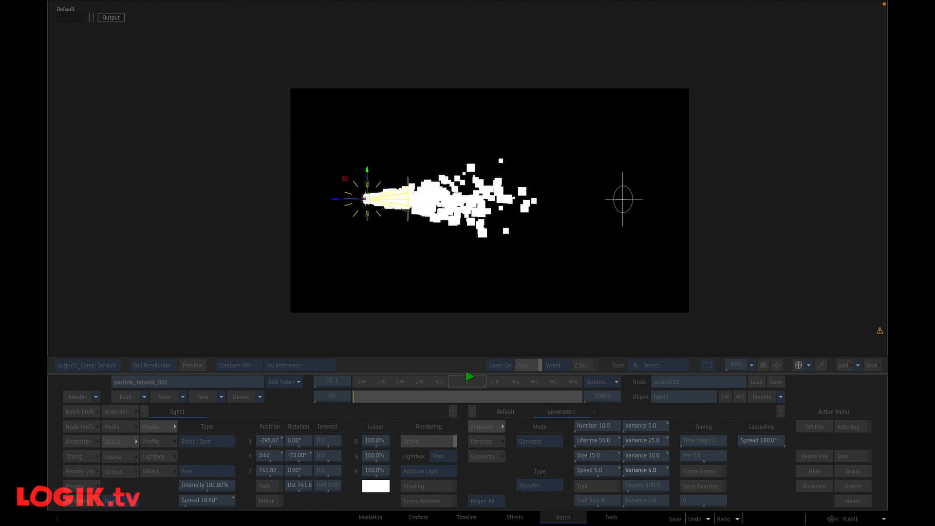
click(467, 382)
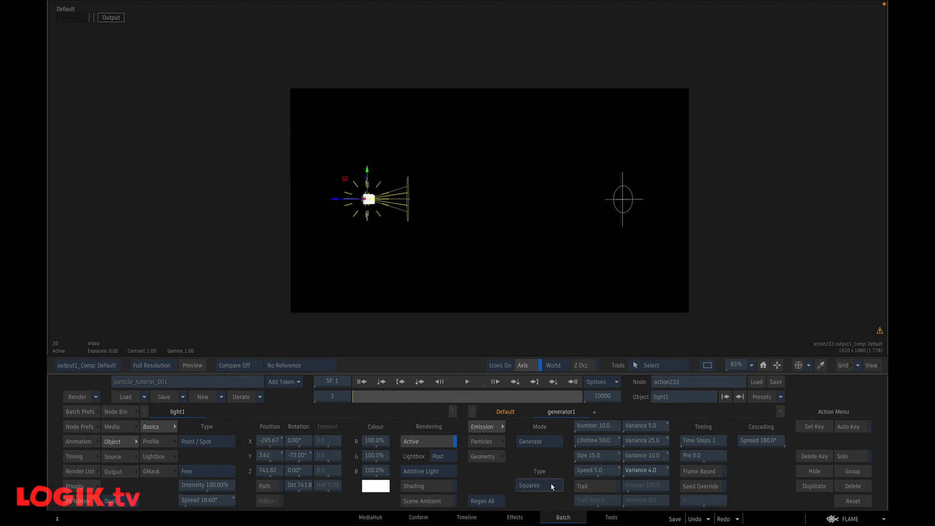
Change the particle type to Points, play the emission and return to the first frame
click(553, 485)
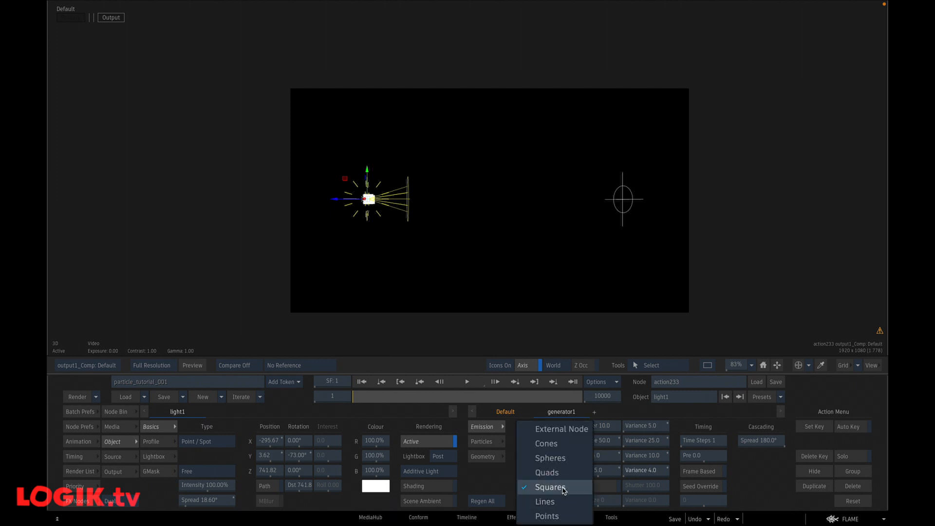
click(547, 516)
click(467, 383)
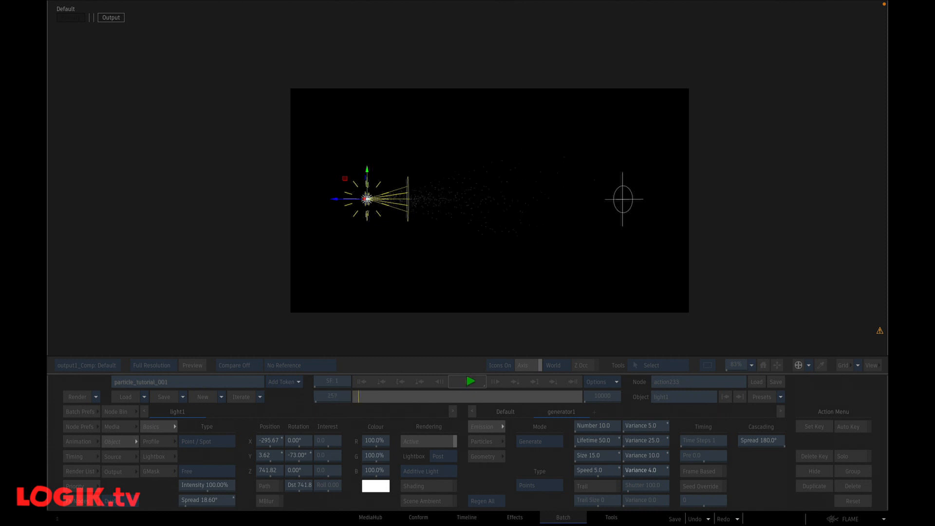
click(471, 380)
click(362, 382)
Change the particle type to Lines and play the emission
click(547, 489)
click(548, 505)
click(464, 382)
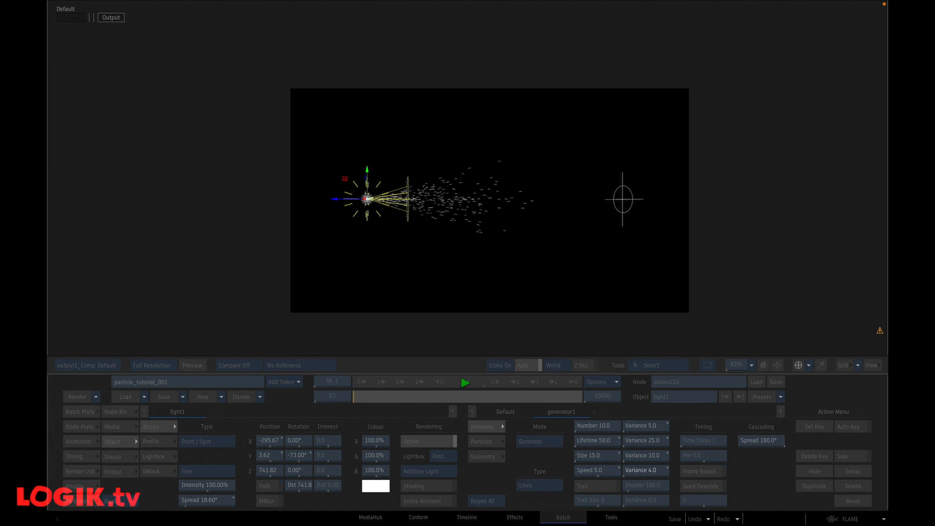
click(469, 383)
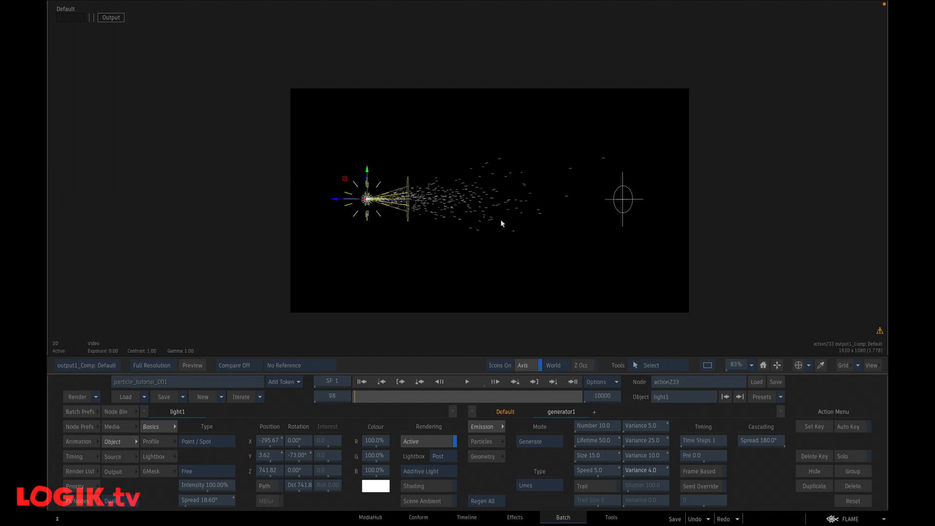
Set the speed of the line particles to 25 and replay the emission from the first frame
click(607, 469)
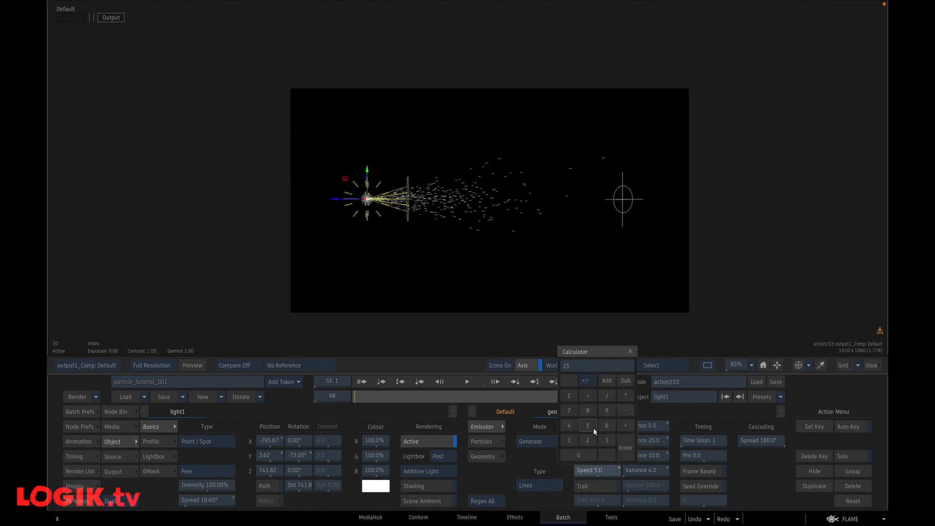
click(626, 447)
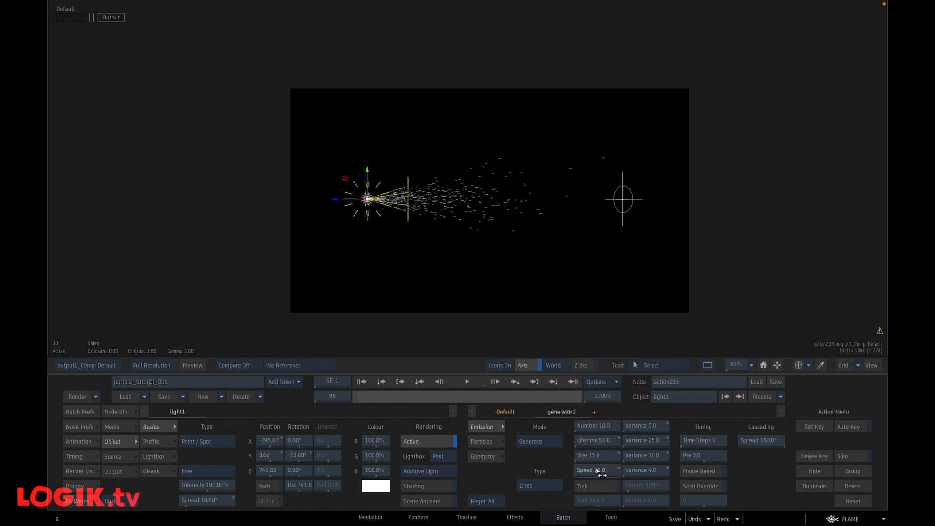
click(370, 382)
click(466, 382)
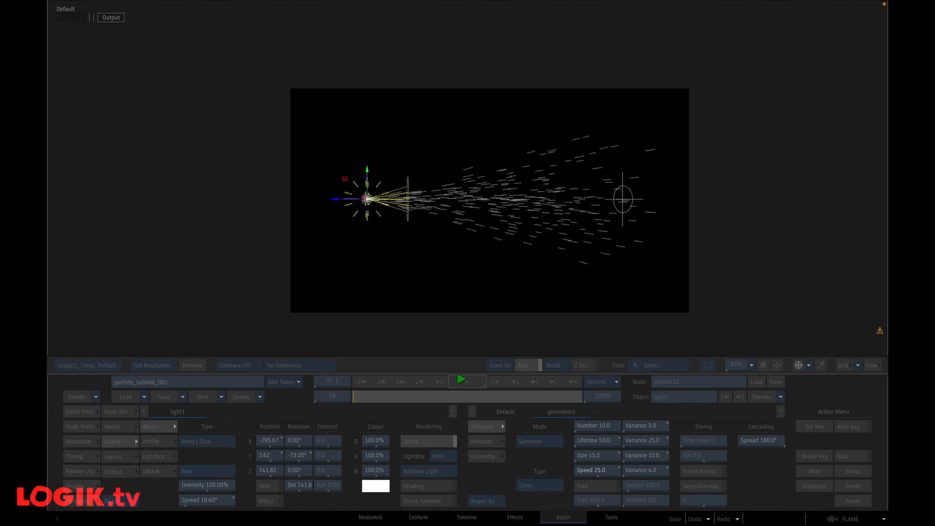
Change the particle type to Squares and replay the emission from the first frame
click(540, 485)
click(554, 471)
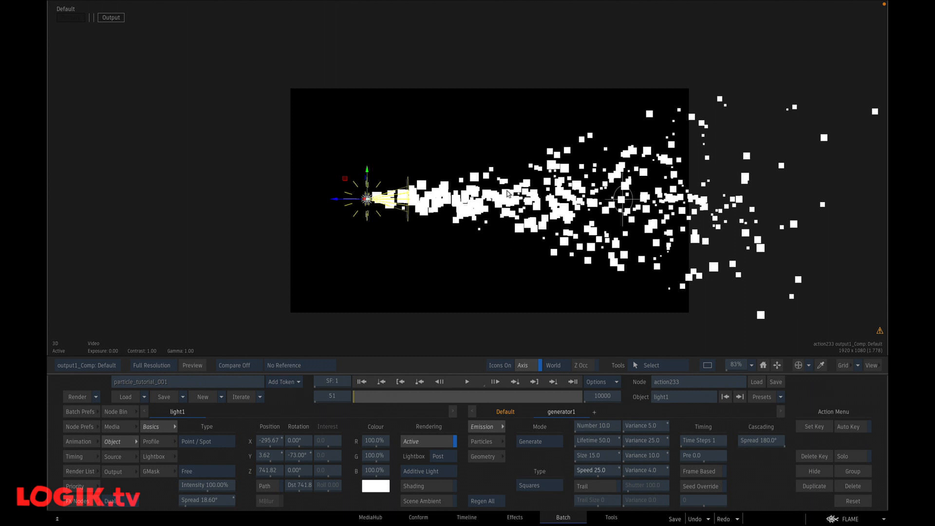
click(361, 383)
click(467, 382)
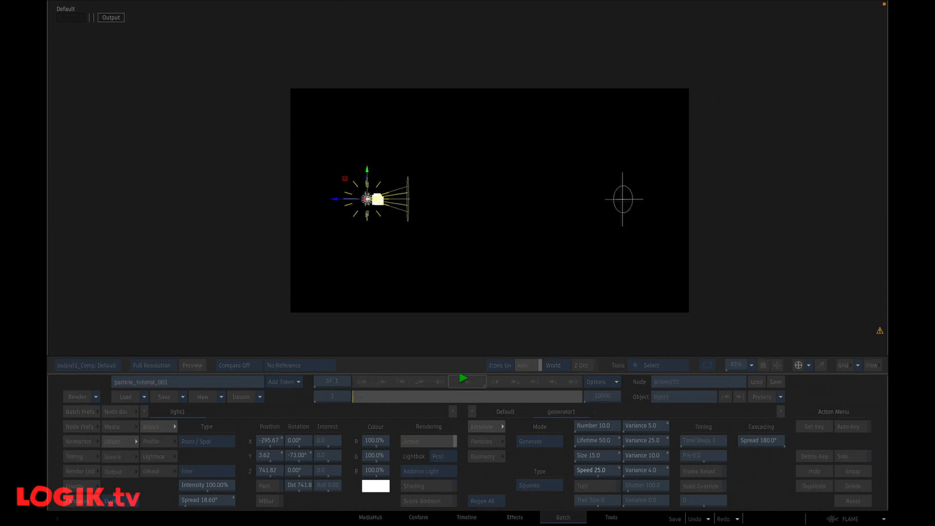
Set the speed of the square particles to 10 and replay the emission from the first frame
click(597, 470)
click(569, 440)
click(574, 453)
click(626, 448)
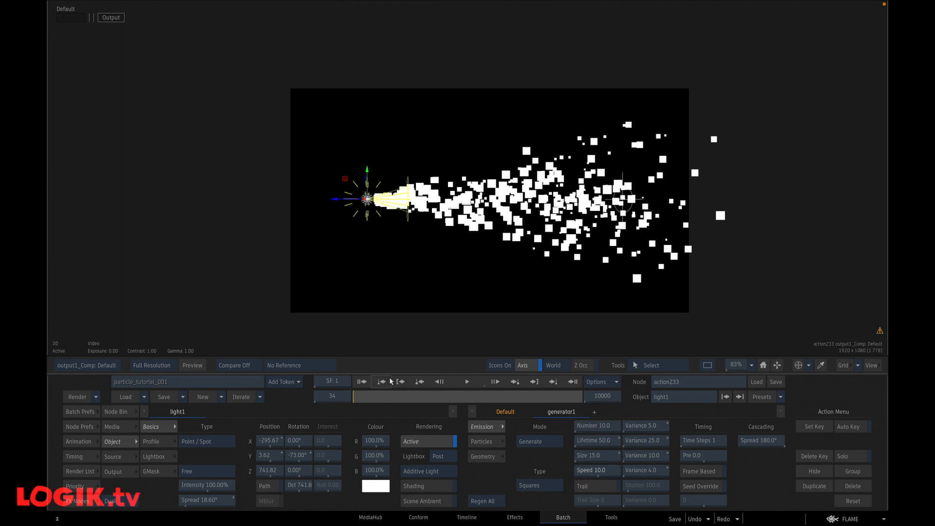
click(361, 383)
click(466, 383)
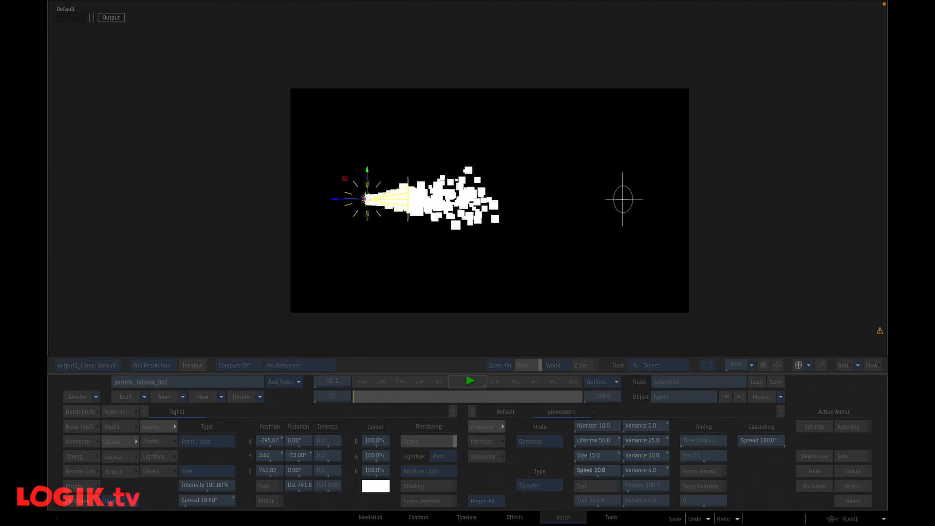
click(470, 381)
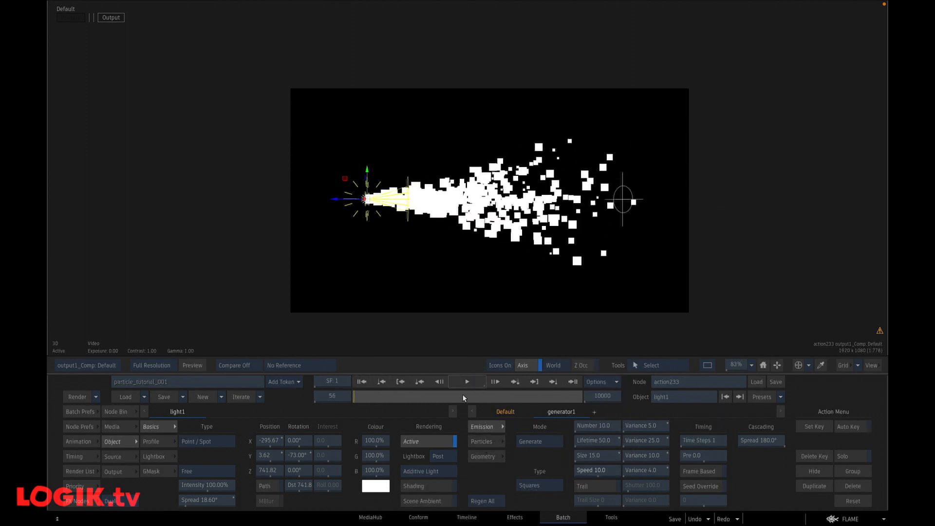
Change the particle type to Quads, set their size to 5 and return to the first frame
click(547, 485)
click(547, 472)
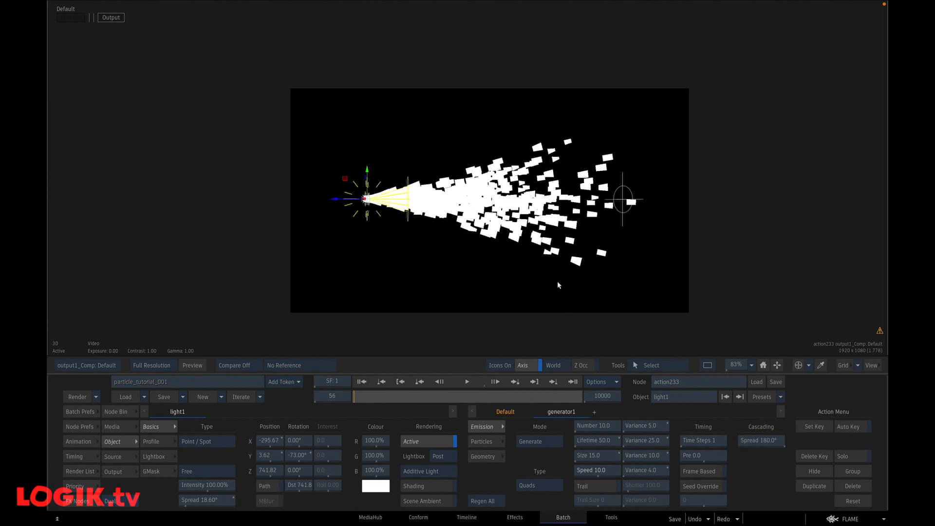
click(589, 455)
click(587, 411)
click(627, 433)
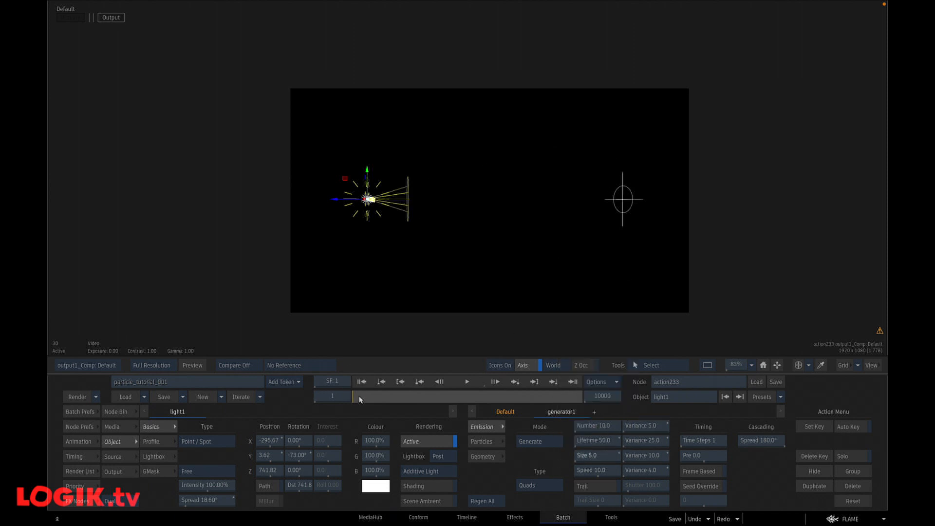
Set the size variance to 0 and replay the emission from the first frame
click(651, 439)
click(673, 433)
click(361, 381)
click(466, 381)
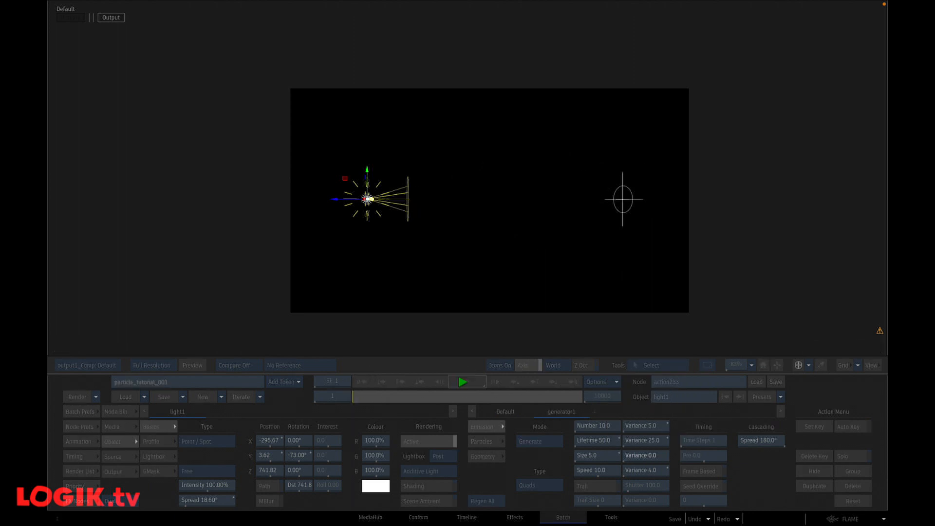
Set the size of the quad particles to 10 and replay the emission from the first frame
click(592, 455)
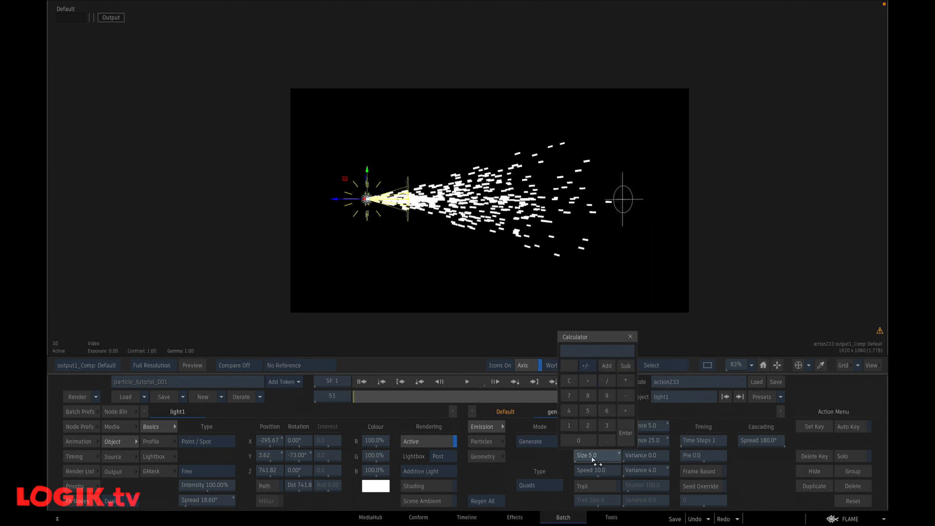
click(569, 426)
click(579, 441)
click(626, 433)
click(362, 381)
click(466, 382)
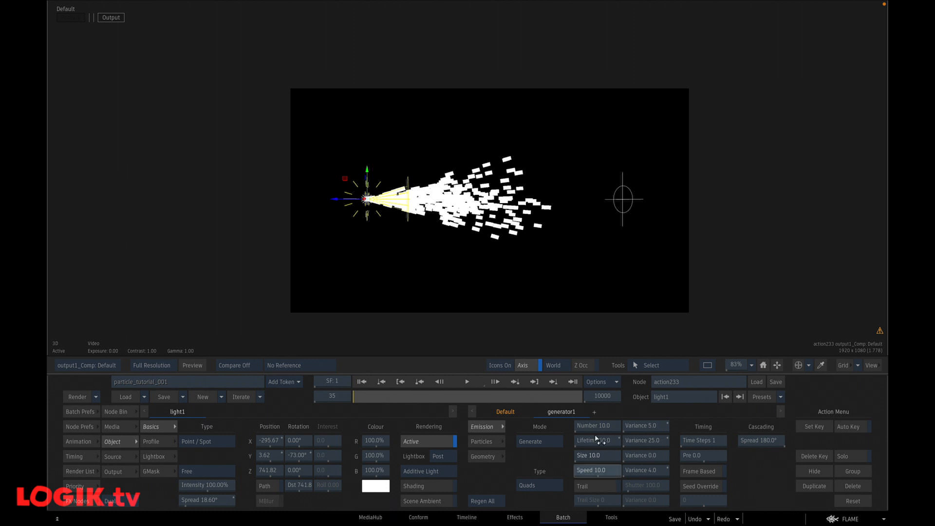
Set the particle speed to 25 and use Spheres with a size of 5 as the particle type
click(606, 476)
click(588, 440)
click(587, 425)
click(626, 447)
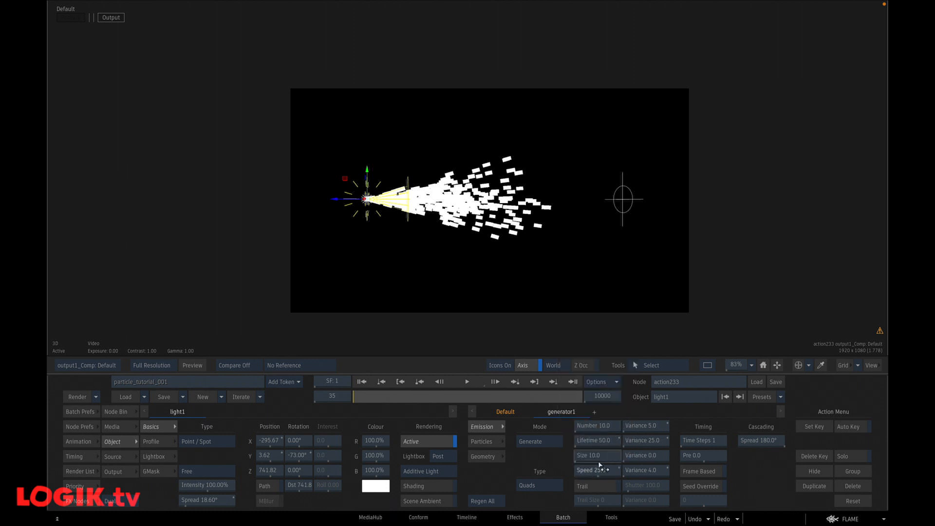
click(599, 458)
click(588, 412)
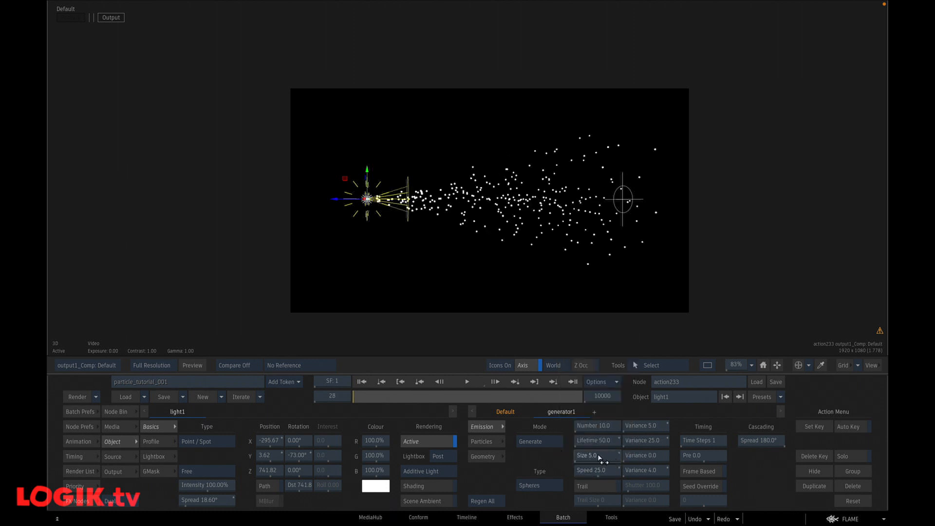
Set the size of the sphere particles to 25 and replay the emission from the first frame
click(578, 439)
click(626, 434)
click(601, 456)
click(588, 425)
click(625, 433)
click(362, 381)
key(space)
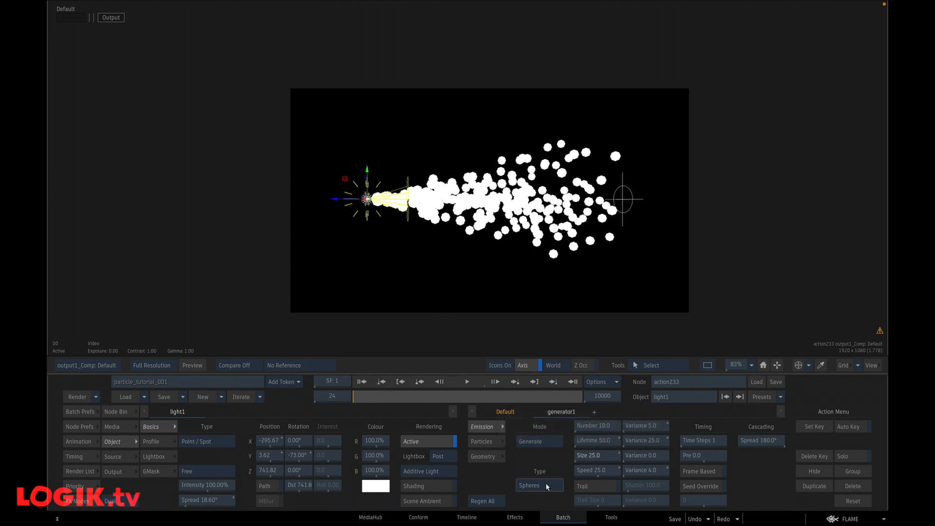
click(364, 383)
click(467, 382)
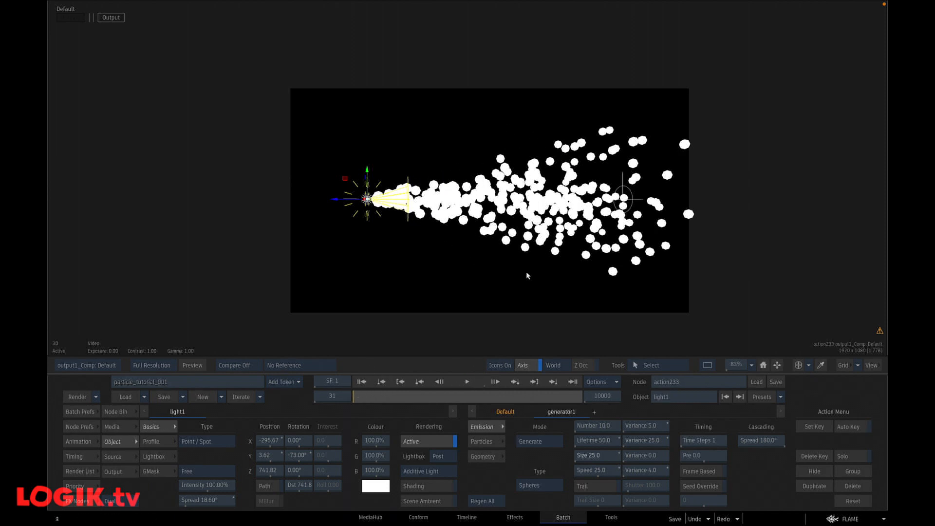
Change the particle type to Cones and return to the first frame
click(539, 489)
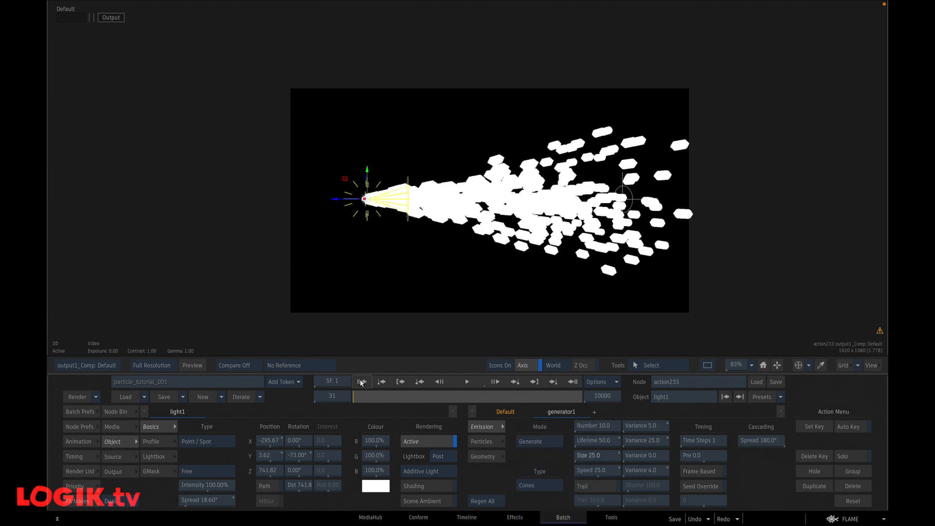
click(361, 382)
click(539, 485)
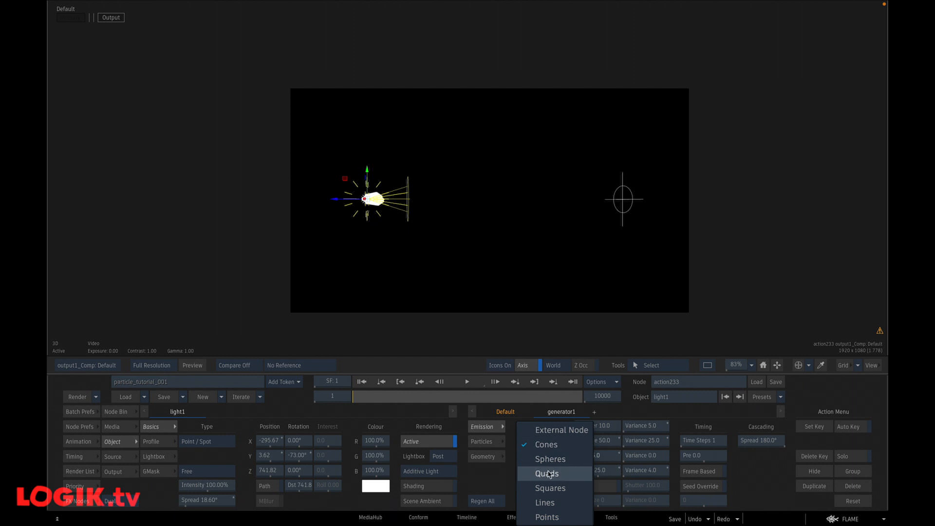
Set the size of the cone particles to 5 and play the emission
click(614, 456)
click(589, 412)
click(622, 432)
click(467, 381)
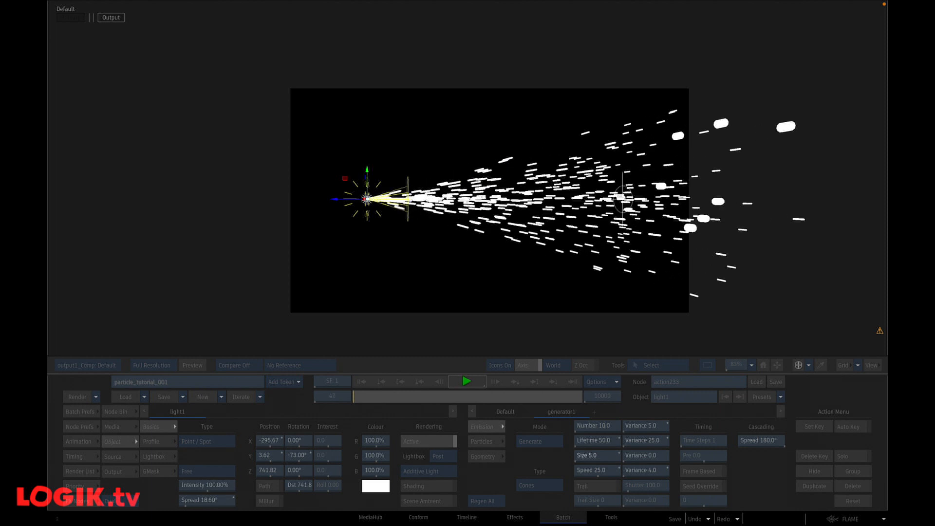
click(469, 382)
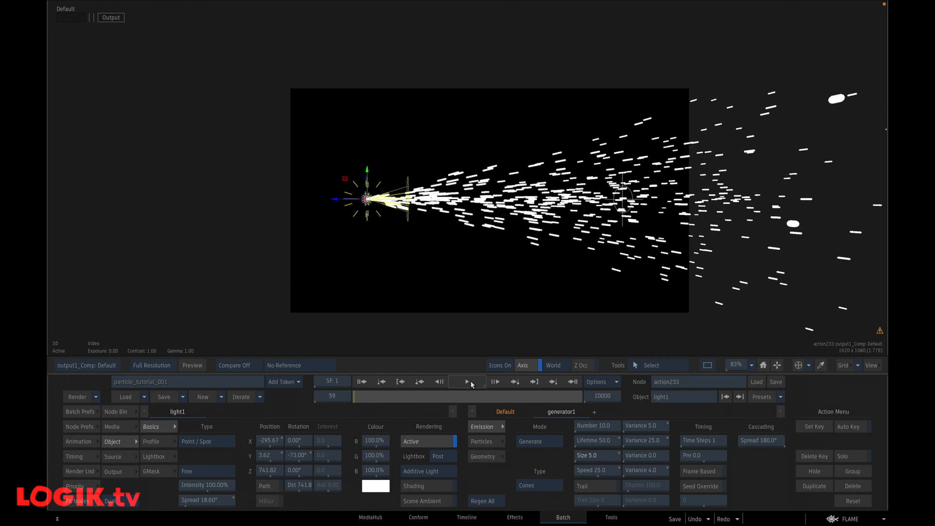
Set the particle size to 20 and replay the emission from the first frame
click(599, 457)
click(588, 426)
click(574, 441)
click(625, 432)
click(361, 381)
click(469, 381)
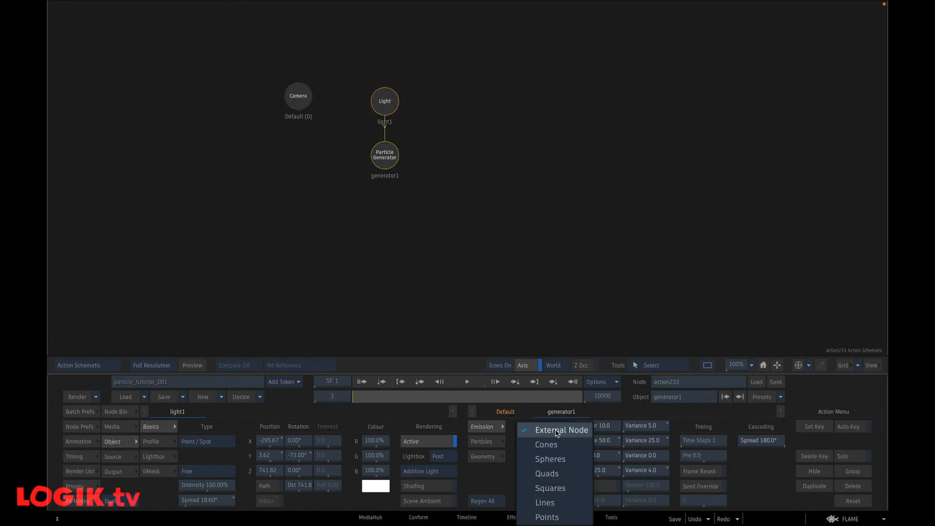
Set the particle generator's type to External Node in the Action schematic
click(545, 427)
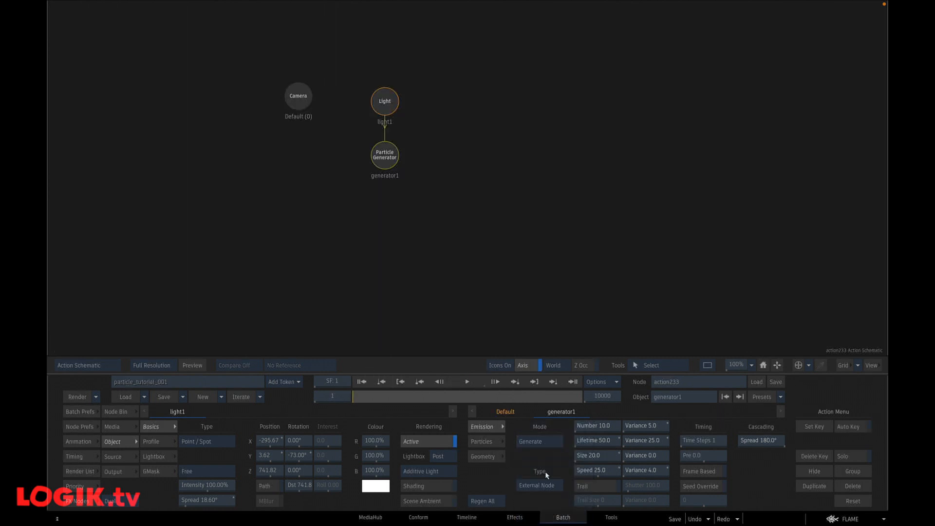
click(543, 485)
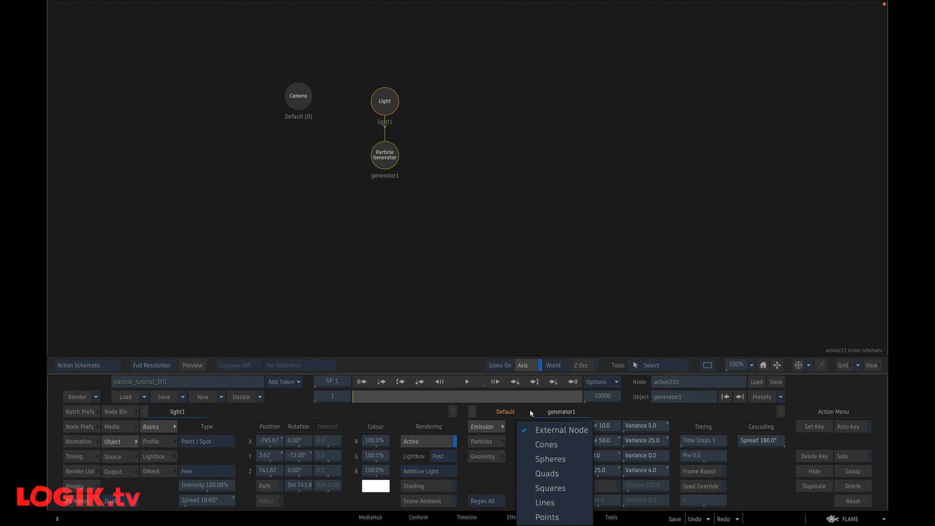
click(387, 159)
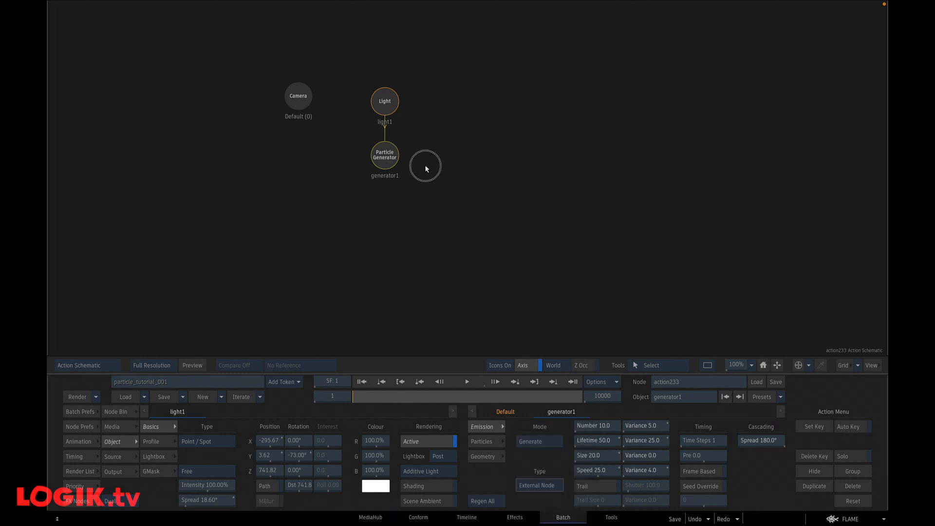
click(388, 156)
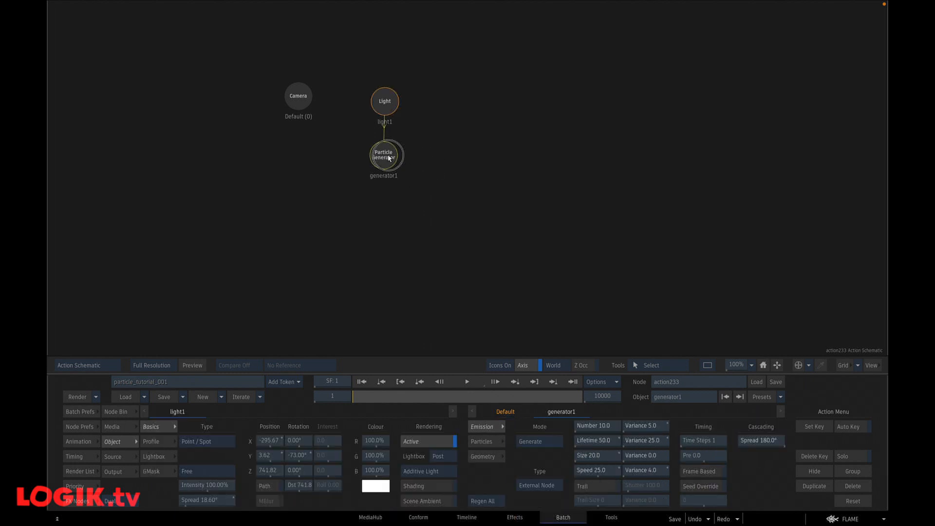
Add a second Action node below the existing one in the batch schematic and add a Light inside it
key(Escape)
key(Delete)
drag(279, 464, 334, 175)
click(334, 174)
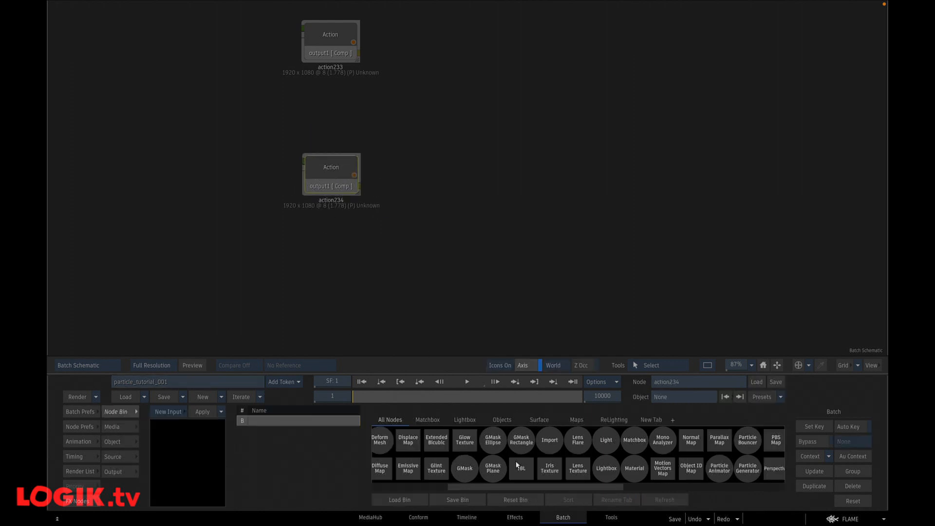
key(l)
double_click(606, 443)
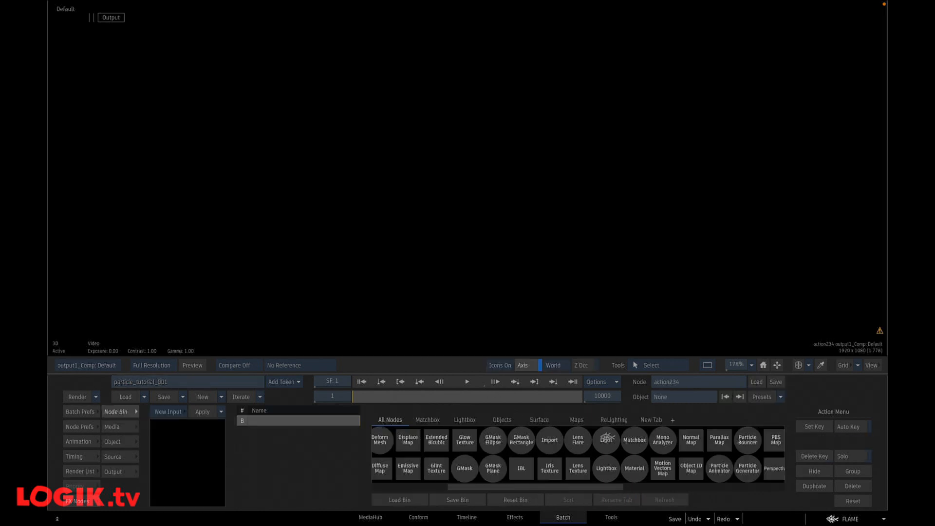
Add a Light to the Action schematic and set its spread to 20°
key(Escape)
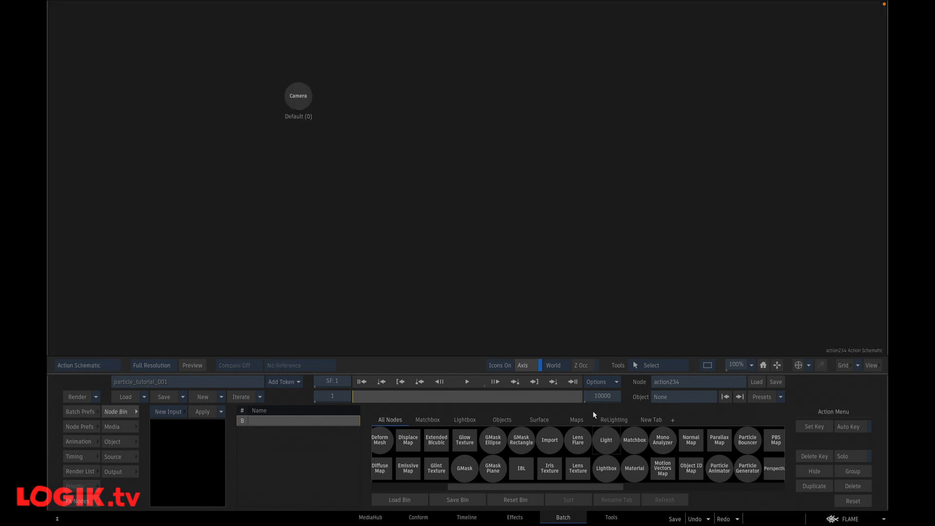
drag(608, 440, 403, 110)
key(Escape)
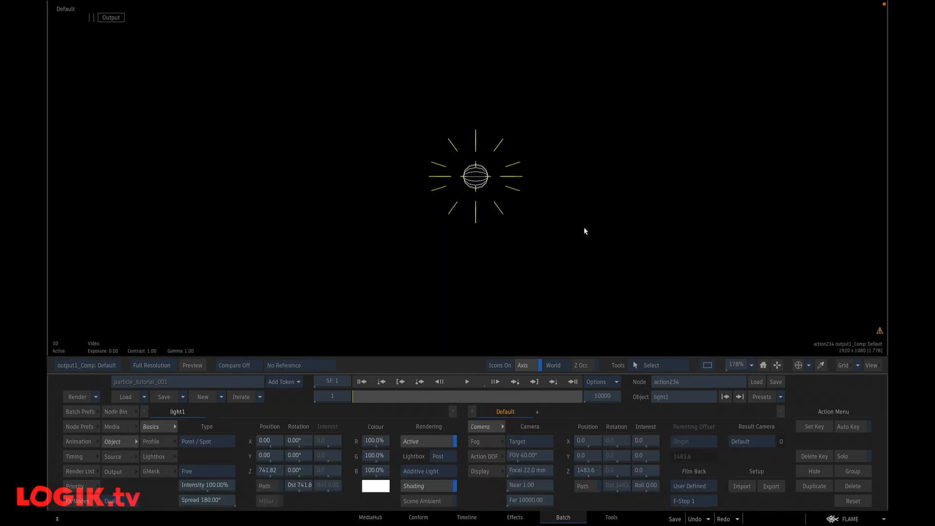
key(Escape)
key(Escape)
click(213, 500)
text(20)
click(241, 466)
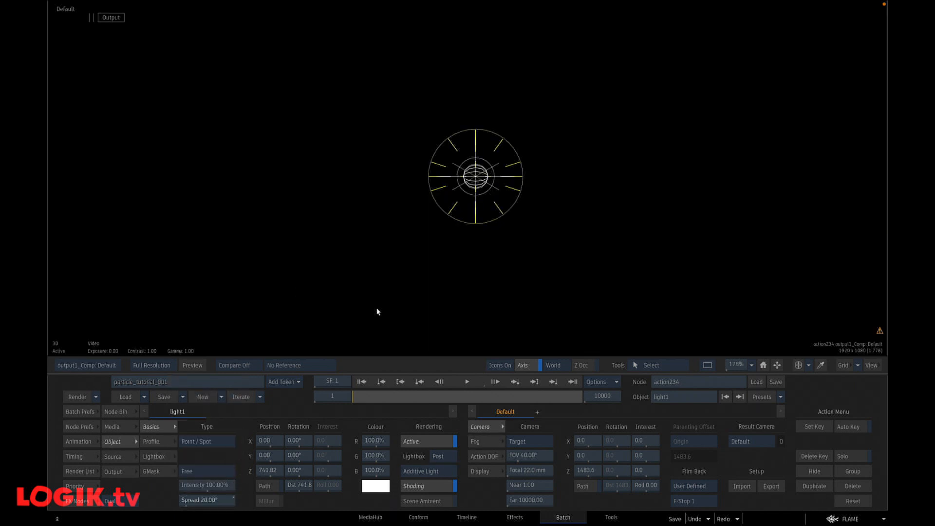
Rotate the light 45° in X and about -37° in Y, and move it to about X -396, Y -196
drag(297, 456, 315, 434)
ctrl+drag(630, 230, 407, 257)
drag(475, 181, 260, 286)
Add a Particle Generator connected below the light in the schematic and play the emission
key(Escape)
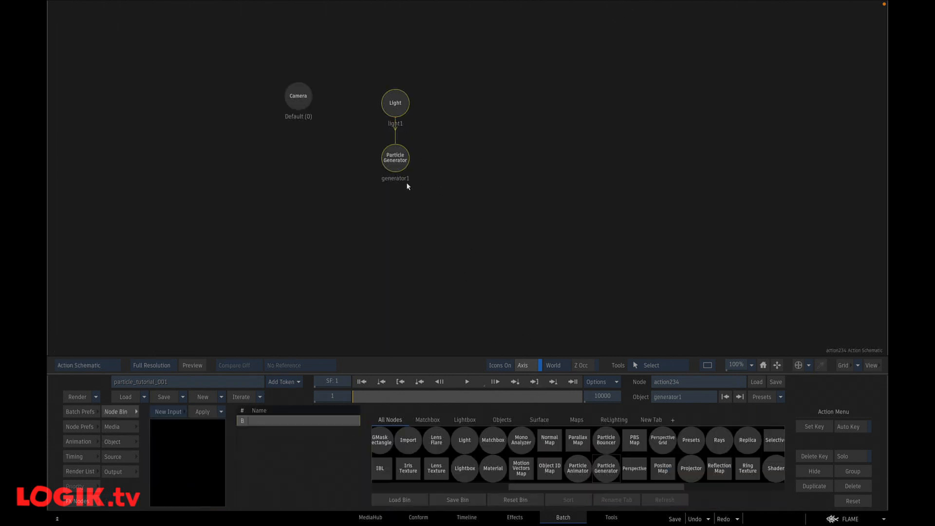
key(Escape)
click(471, 381)
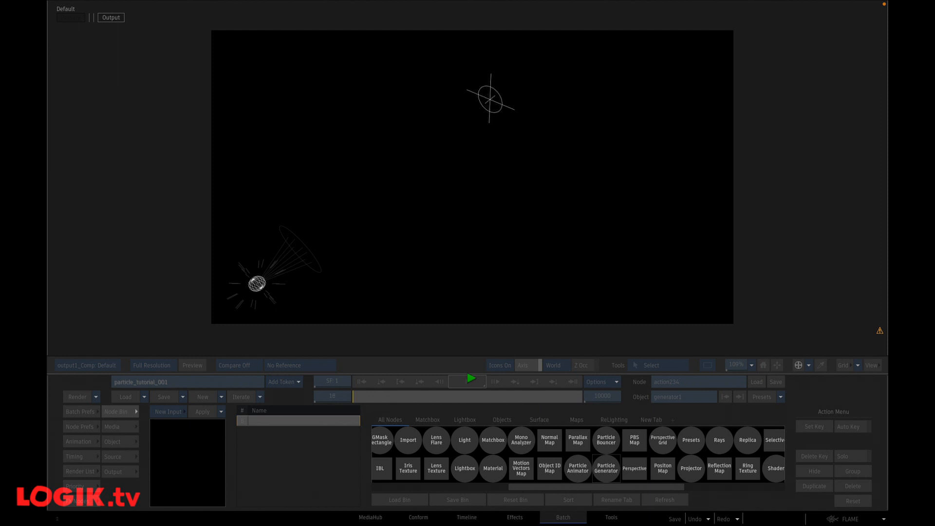
Open the generator's settings alongside the light's and turn off the light's Active and Shading options
key(Escape)
double_click(397, 152)
key(Escape)
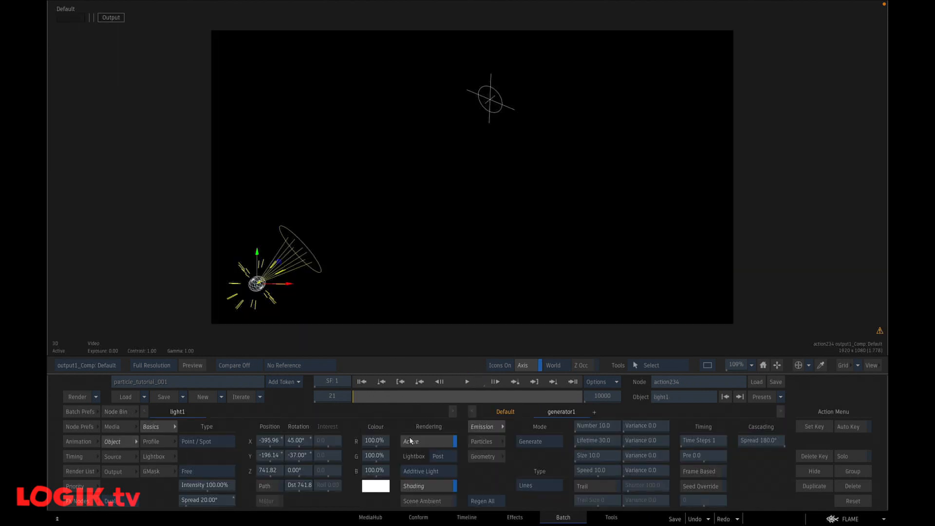
click(430, 485)
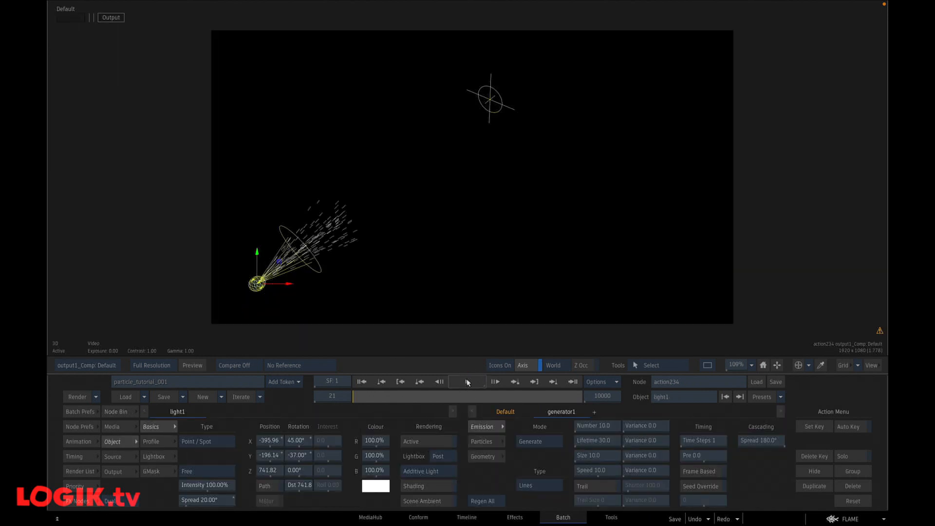
Set the generator's particle type to Squares and the lifetime to 100, and play the emission
click(537, 485)
click(545, 471)
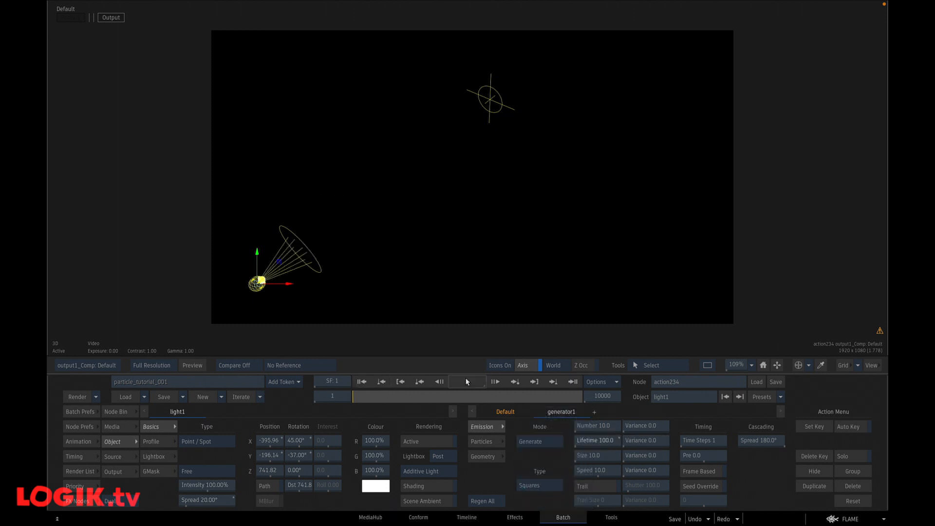
click(467, 381)
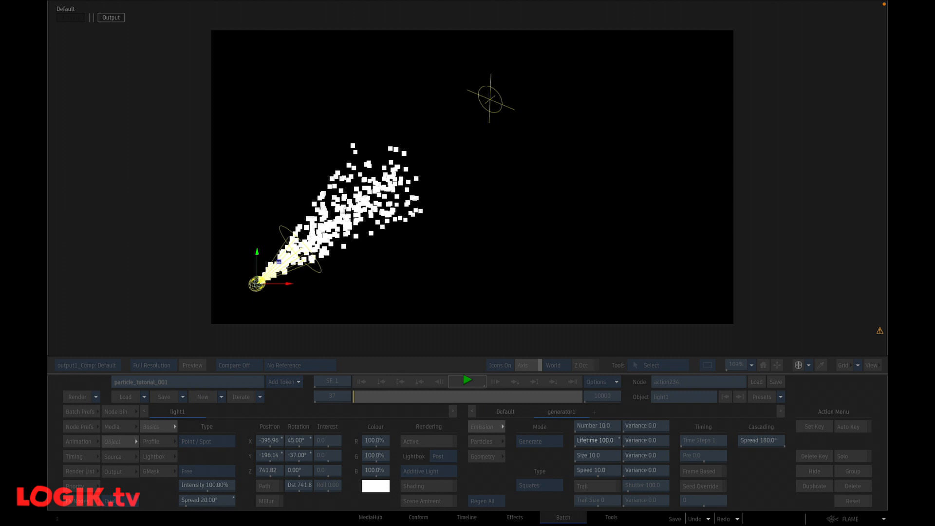
click(467, 381)
click(362, 382)
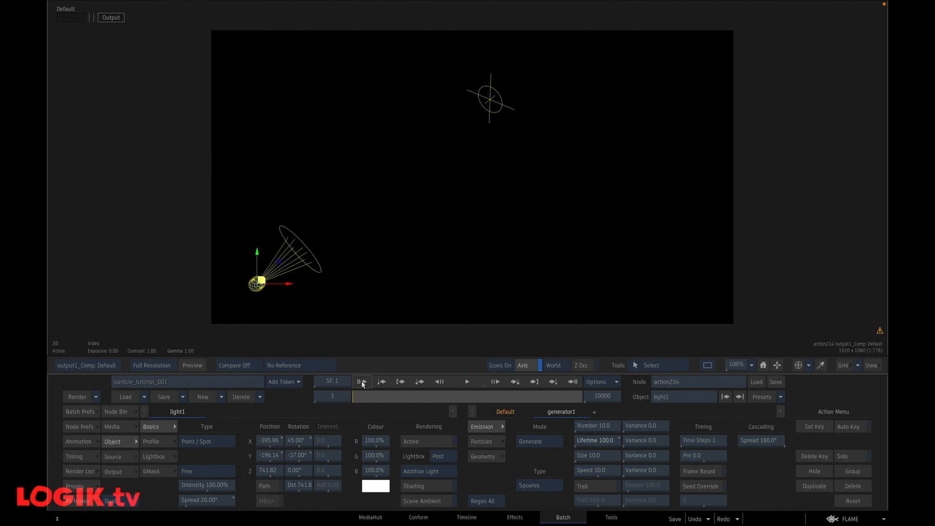
Set the particle speed to 25 with a speed variance of 5
click(605, 472)
click(587, 441)
click(588, 427)
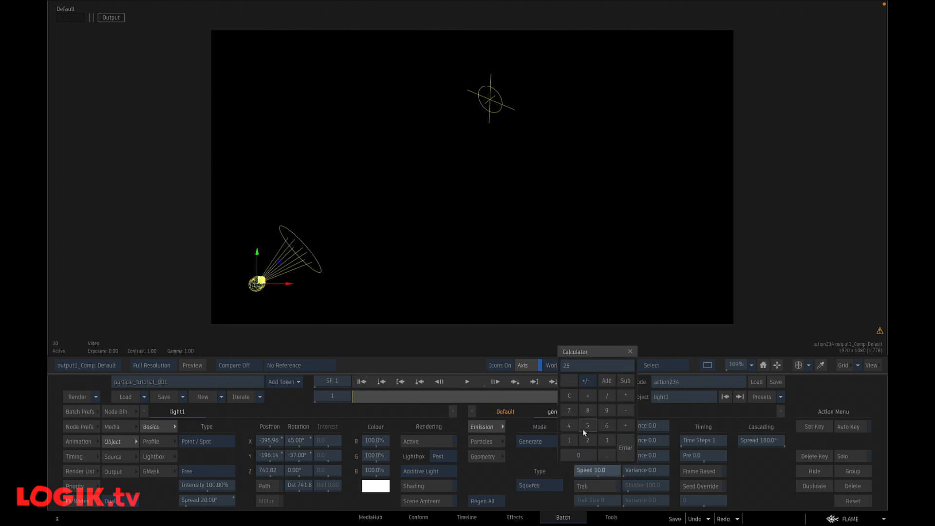
click(617, 444)
click(644, 471)
click(636, 425)
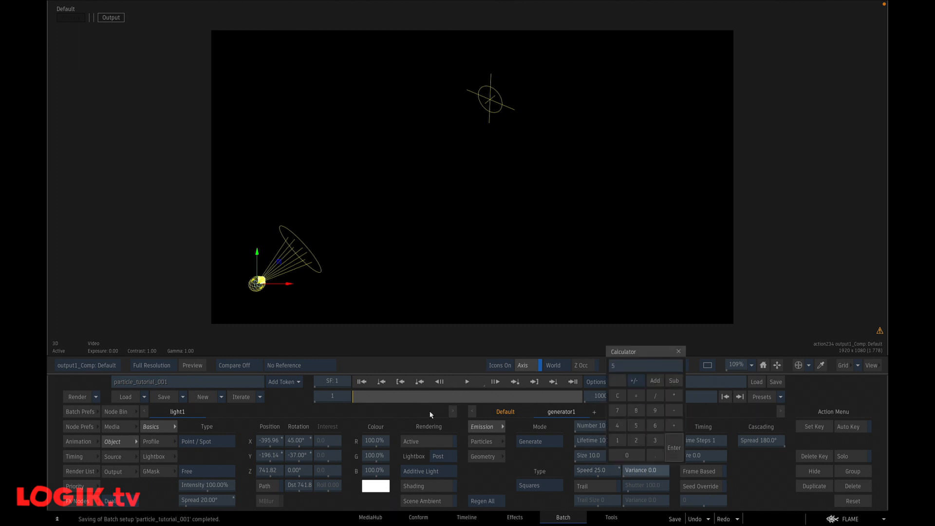
click(466, 382)
click(605, 363)
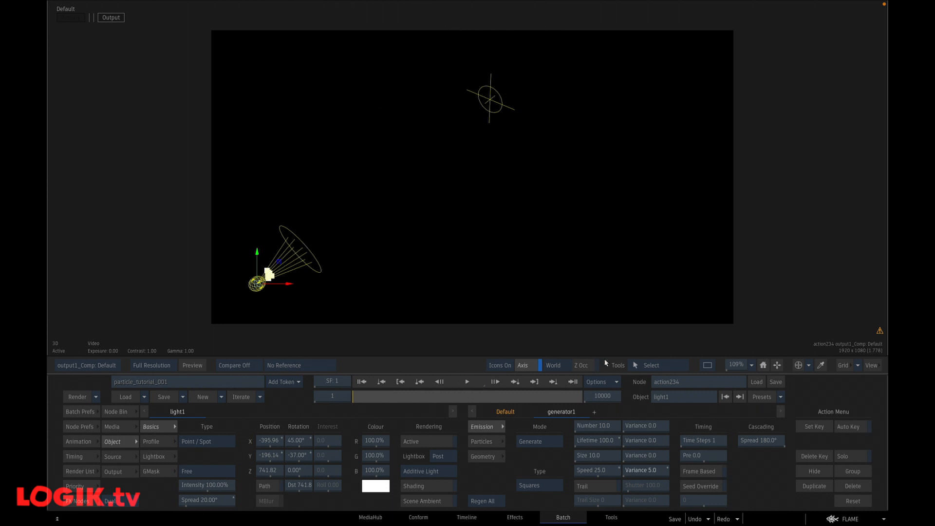
With Auto Key on, keyframe the particle number at 25 on frame 1 and 0 on frame 3, and play the burst
click(603, 426)
click(625, 402)
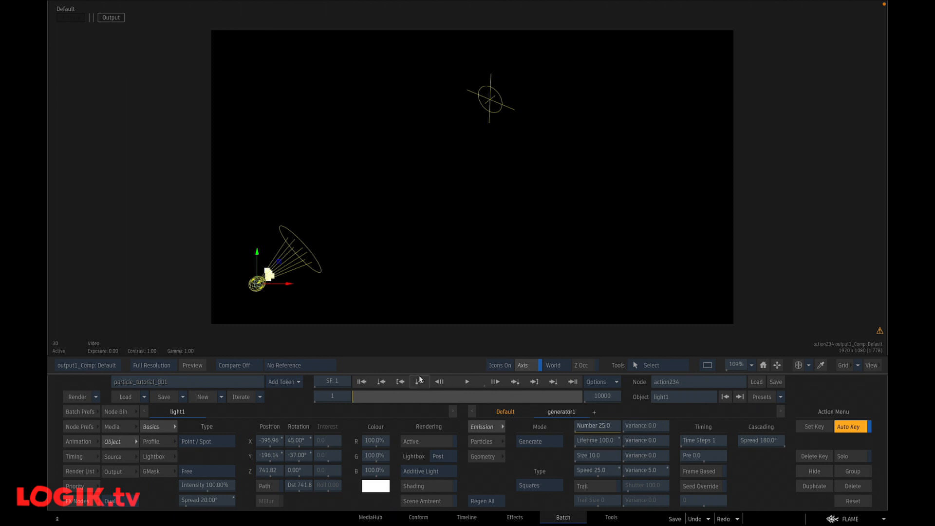
click(497, 382)
click(496, 382)
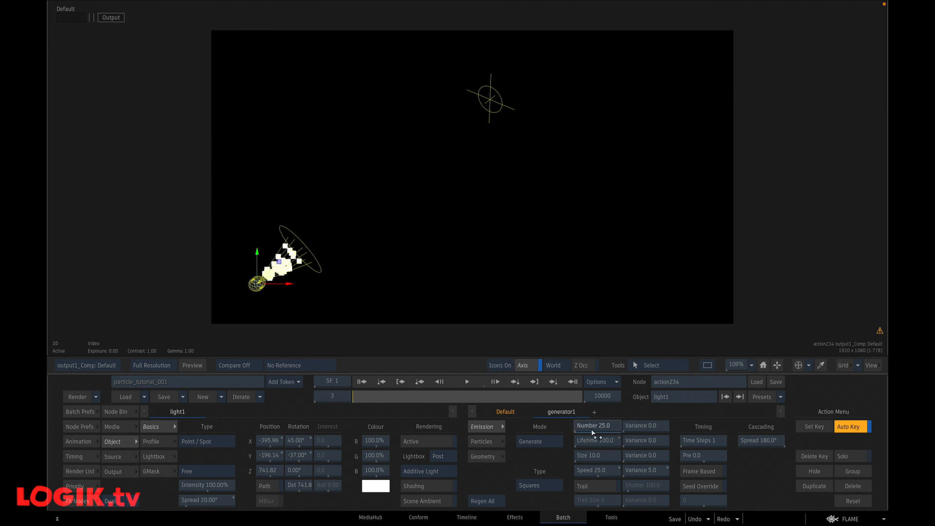
click(604, 421)
click(578, 411)
click(628, 403)
click(364, 383)
click(468, 381)
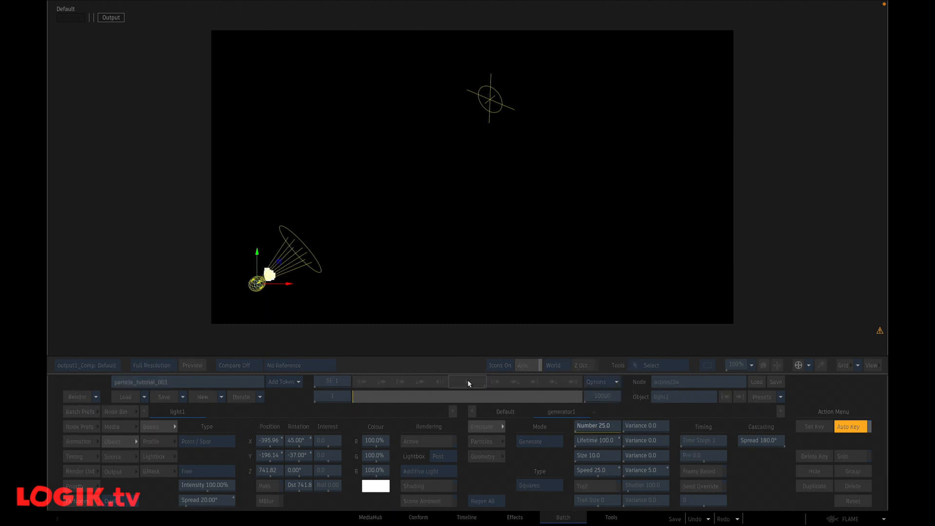
click(361, 384)
Add a Particle Animator connected to the particle generator and turn off Auto Key
key(grave)
click(395, 163)
mouse_move(614, 472)
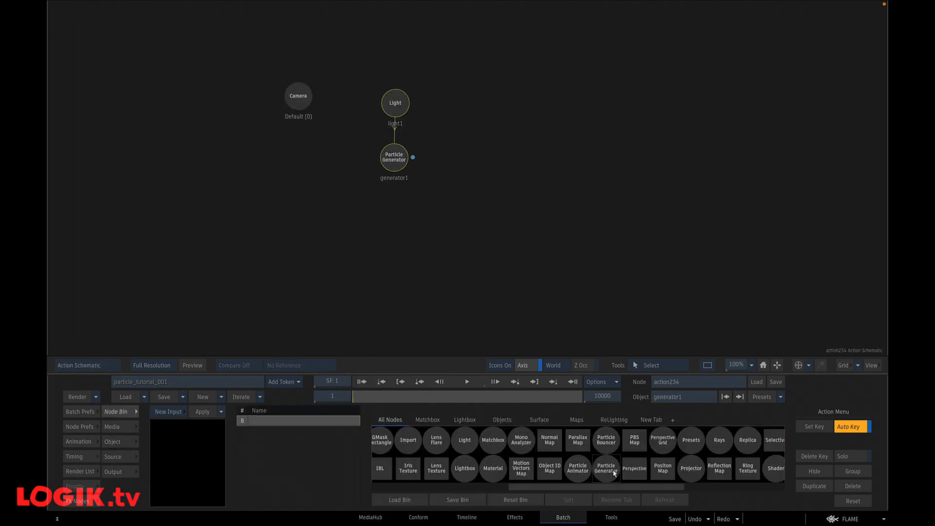
drag(581, 471, 464, 158)
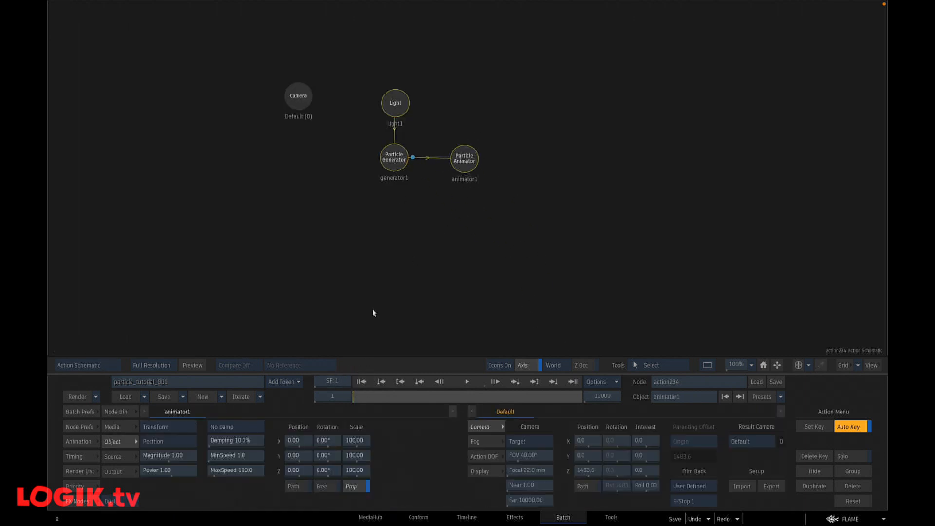
click(855, 430)
Set the particle animator's type to Gravity and enable its Free option
key(grave)
drag(191, 427, 209, 392)
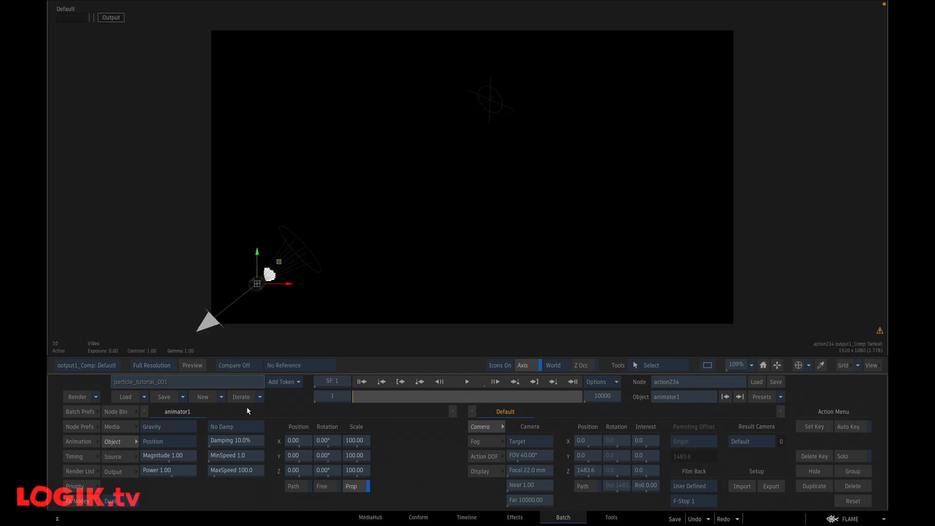
key(grave)
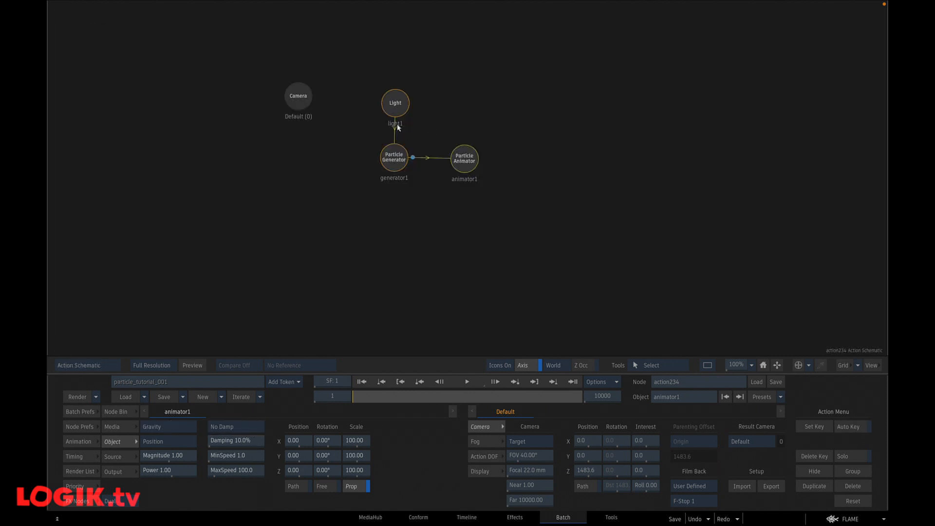
key(grave)
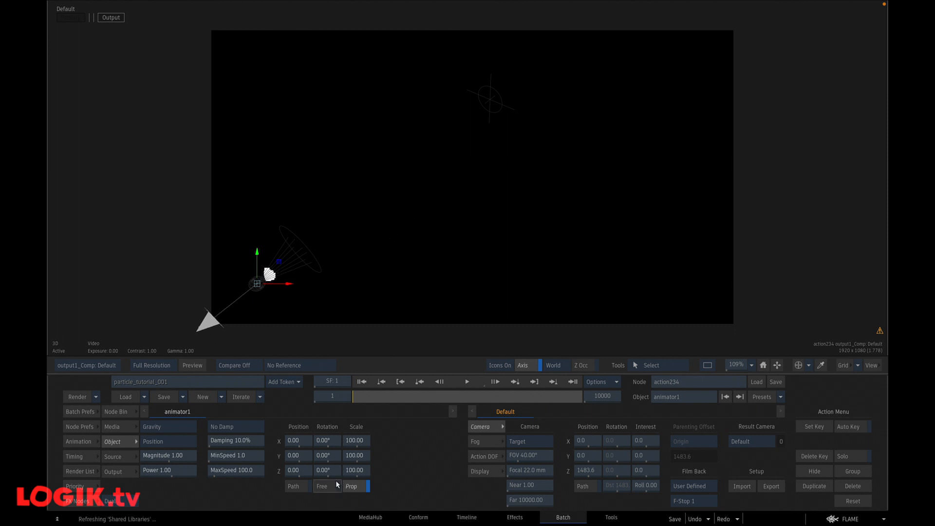
click(320, 486)
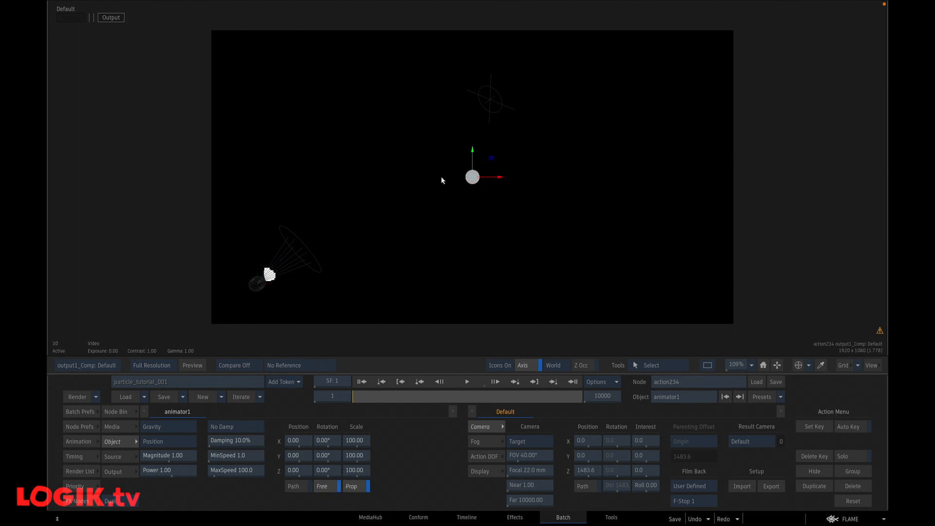
Set the gravity animator's X rotation to 90° and play the particles
click(332, 437)
click(337, 381)
click(315, 425)
click(357, 419)
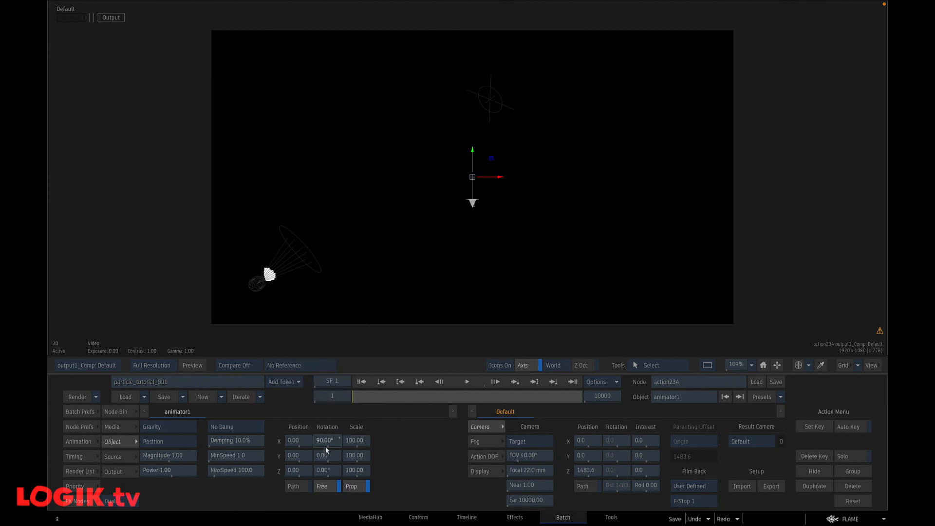
click(466, 383)
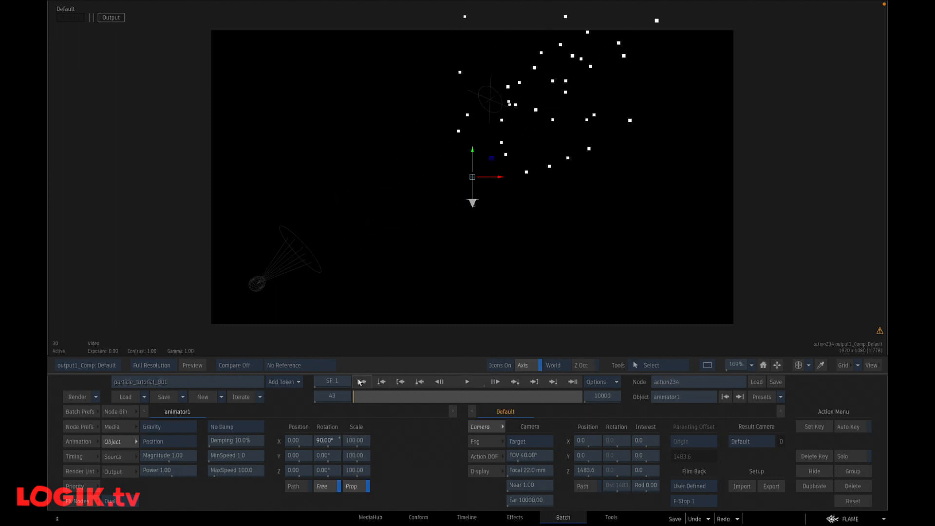
click(363, 383)
Switch the gravity animator's influence to Speed and replay the particles from the first frame
click(181, 444)
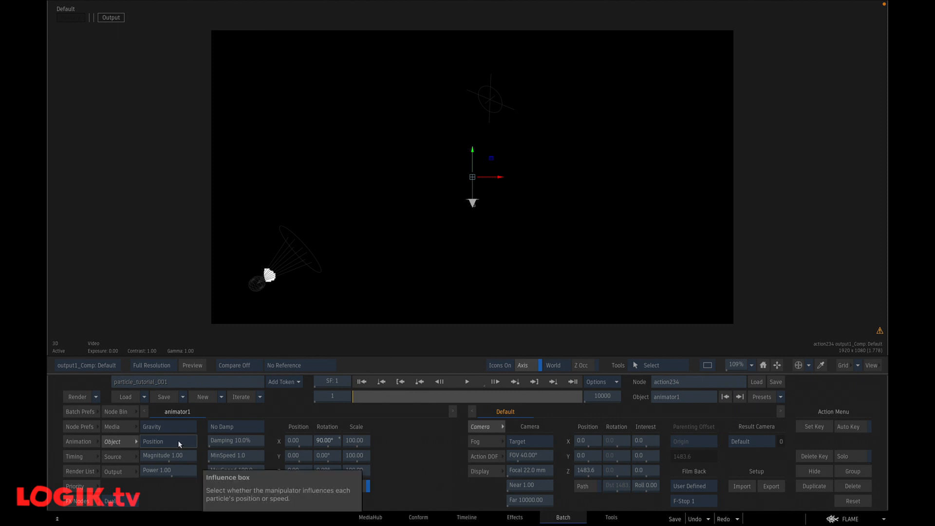
click(179, 444)
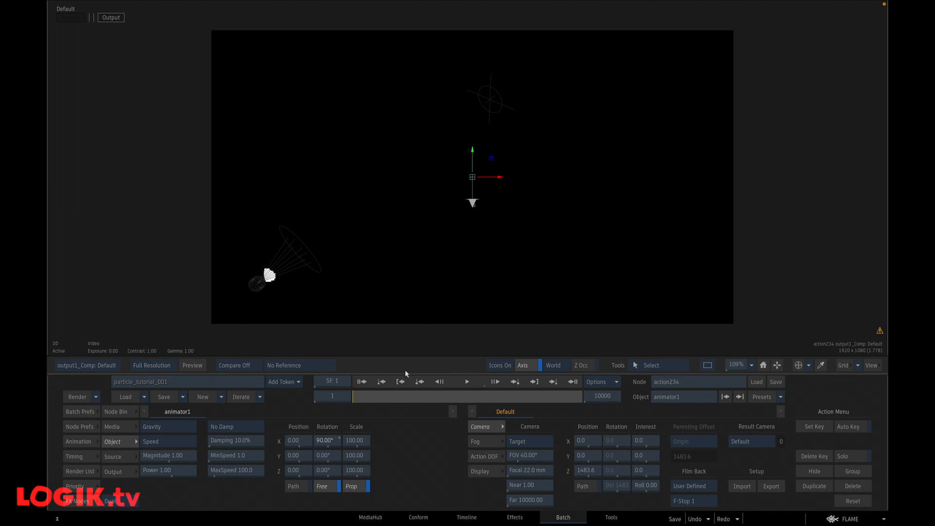
click(466, 383)
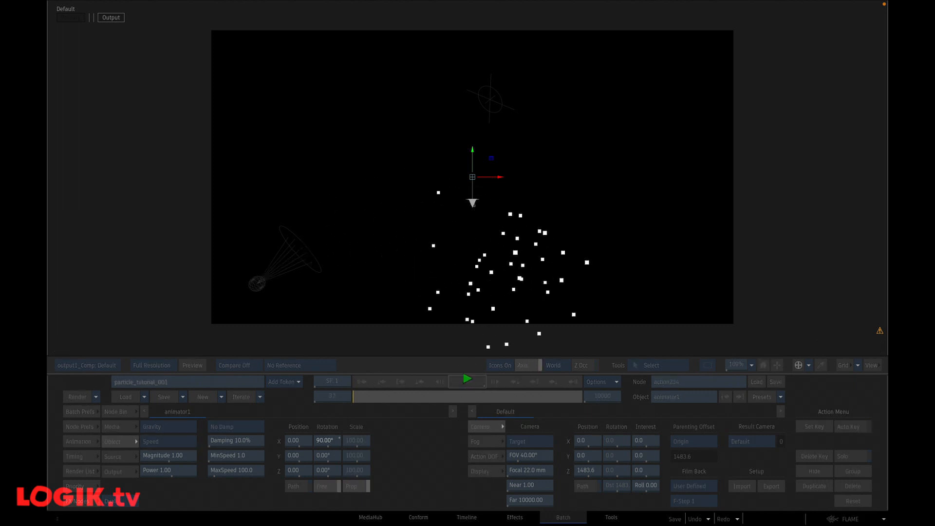
click(468, 379)
click(361, 381)
click(468, 379)
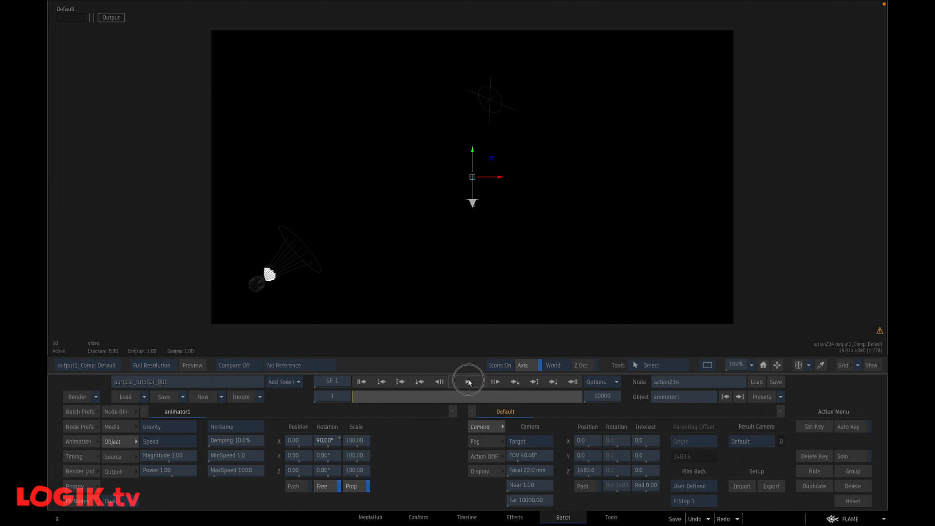
click(468, 379)
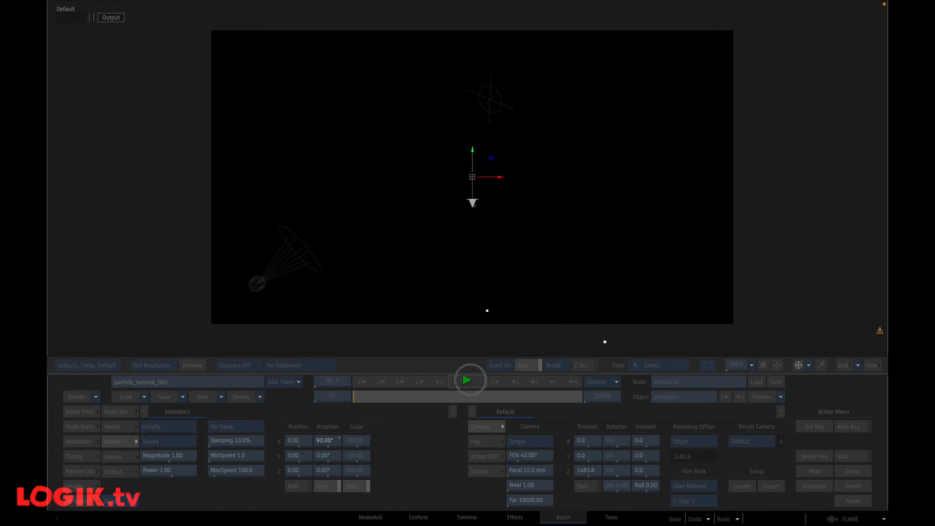
click(361, 381)
click(467, 381)
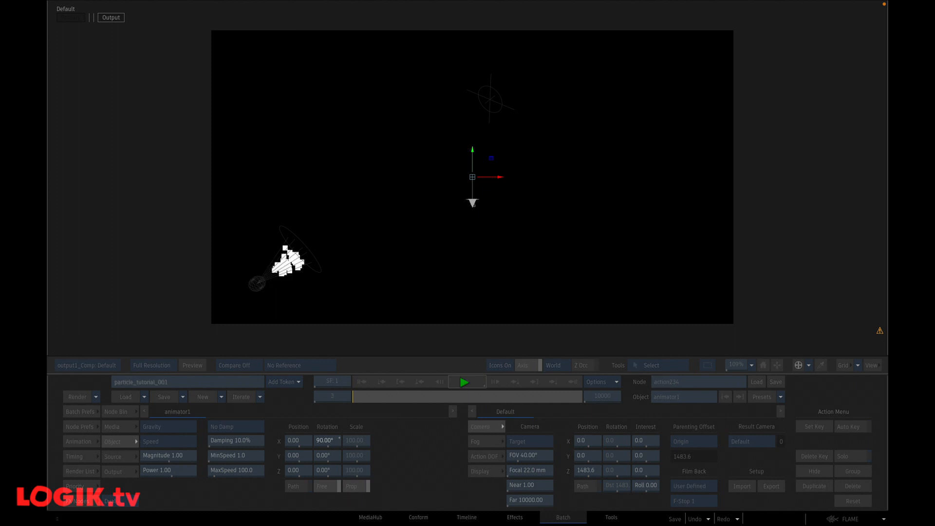
click(466, 383)
Set the generator's particle speed to 50 and its speed variance to 25, and return to the first frame
key(F4)
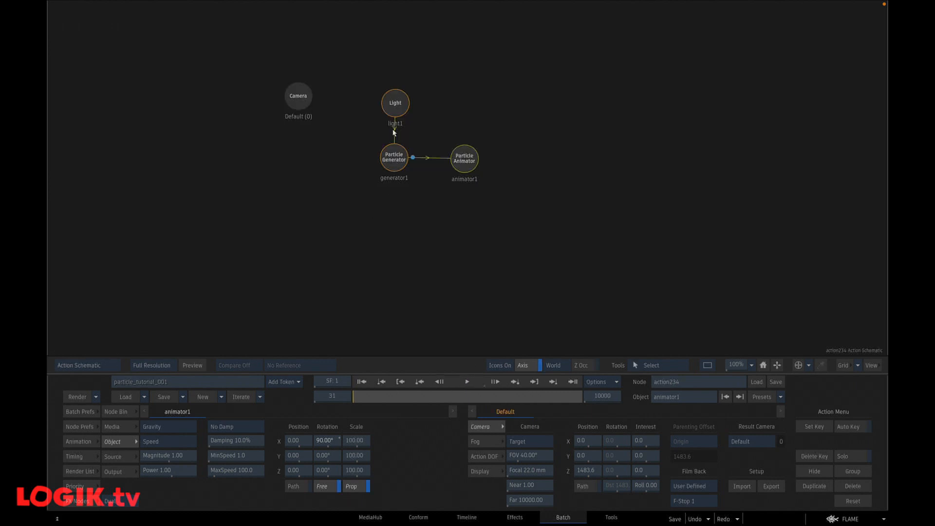
click(398, 159)
key(F4)
click(597, 468)
click(588, 428)
click(582, 455)
click(625, 445)
click(644, 470)
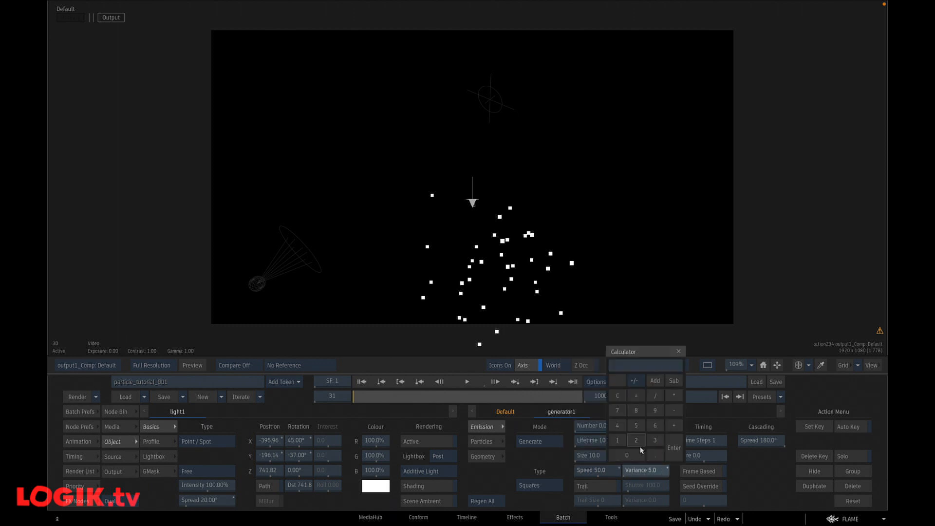
click(636, 425)
click(674, 447)
click(362, 381)
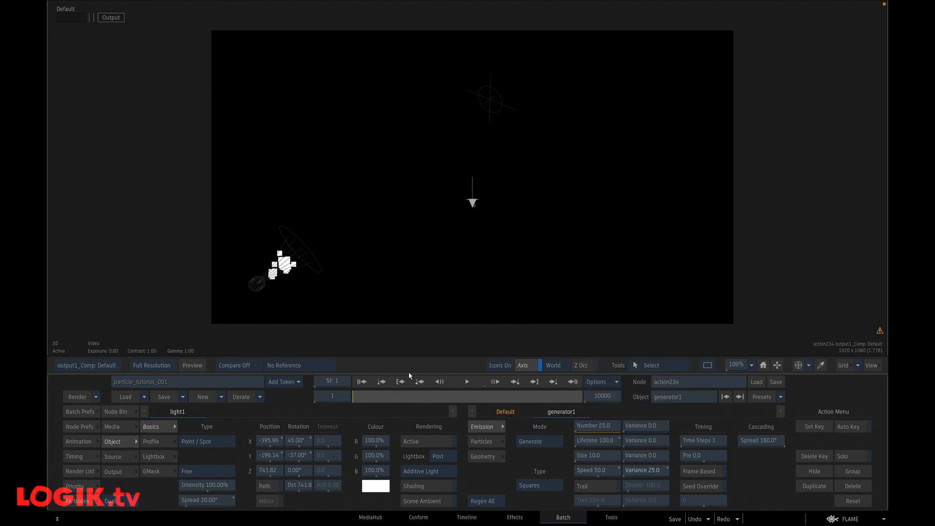
Set the gravity animator's damping mode to Damp Both and replay the particles from the first frame
key(F8)
click(463, 157)
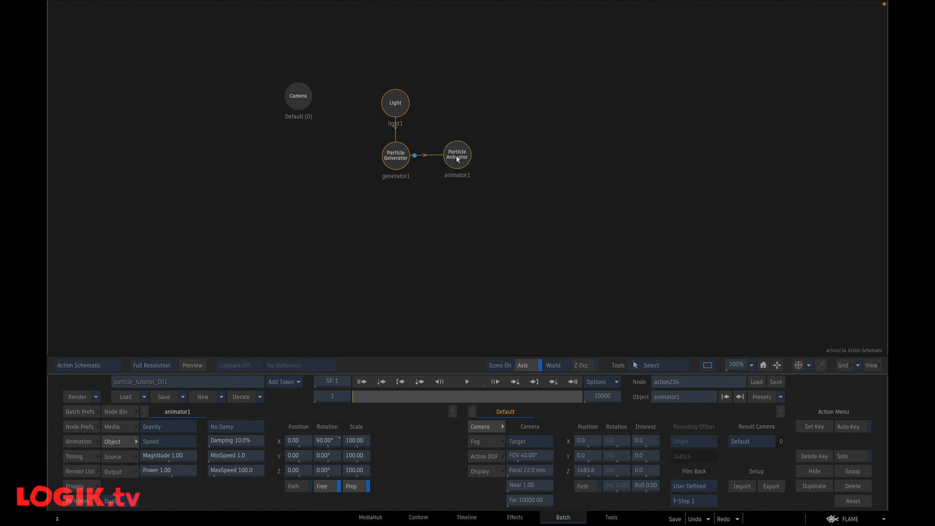
key(F1)
click(253, 427)
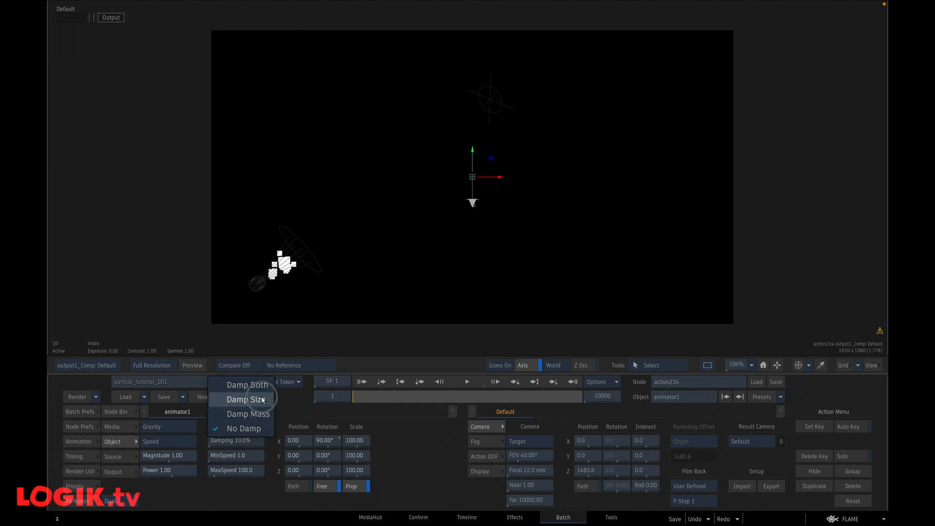
click(248, 385)
click(466, 381)
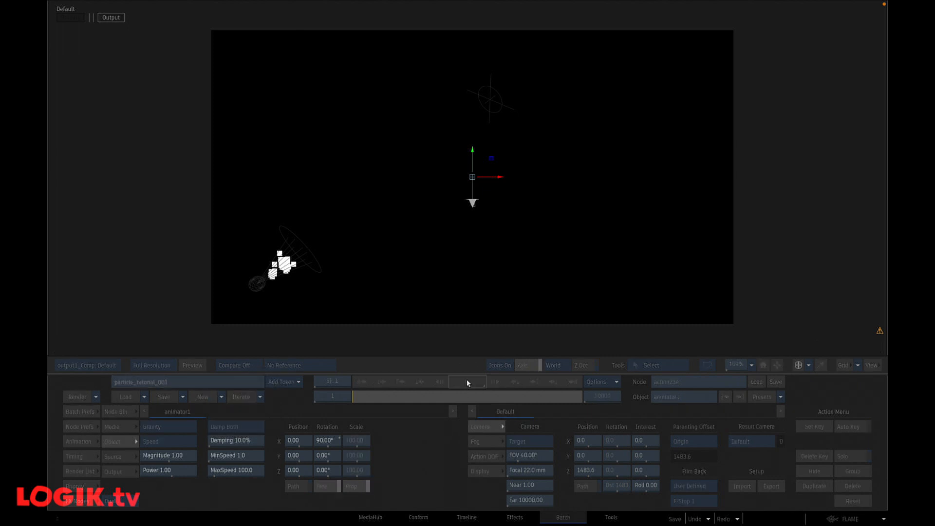
click(463, 381)
click(360, 382)
click(466, 381)
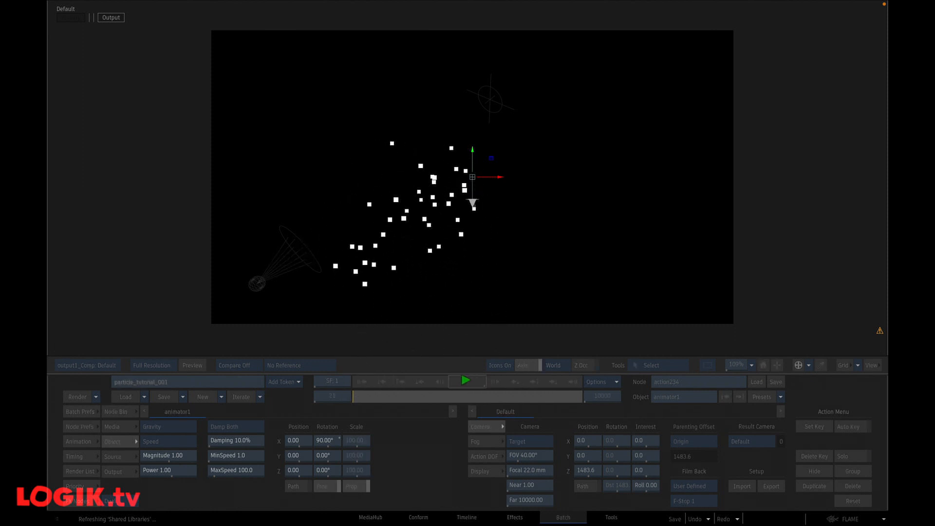
click(458, 382)
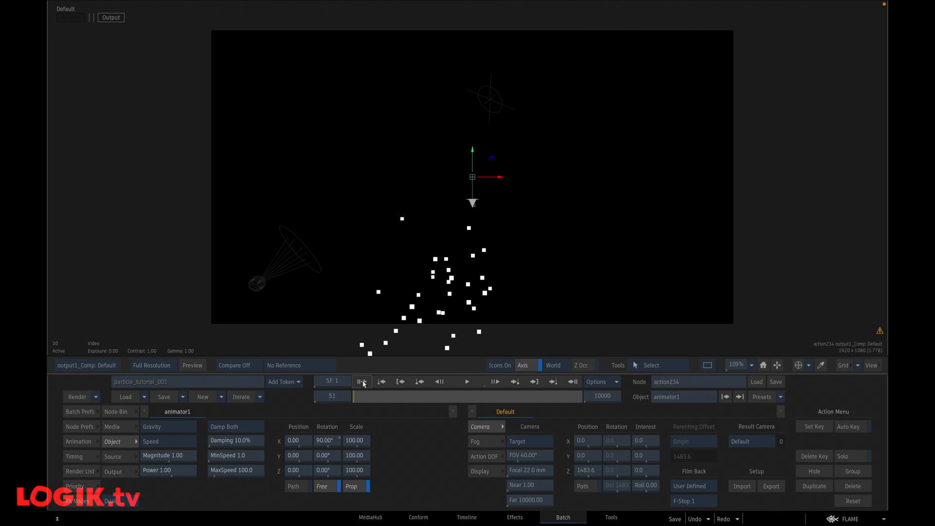
click(468, 382)
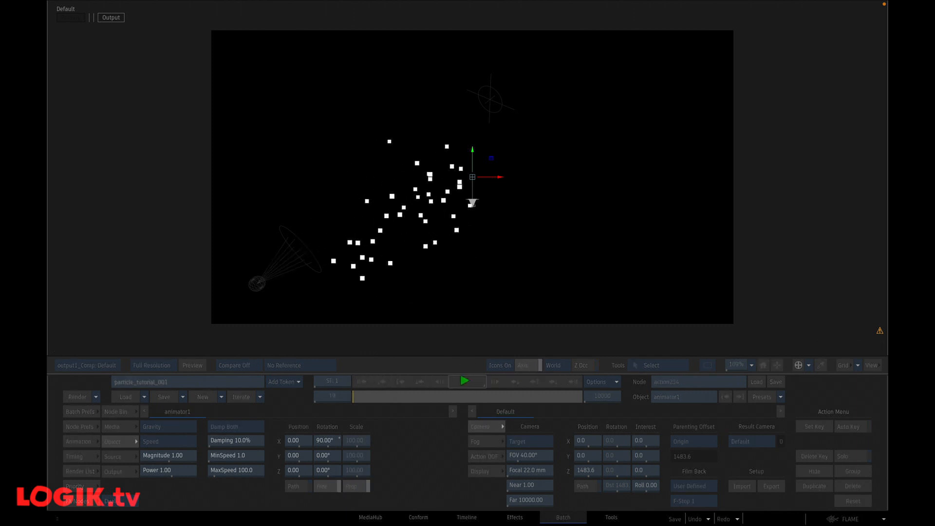
click(467, 381)
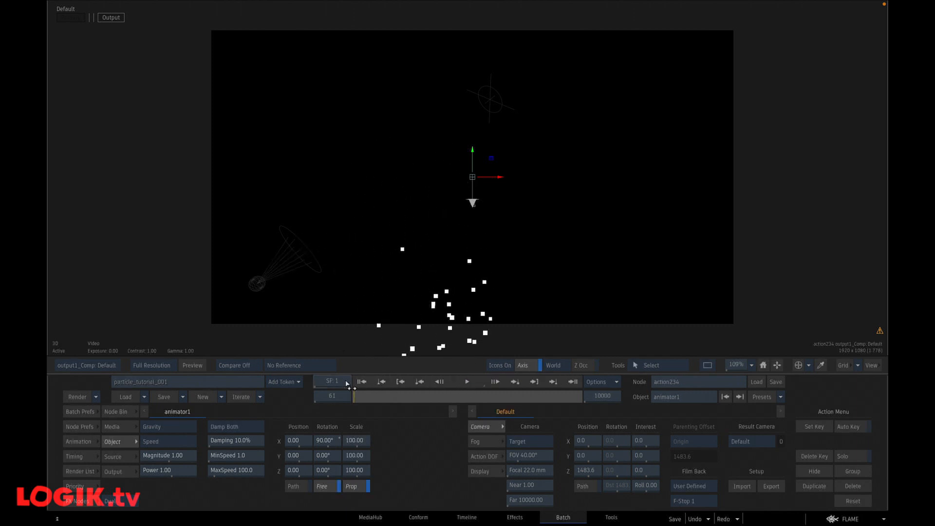
Set the gravity animator's minimum speed to 25 and play the particles
click(236, 455)
click(226, 411)
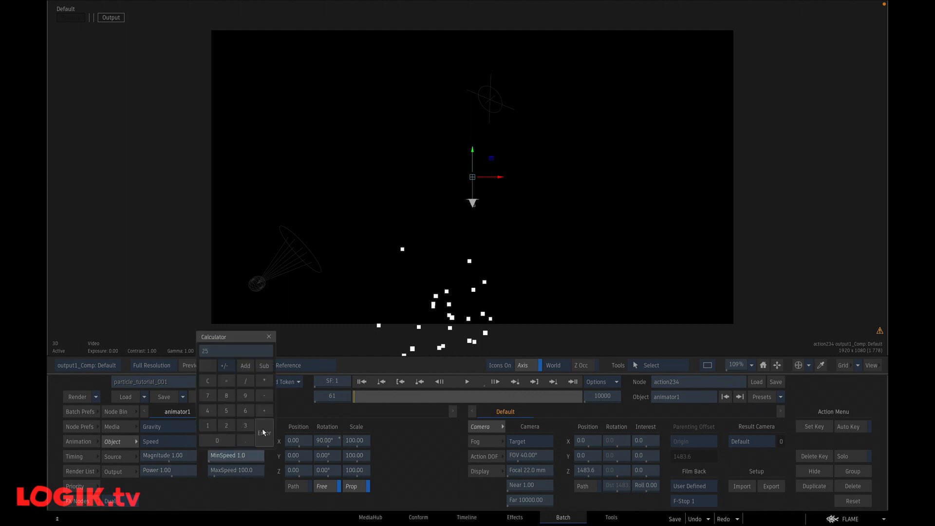
click(264, 433)
click(467, 382)
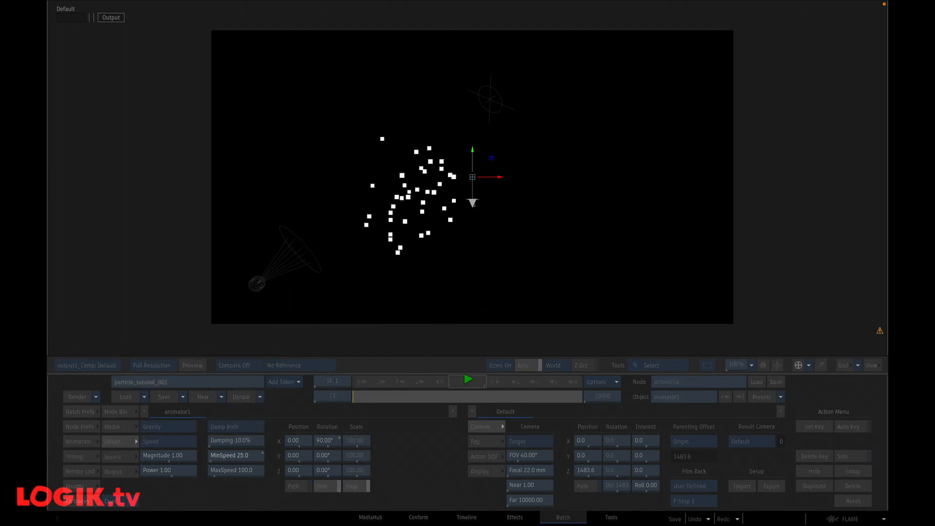
click(467, 382)
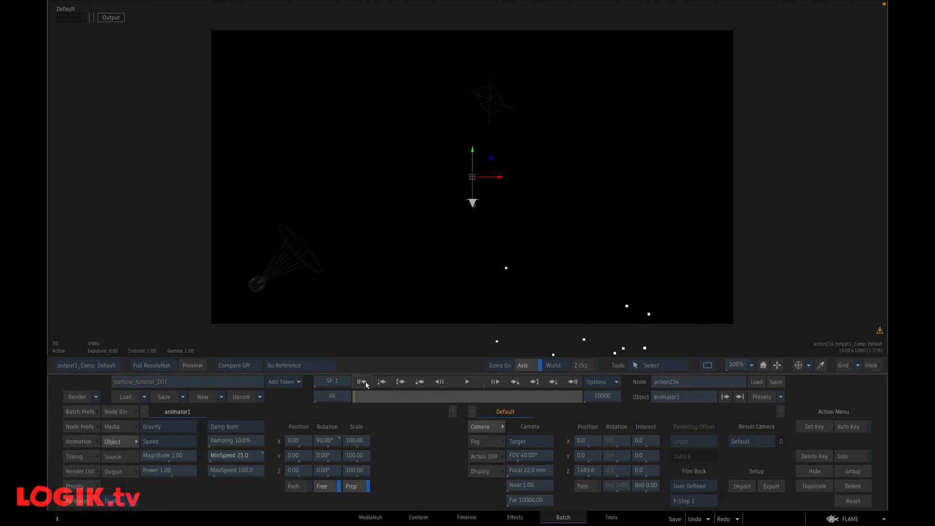
Set the gravity animator's minimum speed to 15, play the particles and return to the first frame
click(361, 381)
click(236, 456)
click(209, 424)
click(226, 411)
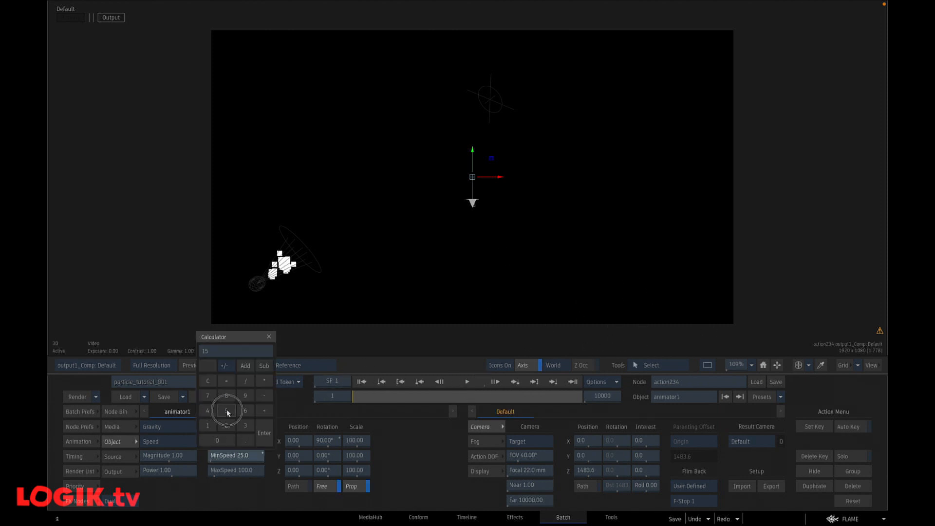
click(264, 433)
click(467, 382)
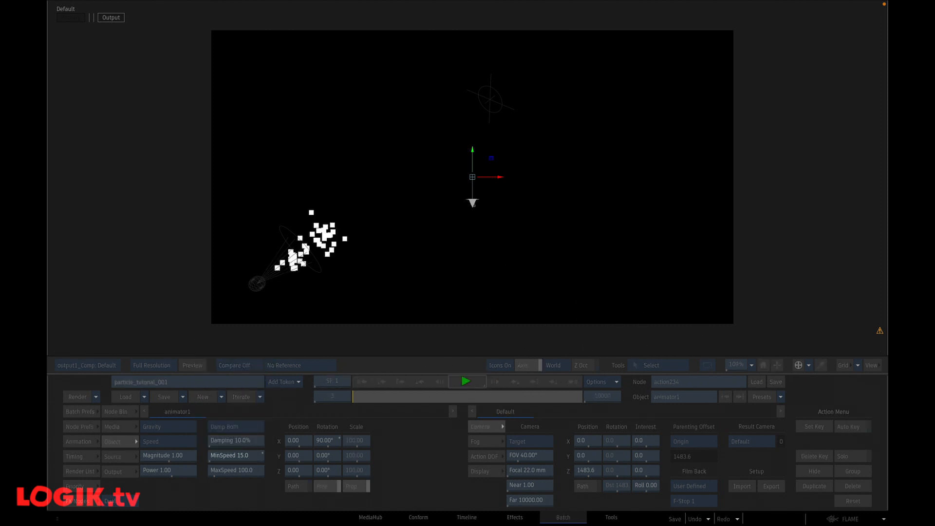
click(468, 381)
click(362, 382)
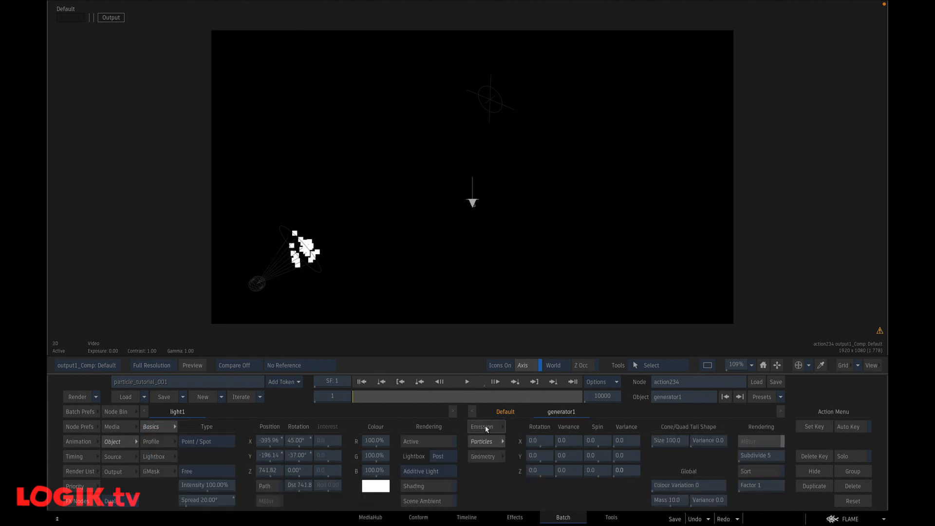
Set the generator's particle size to 25 in its emission settings and play the particles from the first frame
click(486, 427)
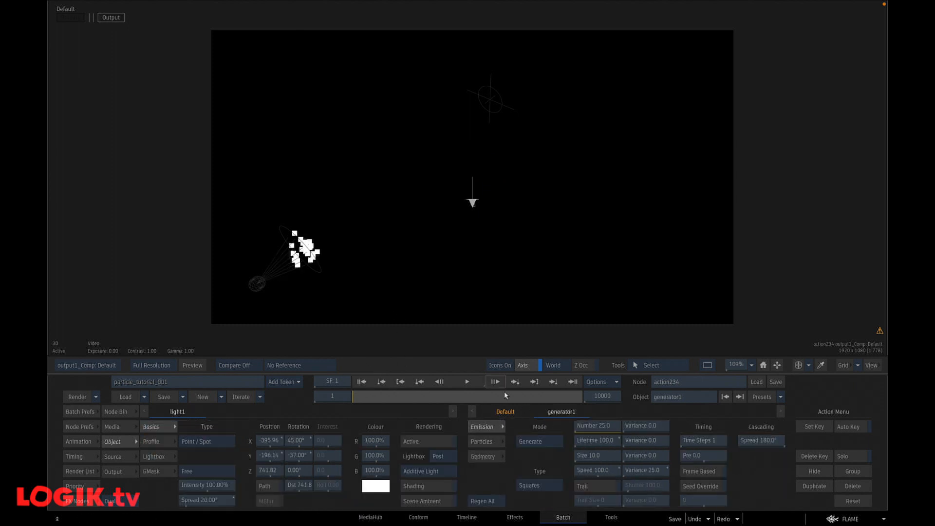
click(606, 454)
click(588, 422)
click(589, 412)
click(624, 433)
click(466, 381)
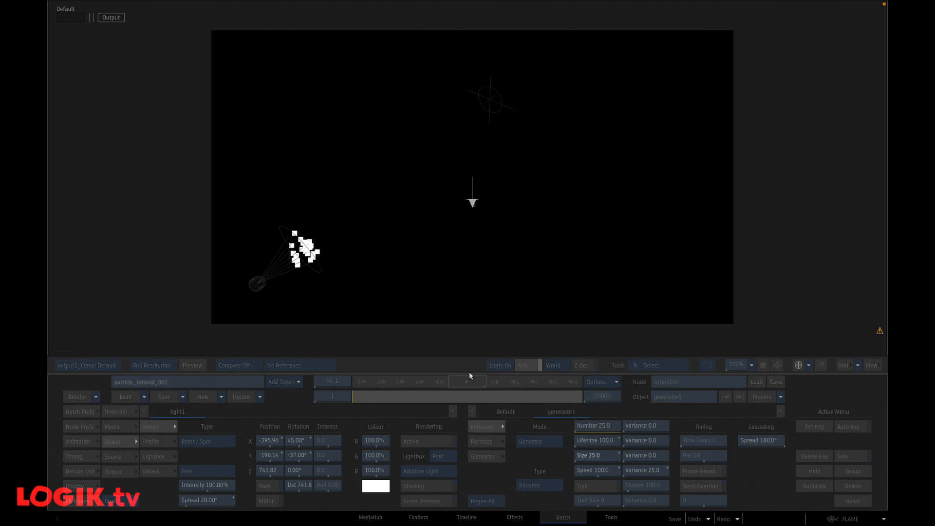
click(471, 374)
click(362, 382)
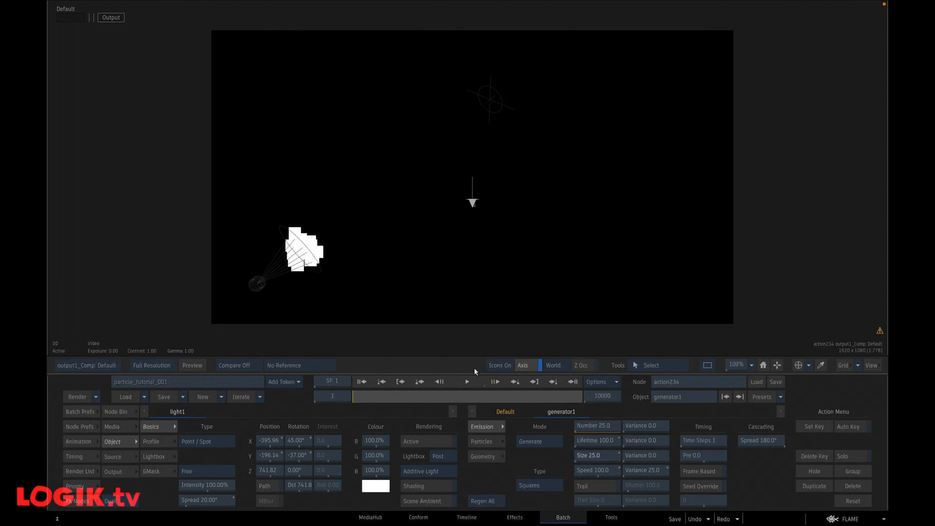
click(467, 383)
click(467, 383)
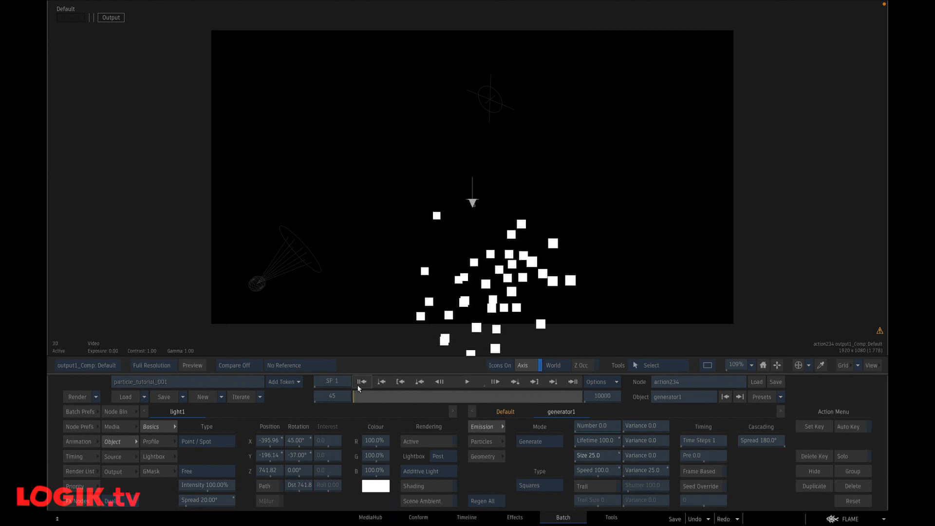
Try a particle size of 50 on the generator and play the particles
click(589, 455)
click(579, 440)
click(625, 433)
click(467, 381)
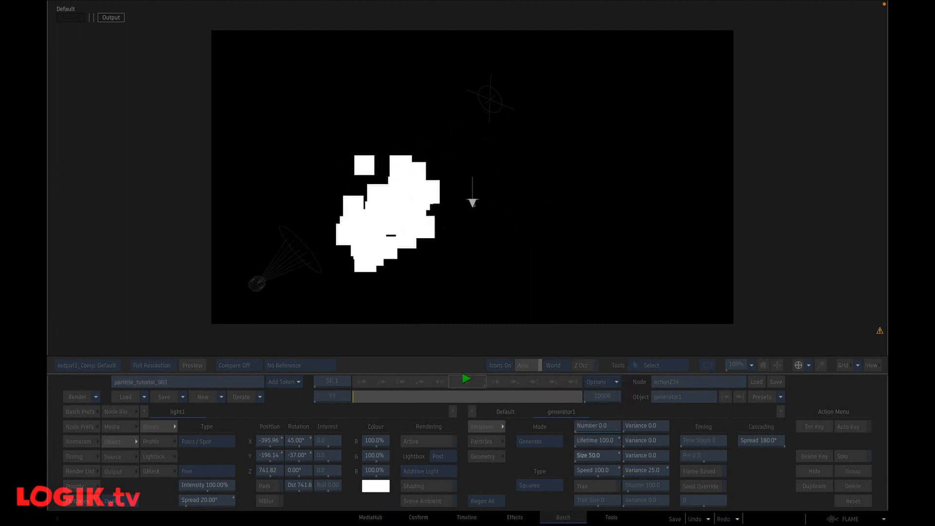
click(364, 383)
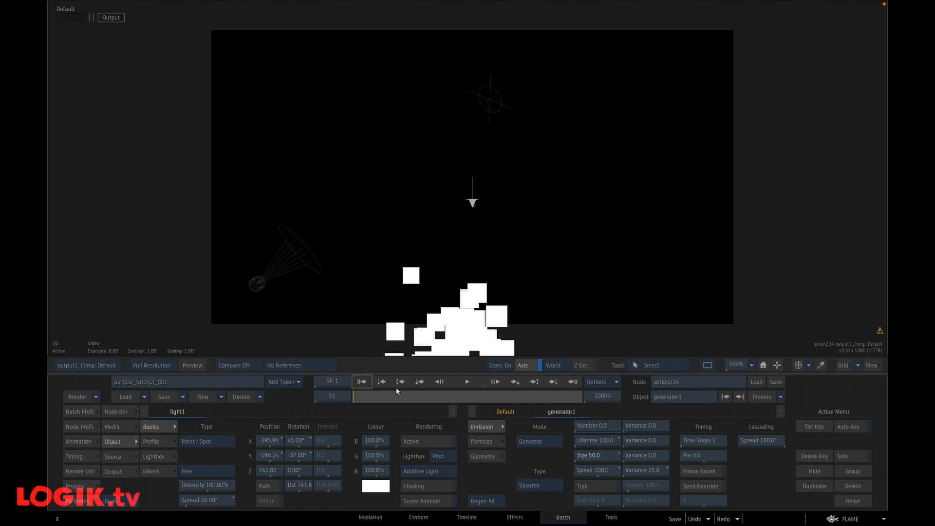
Set the generator's particle size back to 25 and replay the particles from the first frame
click(596, 454)
click(587, 425)
click(588, 410)
click(625, 432)
click(479, 382)
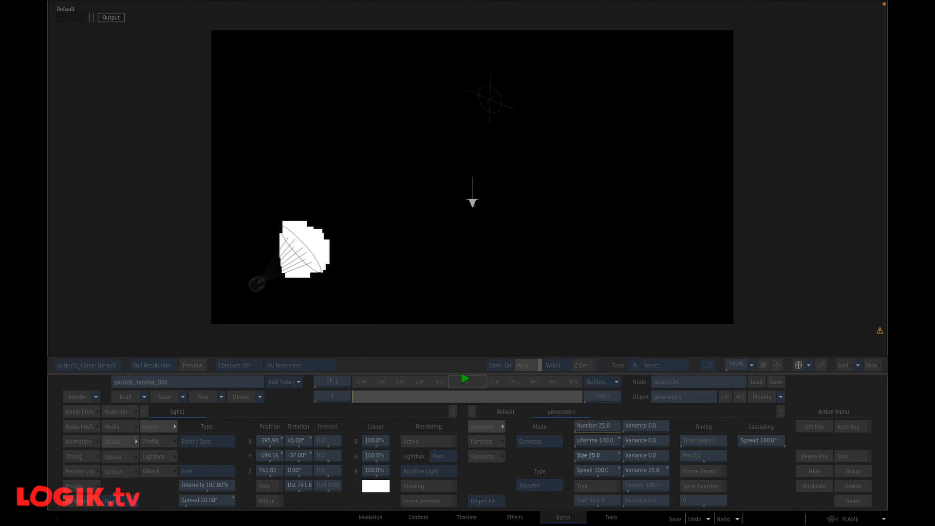
click(477, 380)
click(365, 383)
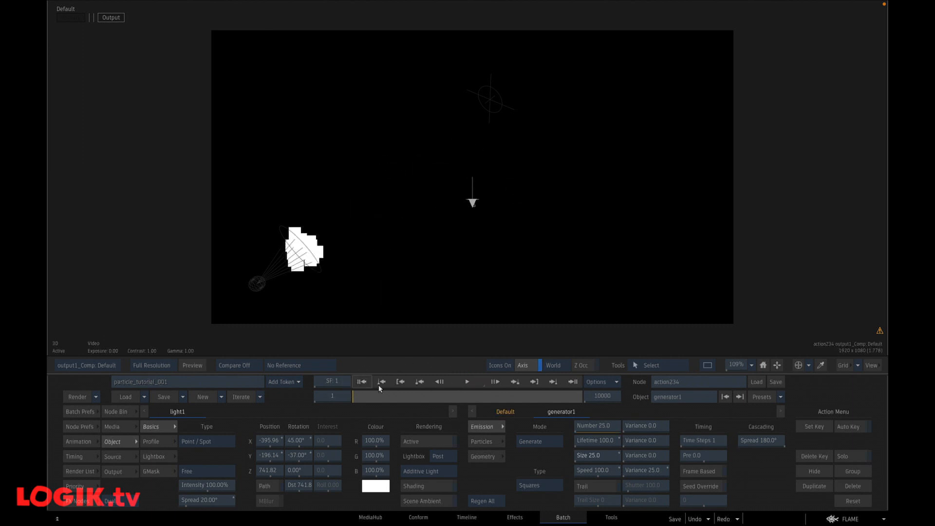
click(475, 381)
click(471, 382)
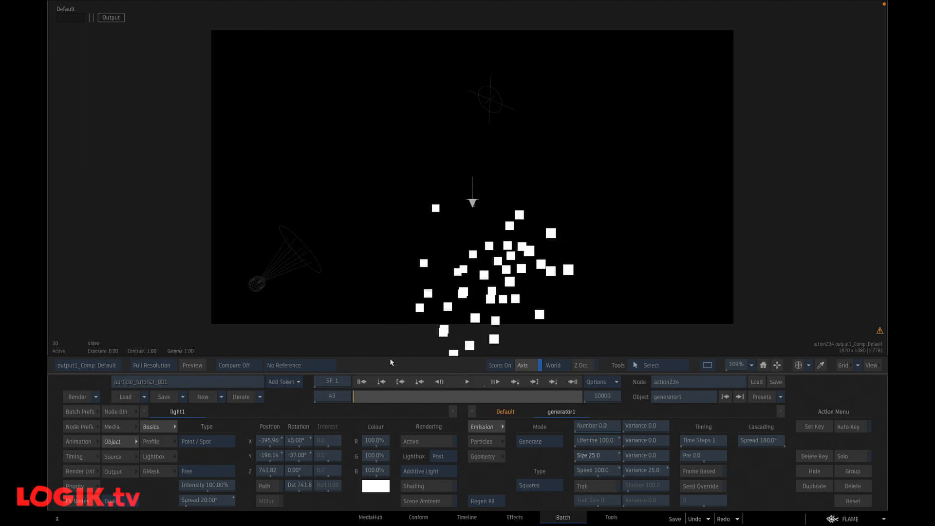
Switch the gravity animator's damping mode to Damp Mass and replay the particles from the first frame
key(grave)
click(450, 162)
key(grave)
click(251, 425)
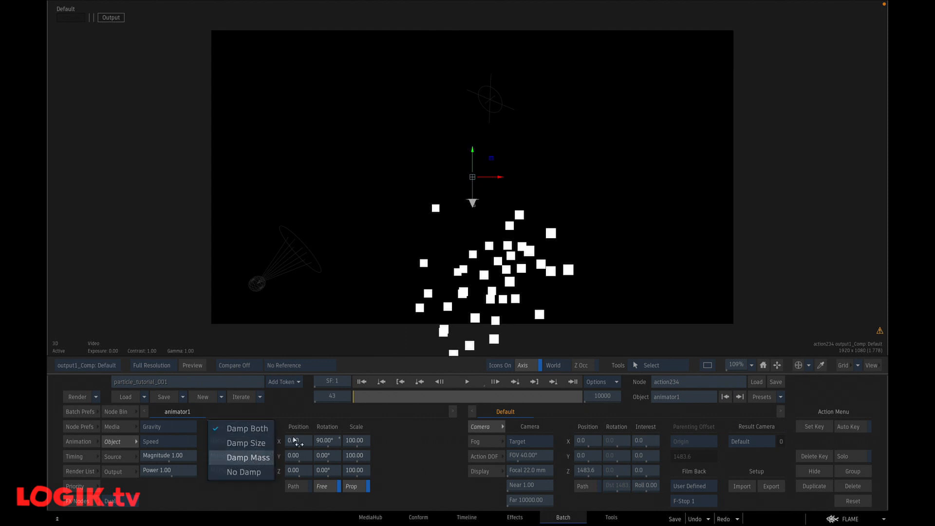
click(266, 458)
click(362, 381)
click(467, 381)
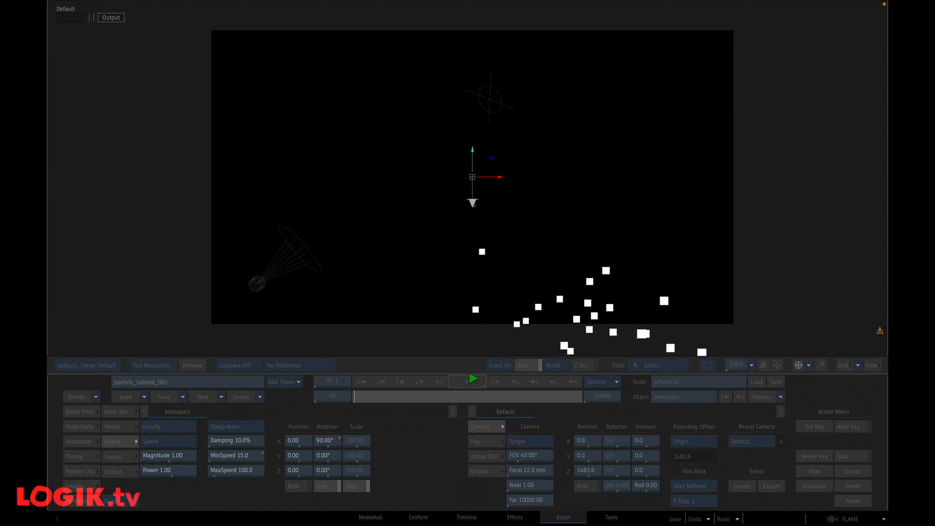
click(365, 381)
click(366, 381)
click(466, 381)
click(466, 381)
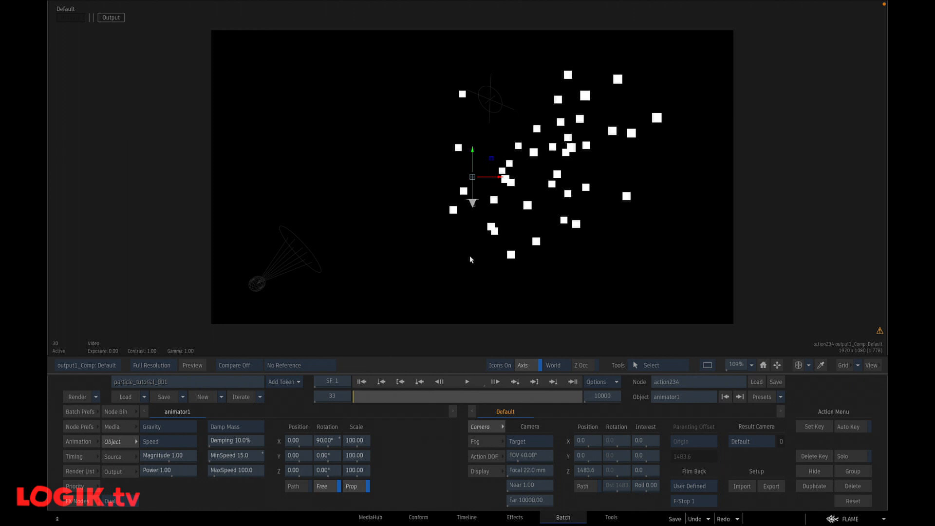
Return to the first frame and set the particle generator's spin variance to 10 on the X, Y and Z axes
key(Escape)
click(392, 158)
key(Escape)
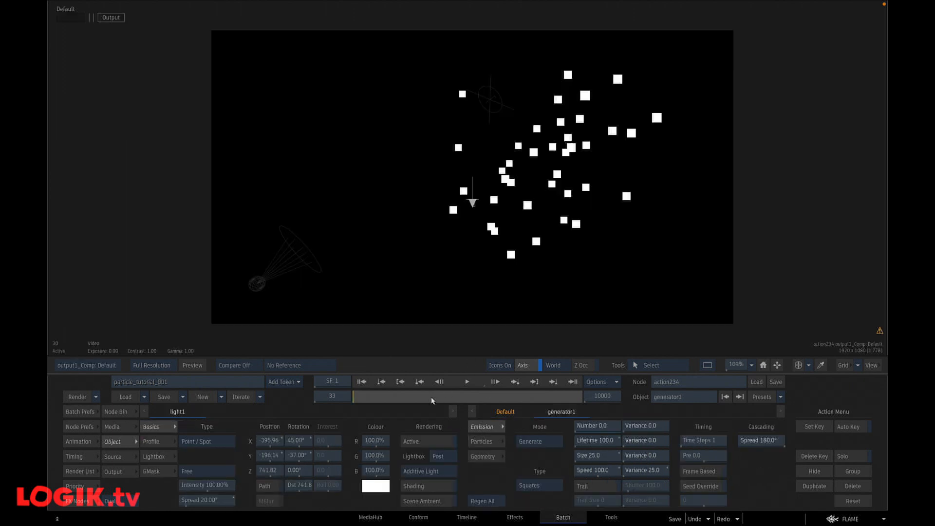
click(361, 382)
click(482, 441)
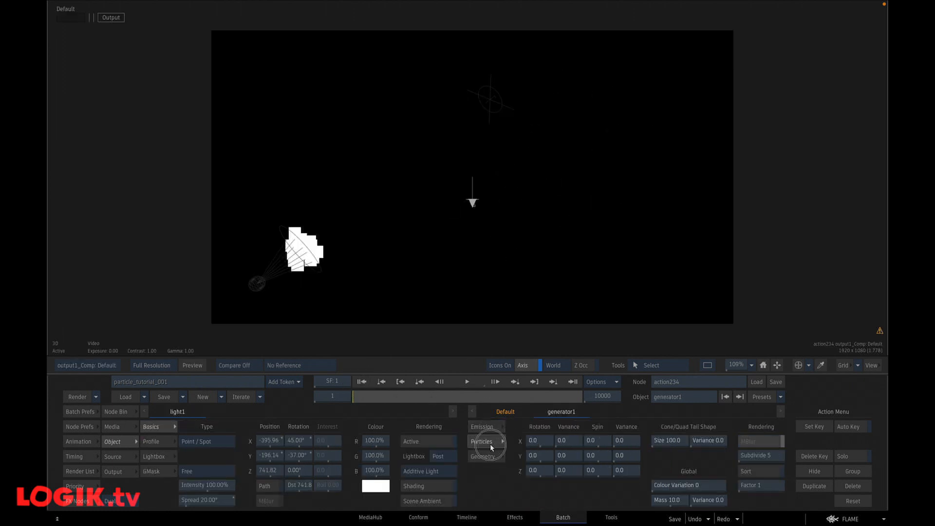
click(627, 441)
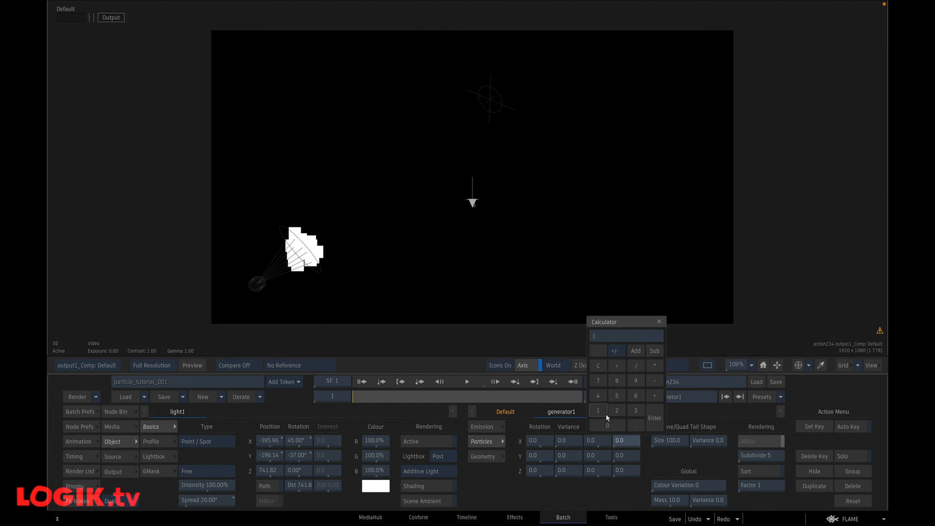
click(653, 413)
click(626, 455)
click(599, 424)
click(606, 440)
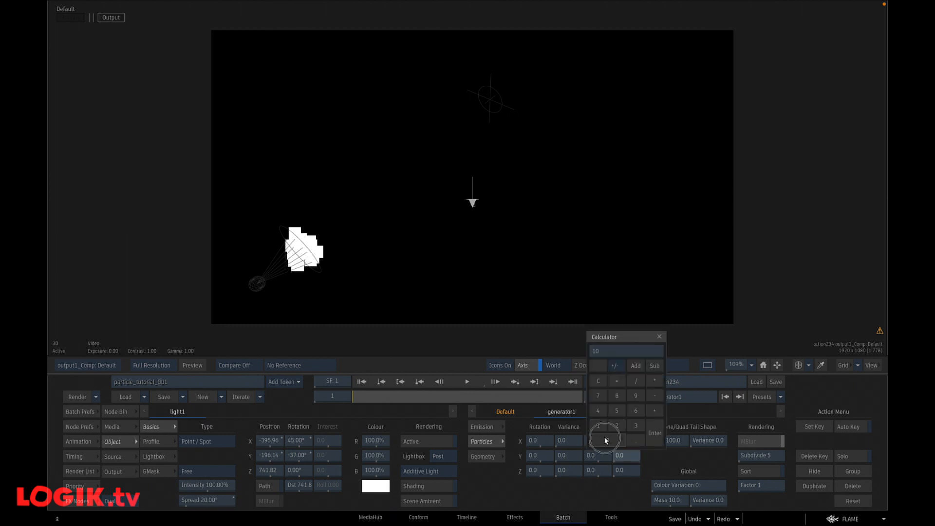
click(654, 428)
click(626, 470)
click(600, 440)
click(606, 455)
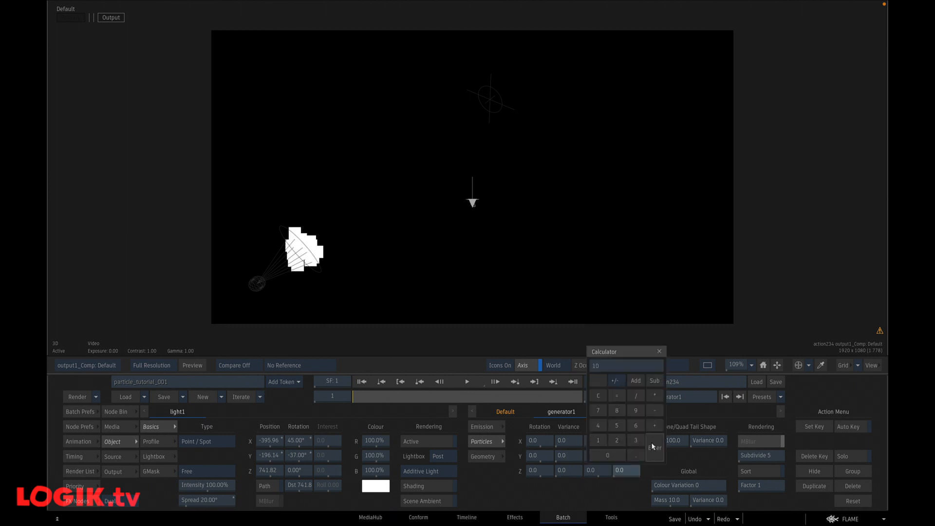
click(654, 444)
Play the particles repeatedly from the first frame to examine how the squares tumble
click(467, 382)
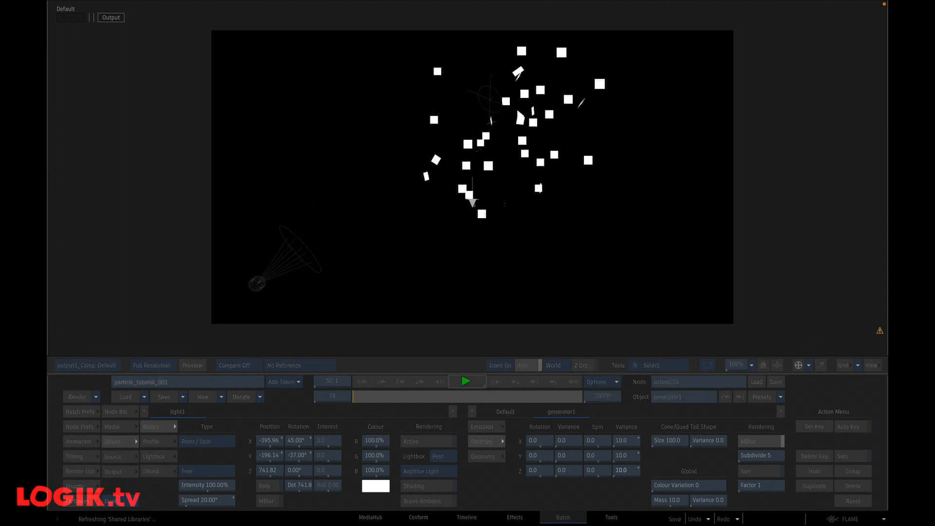
click(467, 383)
click(360, 382)
click(465, 384)
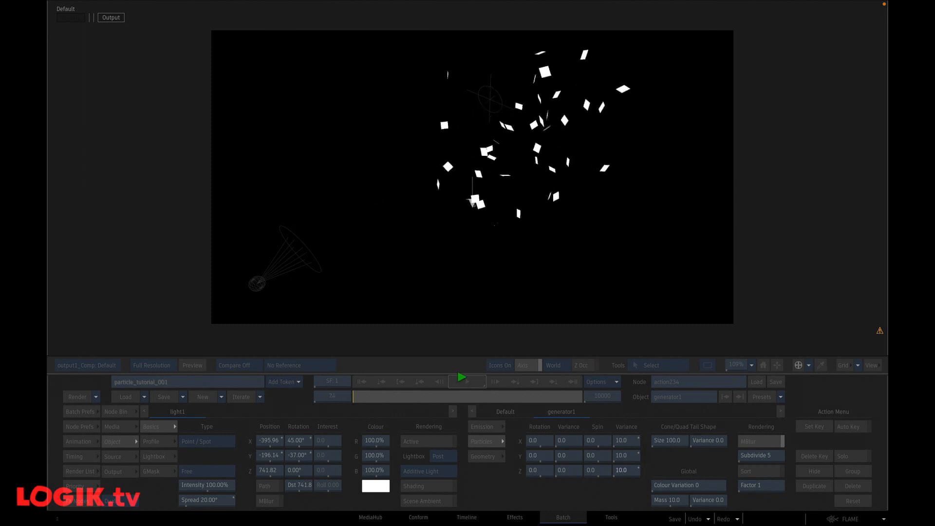
click(468, 379)
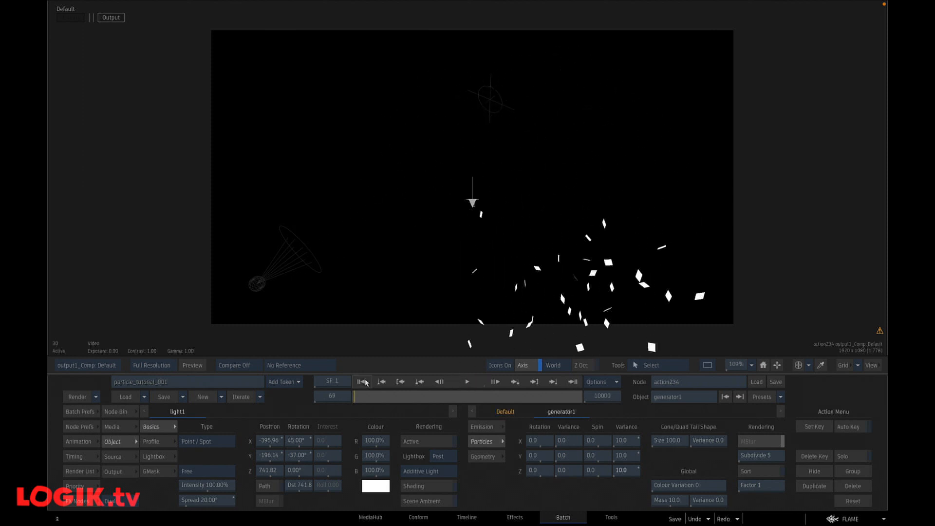
click(363, 380)
click(469, 381)
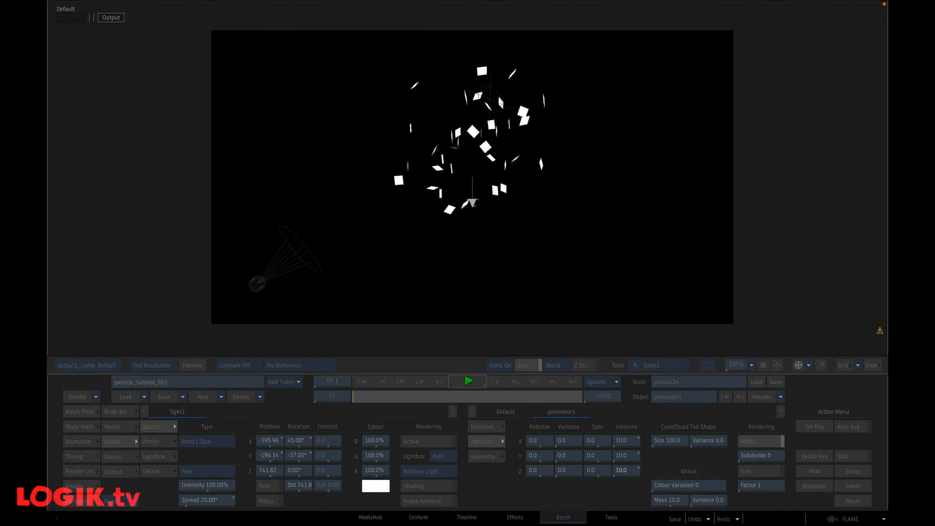
click(468, 380)
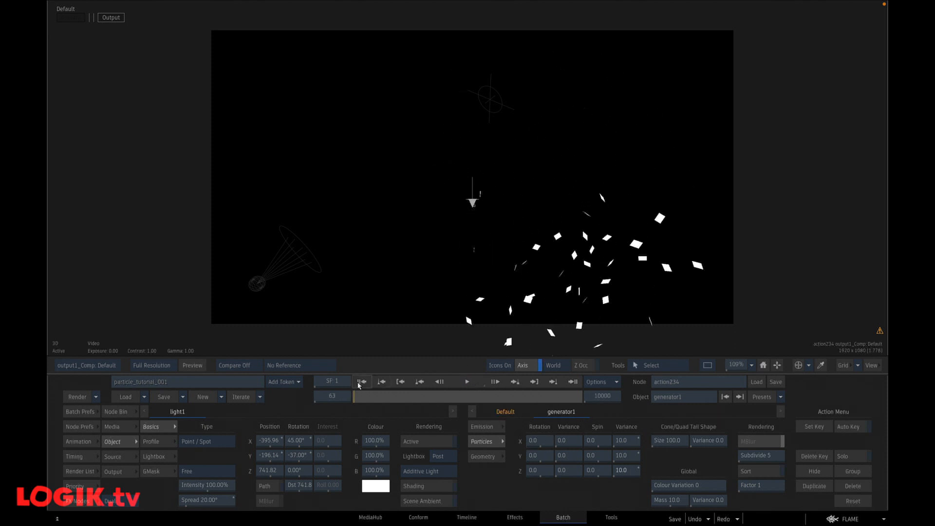
Replay the burst from the first frame twice more to check the spin variance on the falling squares
click(361, 382)
click(466, 379)
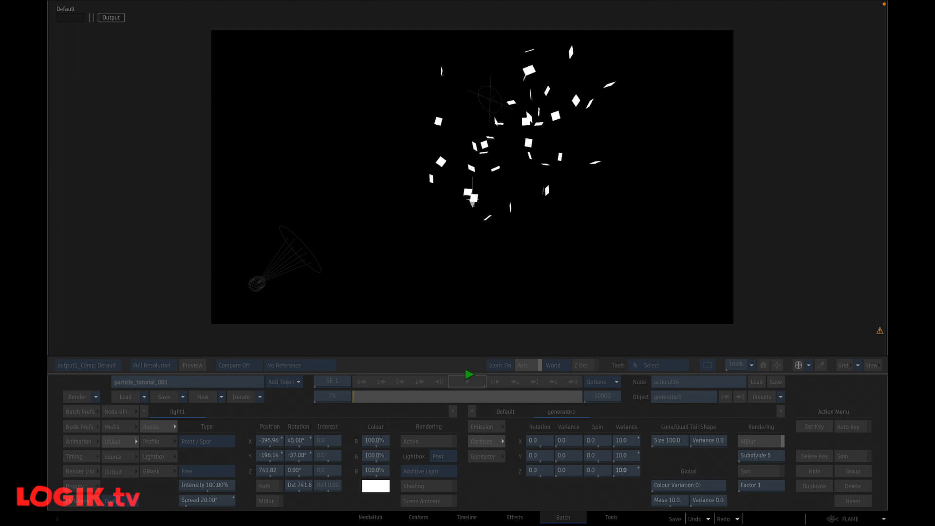
click(470, 378)
click(361, 382)
click(468, 380)
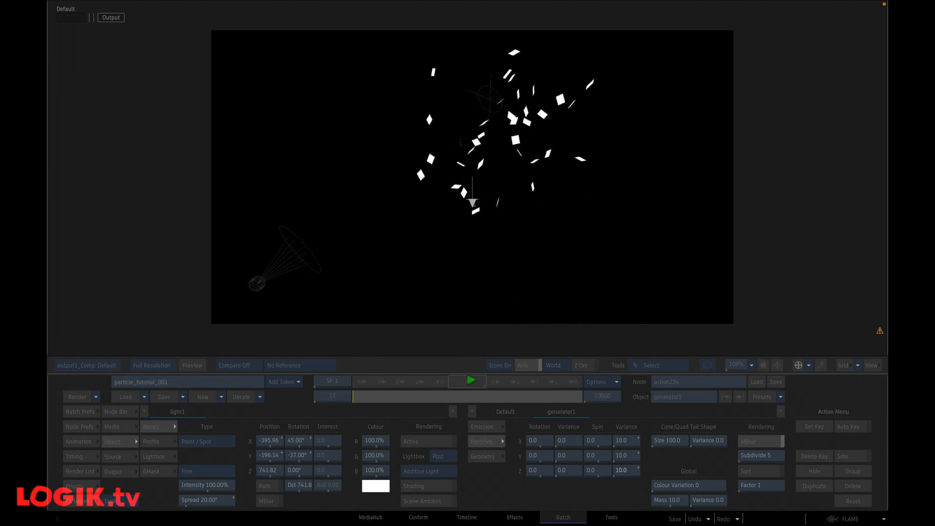
click(471, 380)
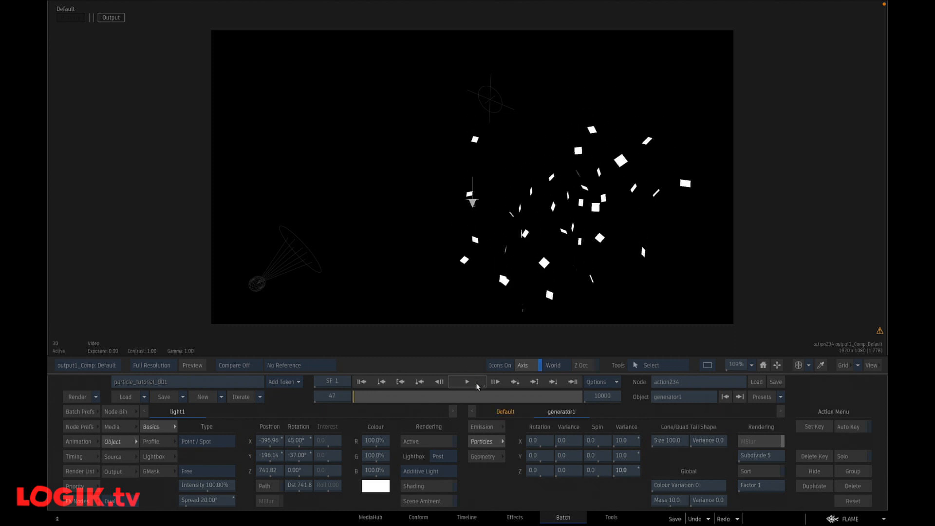
Set the particle generator's global colour variation to 200 and replay the particles from the first frame
click(489, 461)
click(487, 443)
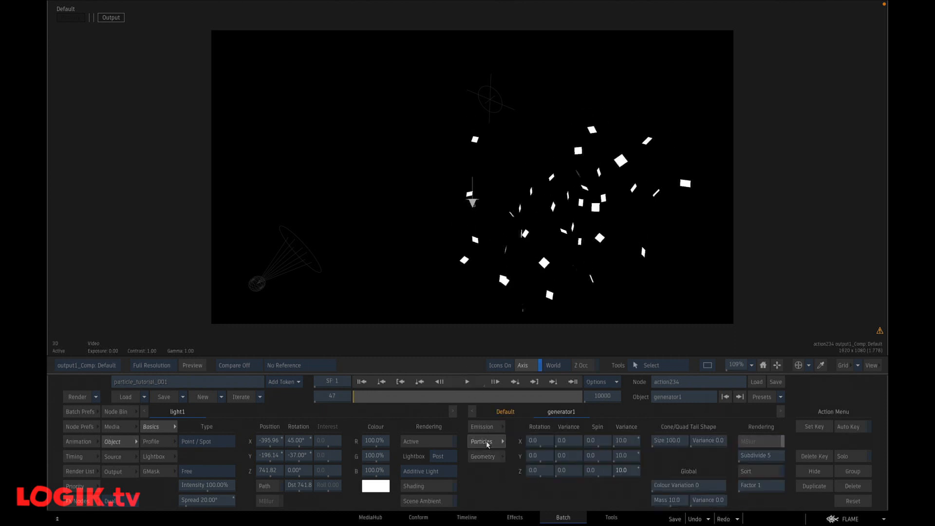
click(688, 484)
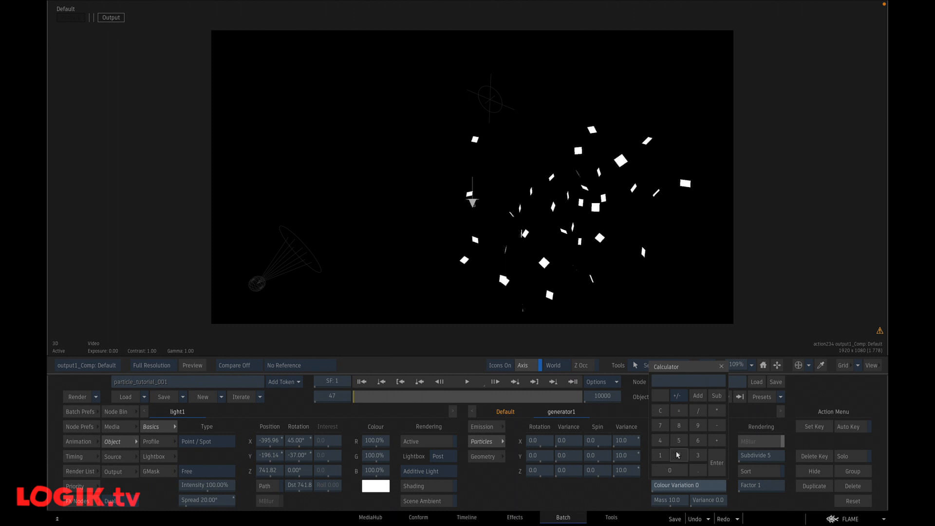
click(670, 470)
click(670, 469)
click(716, 464)
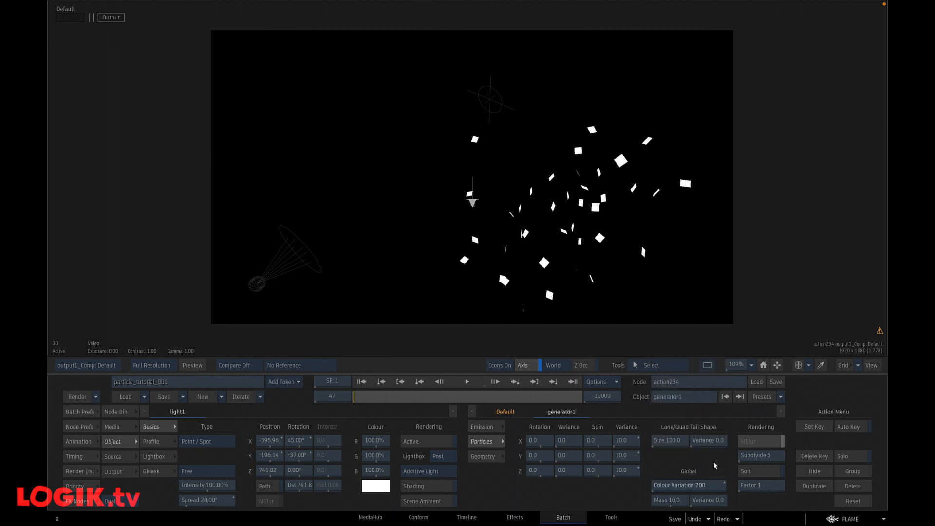
click(381, 383)
click(468, 381)
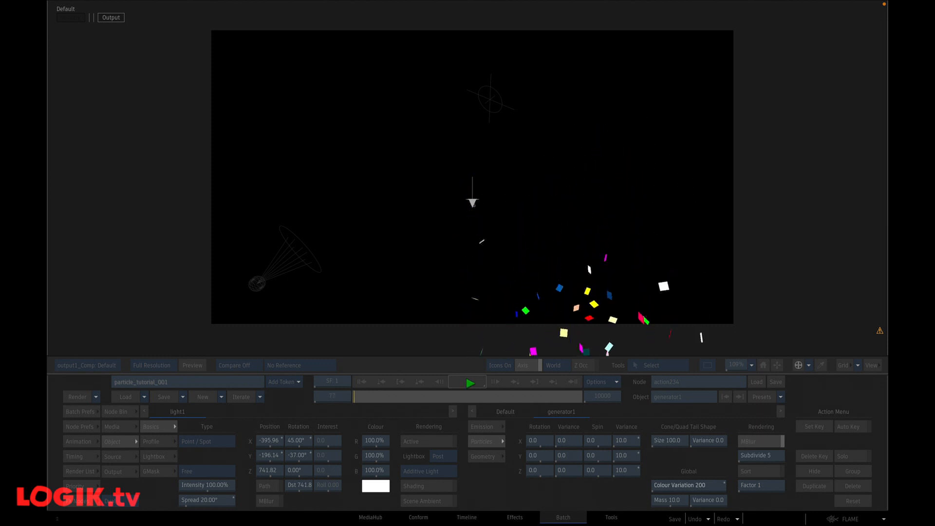
click(359, 382)
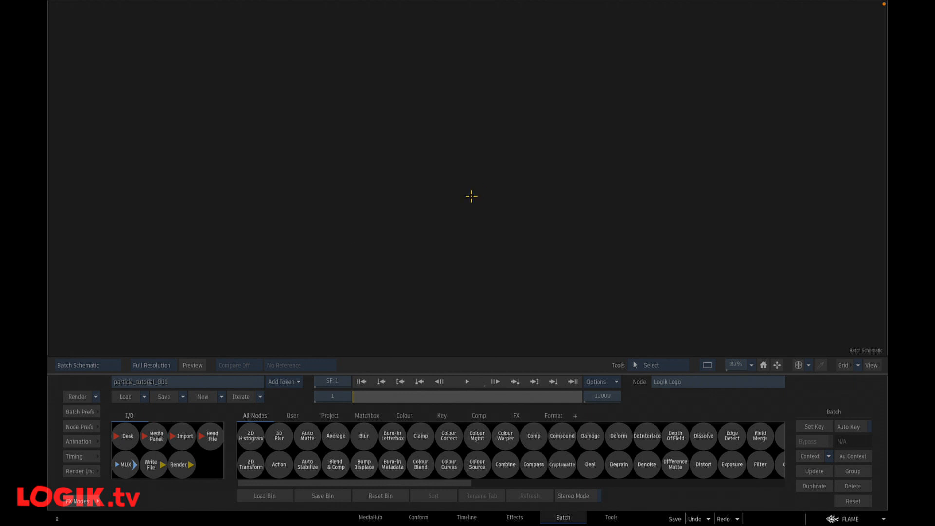
Add a new Action node and a white Colour Source node to its left in the empty batch schematic
drag(280, 466, 258, 119)
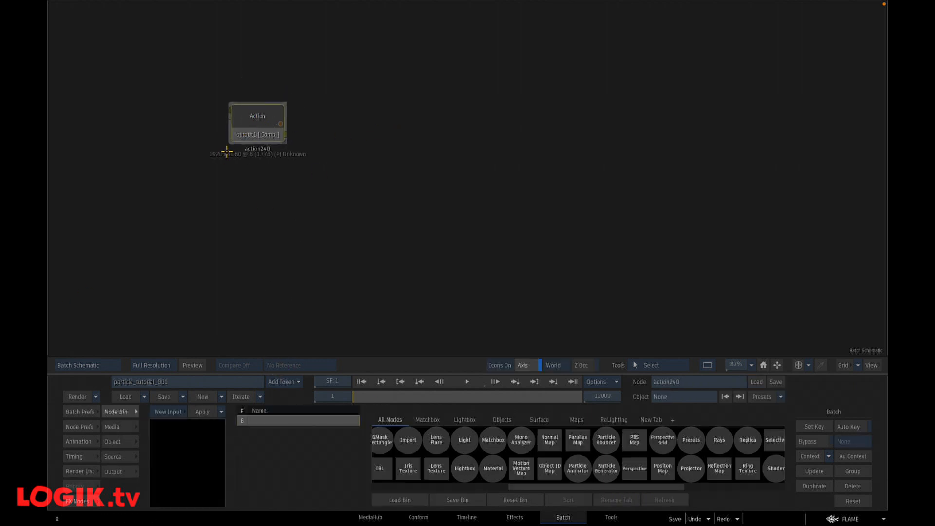
drag(268, 123, 364, 157)
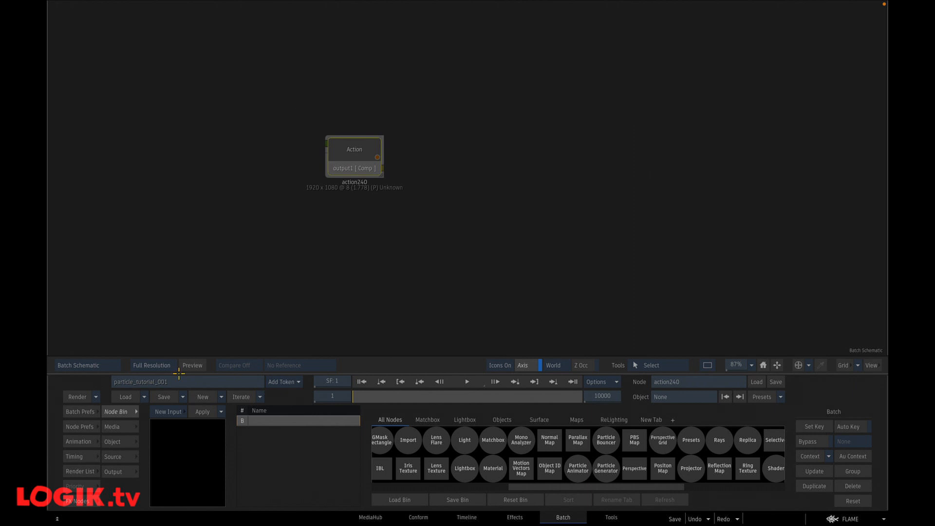
click(76, 502)
key(c)
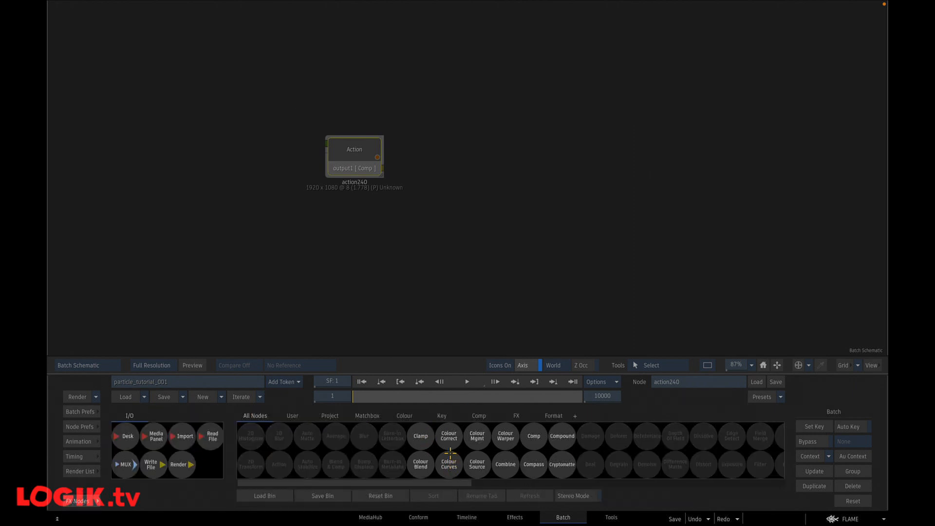
drag(477, 464, 206, 197)
drag(366, 149, 370, 148)
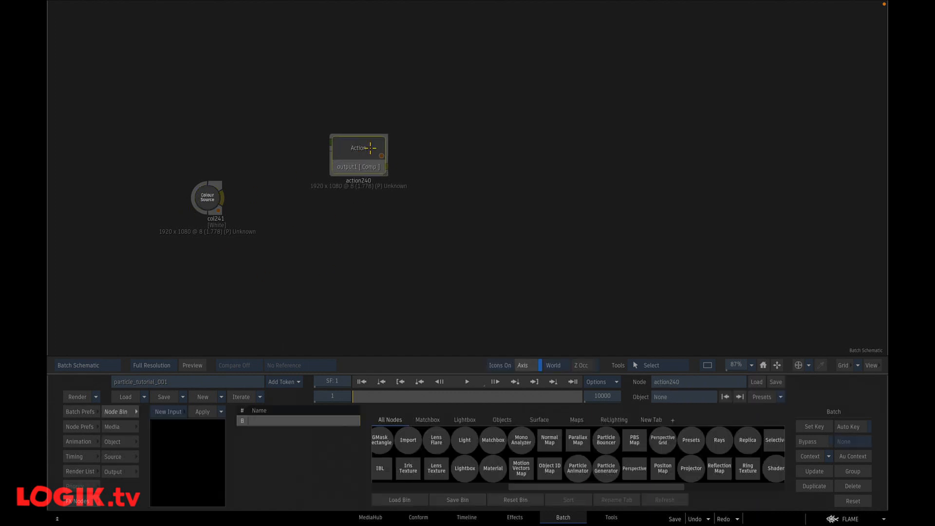
Add a second Colour Source below the white one and set its type to Colour Noise
key(c)
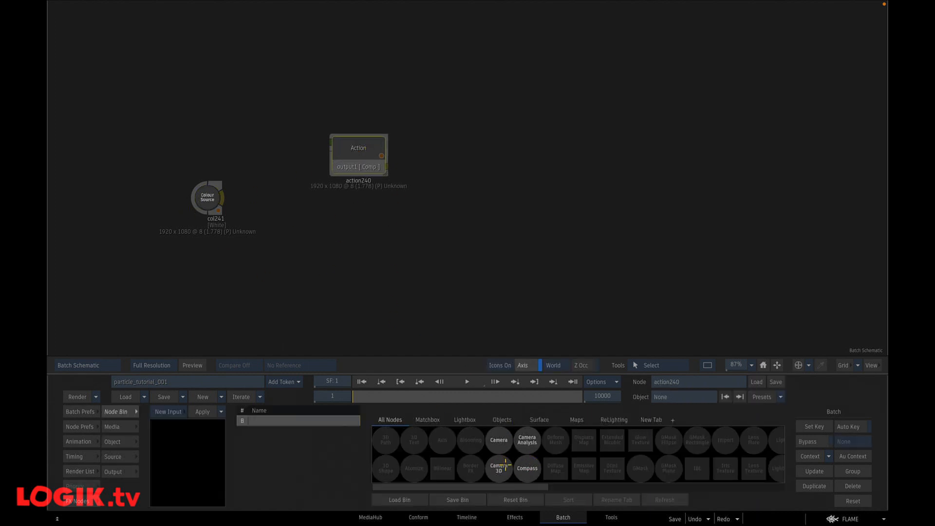
click(82, 503)
key(c)
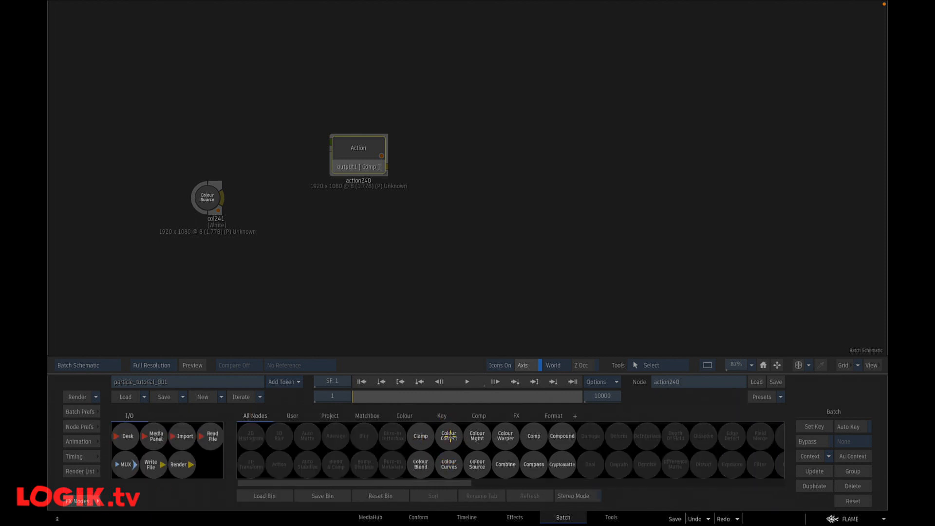
drag(475, 465, 202, 253)
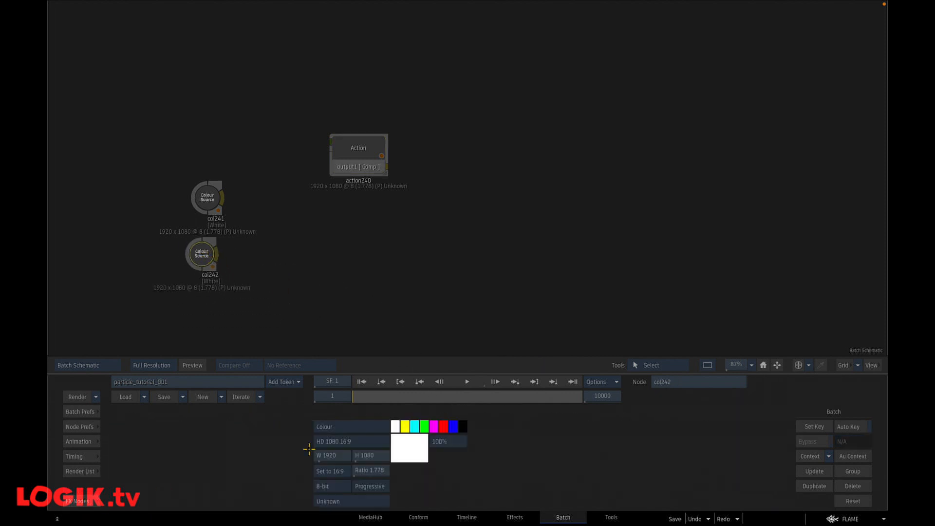
click(345, 426)
click(378, 400)
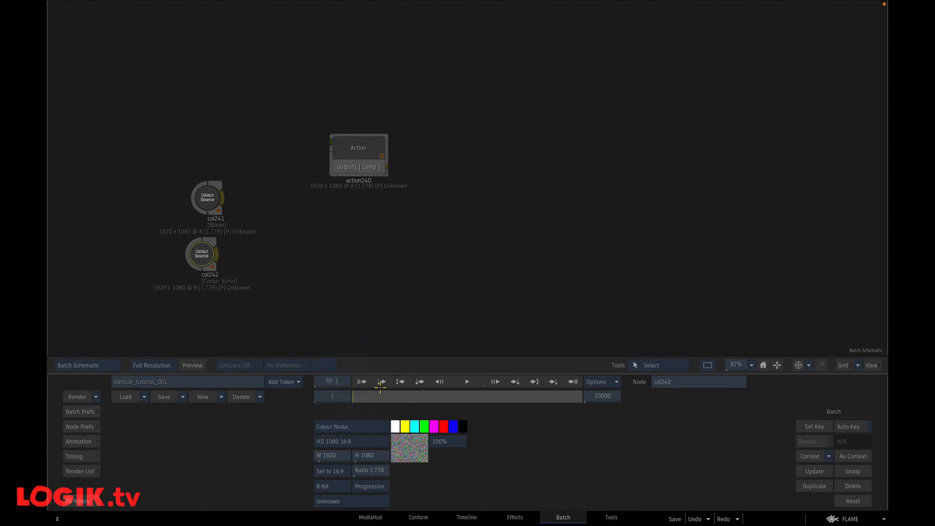
Feed the white Colour Source into the Action node as front and matte through a media input and view the Action output
double_click(356, 155)
drag(356, 155, 375, 162)
key(Tab)
drag(338, 239, 291, 191)
click(376, 155)
key(F4)
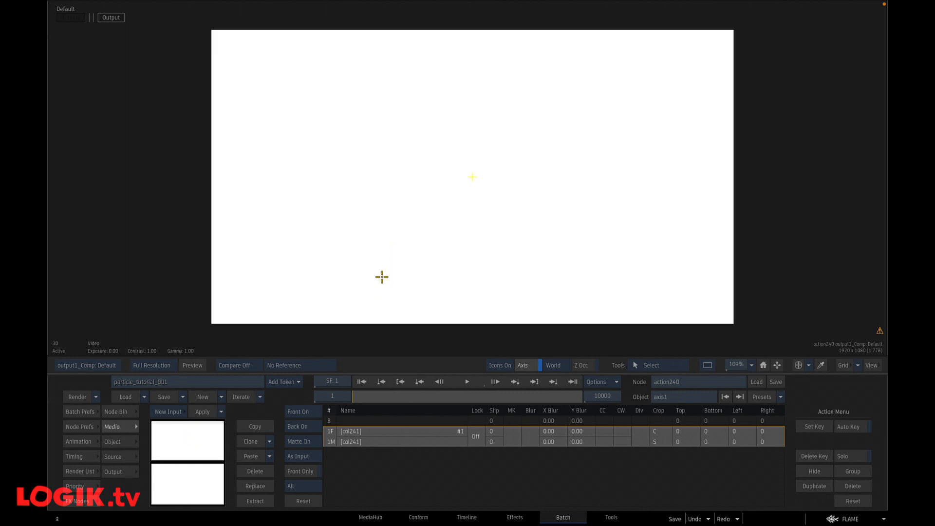
Add a second media input to the Action node in the batch schematic and feed its front with the Colour Noise source
key(grave)
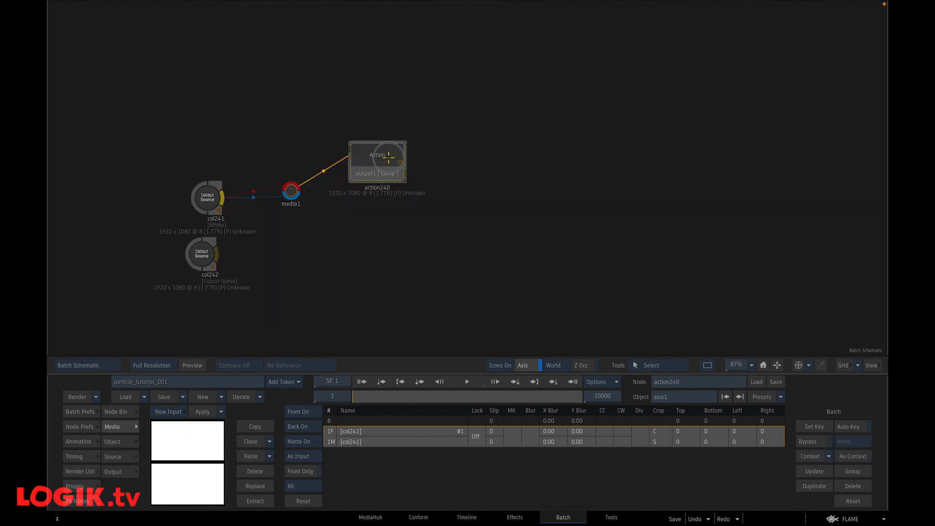
key(p)
drag(379, 246, 293, 265)
drag(202, 256, 190, 261)
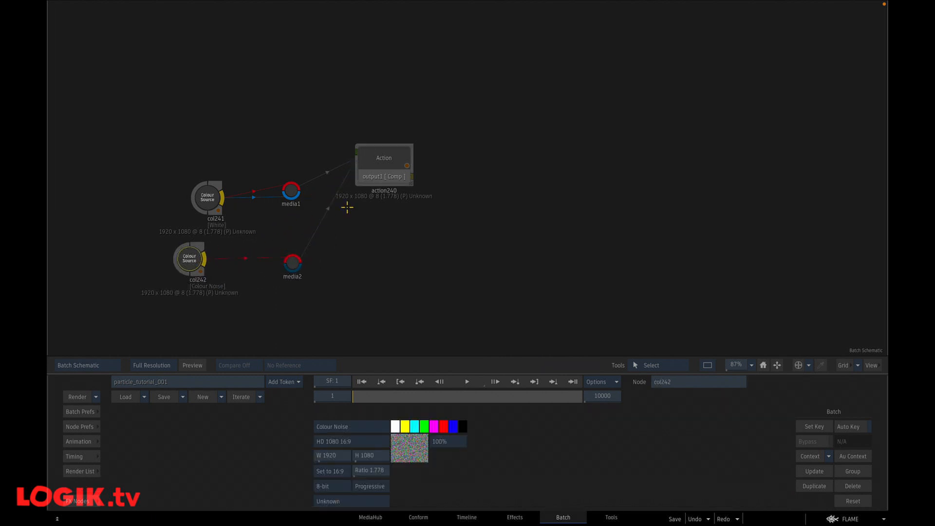
Insert a MUX node between the Colour Noise source and its media input, and freeze it on the current frame
click(97, 497)
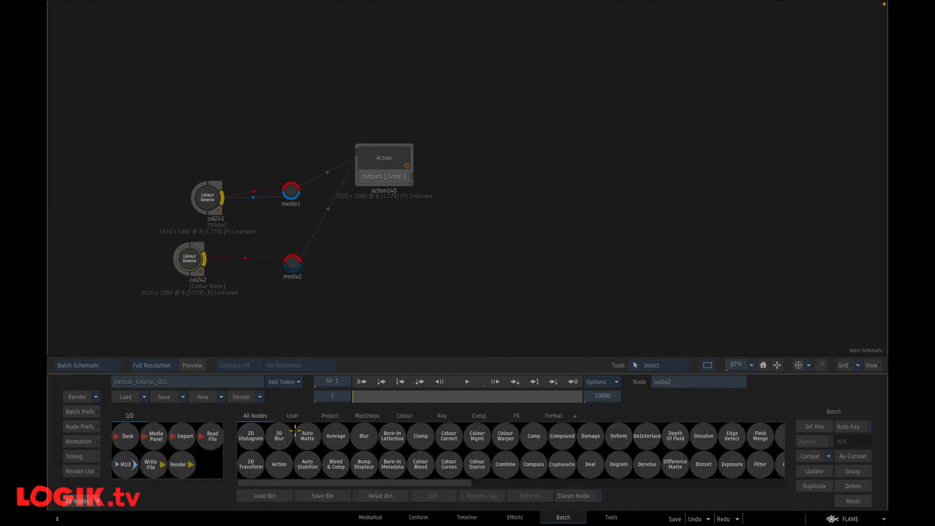
drag(128, 464, 246, 253)
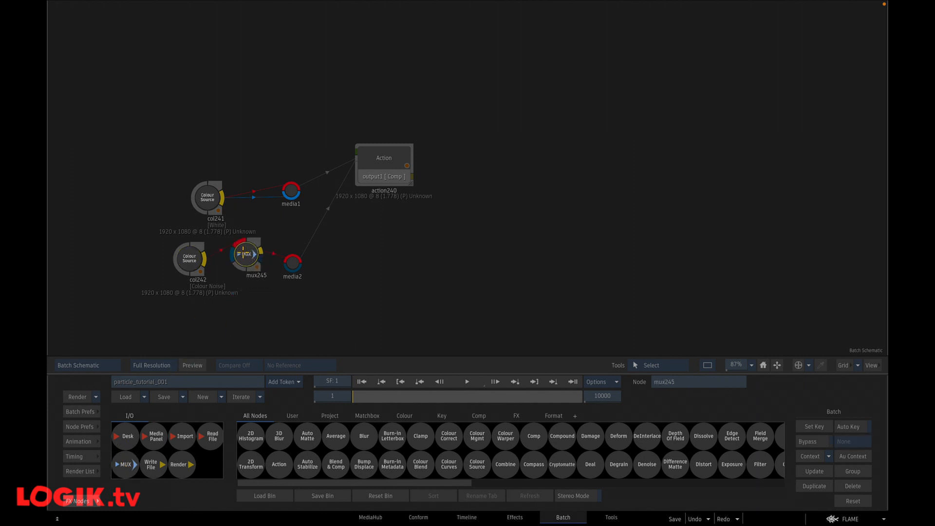
click(550, 485)
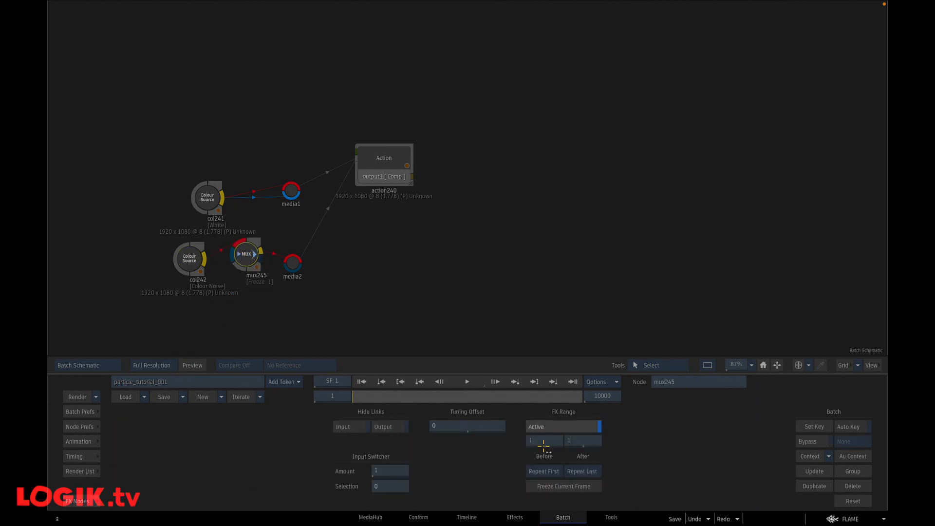
Open the Action node's schematic and scale the white surface's axis proportionally to 50
double_click(411, 178)
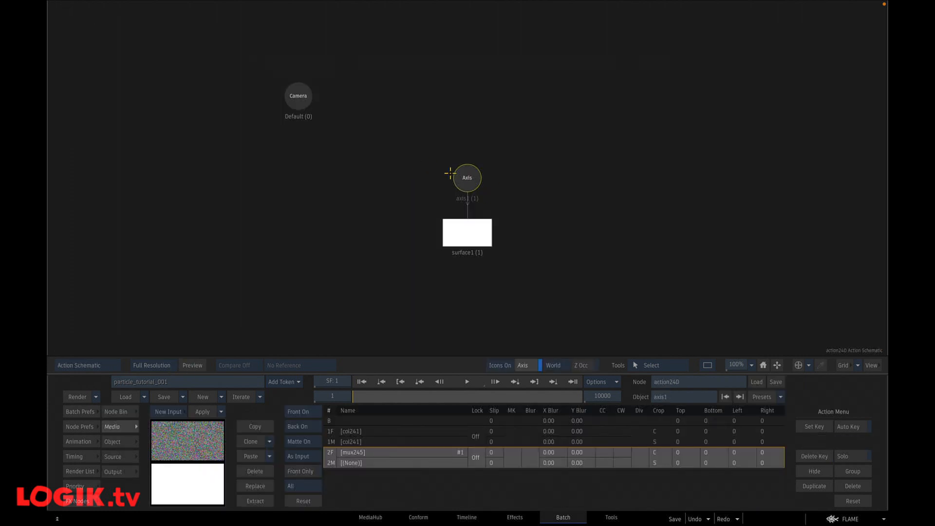
double_click(463, 175)
key(F4)
click(267, 452)
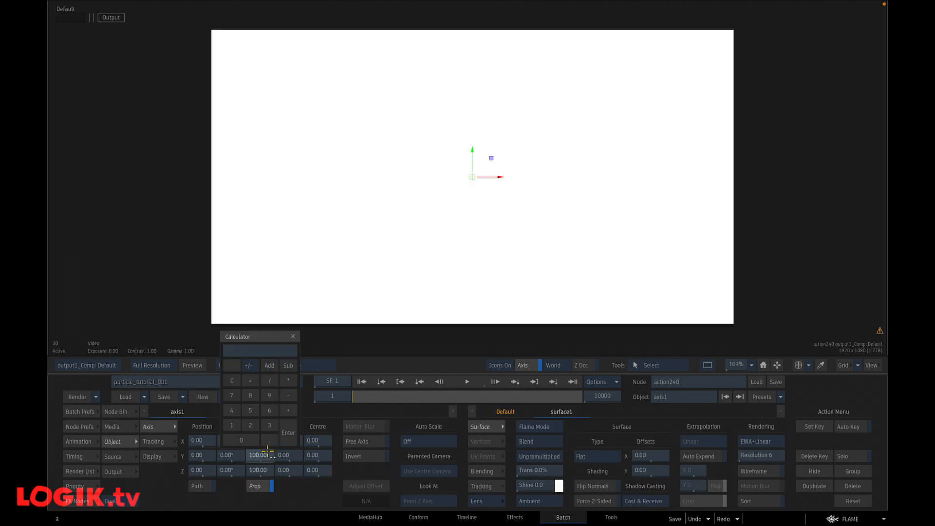
key(Return)
key(Escape)
key(F4)
Rotate the surface's axis to -90° on Y
mouse_move(239, 456)
mouse_down()
mouse_move(210, 454)
mouse_move(229, 455)
mouse_up()
click(228, 455)
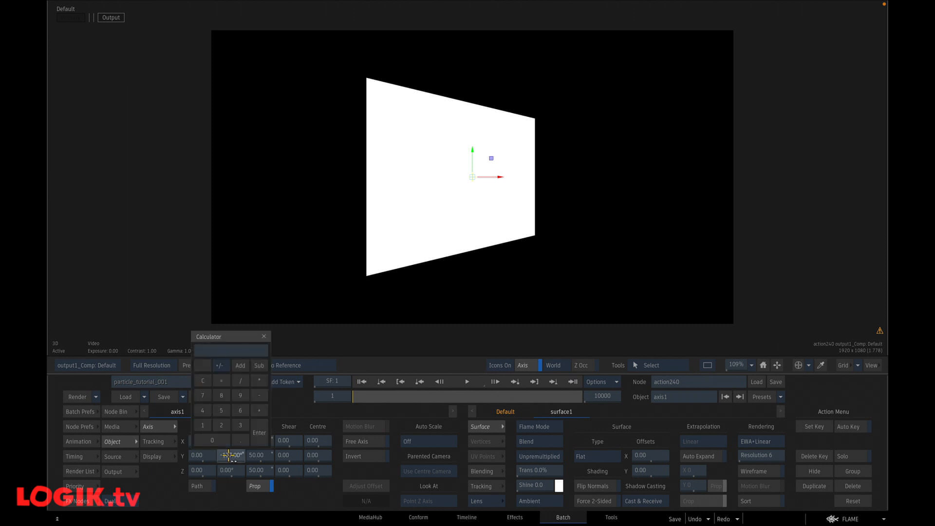
text(-90)
key(Return)
key(Escape)
Add a Displace Map using the frozen colour noise to the white surface and show its controls with the Action output
click(468, 225)
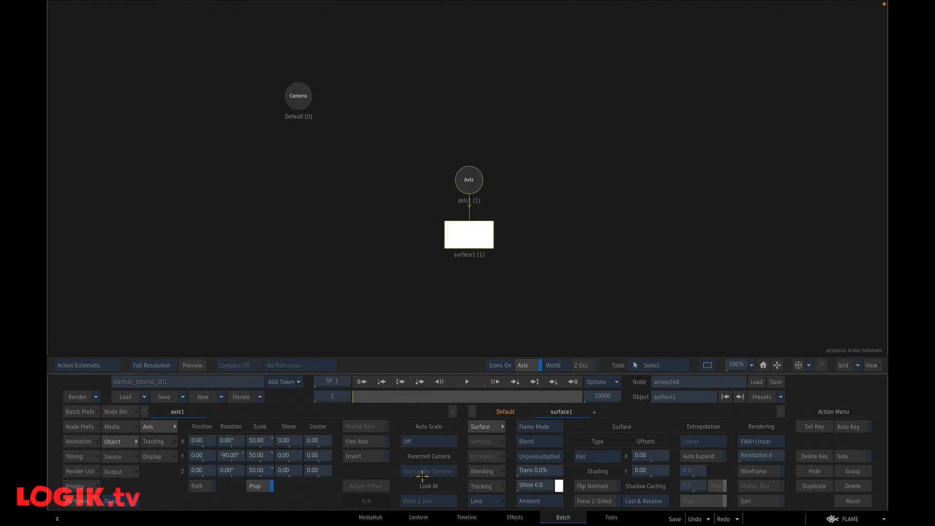
mouse_move(429, 525)
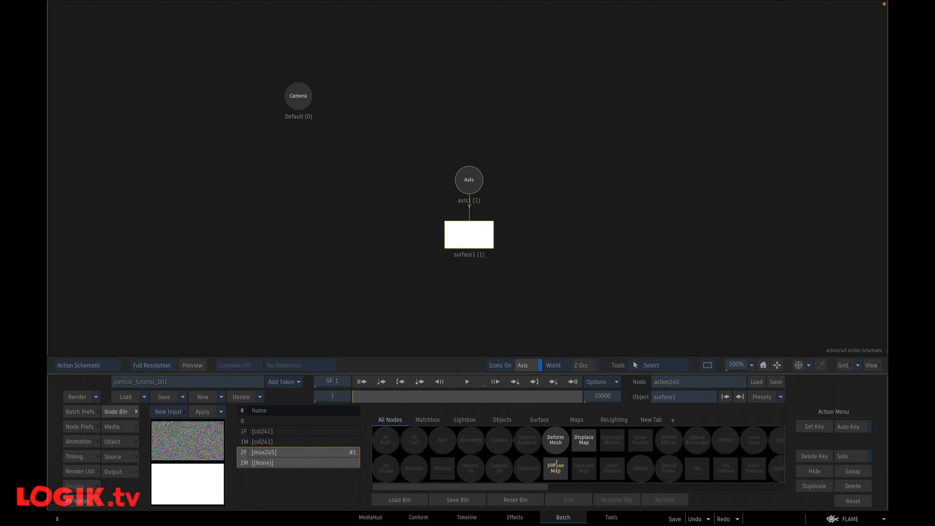
double_click(583, 440)
double_click(467, 349)
key(F4)
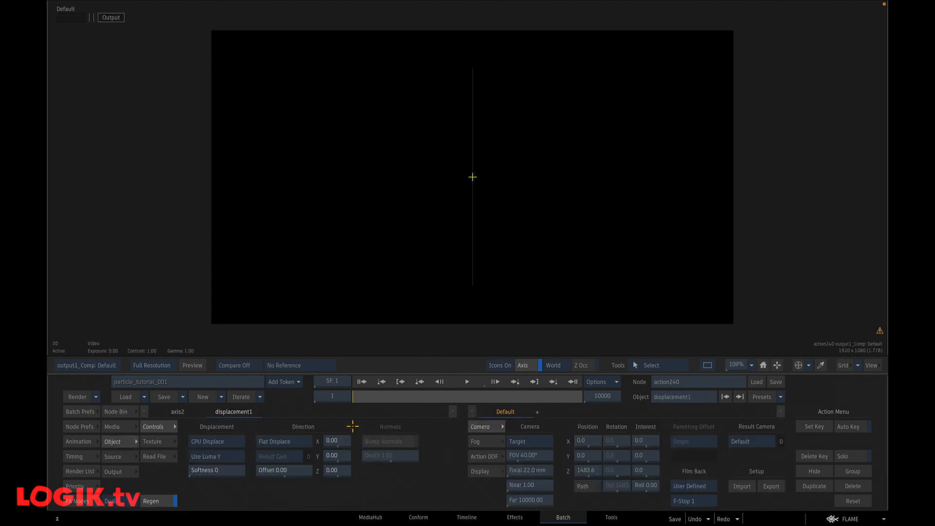
Set the Displace Map's Z direction to 2000 and check the displaced surface from the Top view
drag(340, 471, 576, 474)
key(F5)
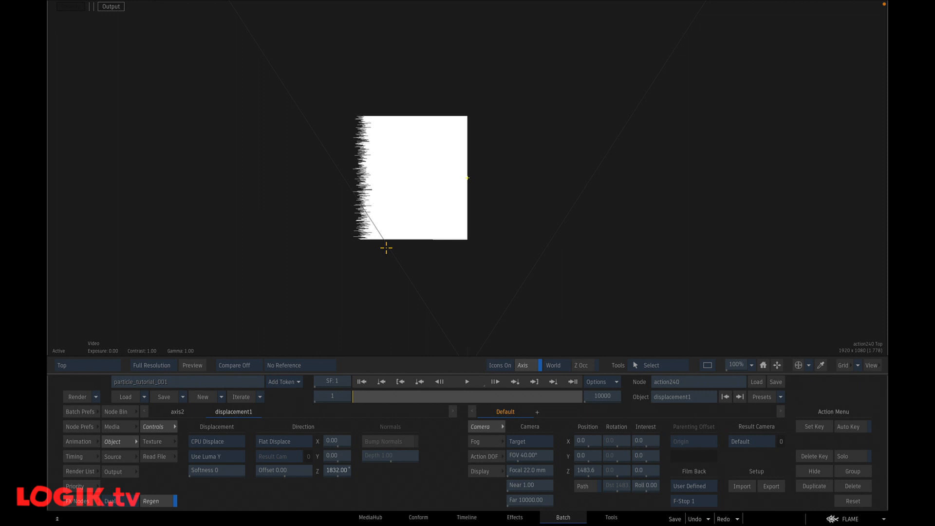
click(336, 470)
text(2000)
key(Return)
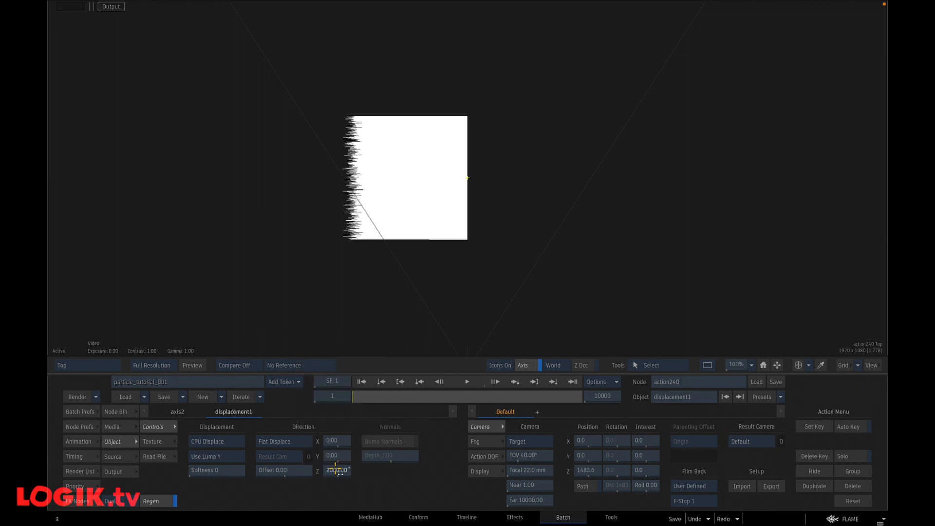
Reopen the surface's axis settings and set its proportional scale to 200
key(grave)
click(568, 228)
key(grave)
ctrl+click(266, 456)
click(257, 453)
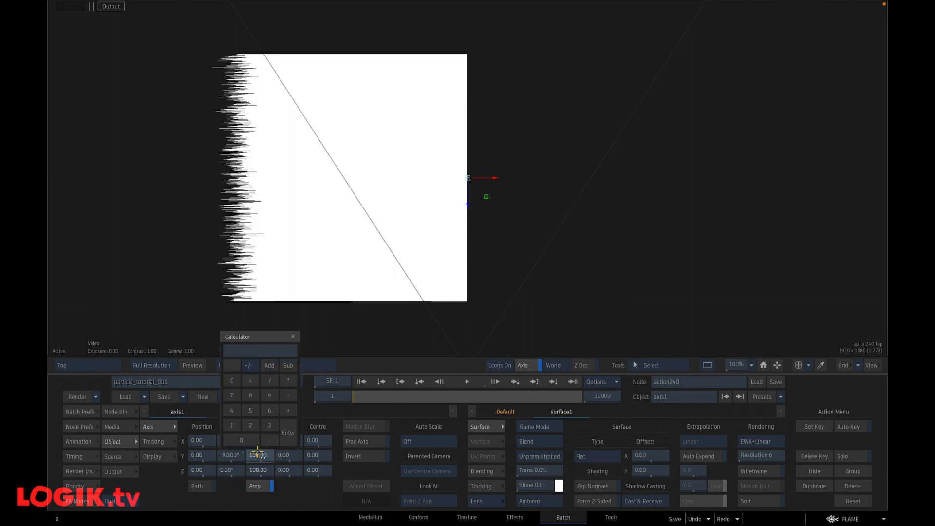
text(200)
key(Return)
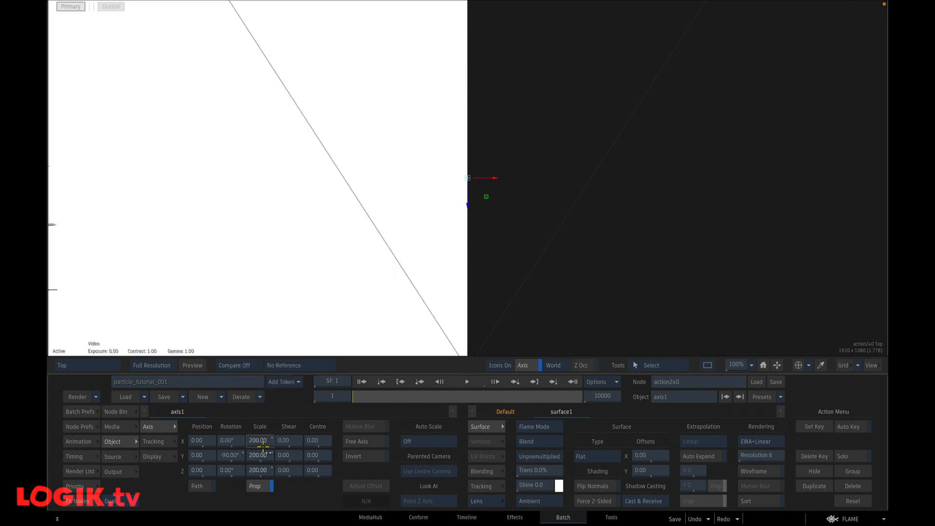
Reset the axis's Y rotation to 0 and set its Z position to -1800 in the output view
ctrl+click(229, 455)
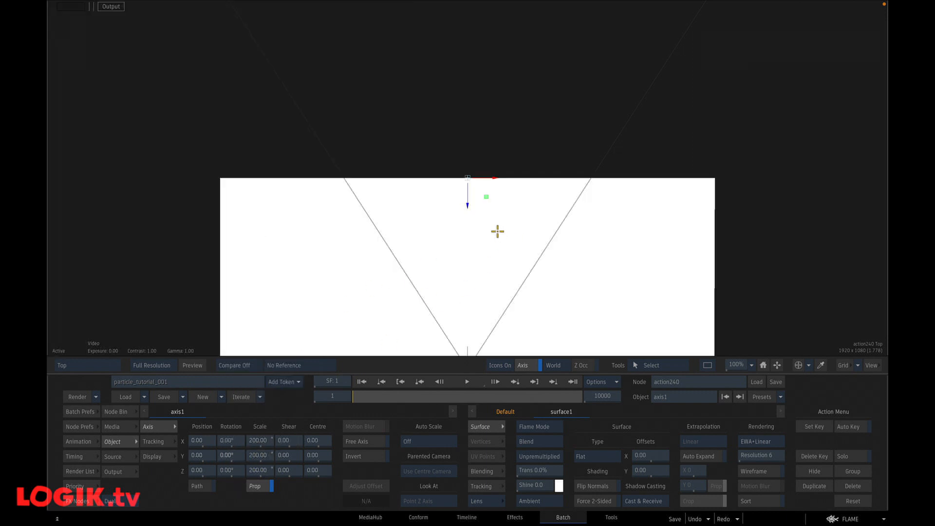
key(F4)
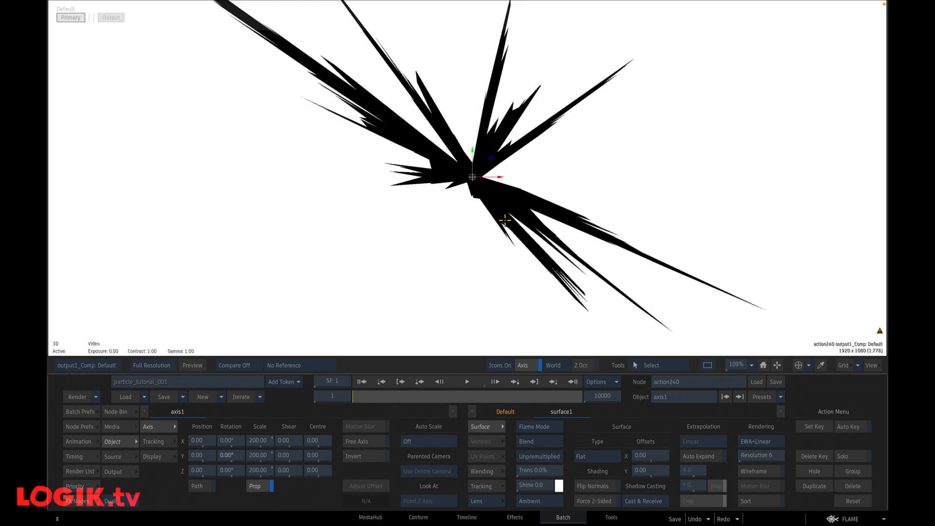
click(197, 470)
text(-1800)
key(Return)
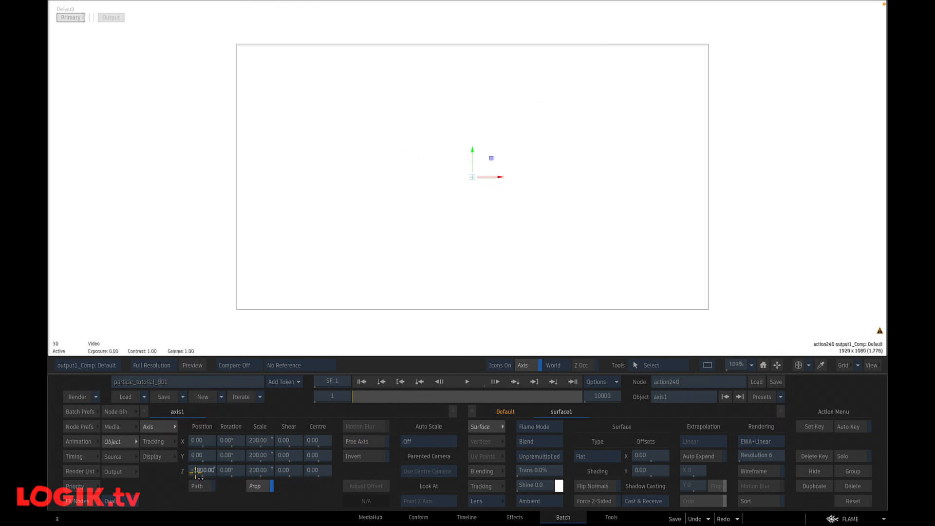
Add a Particle Generator to the white surface in the Action schematic and show its settings
key(F4)
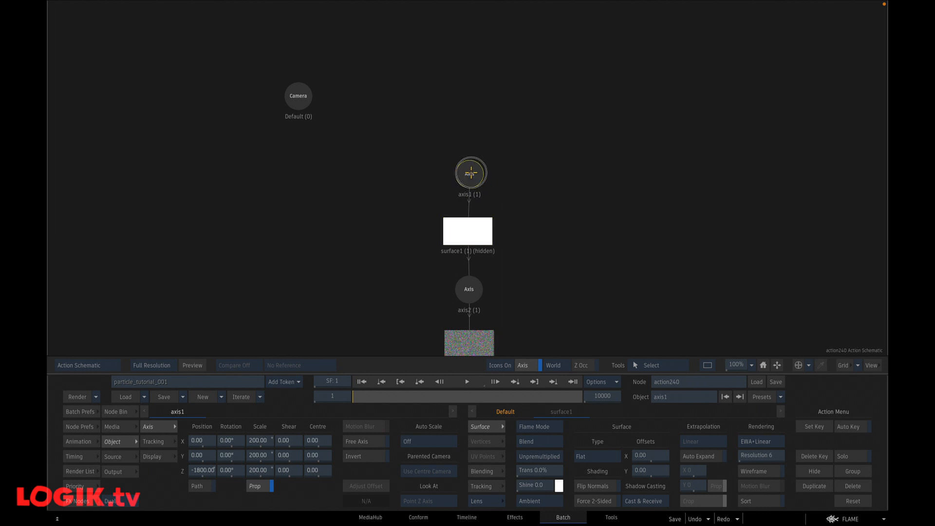
drag(545, 262, 577, 166)
click(500, 142)
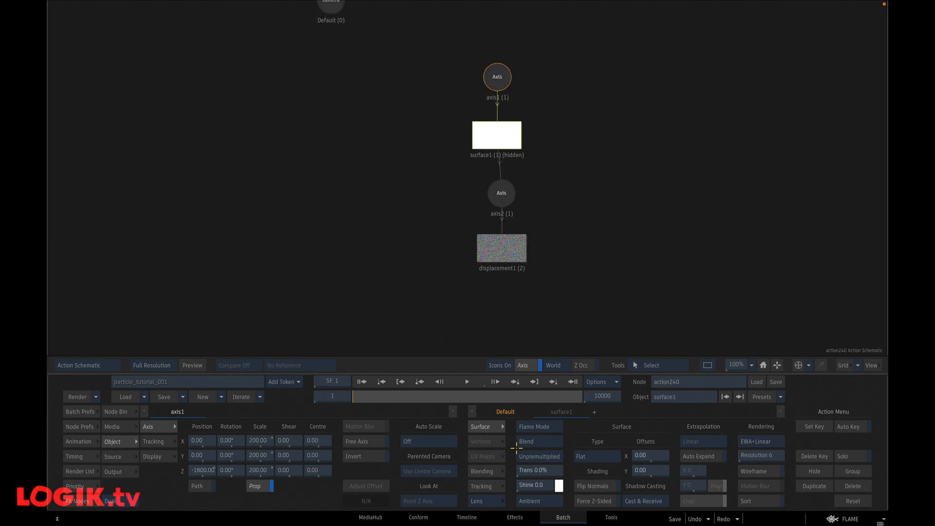
key(grave)
key(p)
drag(611, 476, 418, 138)
double_click(418, 136)
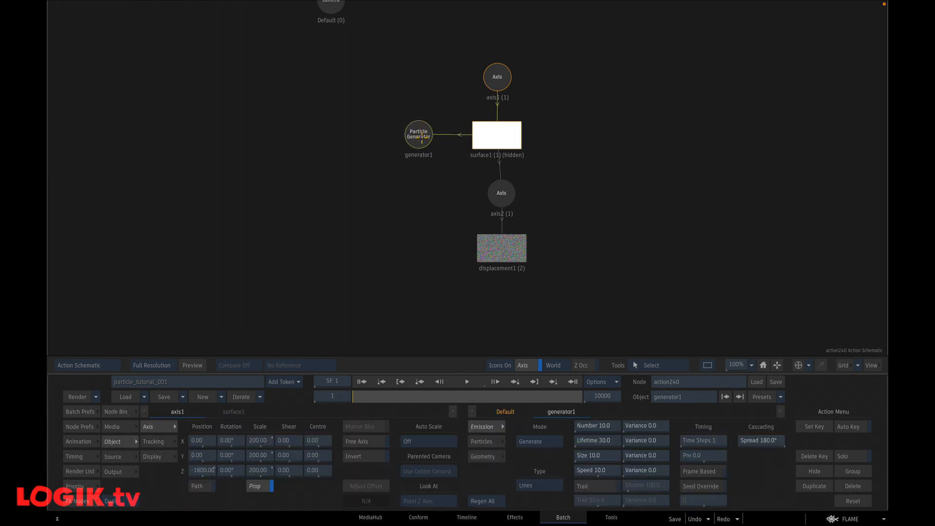
Keyframe the generator's particle number at 5000 on frame 1 and 0 on frame 2, disable Auto Key and return to frame 1
click(603, 425)
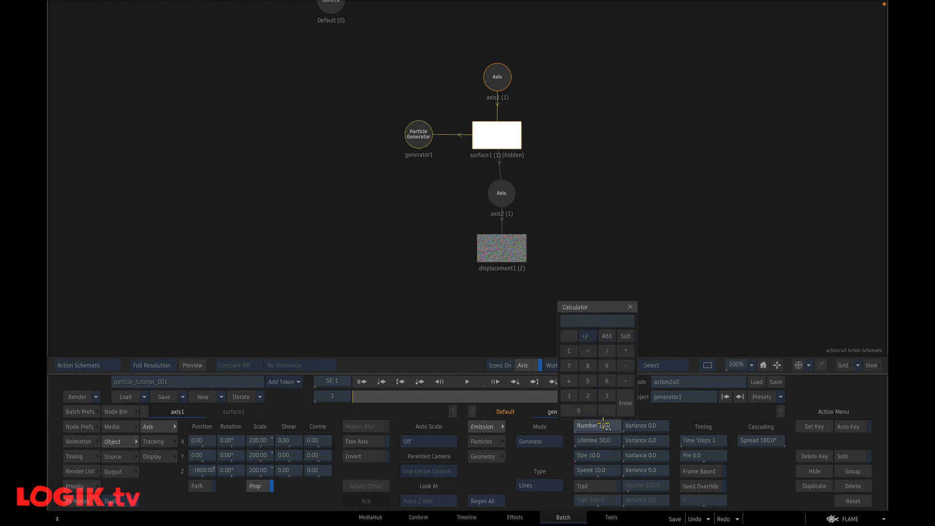
text(5000)
key(Return)
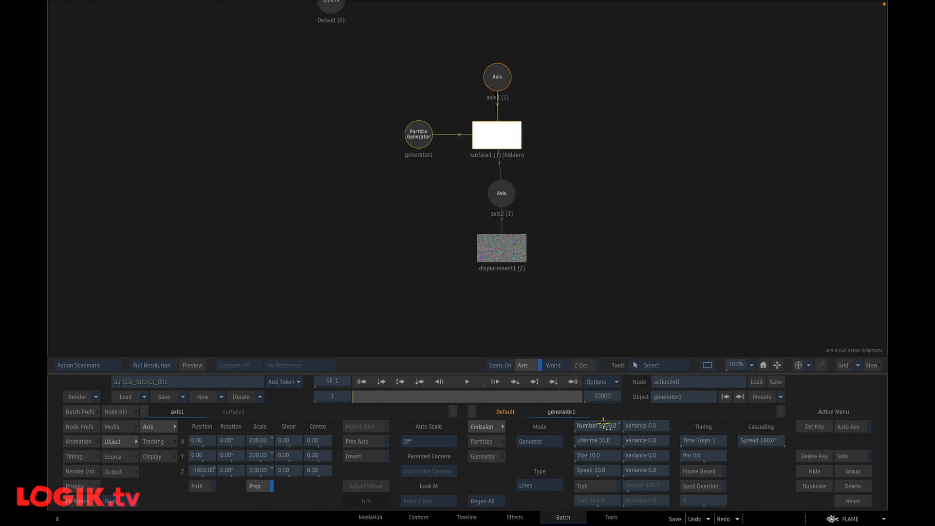
click(848, 427)
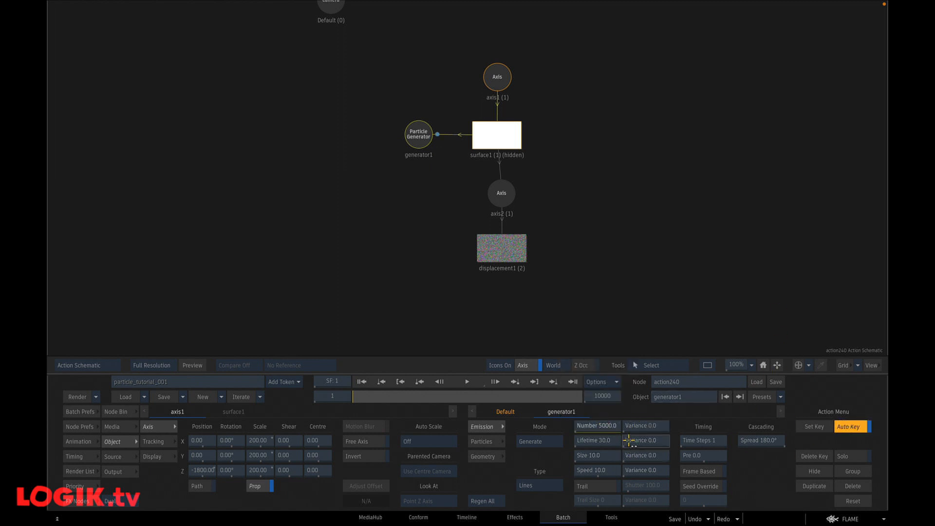
click(608, 427)
key(Return)
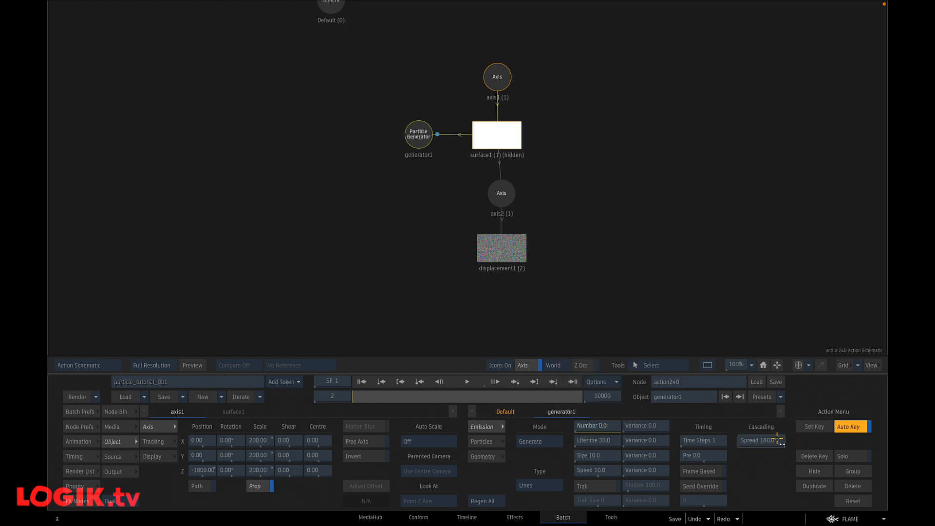
click(848, 427)
click(360, 382)
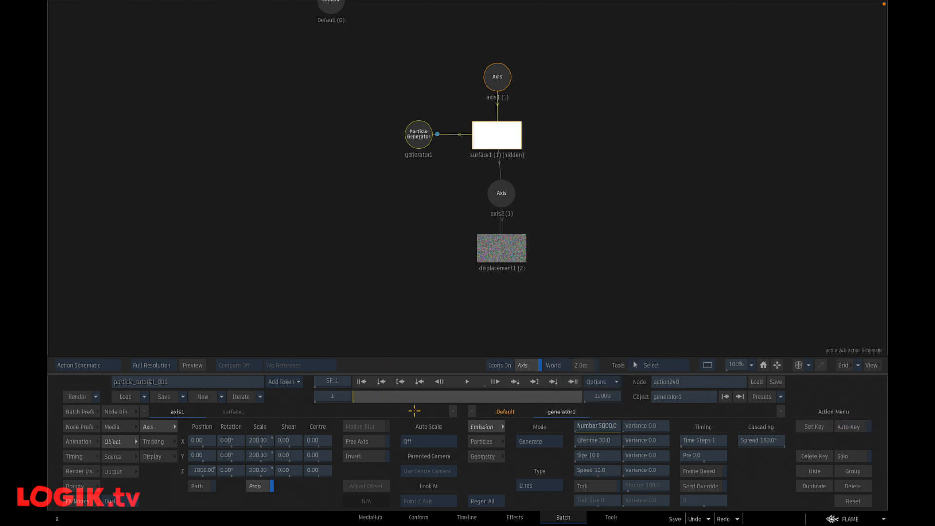
Set the generator's particle lifetime to 500 and its speed to 0
click(597, 440)
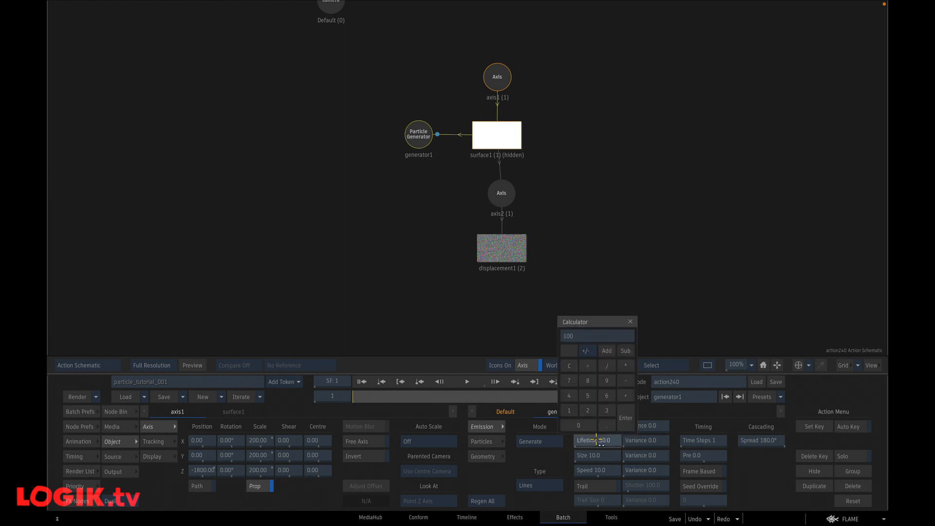
key(Return)
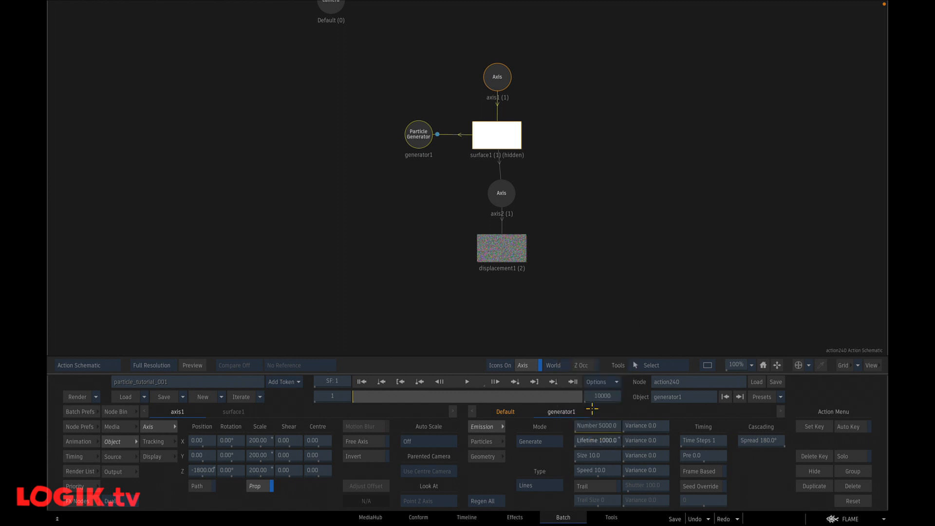
click(599, 440)
text(500)
key(Return)
click(604, 469)
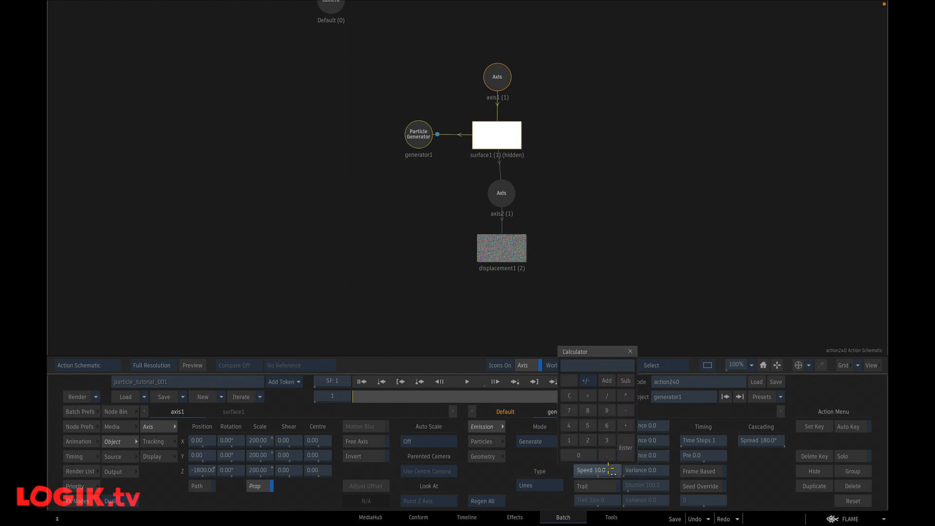
text(0)
key(Return)
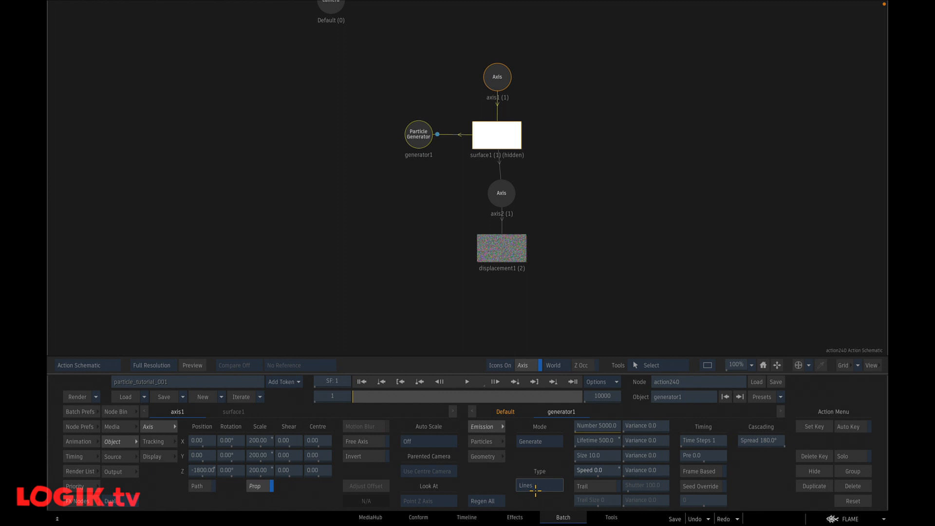
Change the particle type to Squares with a size variance of 4, and play back the output
key(F4)
click(543, 487)
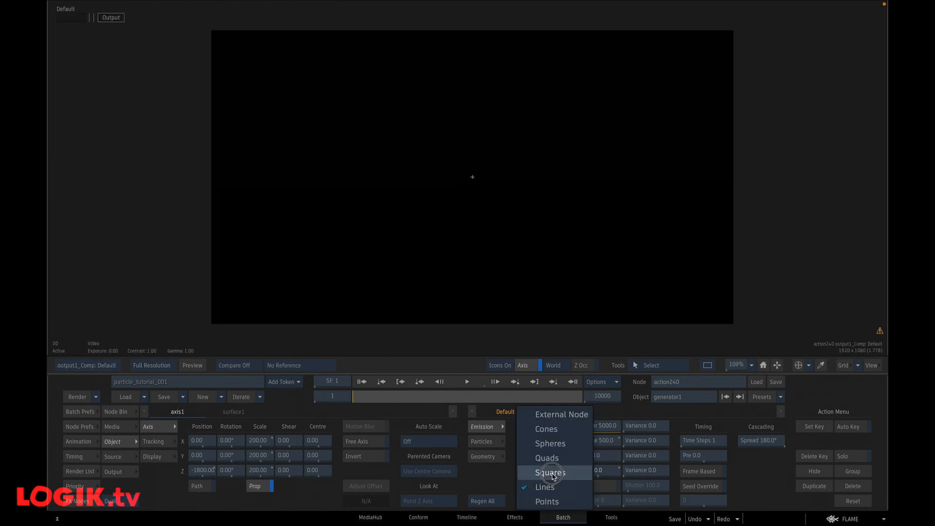
click(549, 474)
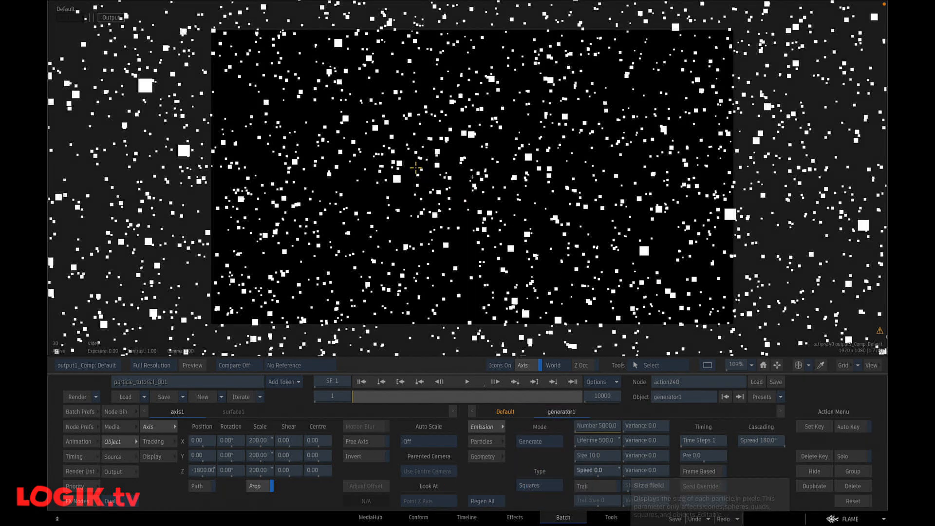
click(644, 454)
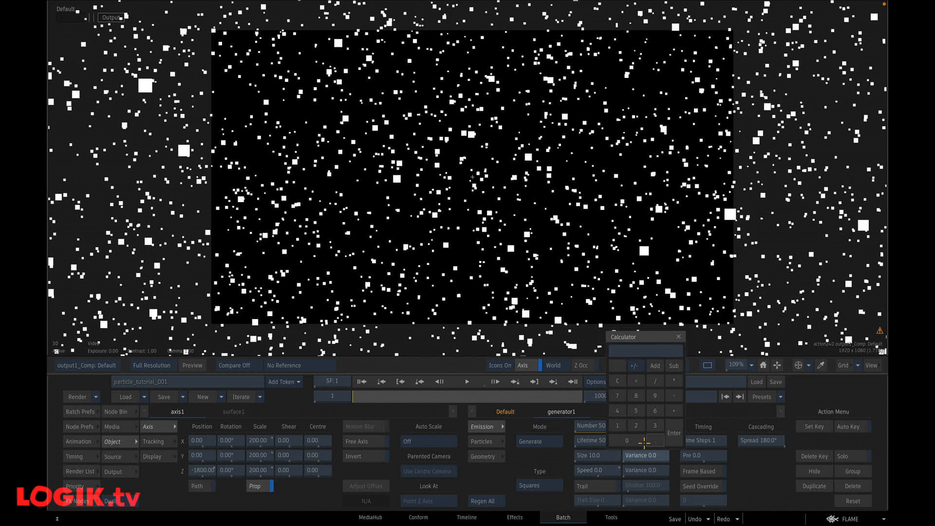
click(618, 408)
click(672, 433)
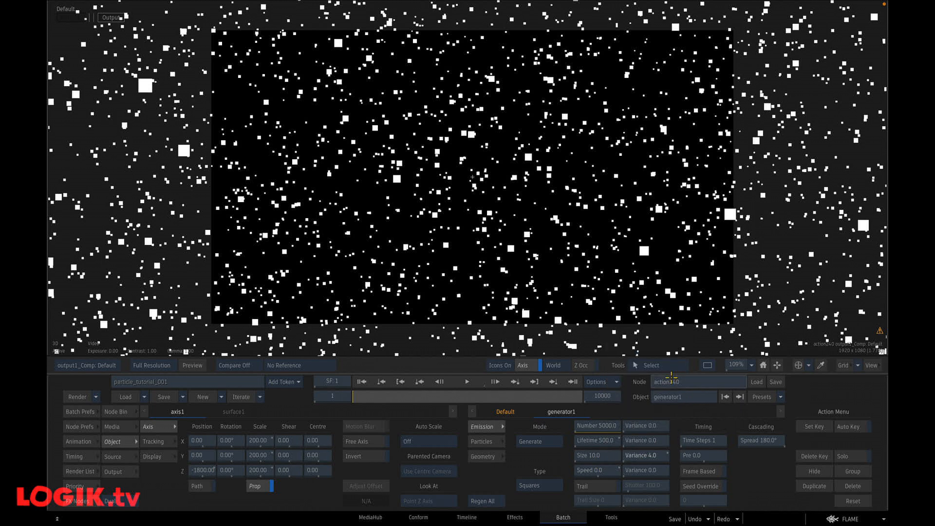
click(495, 382)
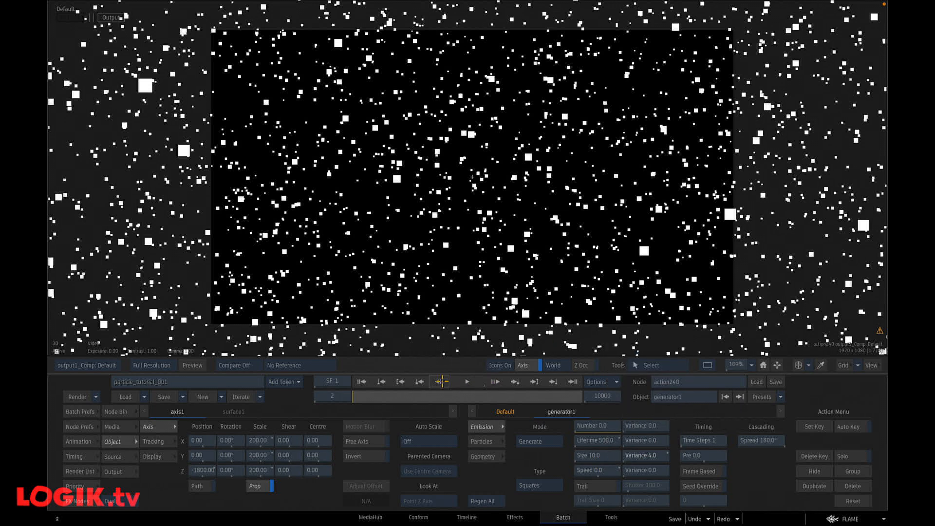
click(468, 383)
click(470, 384)
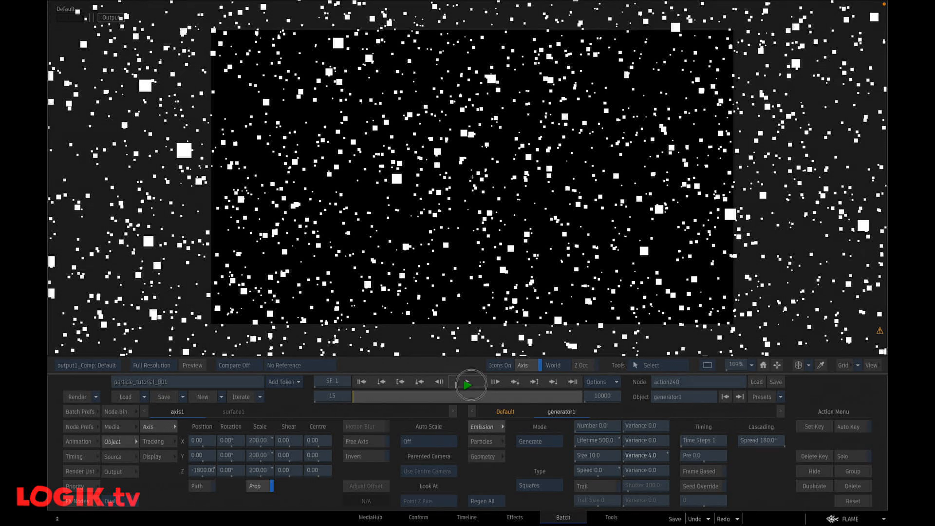
click(359, 381)
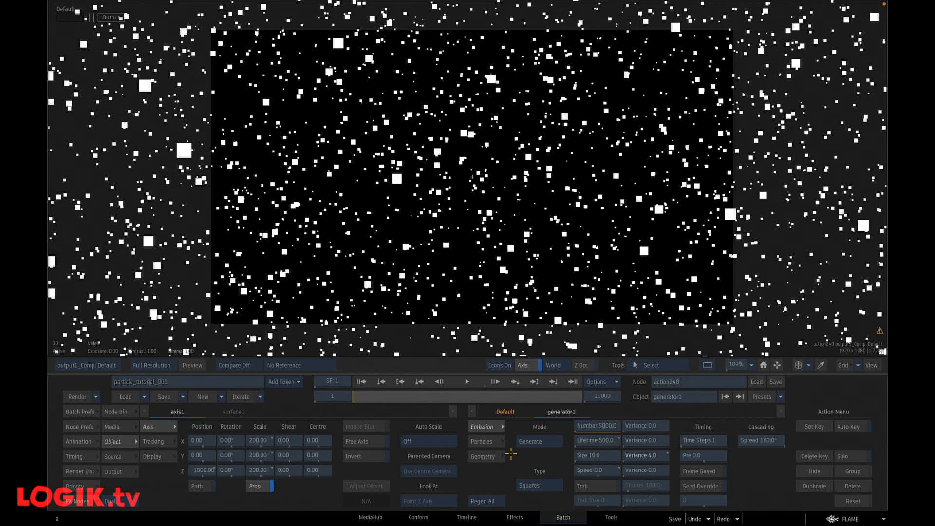
Move the camera node beside the particle setup in the Action schematic and attach a new axis above it as its parent
key(F8)
drag(394, 183, 416, 212)
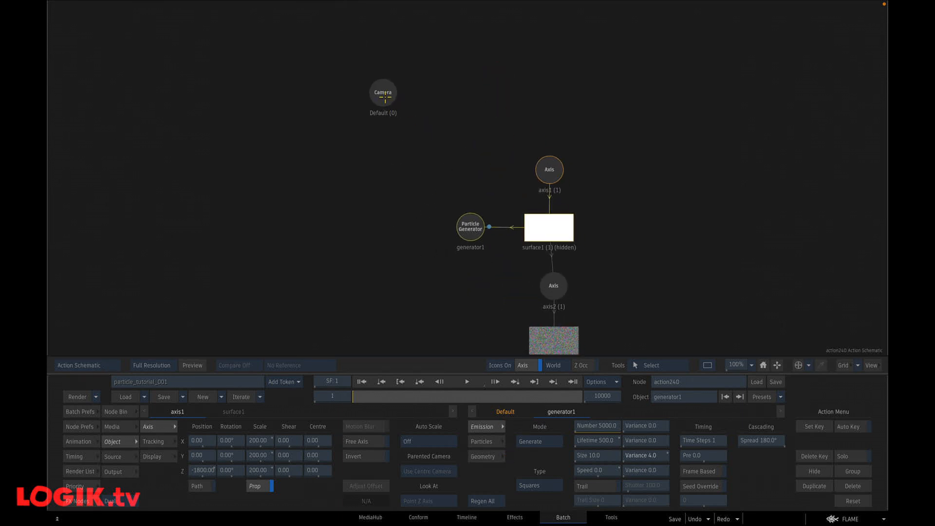
drag(385, 98, 380, 225)
mouse_move(438, 524)
key(a)
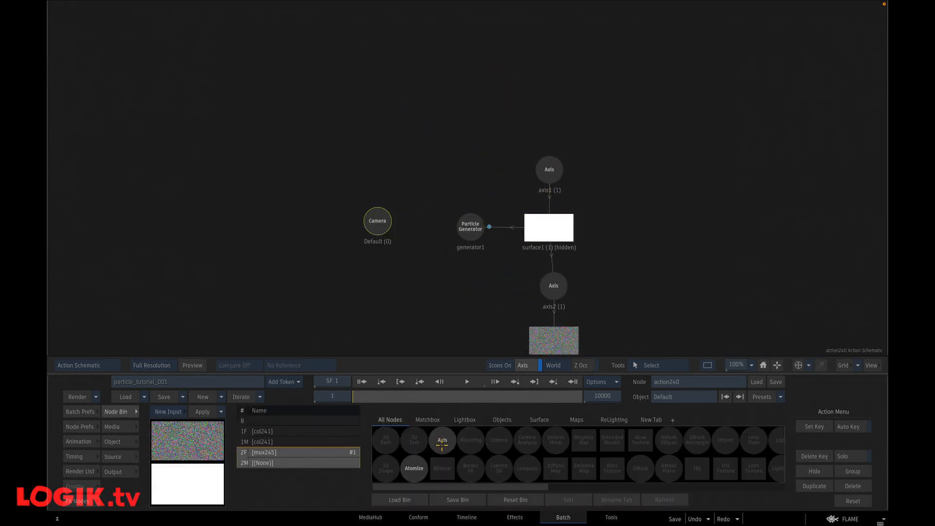
drag(443, 442, 380, 164)
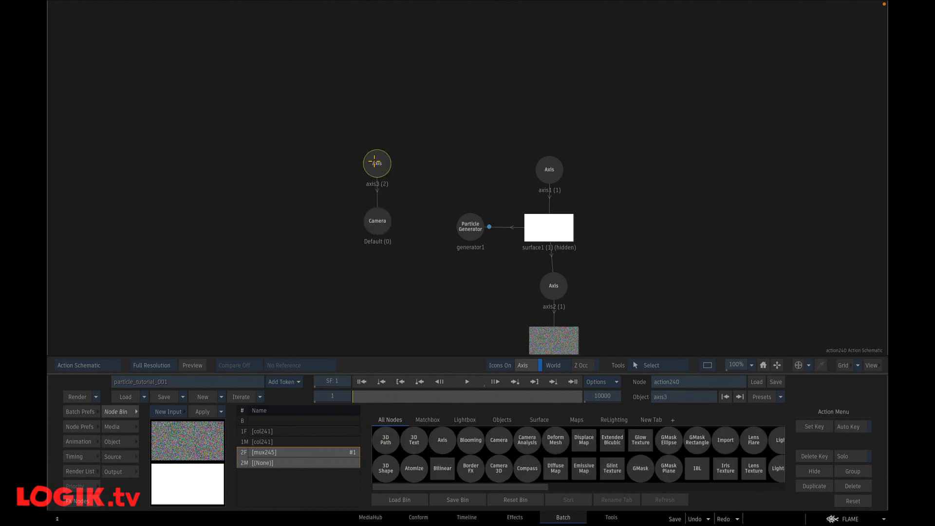
Enable Auto Key and keyframe the camera axis's Y rotation at -75° on frame 1 in the output view
key(F4)
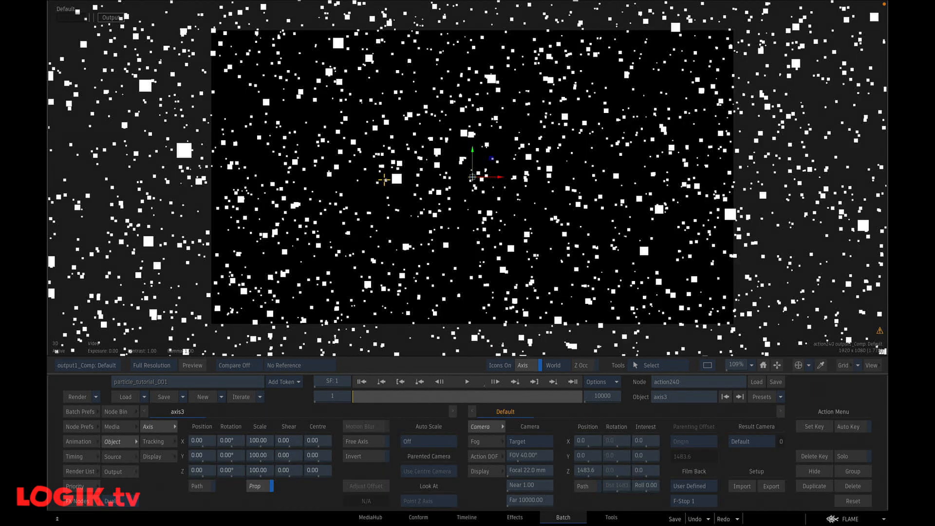
drag(257, 455, 224, 458)
ctrl+click(262, 453)
ctrl+click(204, 456)
ctrl+click(234, 457)
click(843, 429)
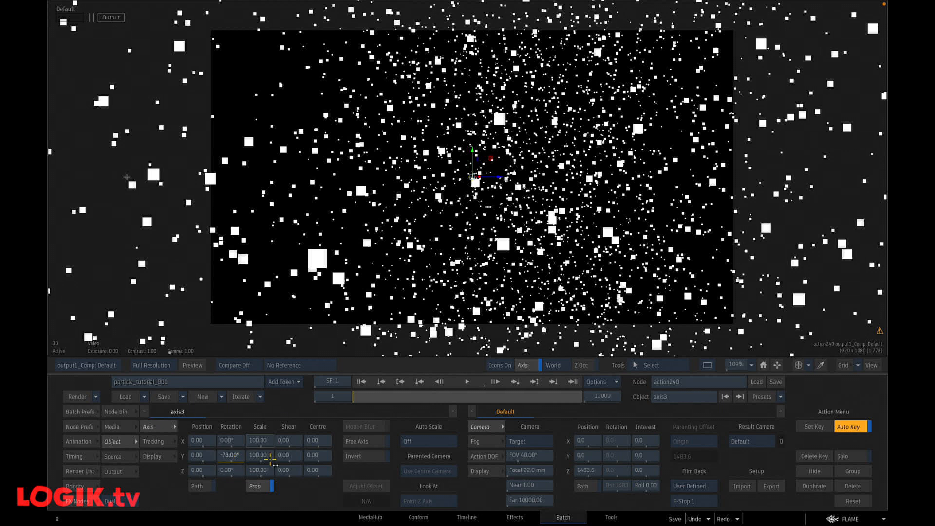
click(230, 456)
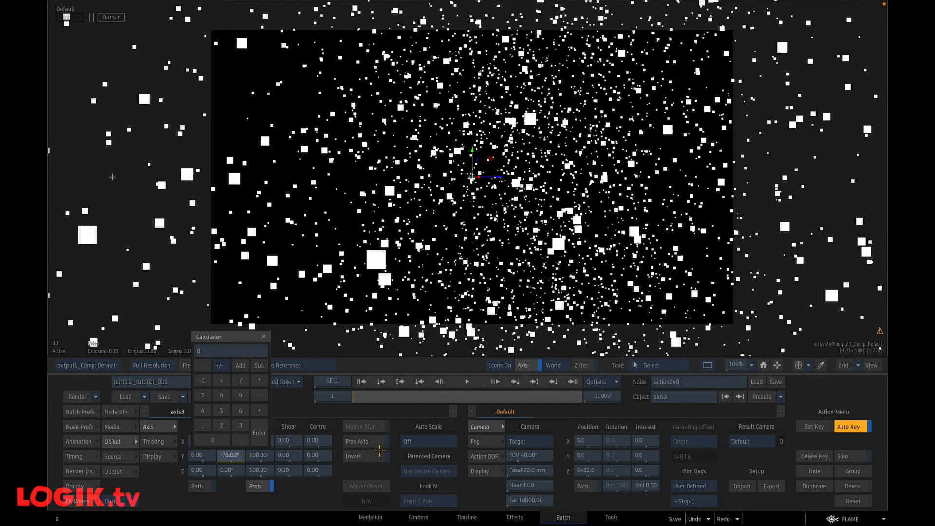
click(327, 481)
Go to frame 250 and keyframe the camera axis's Y rotation at 0°
click(341, 396)
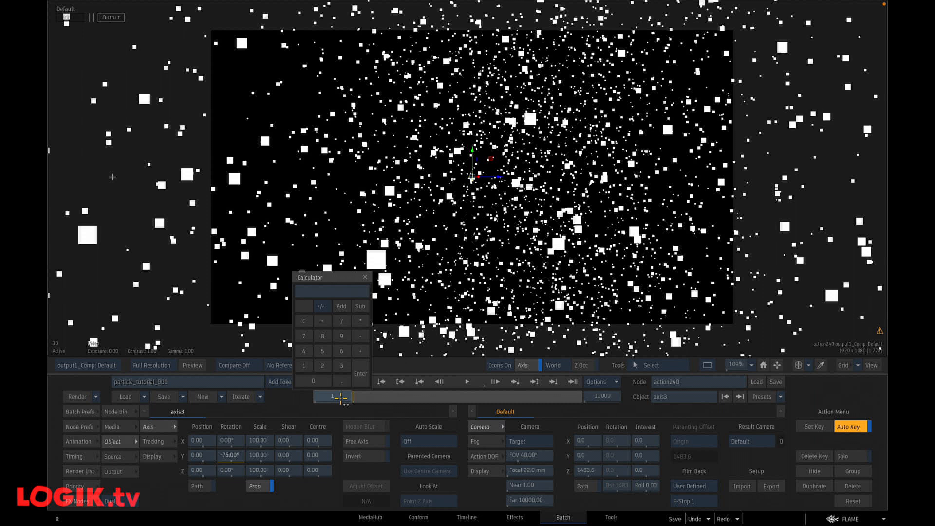
text(2)
key(Return)
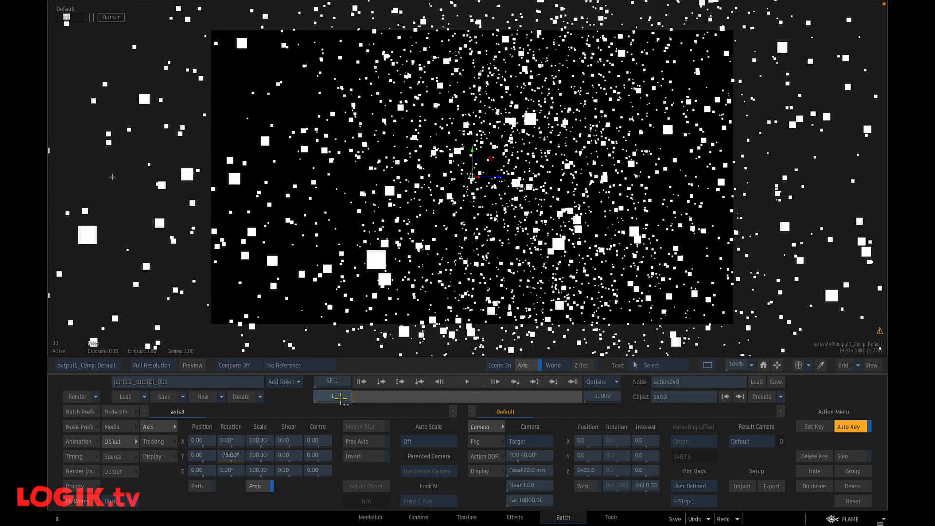
click(232, 456)
key(Return)
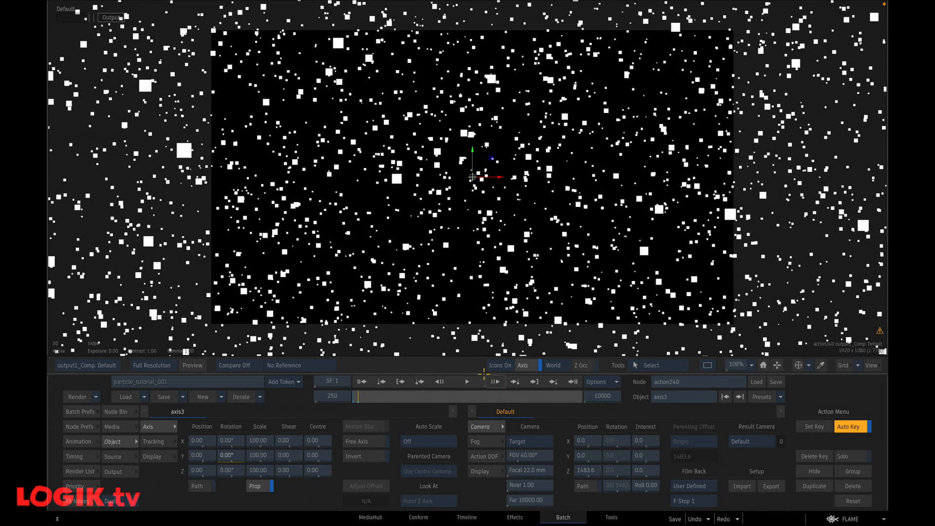
Play the camera rotation from the first frame to check the move, and return to frame 1
click(364, 383)
click(464, 381)
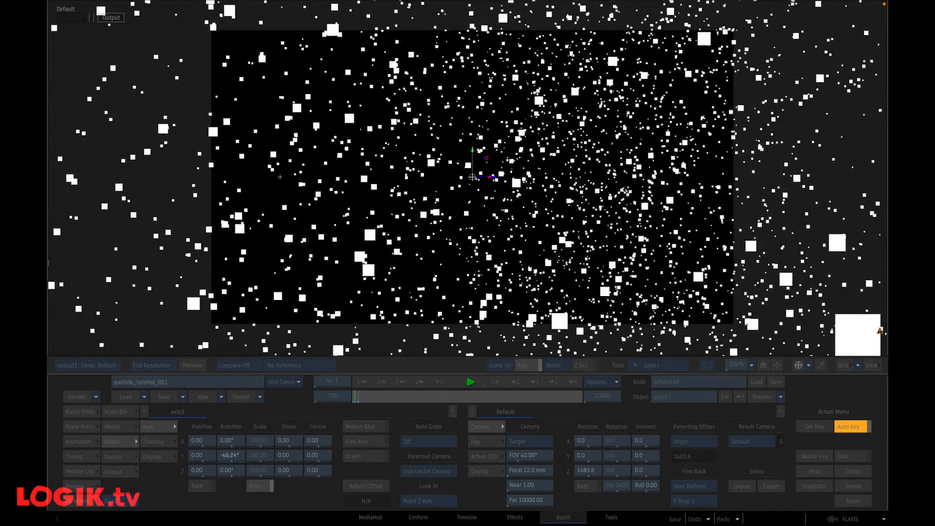
click(379, 382)
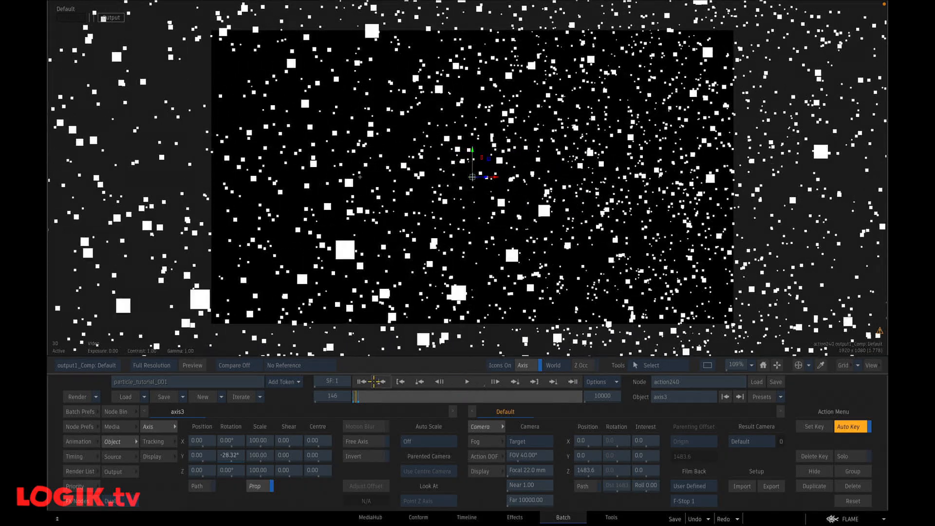
click(361, 382)
click(467, 382)
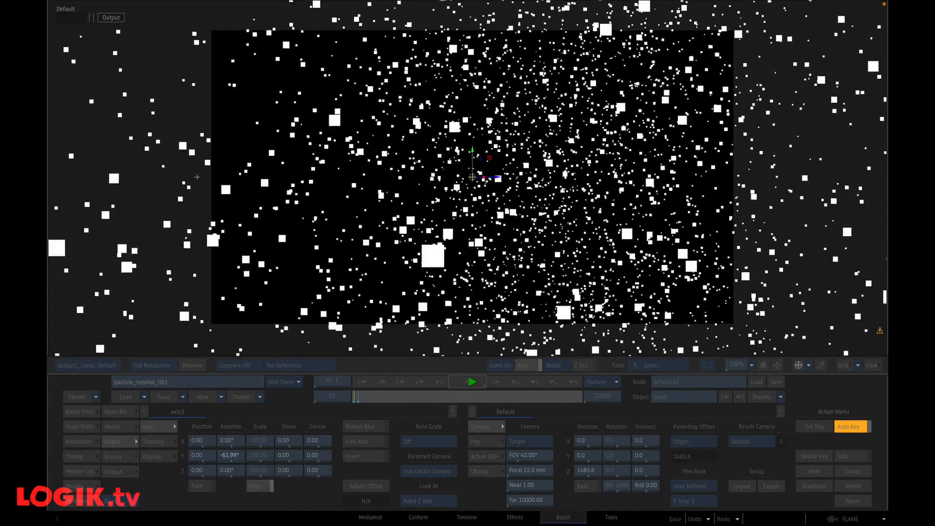
click(467, 382)
click(361, 381)
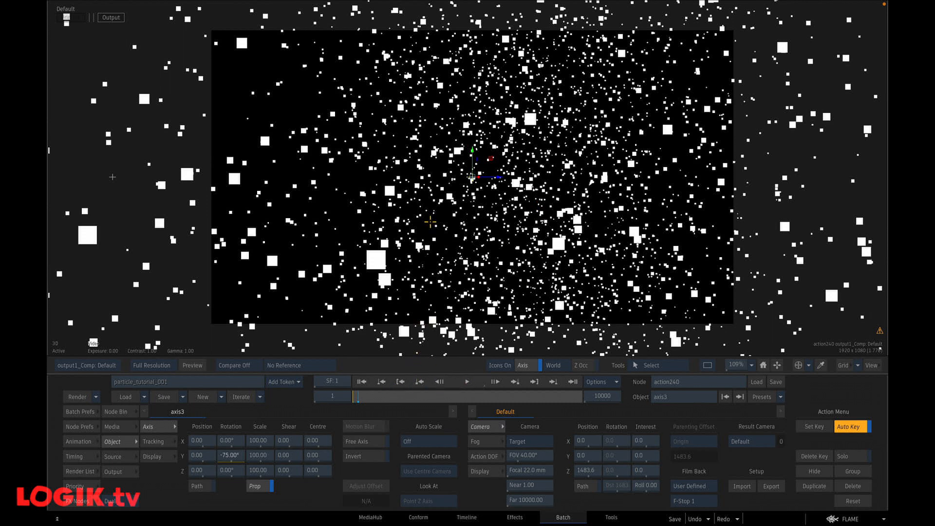
Return to the Batch schematic and connect the star image to the Action node as a new media input
key(Escape)
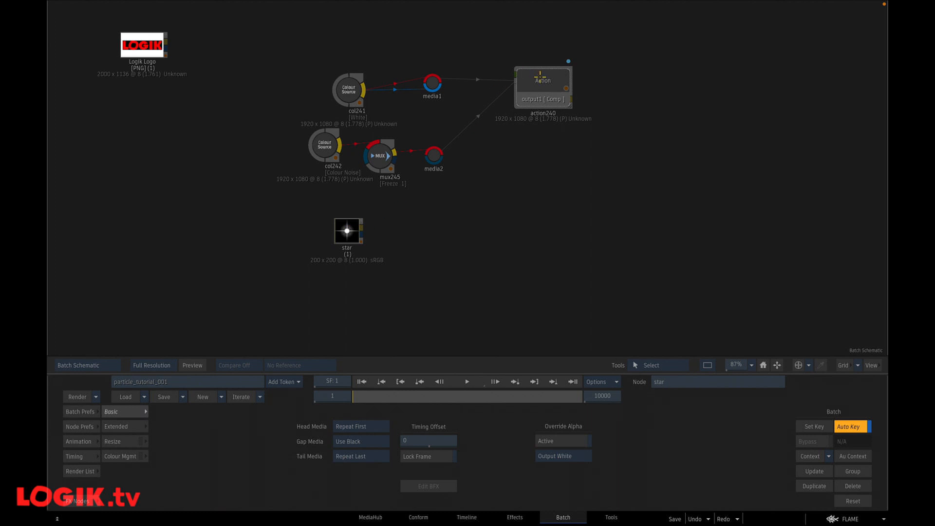
click(534, 96)
drag(530, 112, 394, 229)
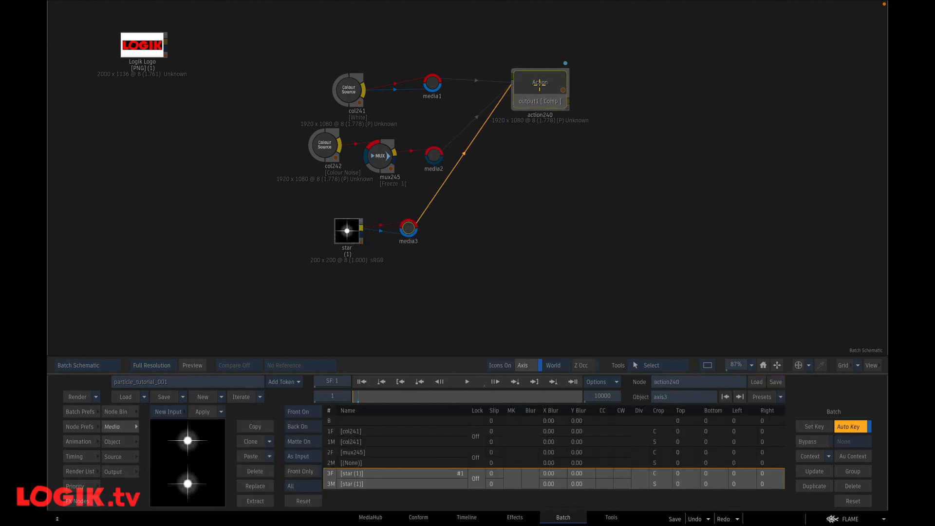
Open the Action node, attach the star image to the particle generator as a Diffuse Map, and view the output
double_click(535, 84)
drag(618, 234, 604, 141)
click(464, 131)
mouse_move(479, 525)
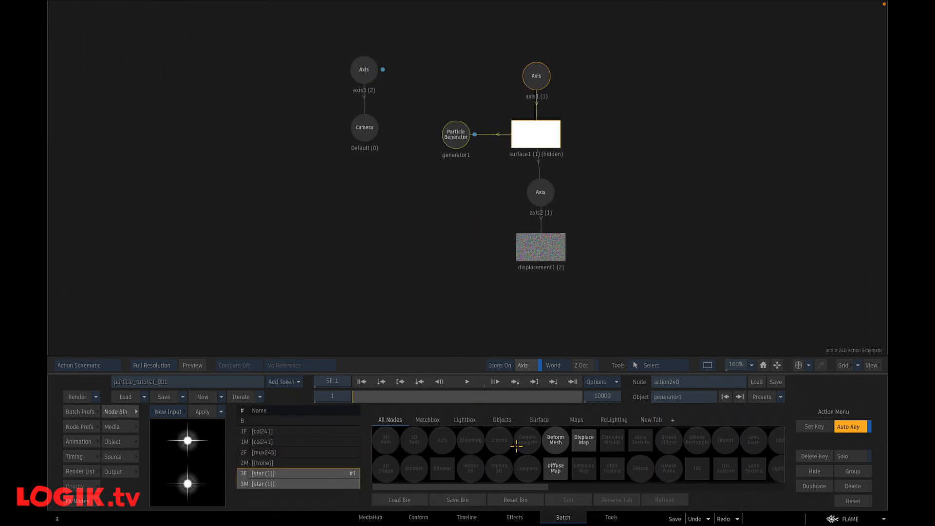
double_click(550, 463)
key(F4)
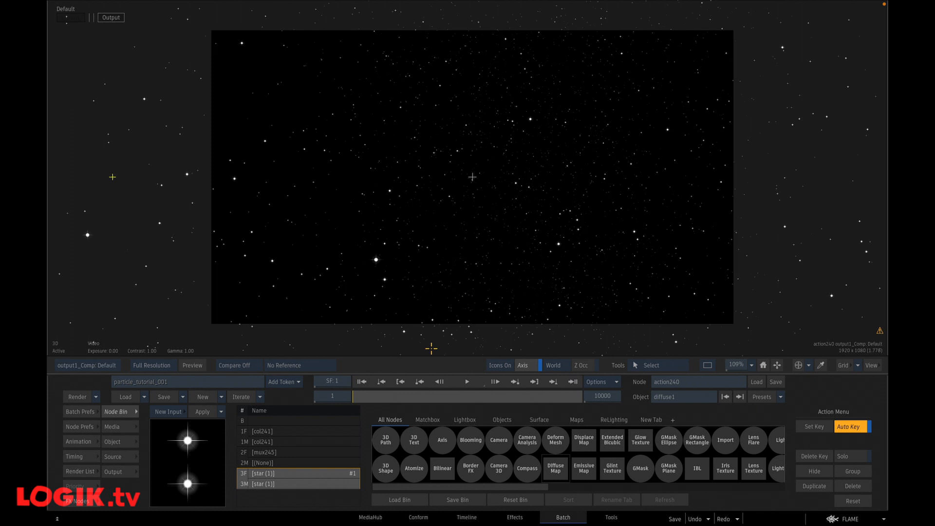
Play the star field with the camera rotation to check the star-textured particles, and return to the first frame
click(466, 382)
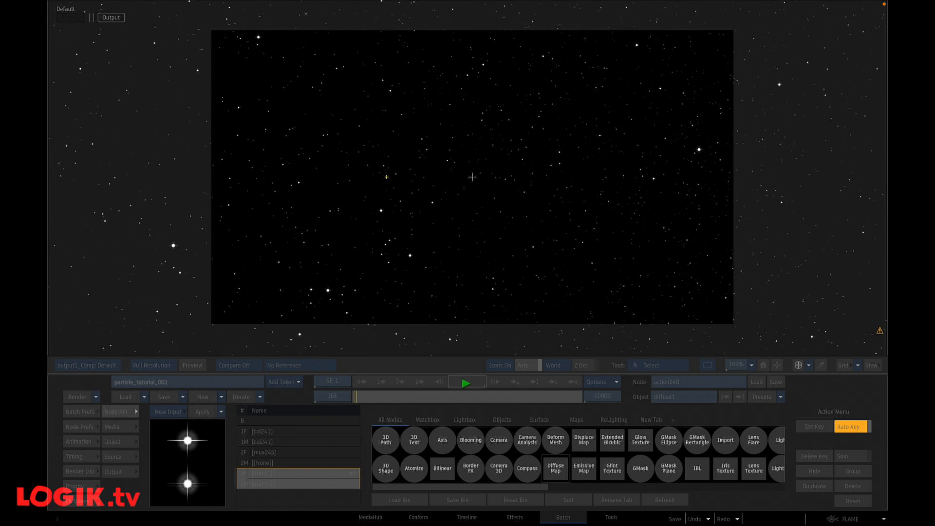
click(465, 383)
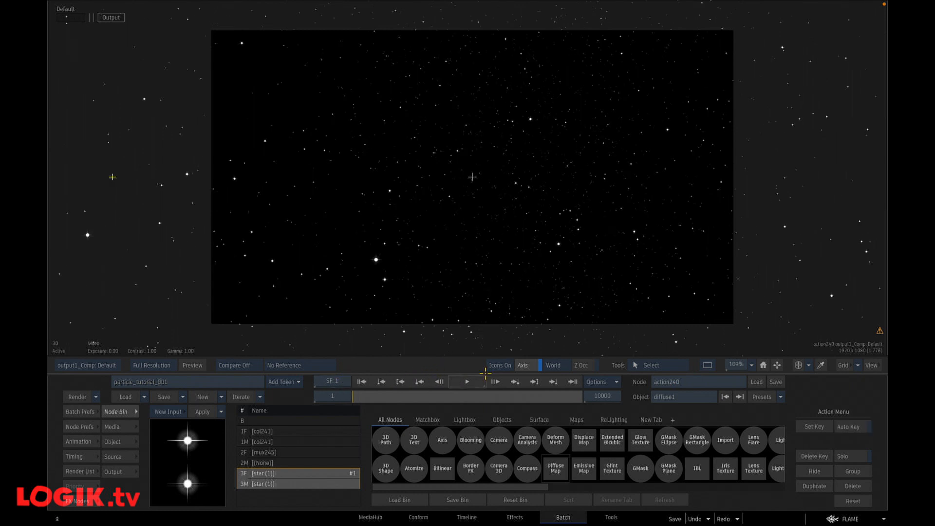
click(477, 380)
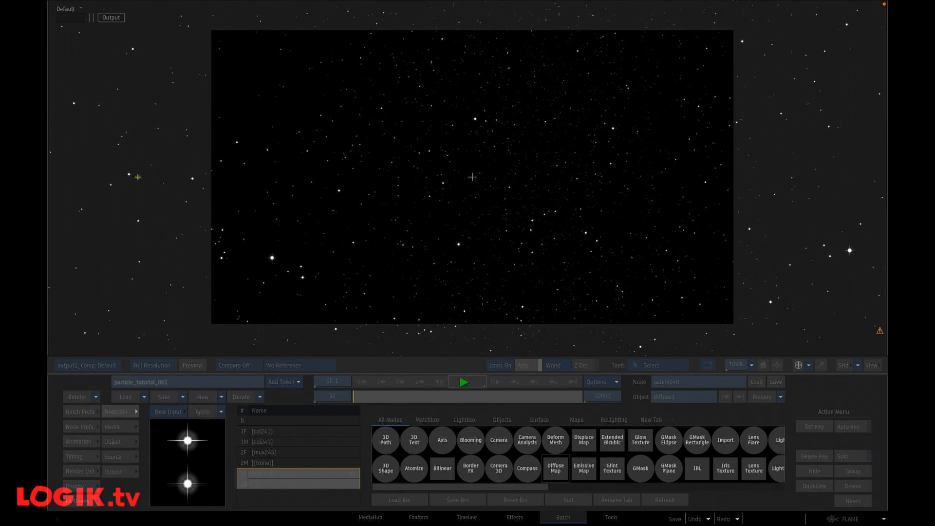
click(466, 382)
click(361, 384)
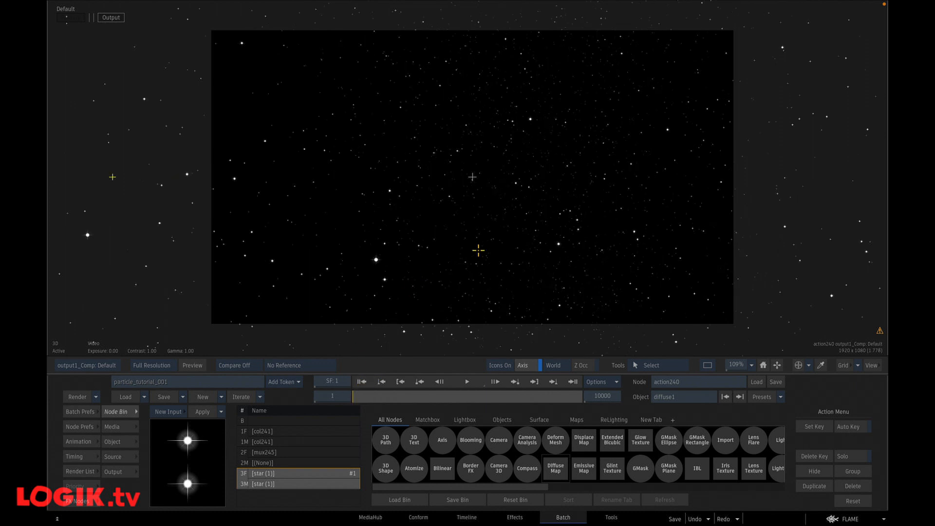
Place the Logik Logo clip below the star input in the Batch schematic and feed it into a 2D Transform node
key(F4)
drag(150, 45, 311, 296)
drag(311, 295, 326, 220)
drag(276, 439, 388, 230)
key(F4)
drag(315, 454, 307, 455)
key(Escape)
drag(341, 222, 381, 241)
Resize and position the logo within the frame in the 2D Transform node
key(F4)
key(F4)
drag(305, 455, 303, 455)
click(843, 365)
click(572, 427)
click(569, 456)
key(Escape)
drag(481, 177, 475, 171)
click(844, 365)
click(568, 427)
click(564, 441)
key(Escape)
key(Escape)
Add a Matte Edge node after the 2D Transform and set its inner and outer edge widths to 8.36
click(79, 500)
drag(596, 438, 402, 218)
key(F4)
key(F4)
key(F4)
click(258, 424)
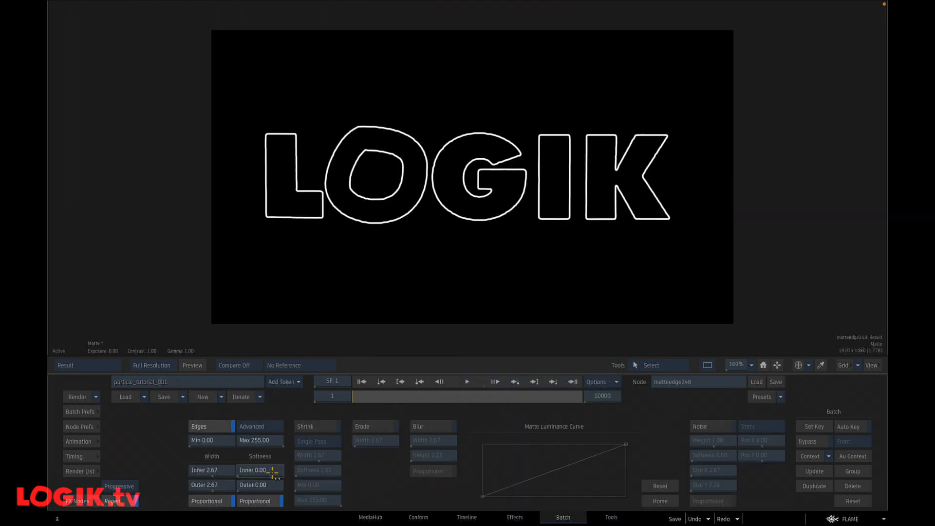
key(F4)
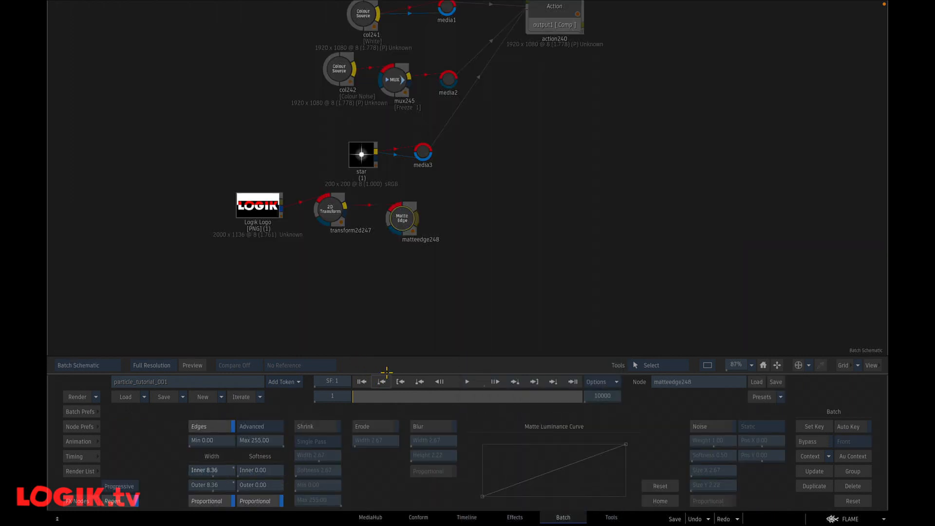
Add a new media input to the Action node and connect the Matte Edge output to it
click(555, 15)
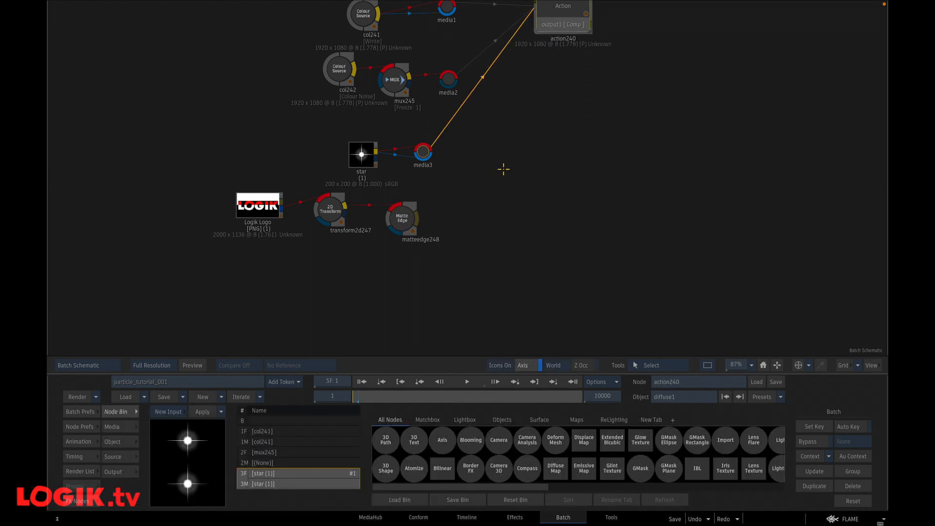
key(n)
drag(506, 164, 458, 220)
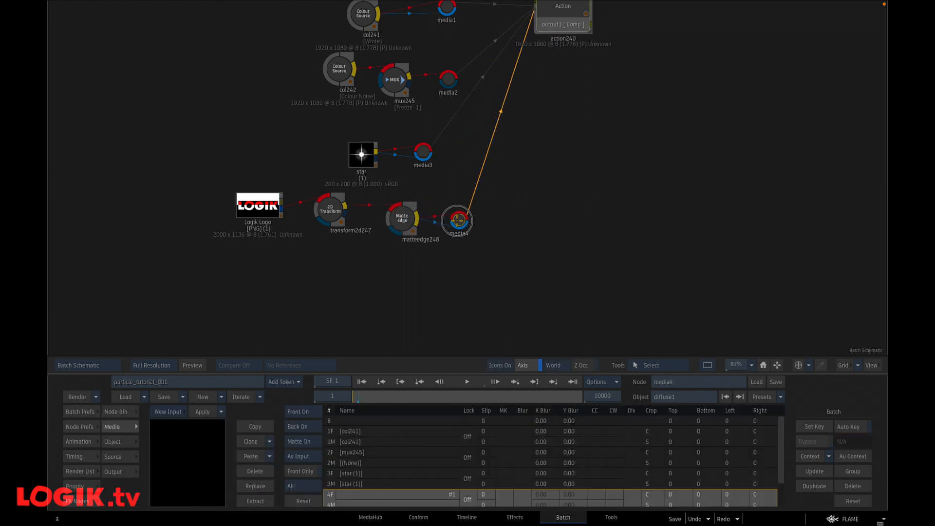
Add the outlined logo media to the Action schematic as a new surface, and move the camera and its axis clear
key(F8)
drag(222, 54, 190, 63)
key(F4)
drag(191, 438, 366, 211)
key(F8)
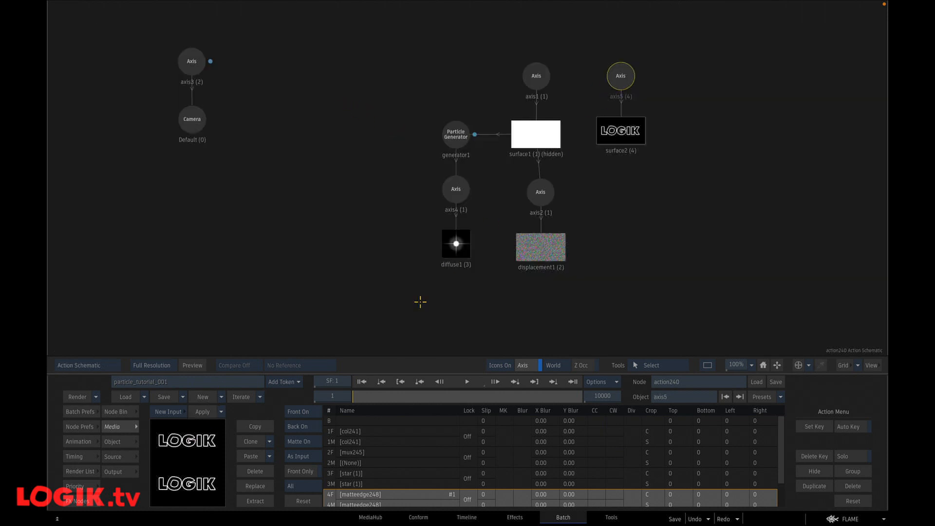
Disconnect the camera from its rotating axis, reposition the logo surface nodes in the schematic, and view the output
key(F4)
click(333, 396)
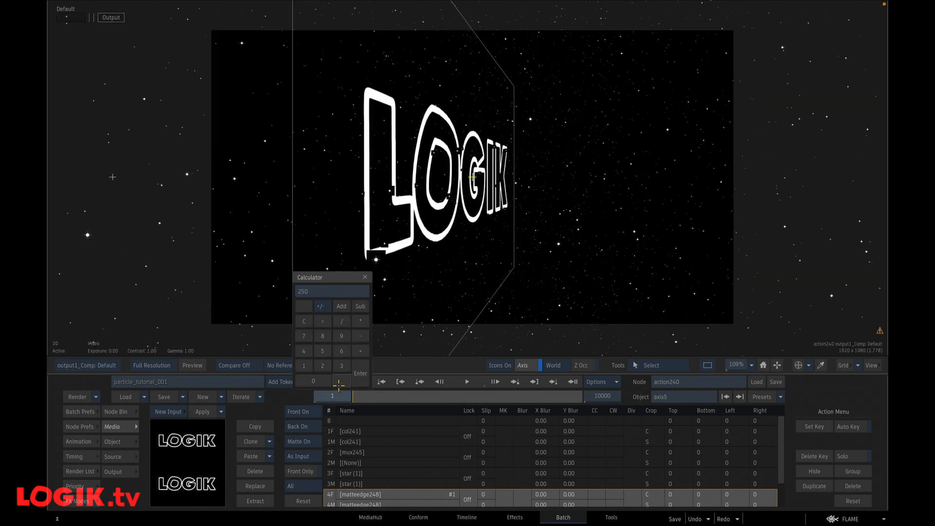
key(Return)
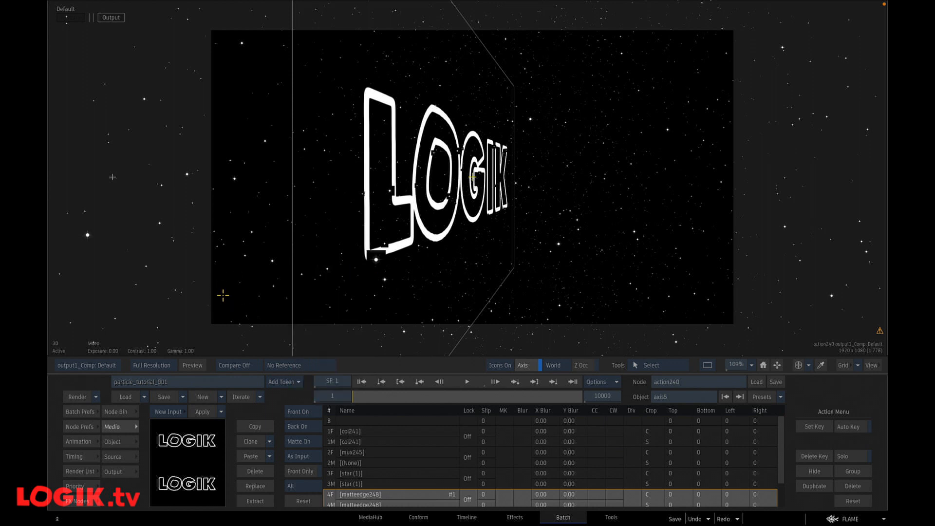
key(F8)
drag(170, 90, 248, 94)
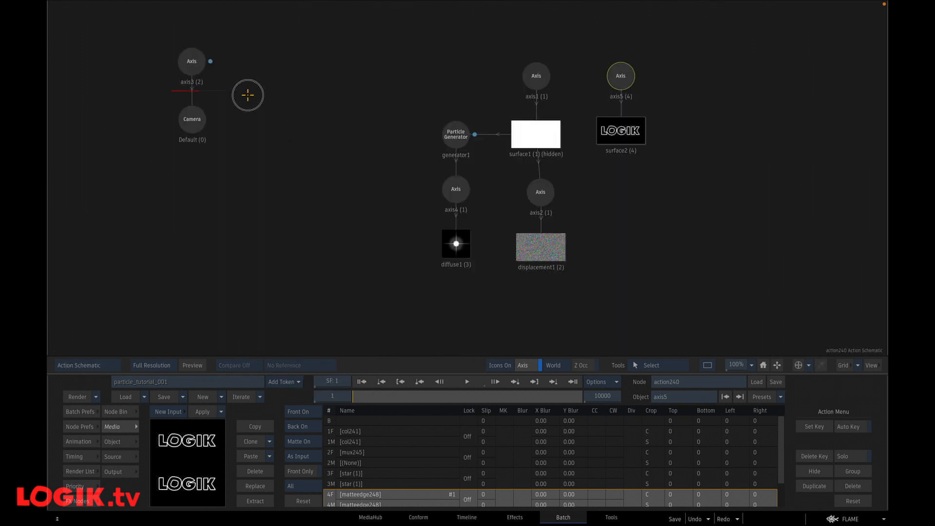
key(F4)
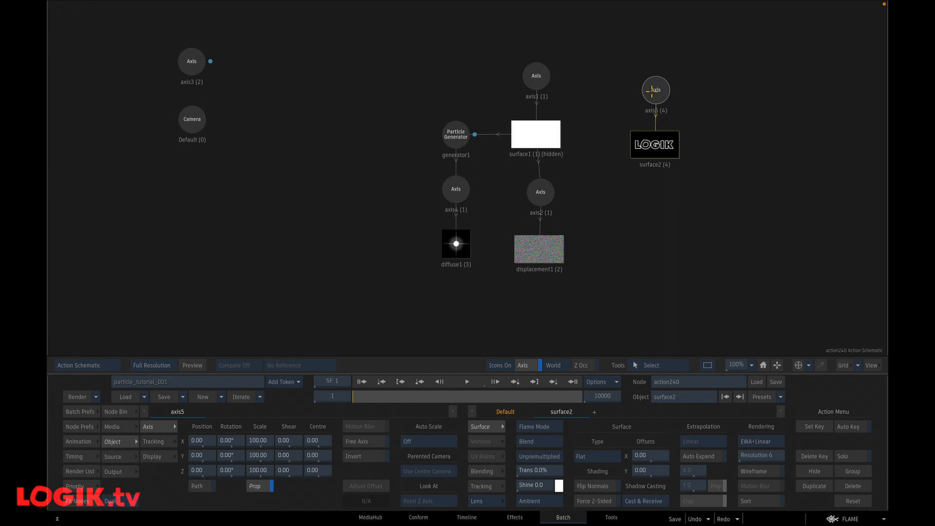
drag(651, 91, 653, 85)
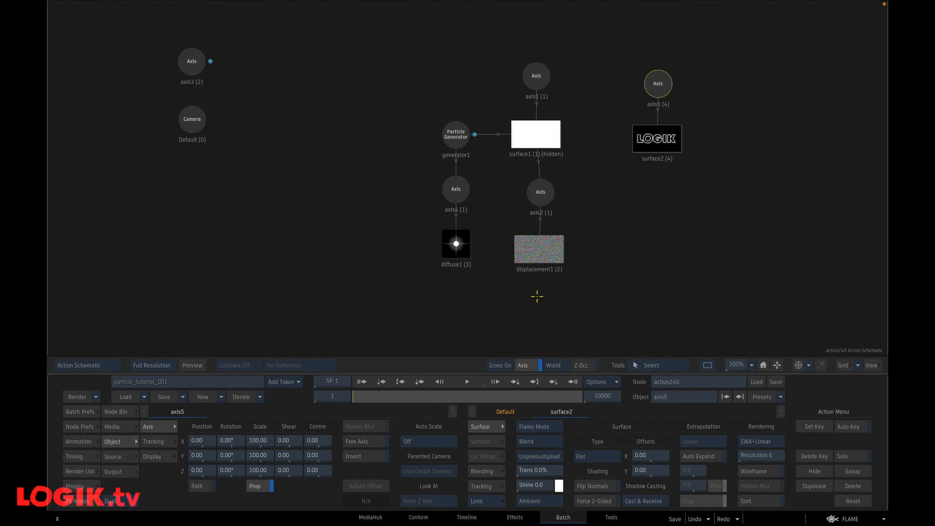
key(F4)
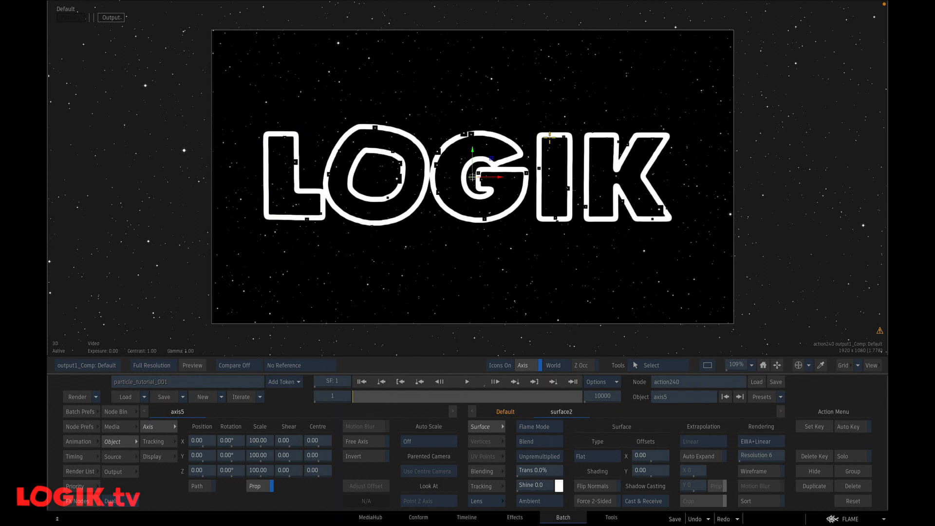
Attach a Displace Map using the frozen colour noise media (mux245) to the logo surface and view the output
key(F8)
click(658, 138)
key(F4)
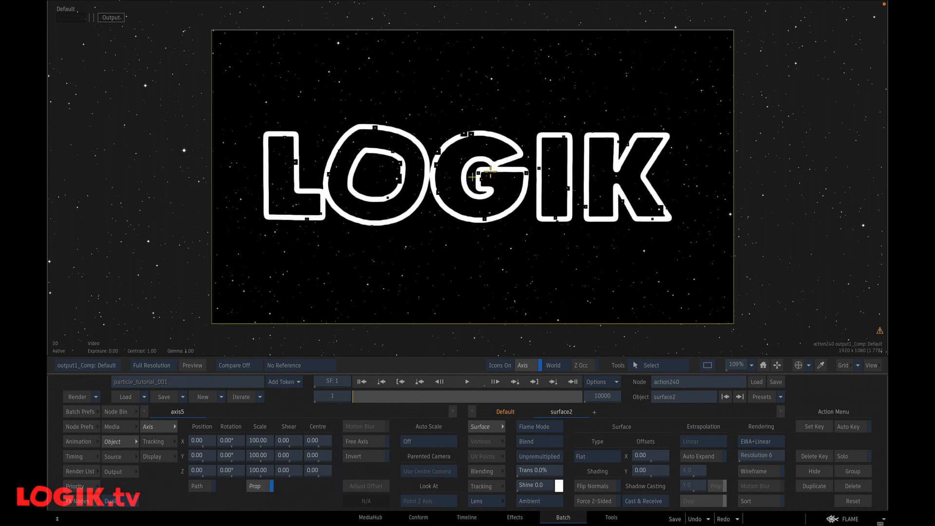
key(F2)
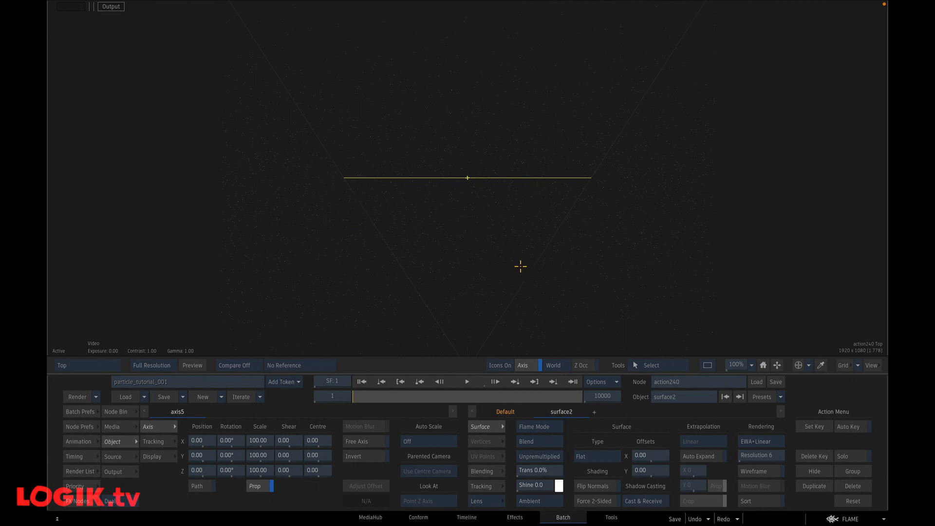
click(122, 426)
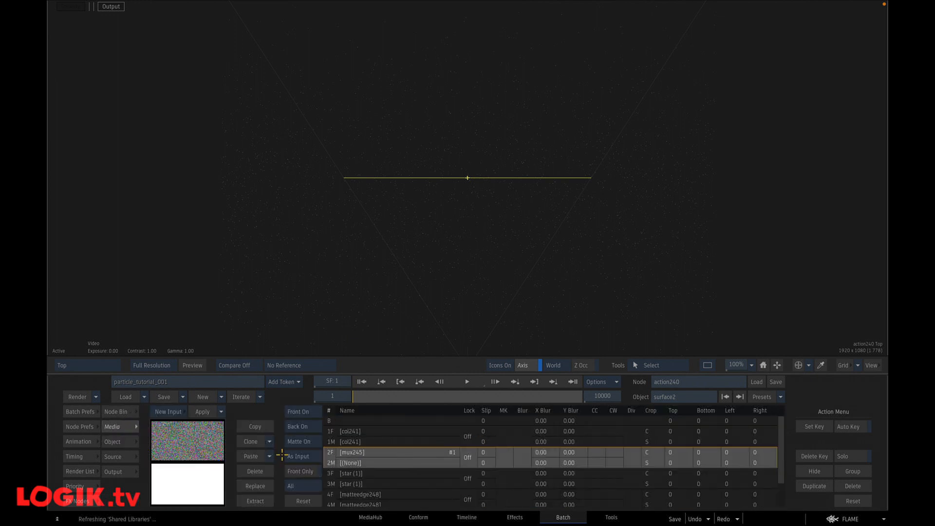
key(F4)
key(ctrl+b)
key(d)
key(Escape)
drag(582, 438, 502, 293)
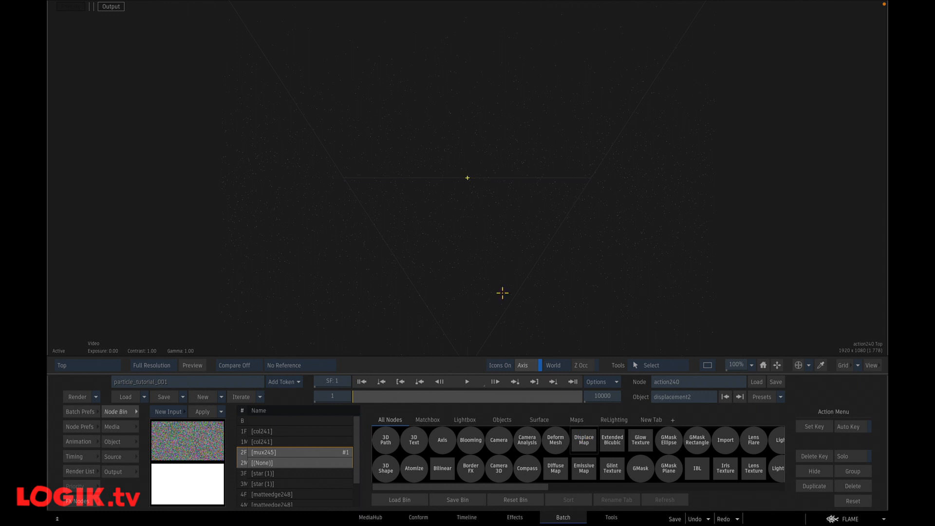
key(F1)
key(F4)
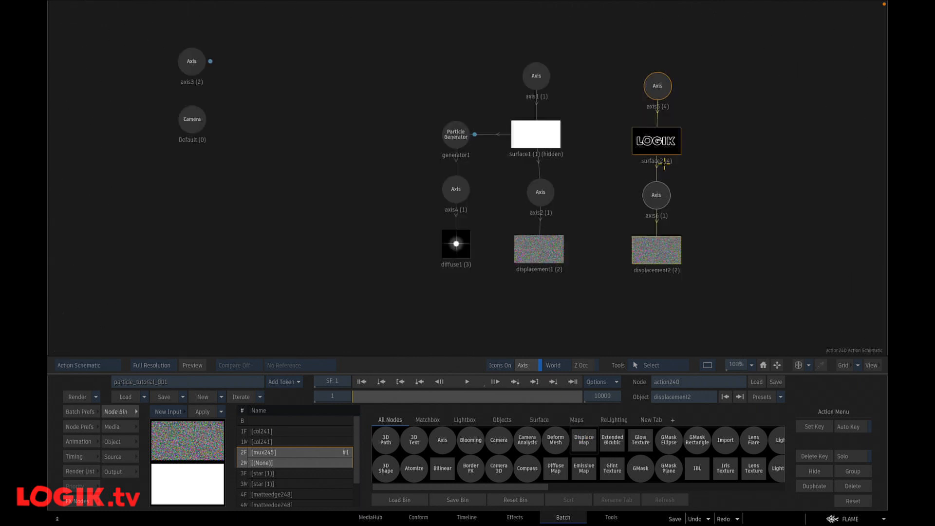
key(F1)
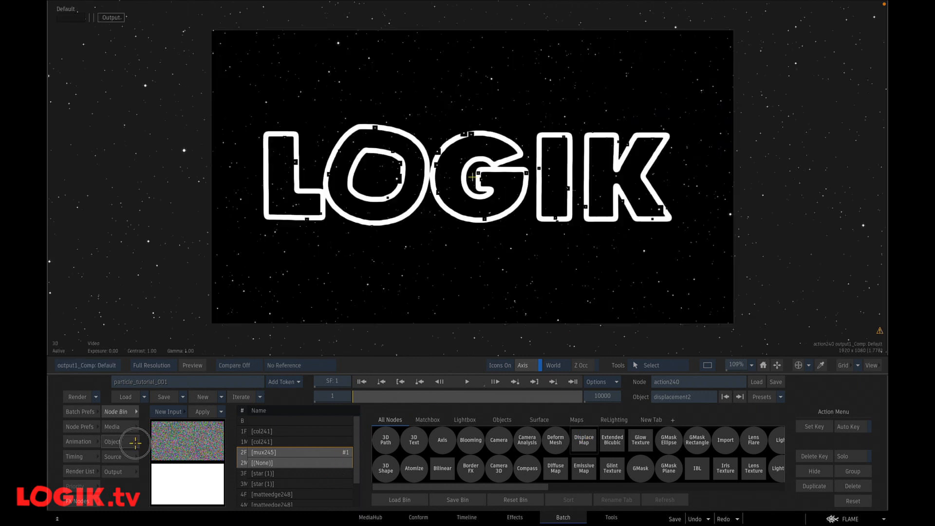
Set the logo displacement's Z direction to 1137 and inspect the displaced surface from the top view
click(121, 441)
drag(339, 472, 497, 462)
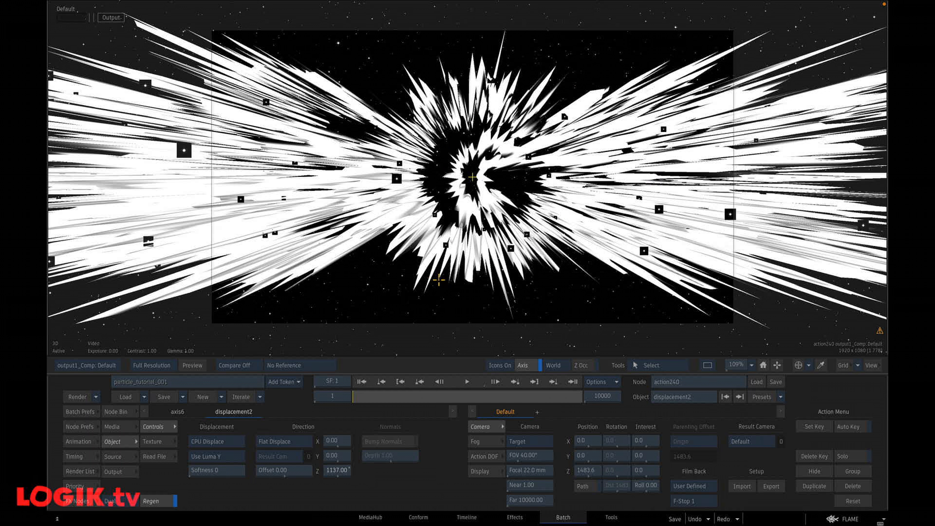
key(F5)
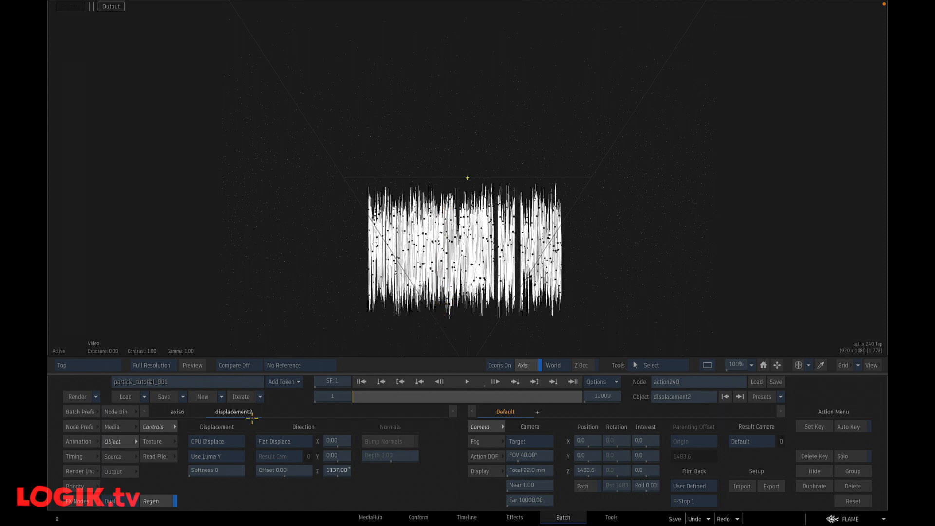
Set the logo displacement direction mode to Camera Displace and view the output through the camera
click(297, 441)
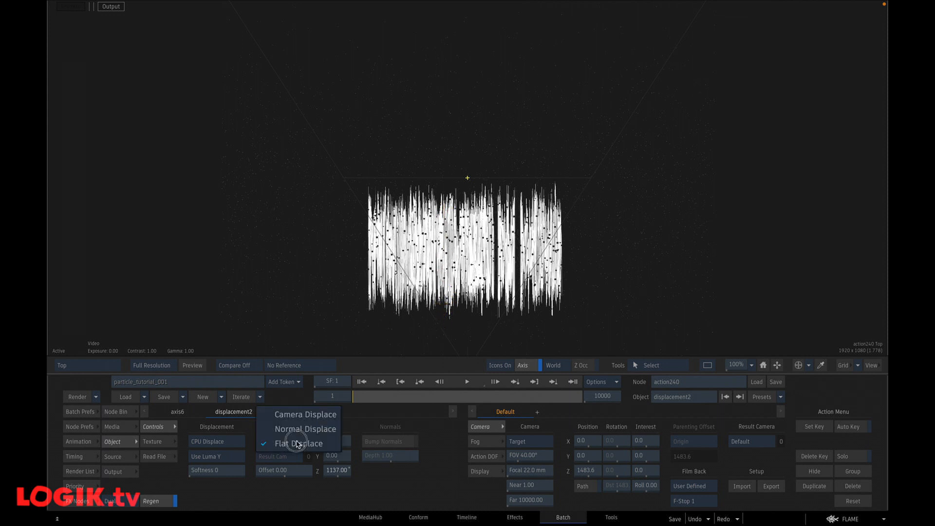
click(299, 415)
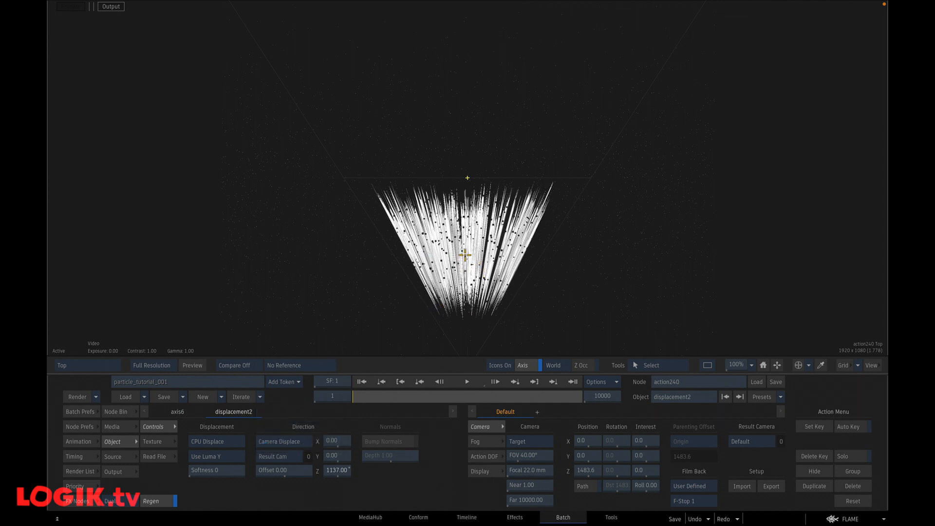
key(F4)
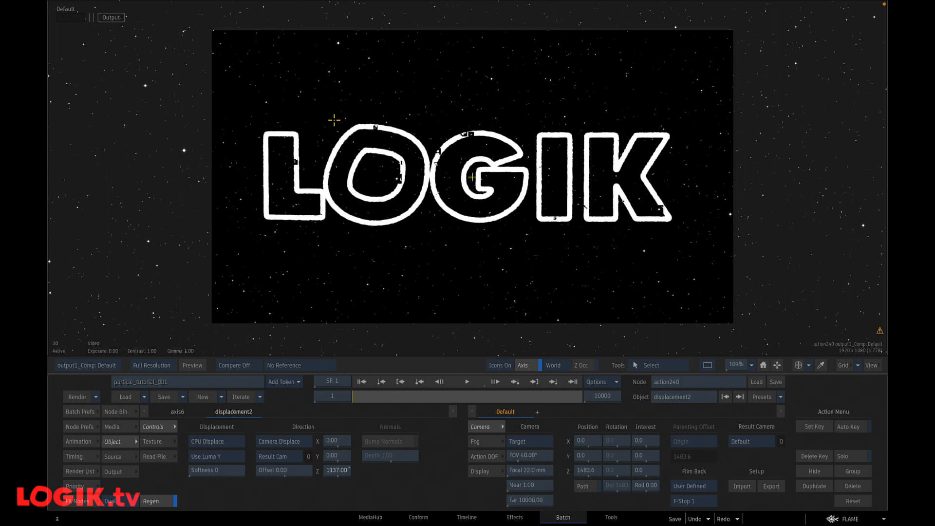
Compare the logo under Flat Displace and Camera Displace in the output view, ending on Camera Displace
click(294, 444)
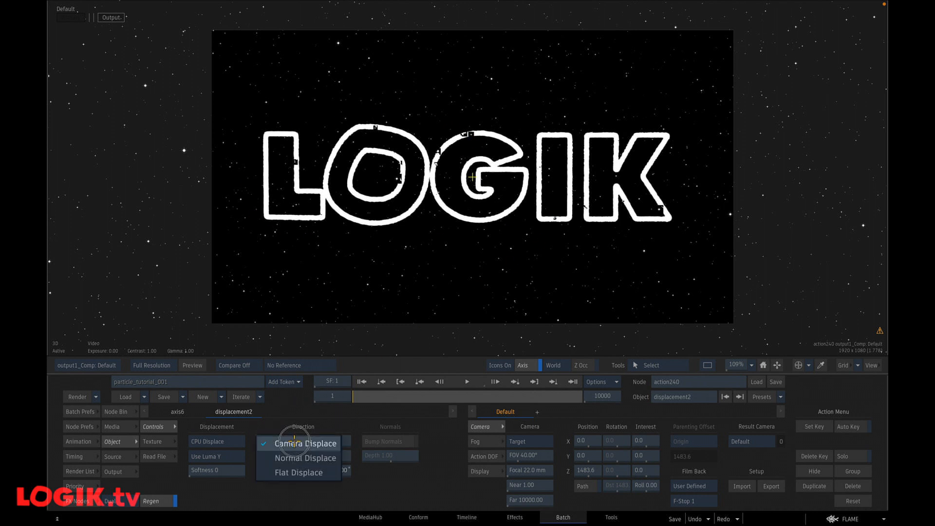
click(299, 472)
click(301, 442)
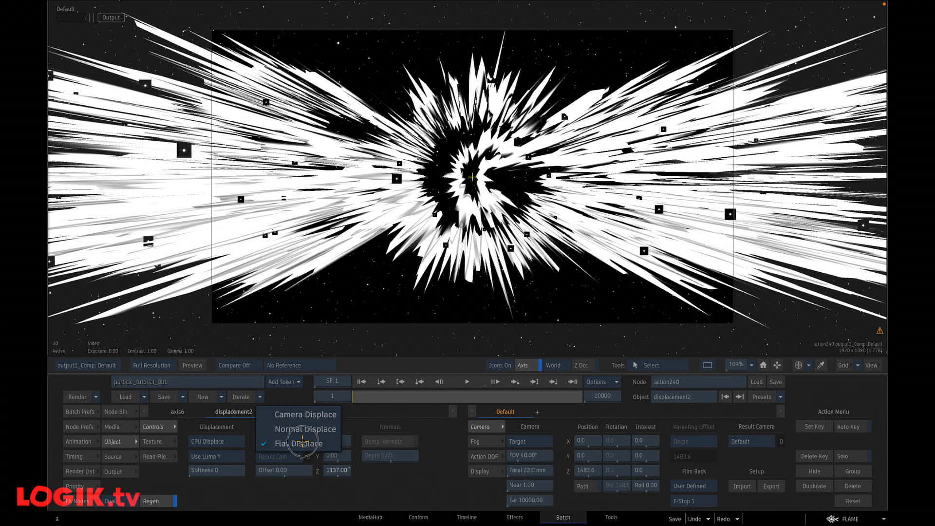
click(303, 415)
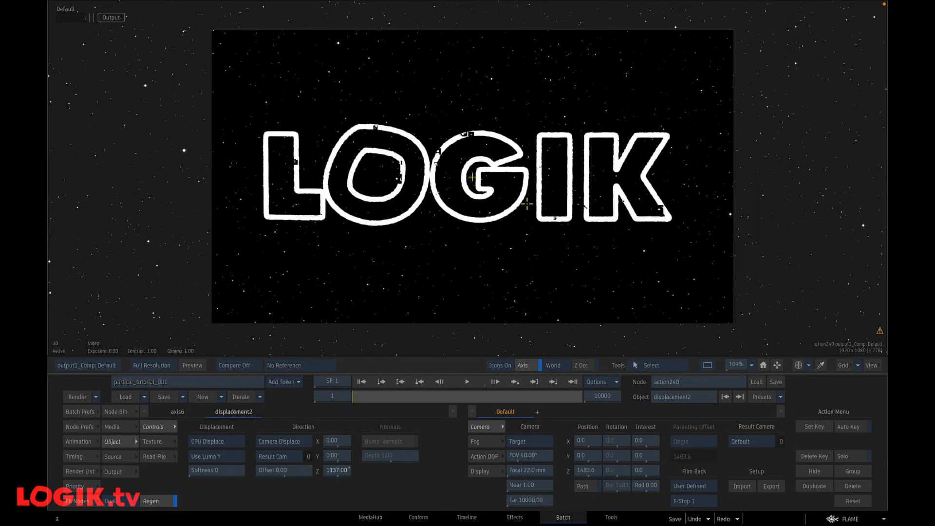
Adjust the logo's Z displacement further and attach a new Particle Generator to the logo surface
drag(343, 470, 445, 457)
key(ctrl+b)
scroll(543, 443, right, 5)
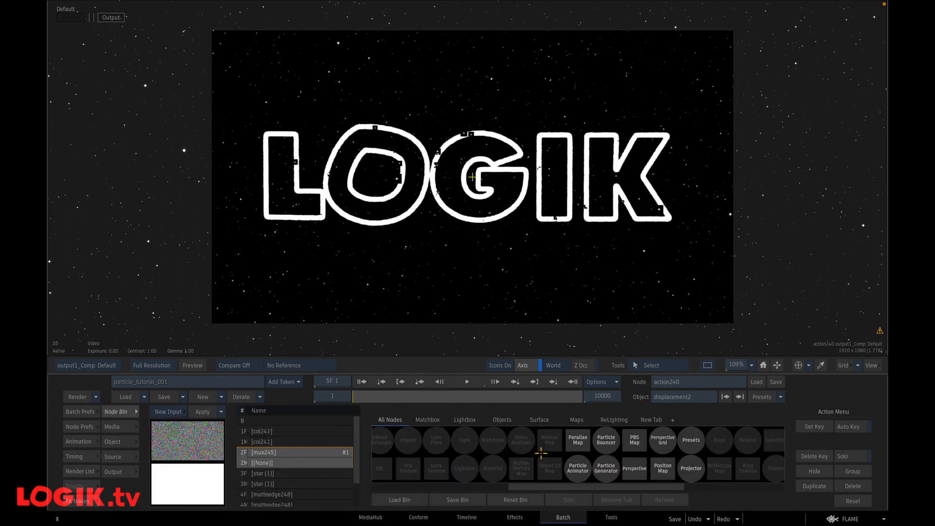
key(Escape)
drag(659, 140, 656, 136)
drag(608, 468, 735, 137)
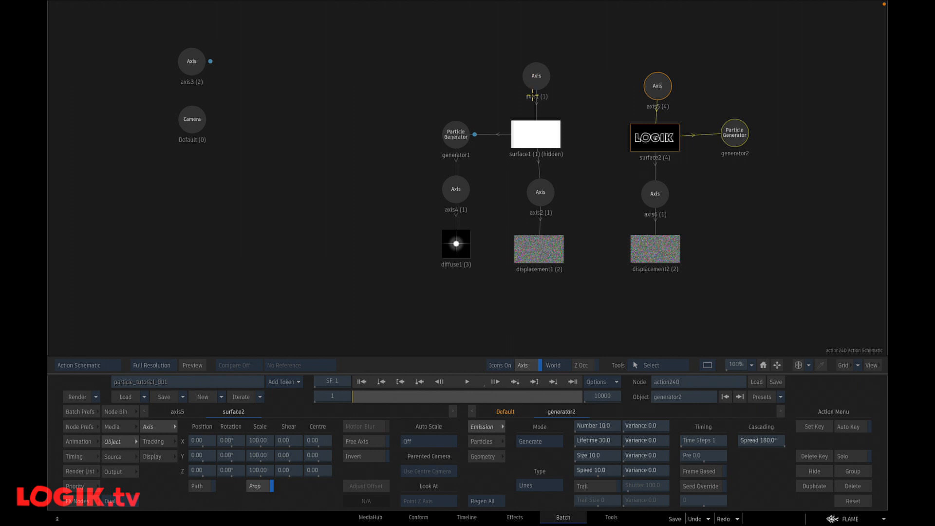
Rearrange the star field and logo nodes, and connect the logo's particle generator to the existing star diffuse map's axis
drag(533, 90, 425, 94)
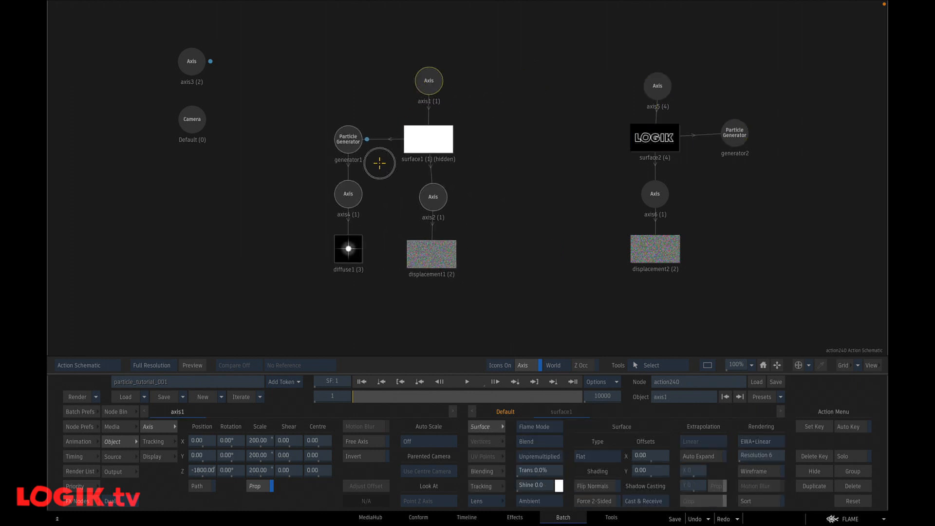
click(350, 137)
drag(351, 136, 525, 134)
drag(733, 130, 596, 127)
drag(659, 87, 709, 90)
drag(651, 134, 642, 136)
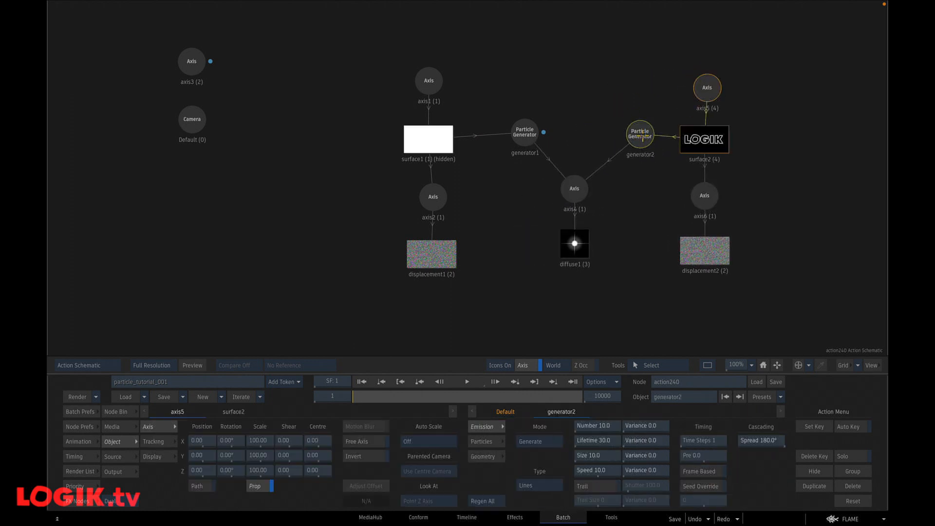
View the output and set the logo's particle generator type to Squares with a particle size of 25
key(F4)
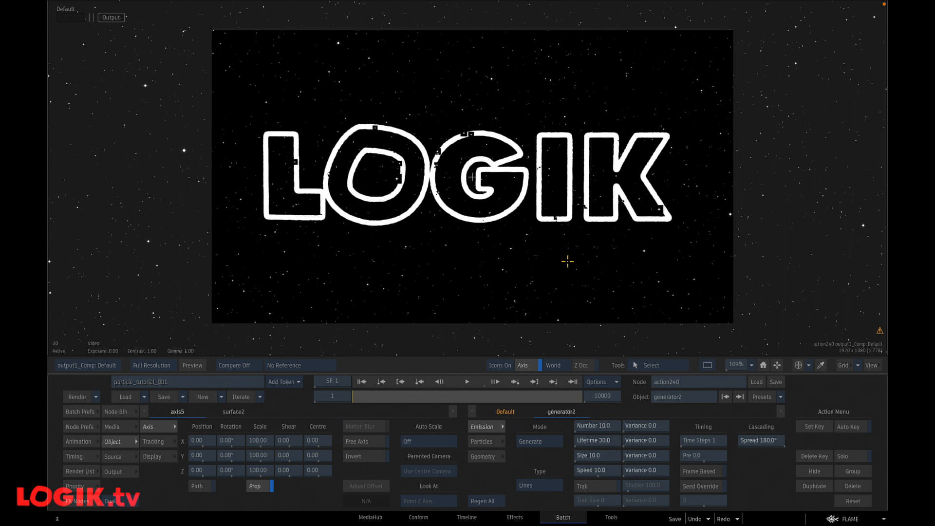
click(550, 485)
click(559, 466)
click(597, 454)
click(588, 425)
click(588, 411)
click(606, 425)
click(626, 433)
click(606, 453)
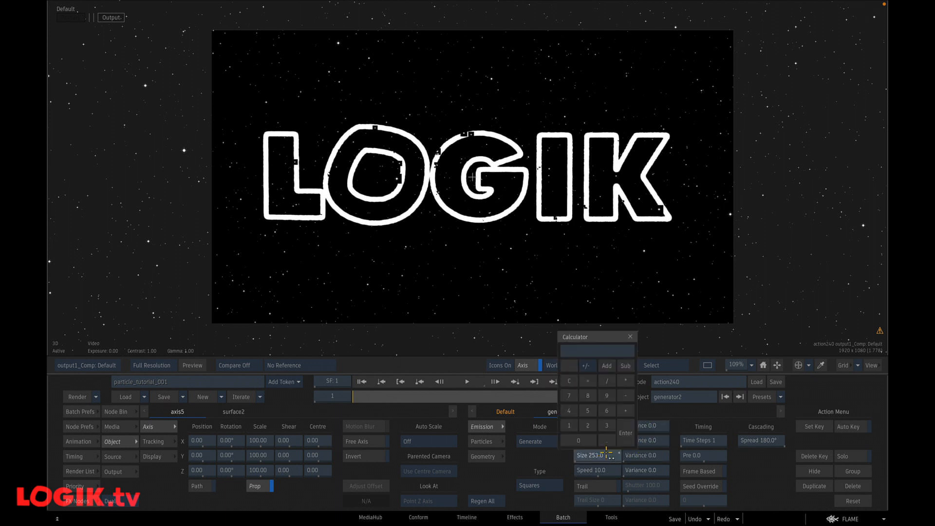
text(25)
key(Return)
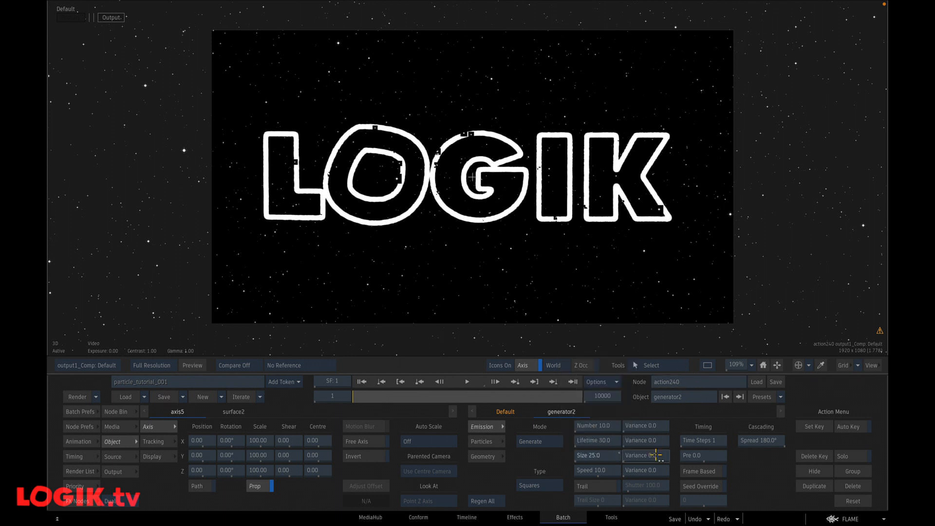
Set the logo generator's size variance to 10 and its particle speed to 0
click(619, 426)
click(674, 433)
click(590, 470)
click(587, 456)
click(625, 448)
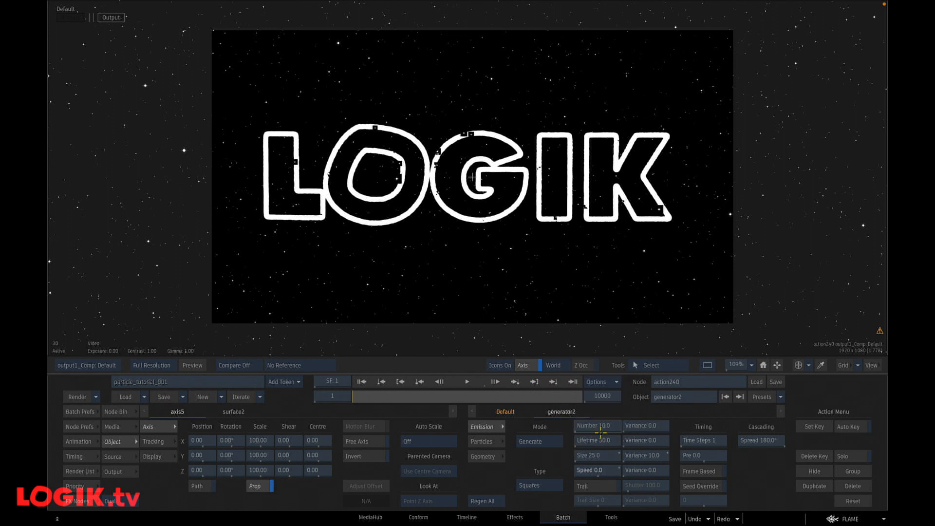
Set the logo generator's particle lifetime to 500 and its emission number to 100
click(602, 438)
click(590, 400)
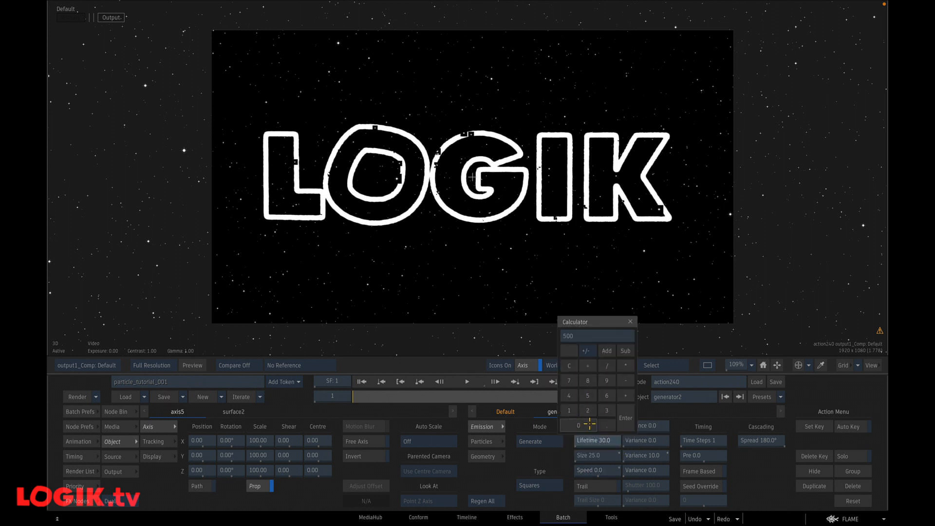
click(625, 418)
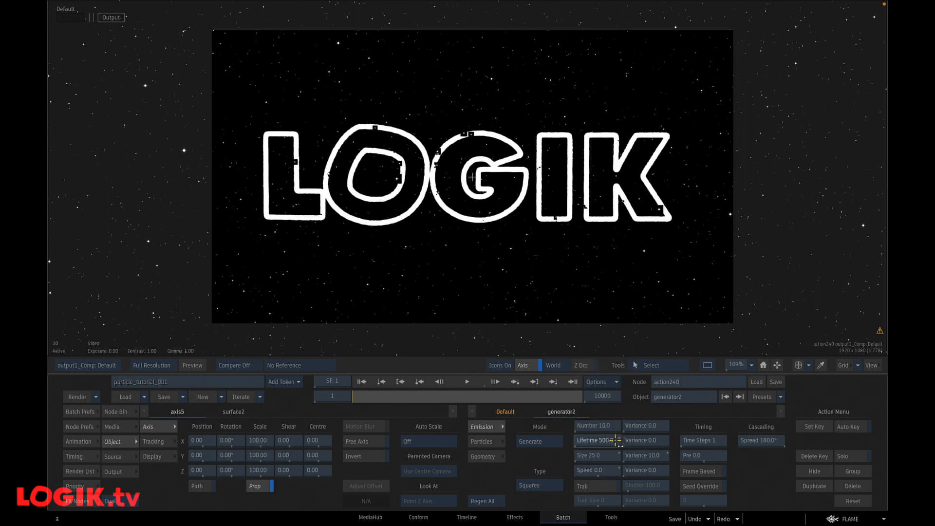
click(593, 427)
text(100)
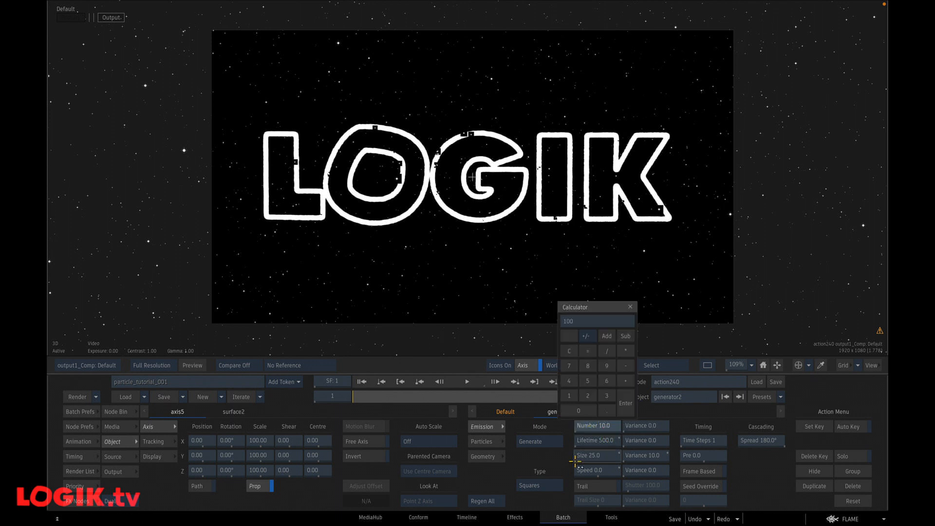
key(Return)
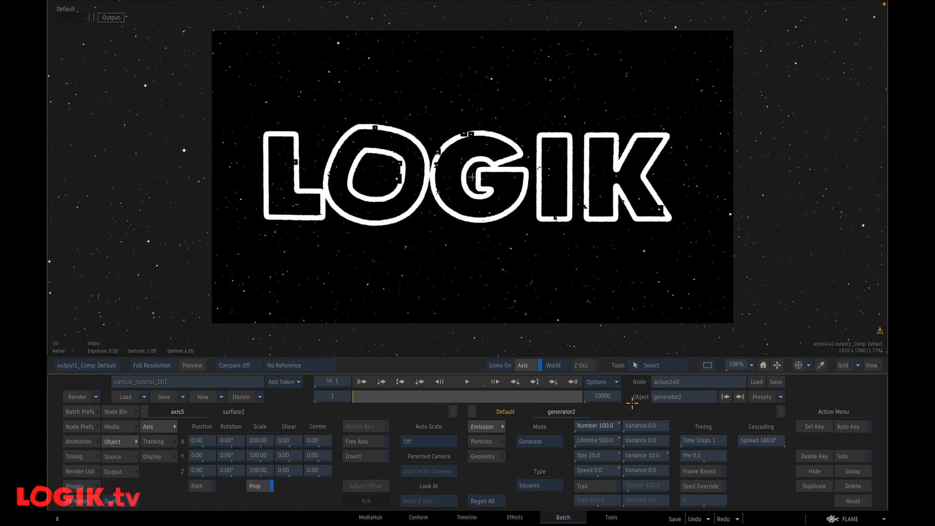
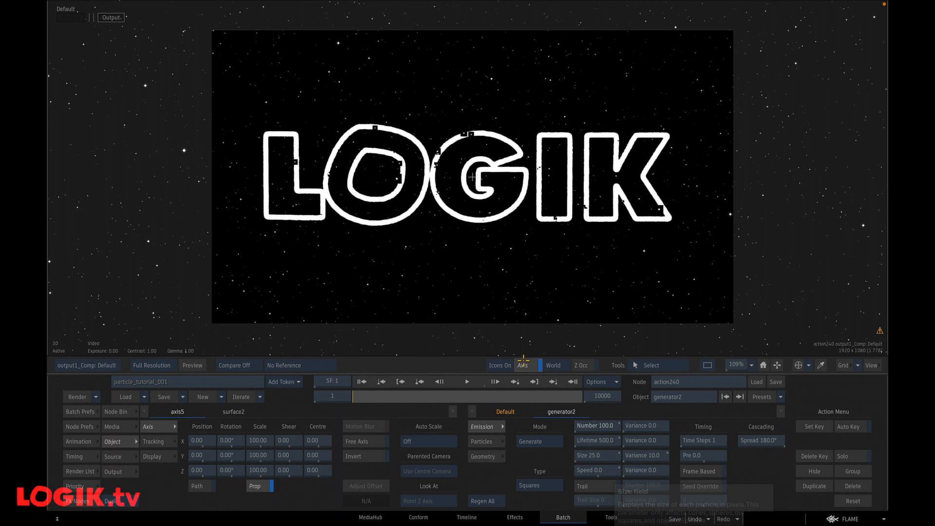
Hide the logo surface so that only its emitted particles render in the output view
key(F4)
click(712, 146)
key(F4)
key(shift+h)
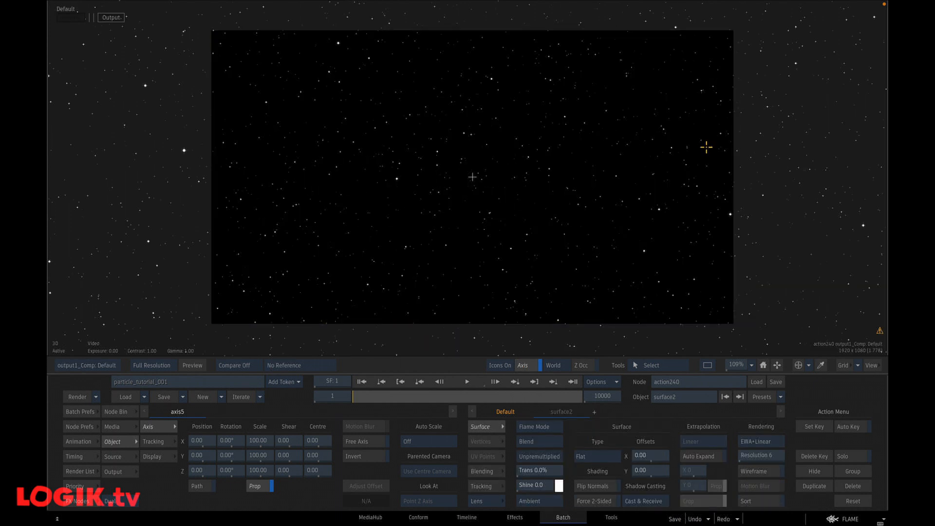
Play the star particle emission on the logo, stop it, and inspect the result from an orbited perspective view
click(466, 381)
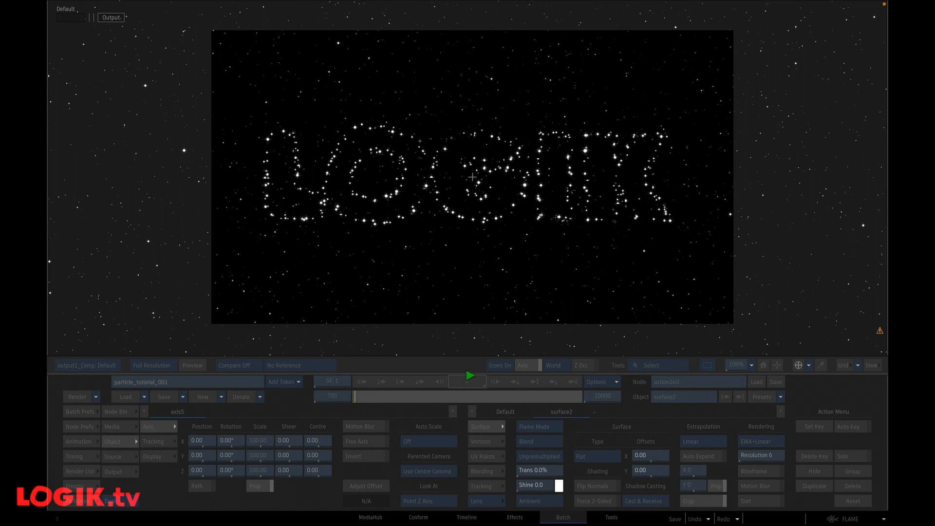
click(467, 379)
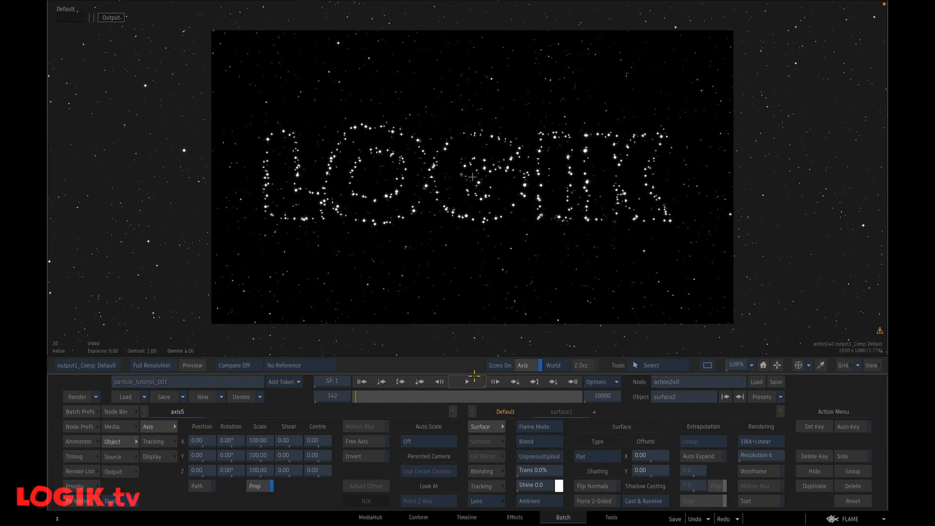
drag(531, 188, 564, 170)
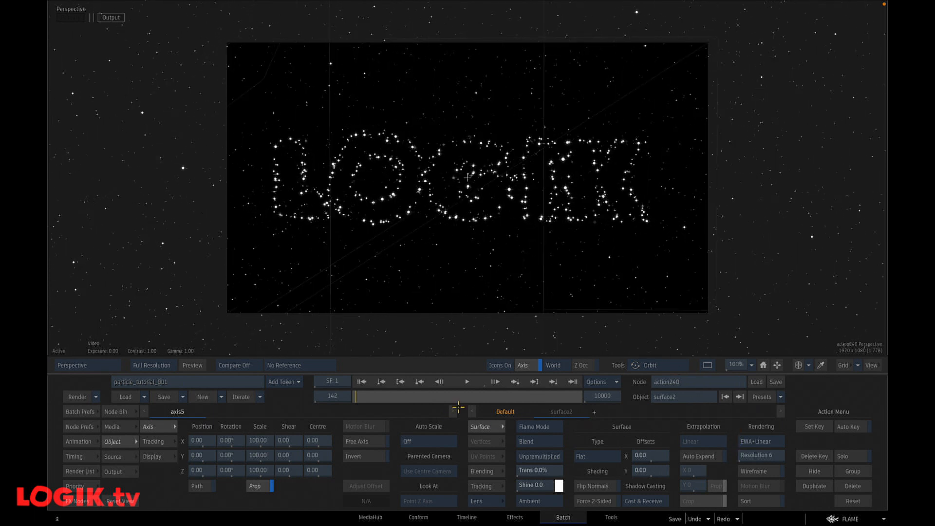
key(F4)
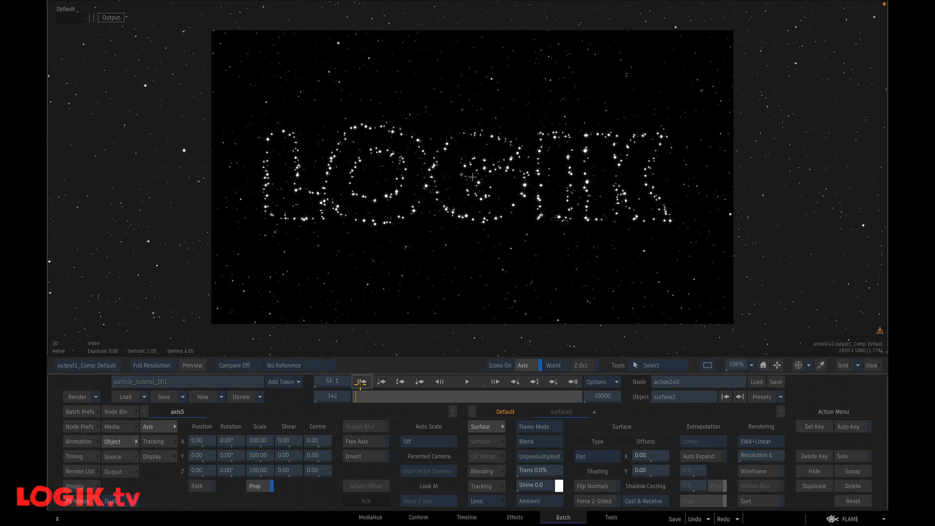
Connect axis3 to the default camera and play the animation from the first frame in the output view
click(360, 382)
key(F8)
mouse_move(191, 73)
mouse_down()
mouse_move(193, 118)
mouse_move(191, 61)
mouse_up()
click(193, 65)
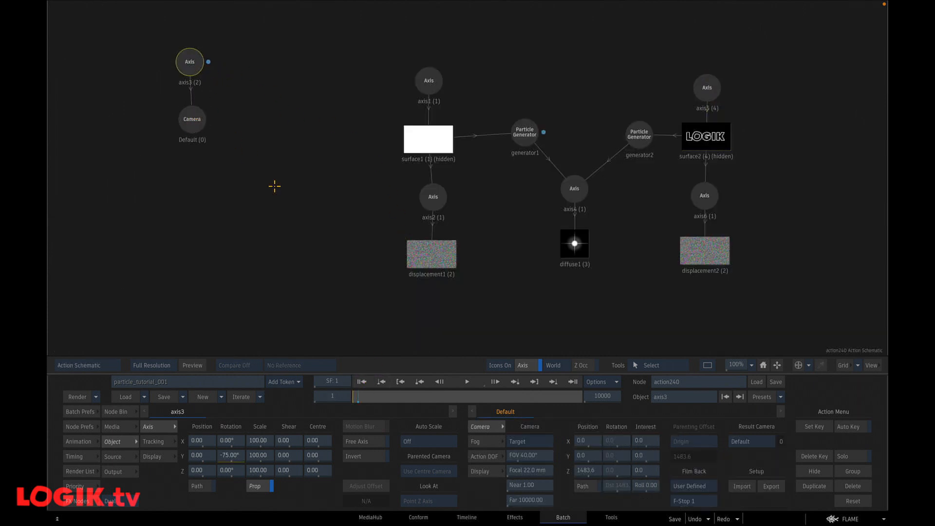
key(F4)
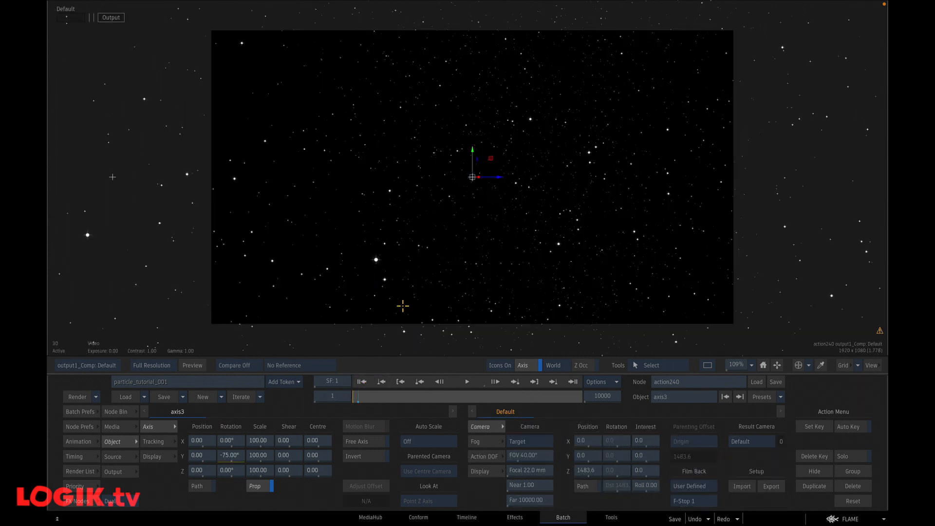
click(465, 382)
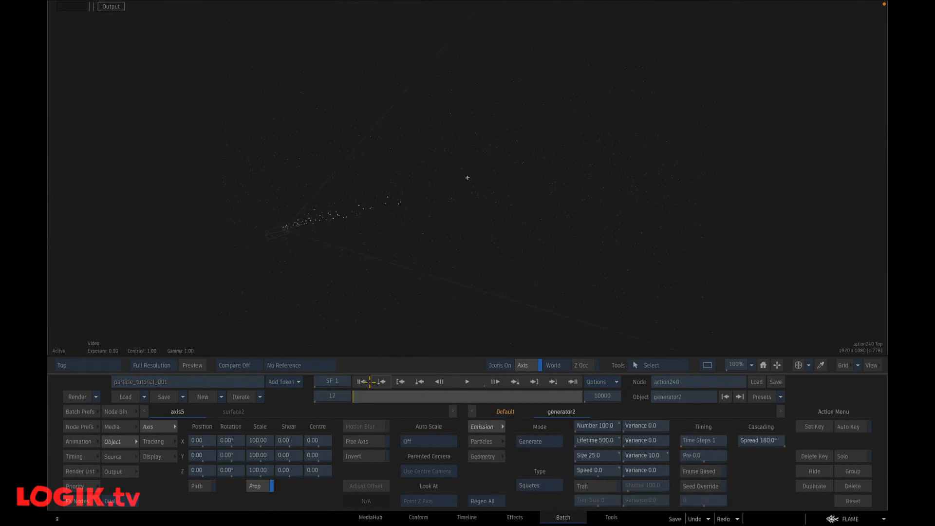
Play the animation in the top view to examine where the particles are emitted
click(467, 381)
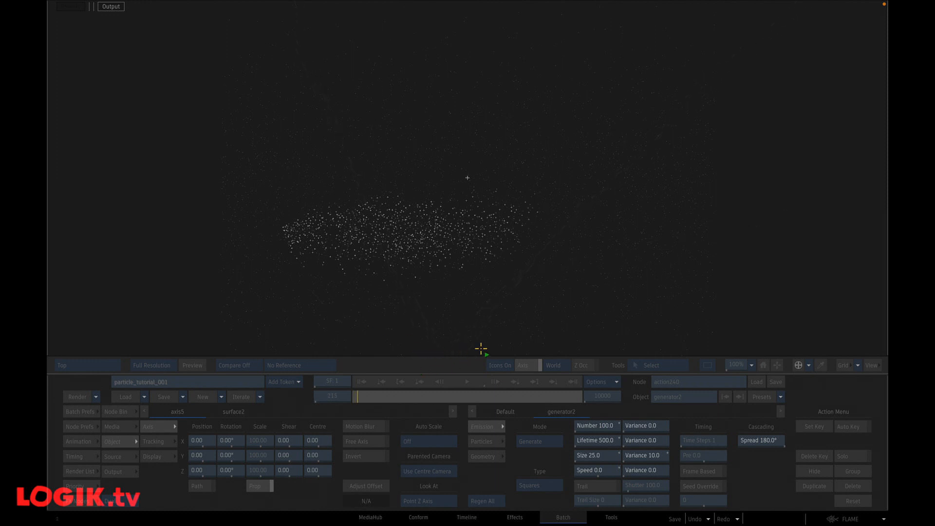
click(466, 382)
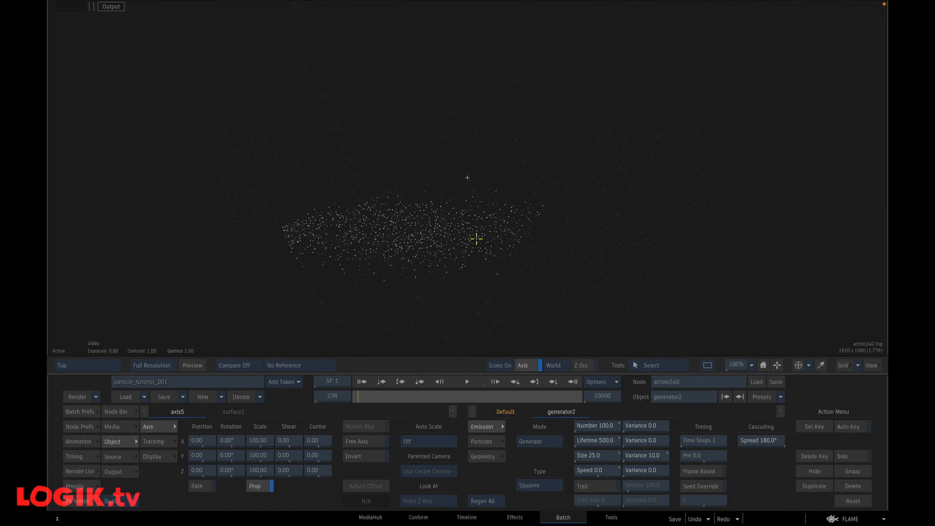
Unhide the LOGIK surface and play from the first frame to examine the direction of its displacement in the top view
key(F4)
click(699, 141)
key(F4)
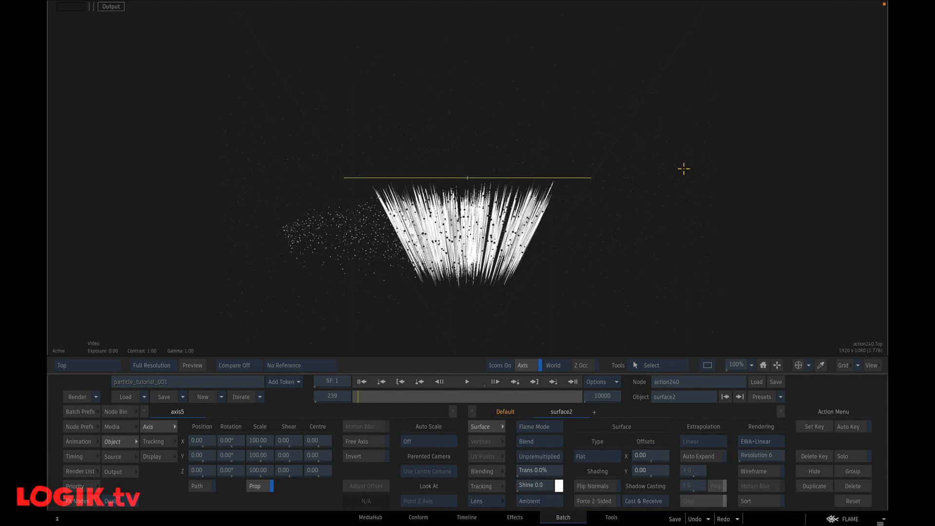
click(361, 382)
click(467, 382)
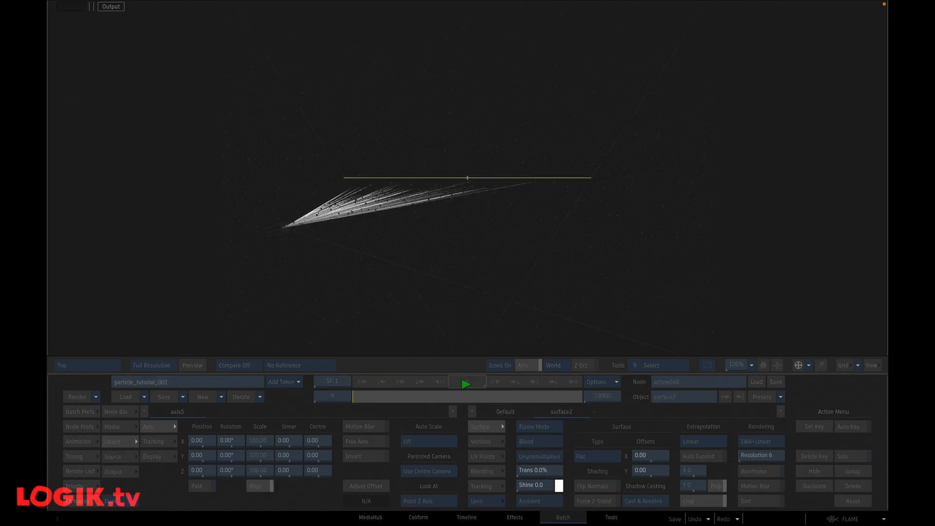
click(467, 382)
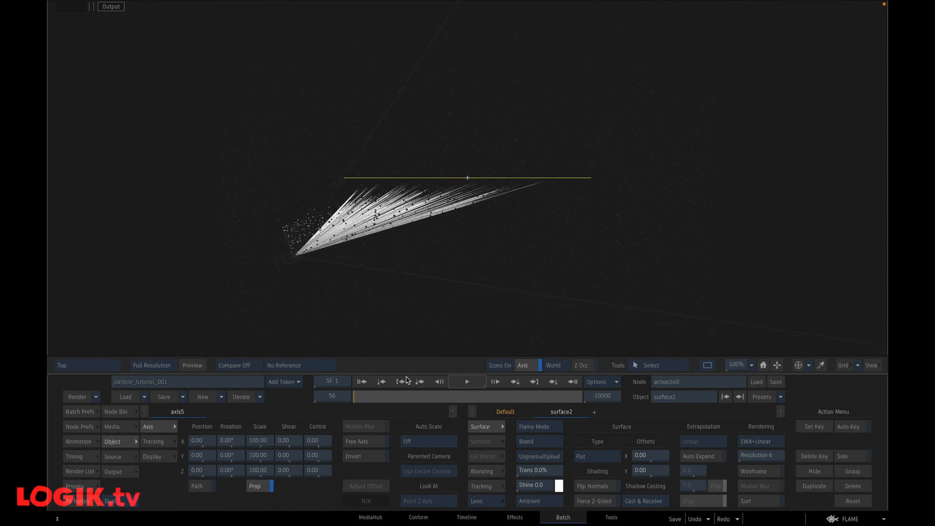
click(361, 382)
Duplicate the Default camera, place the copy beside the LOGIK surface node, and rename it displace_me
key(Escape)
click(196, 122)
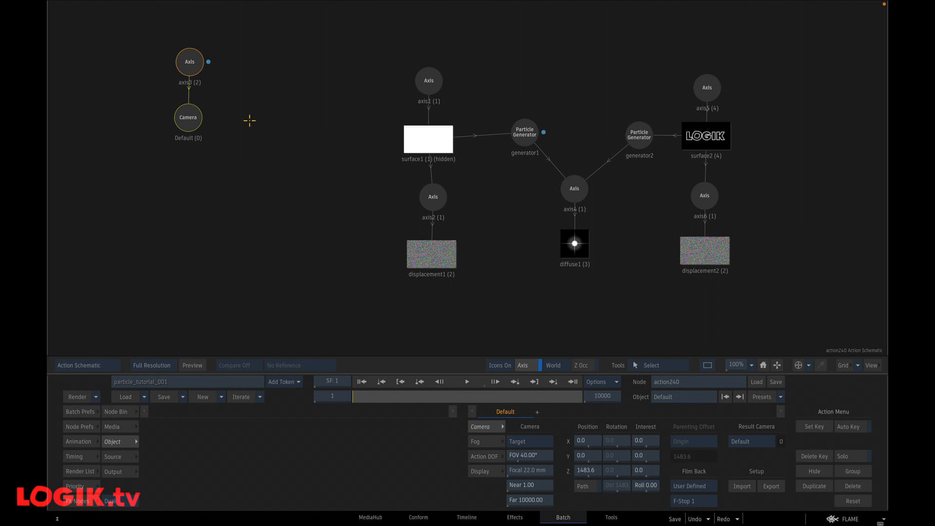
click(189, 119)
key(ctrl+d)
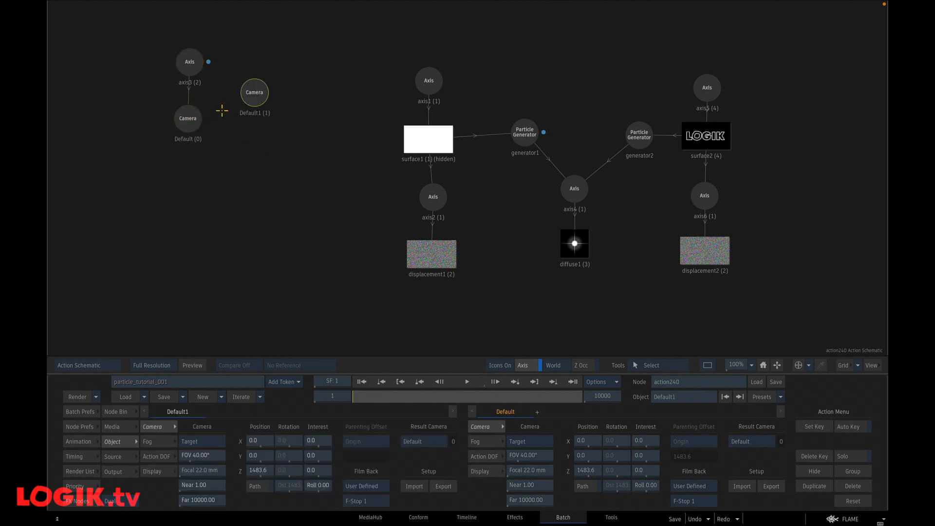
drag(256, 93, 785, 136)
click(678, 392)
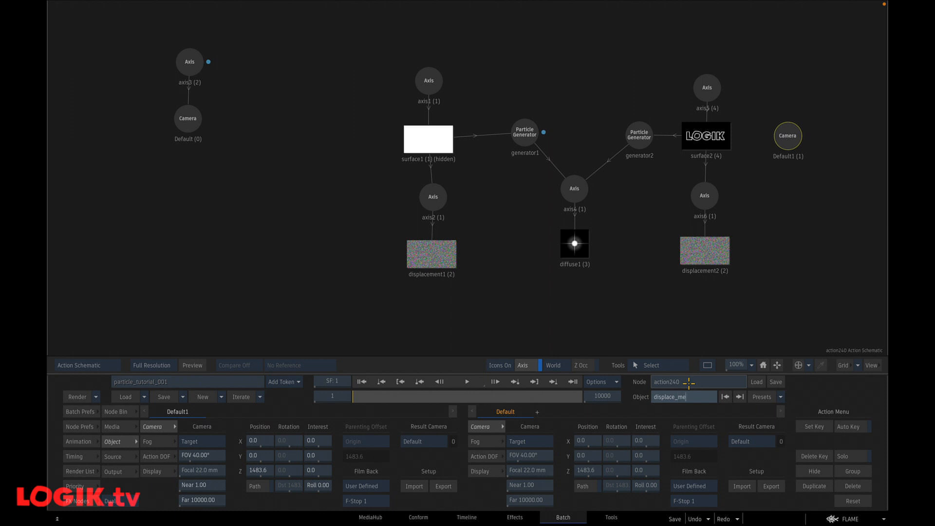
key(Return)
Set the camera that drives displacement2's direction to displace_me
click(701, 263)
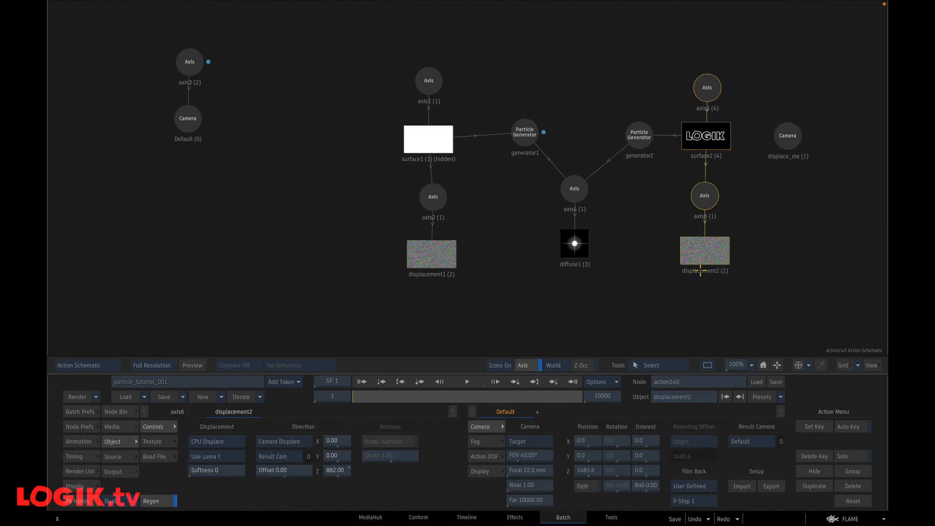
click(284, 456)
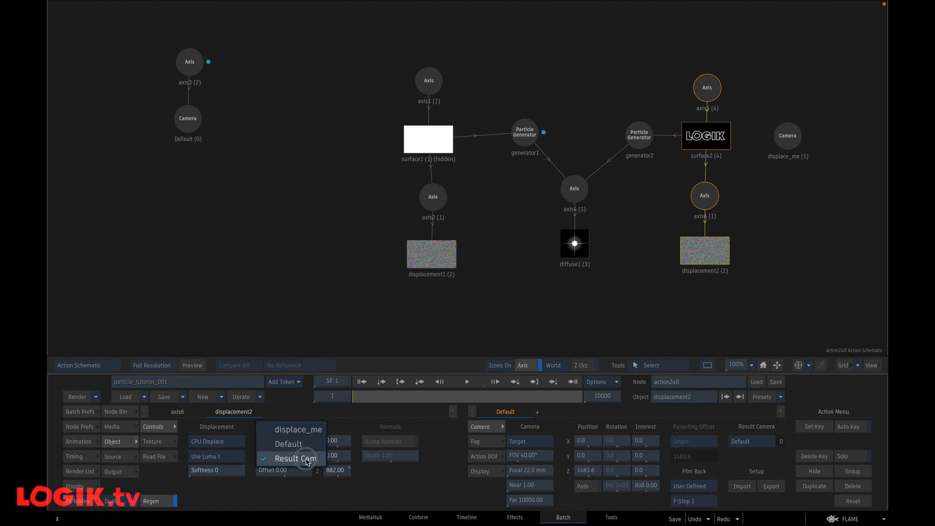
click(295, 429)
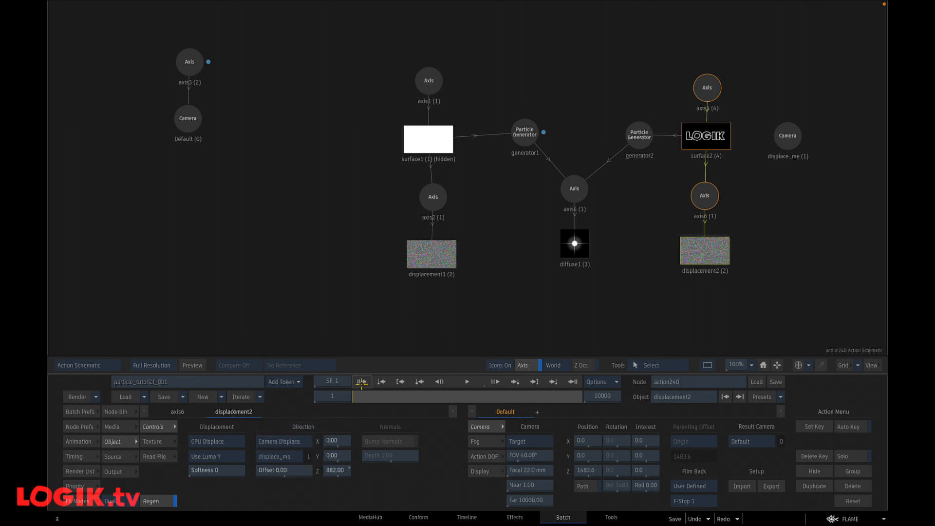
Play the animation in the top view to check the displacement against the moving camera, and return to the first frame
key(Escape)
click(466, 381)
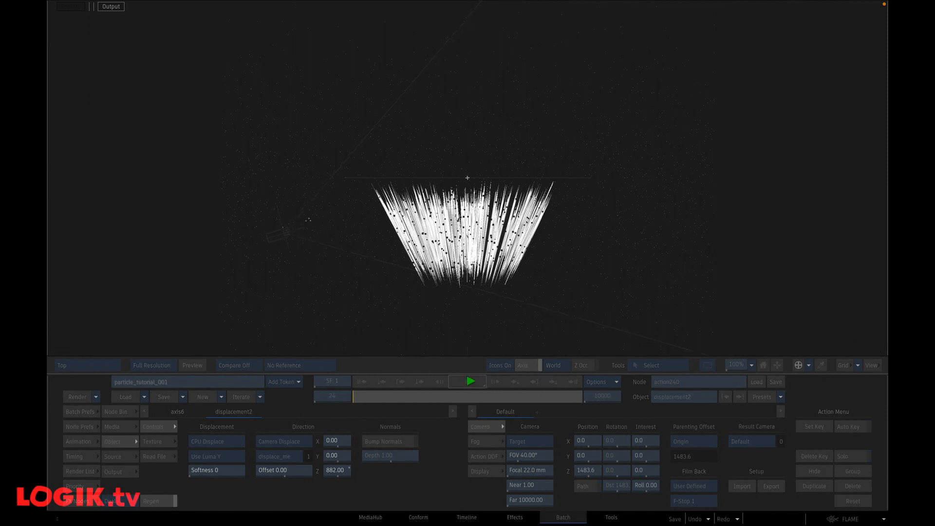
click(468, 381)
click(362, 381)
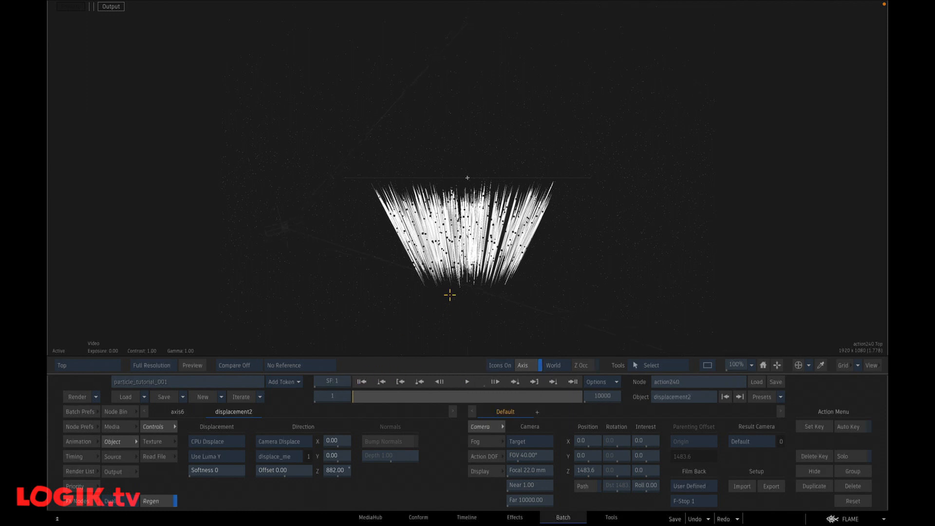
Hide the LOGIK surface (surface2) in the Action schematic
key(F4)
key(Escape)
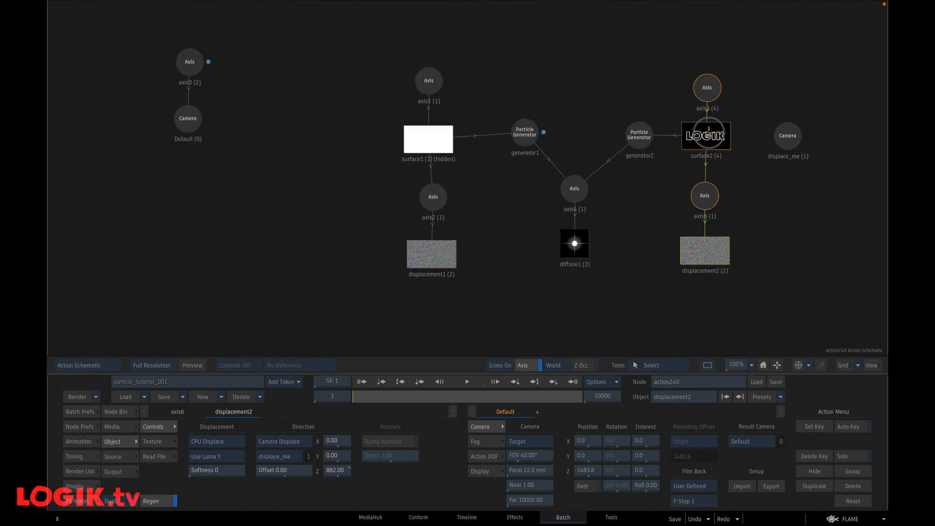
click(708, 133)
key(h)
Play the particle logo through the Default camera in the output view, and return to the first frame
key(F4)
click(466, 381)
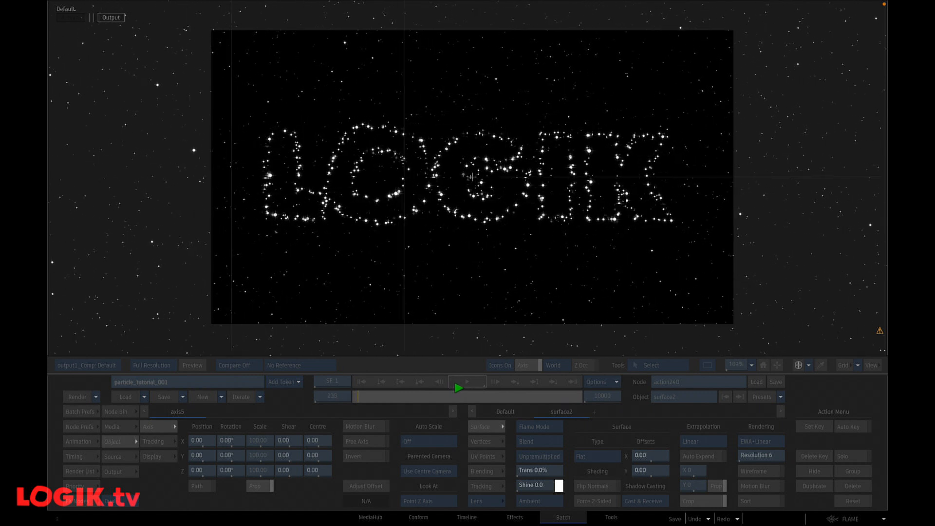
click(466, 382)
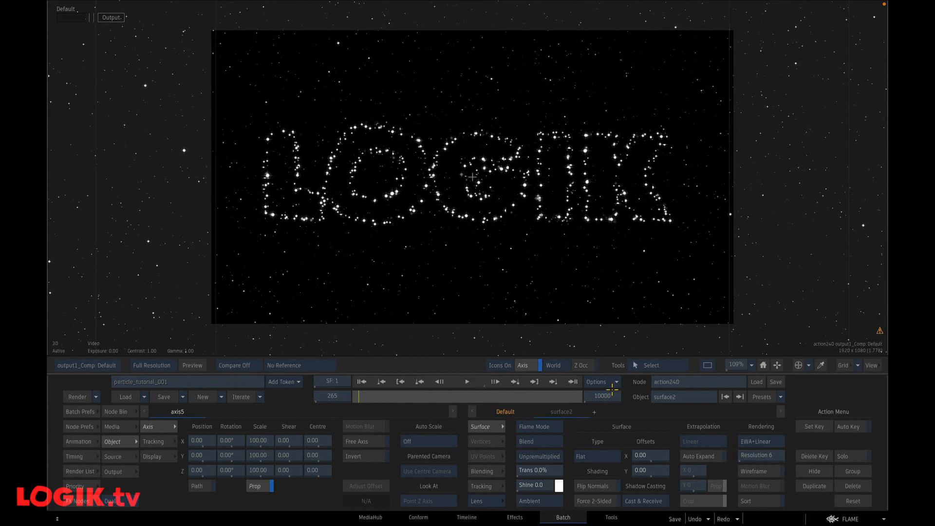
click(362, 382)
Enable Auto Key for the camera's parent axis3 and key its Z position at 0 on frame 250
key(Escape)
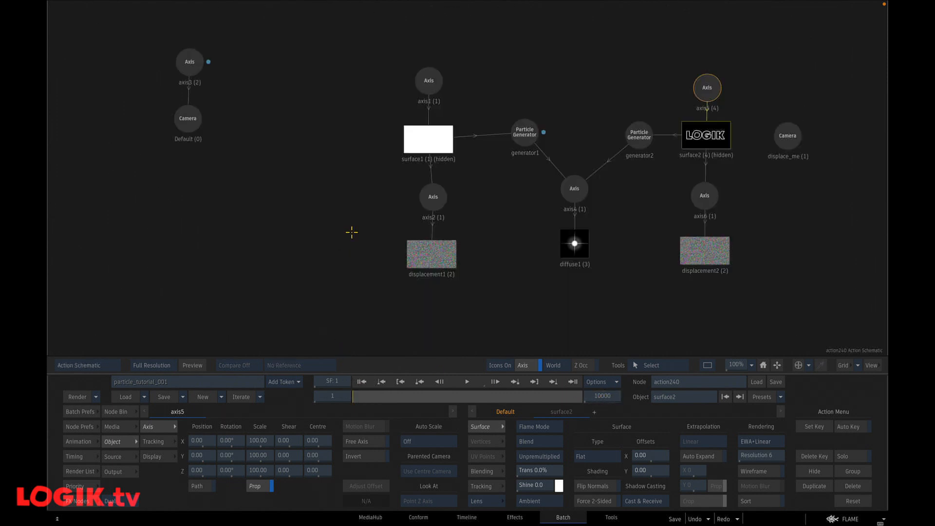
click(188, 60)
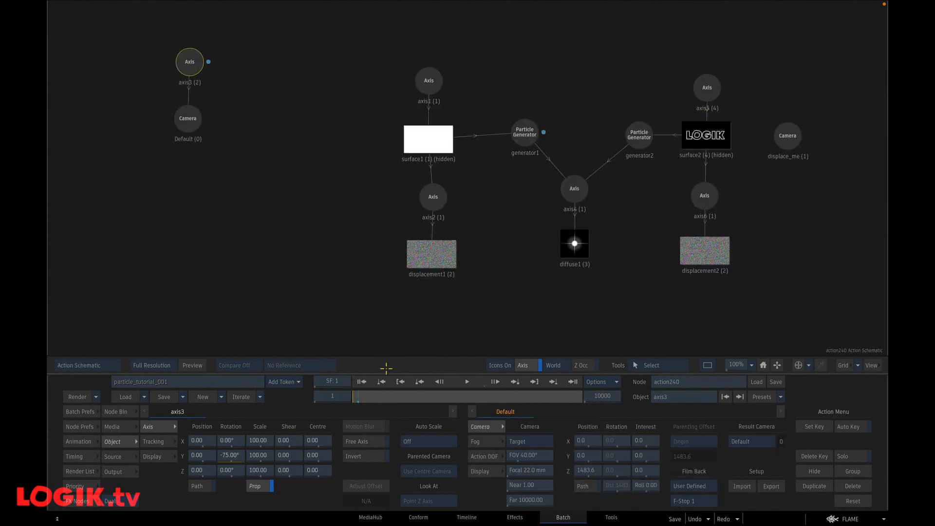
click(330, 395)
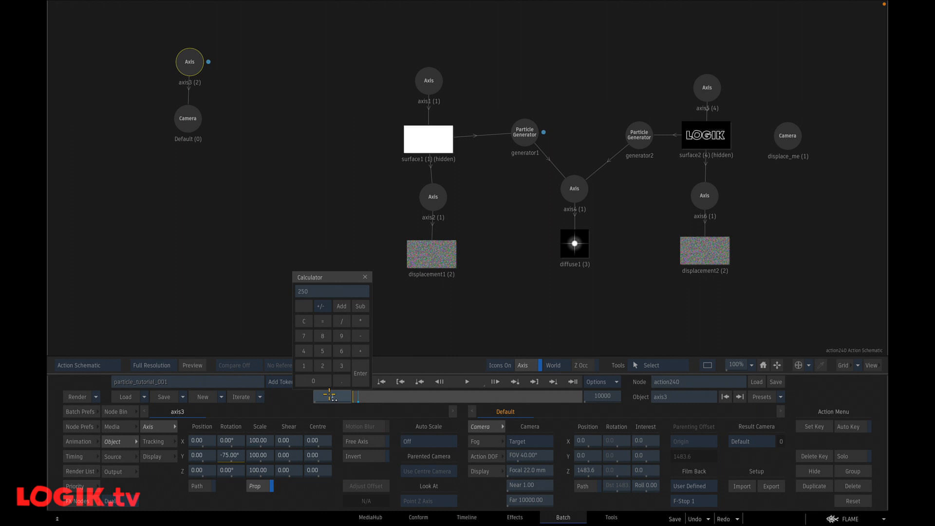
key(Return)
click(859, 424)
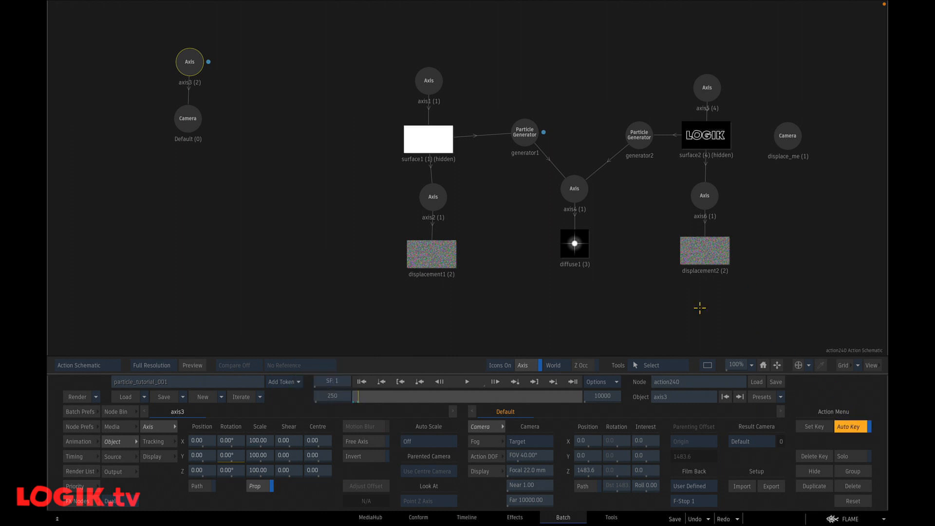
drag(197, 63, 195, 61)
click(196, 470)
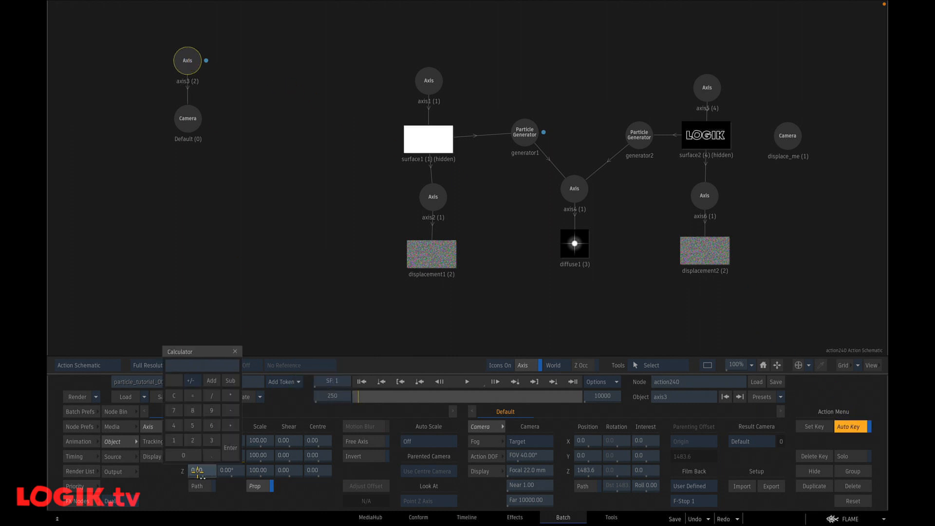
key(Return)
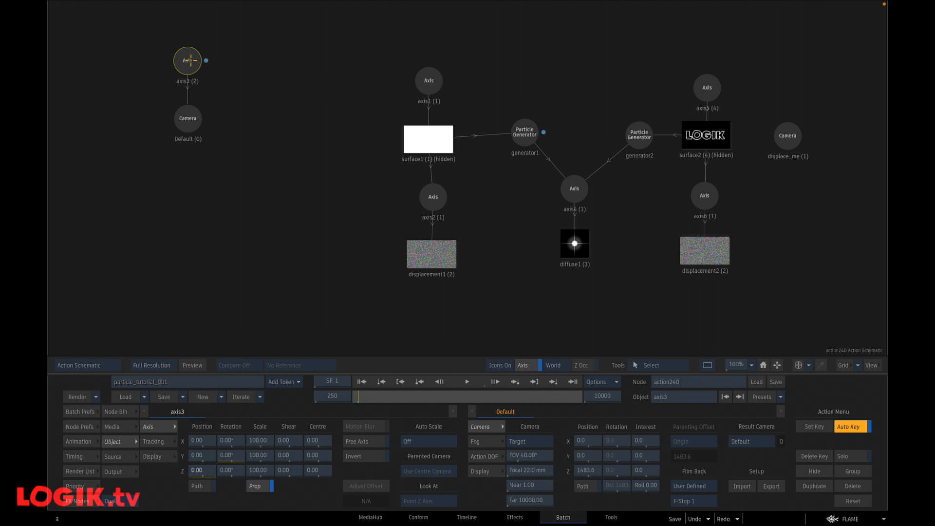
Key axis3's Z position at -2500 on frame 500
click(331, 396)
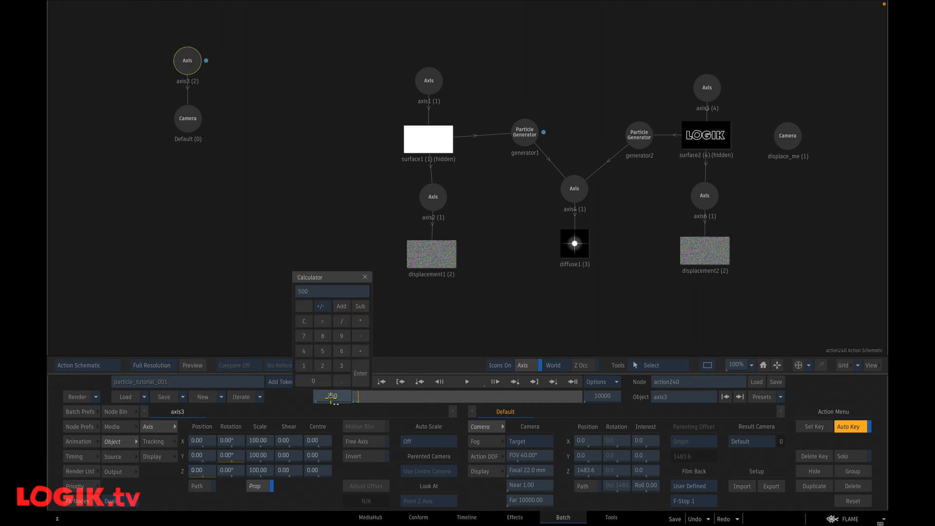
key(Return)
click(198, 471)
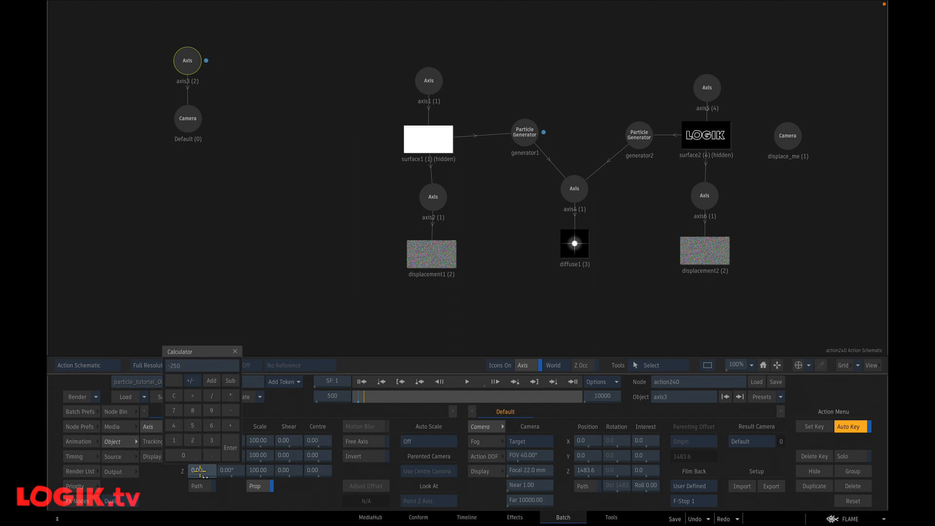
key(Return)
Play the camera fly-through from the first frame in the output view, and return to the start
click(364, 384)
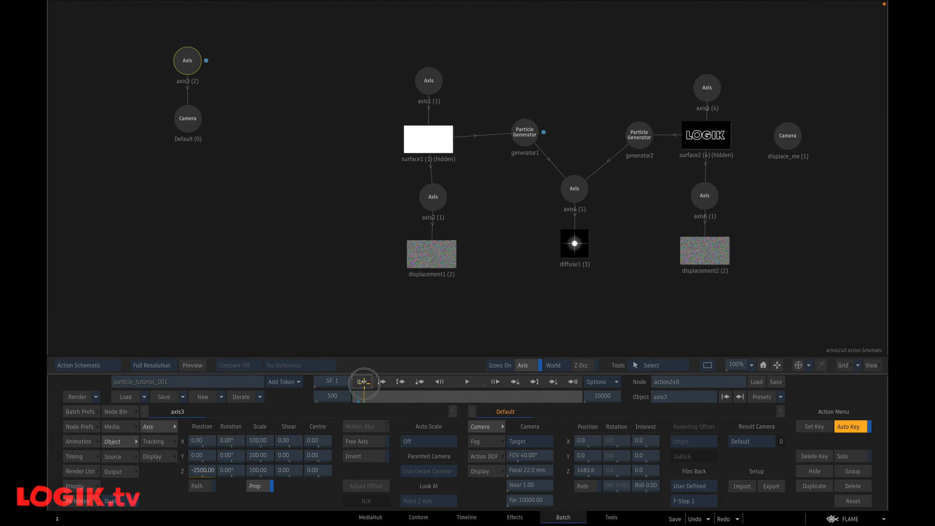
key(F4)
click(469, 384)
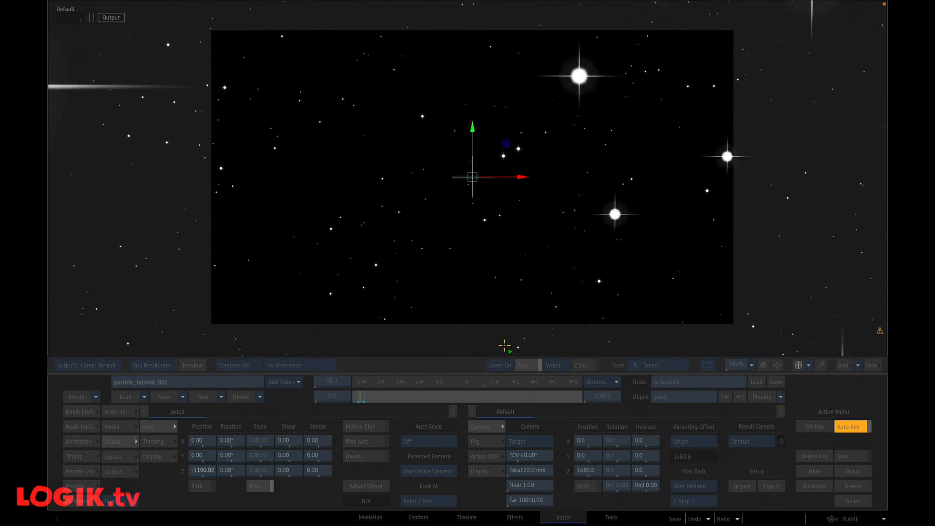
click(467, 382)
click(360, 381)
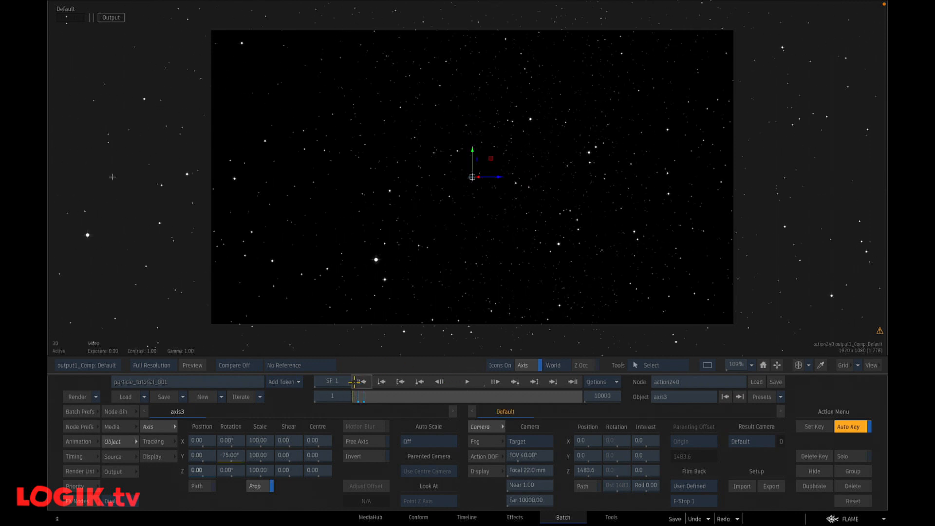
Turn off Auto Key and replay the opening of the camera move through the output view
click(848, 427)
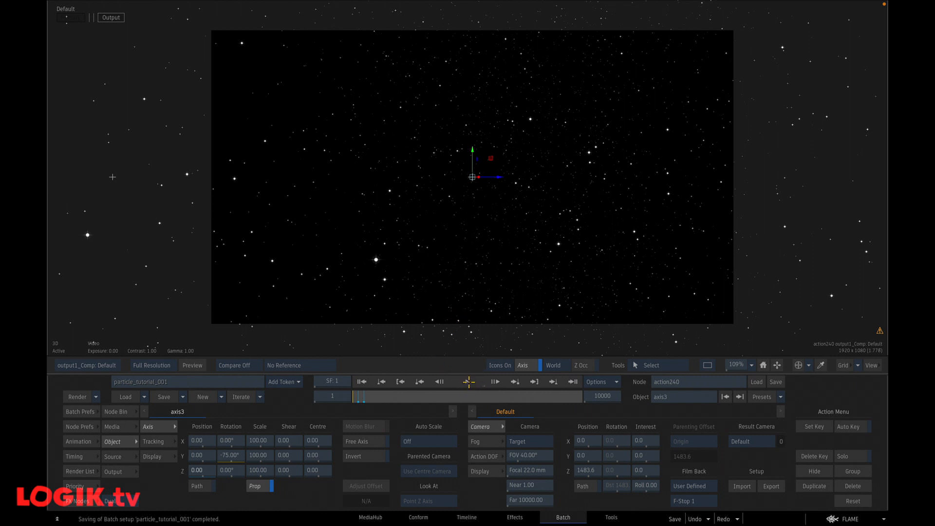
click(468, 382)
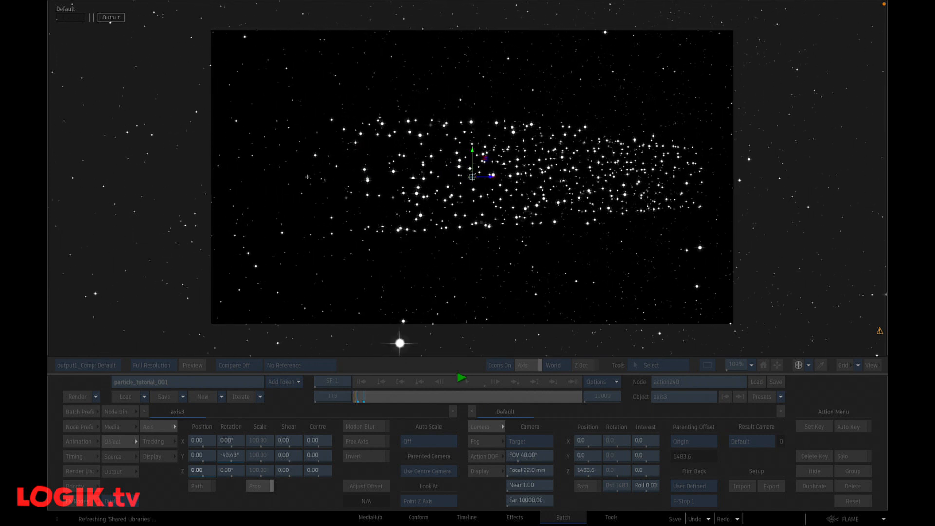
click(461, 377)
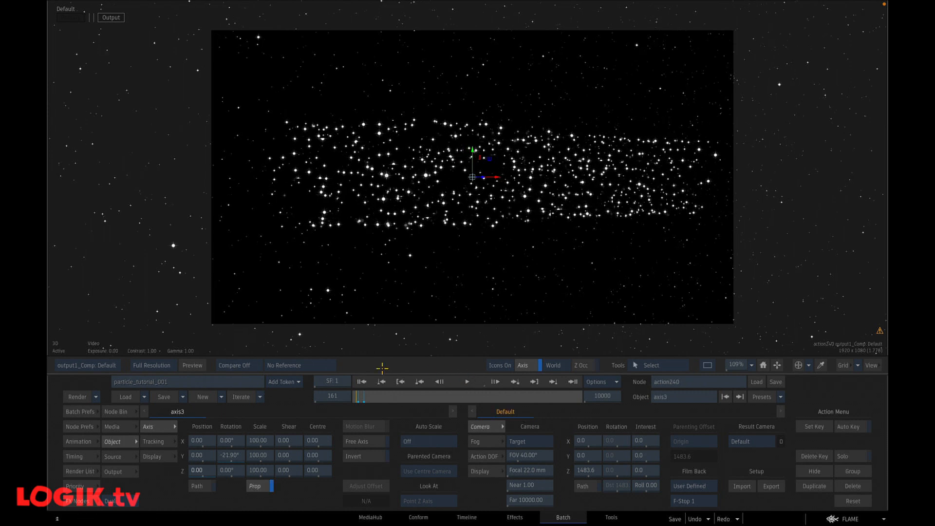
click(361, 381)
Rearrange the schematic by moving axis4 and diffuse1 beneath generator1, clearing space under generator2
key(F8)
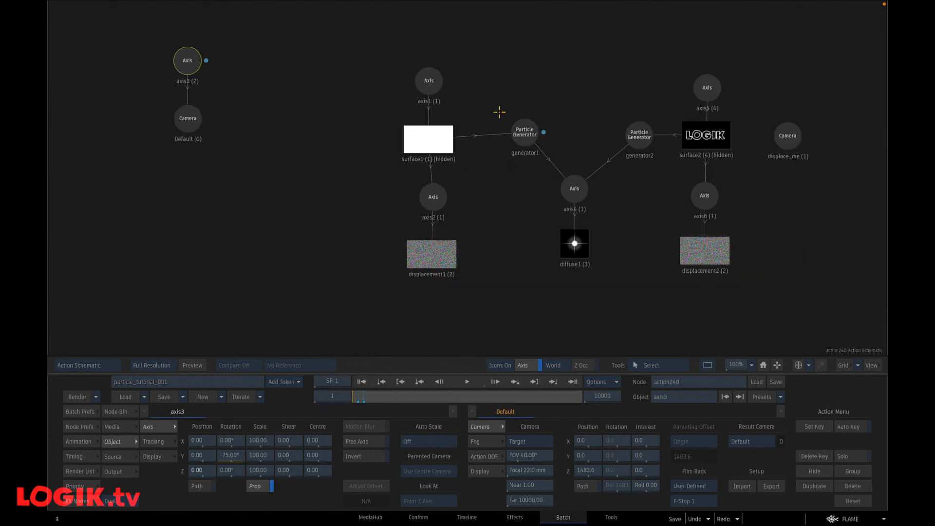
click(631, 132)
click(524, 131)
drag(526, 137, 525, 140)
drag(574, 198, 537, 204)
Add a Particle Animator node beneath generator2 and connect it as the generator's child
click(638, 141)
click(638, 139)
mouse_move(467, 525)
key(p)
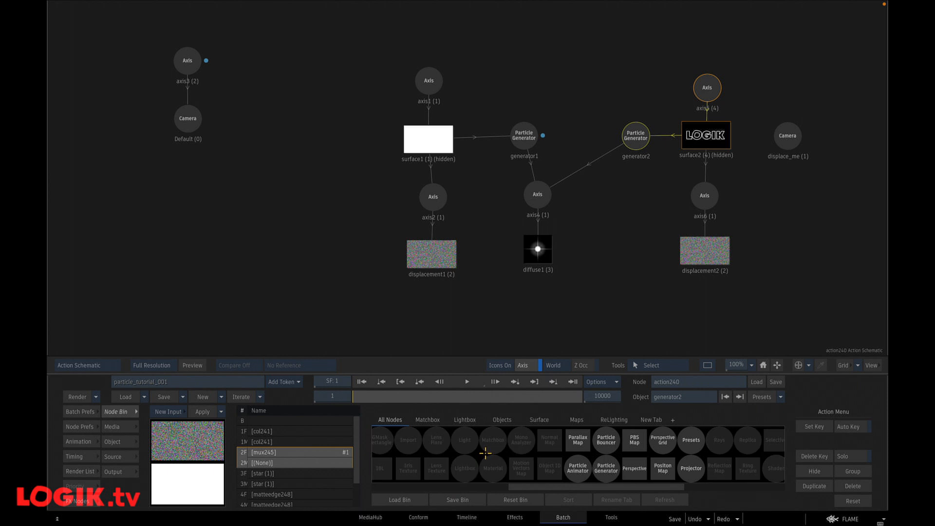
drag(578, 470, 632, 194)
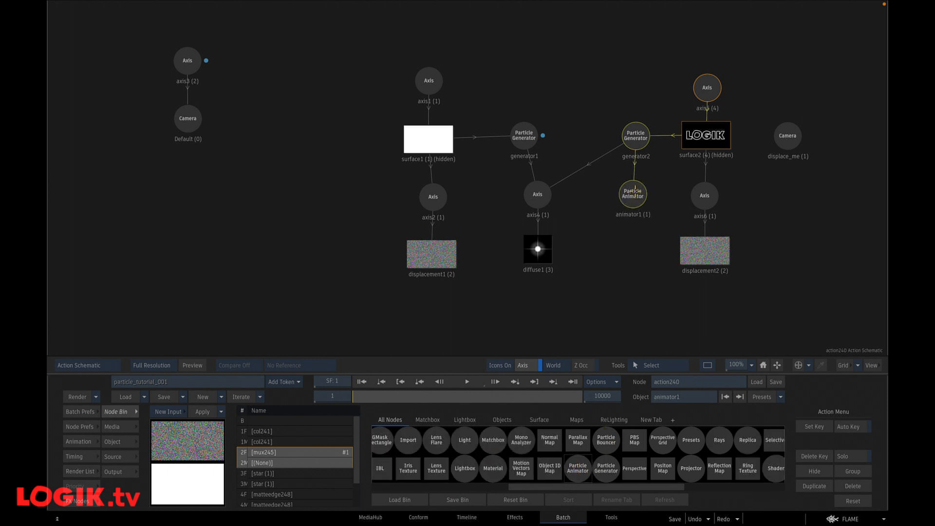
Switch animator1 to Function mode and enter the expression transparency = sin (lifetime1 * PI)
click(169, 425)
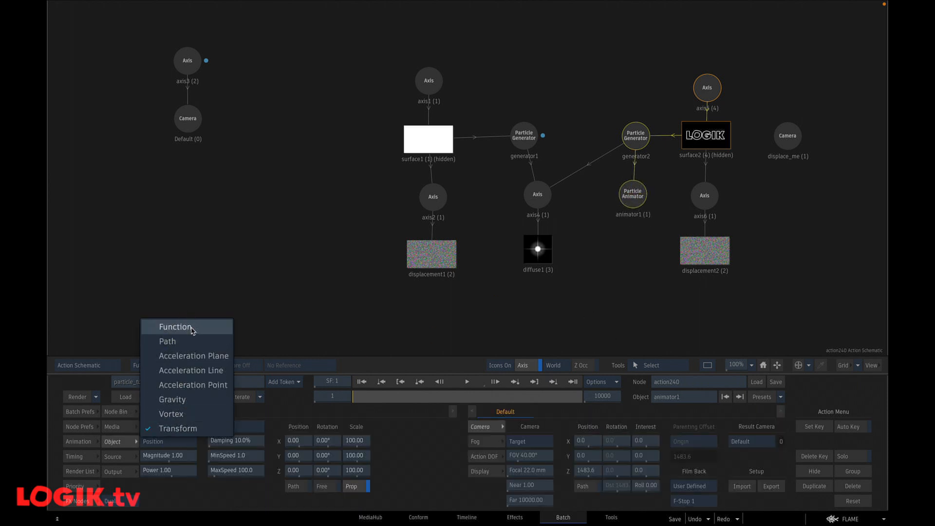
click(172, 326)
click(229, 502)
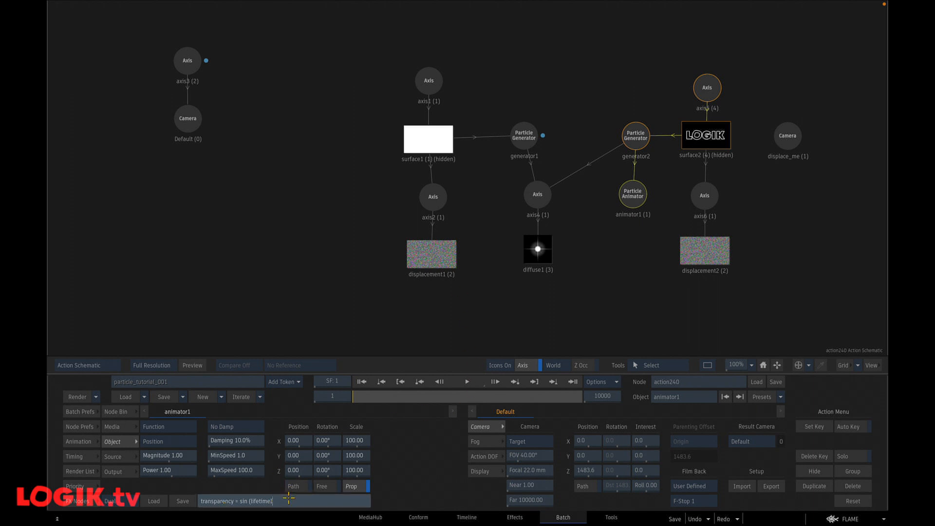
text())
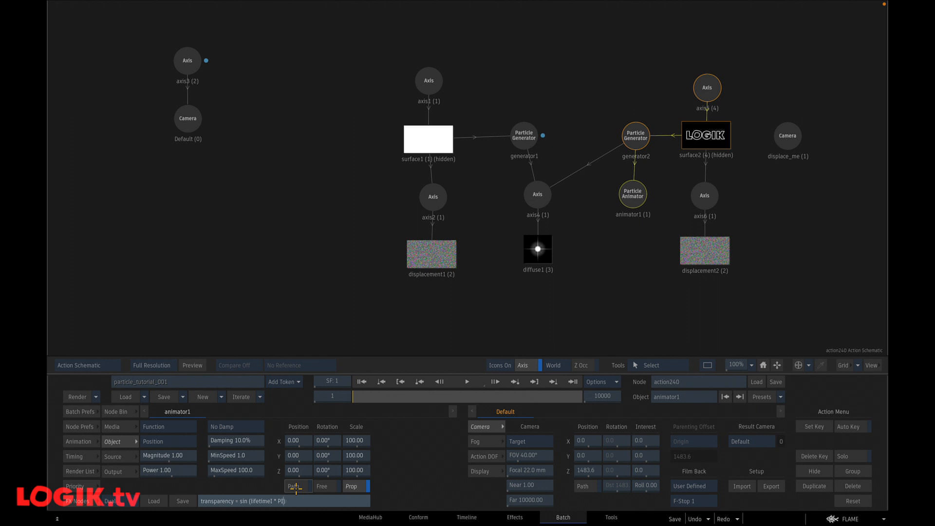
key(Return)
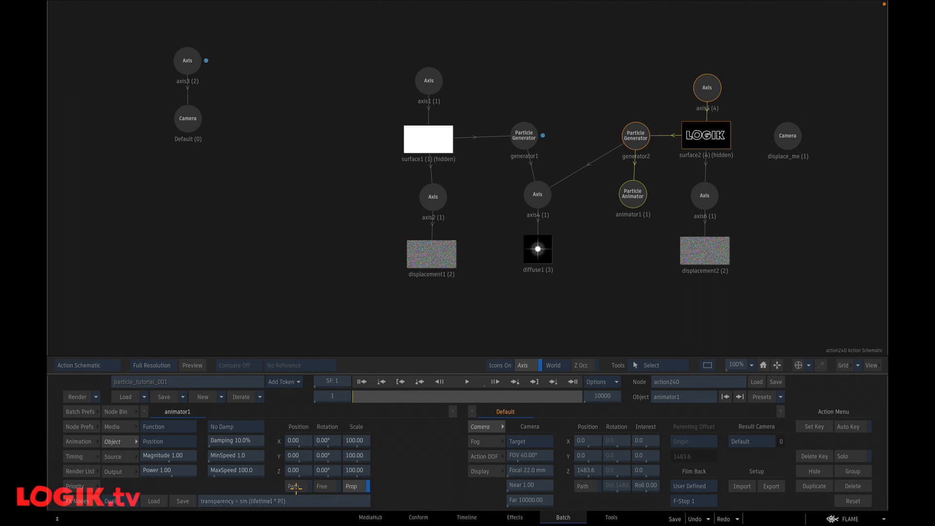
Play the star particles' fade and camera move through the output view, restarting once from the first frame
key(F4)
click(466, 382)
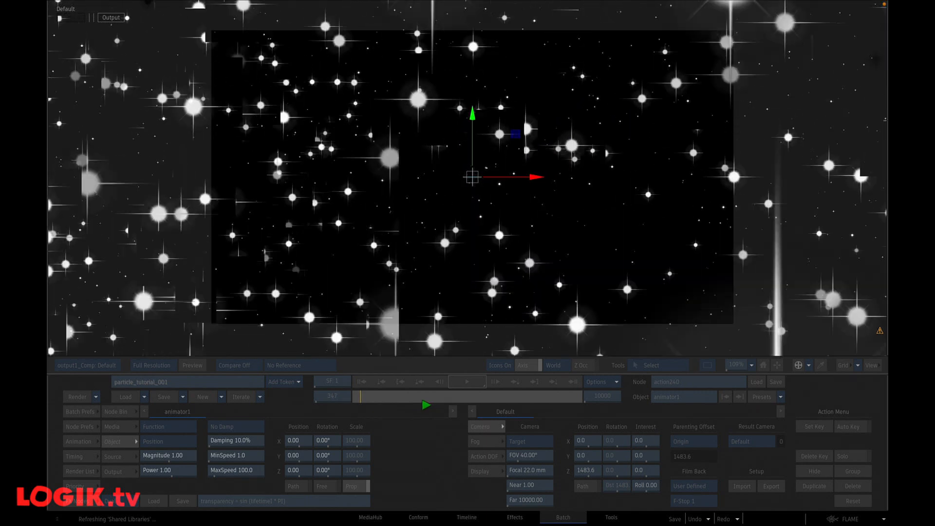
click(463, 381)
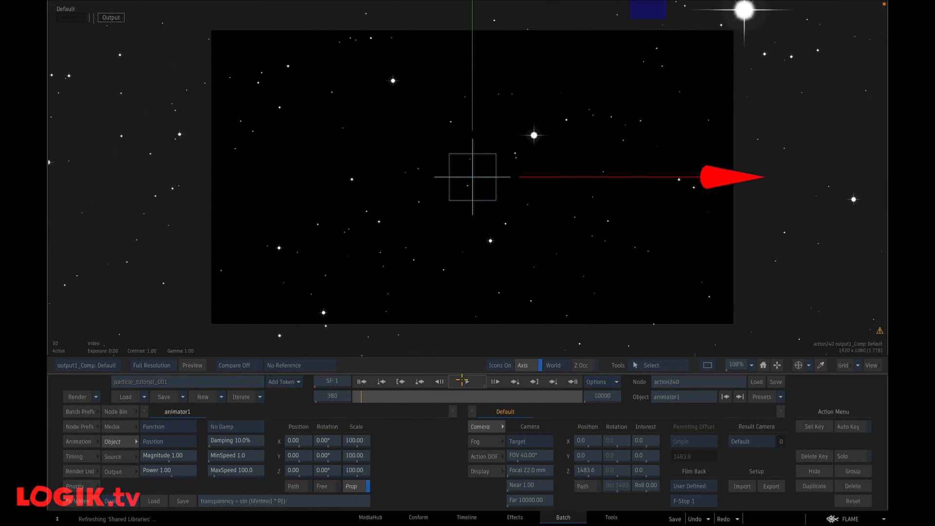
click(357, 381)
click(466, 382)
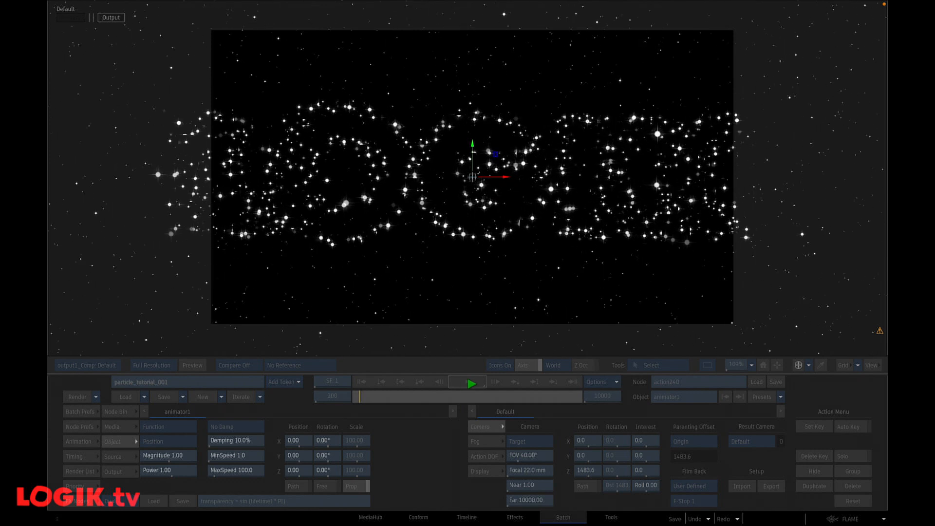
click(469, 381)
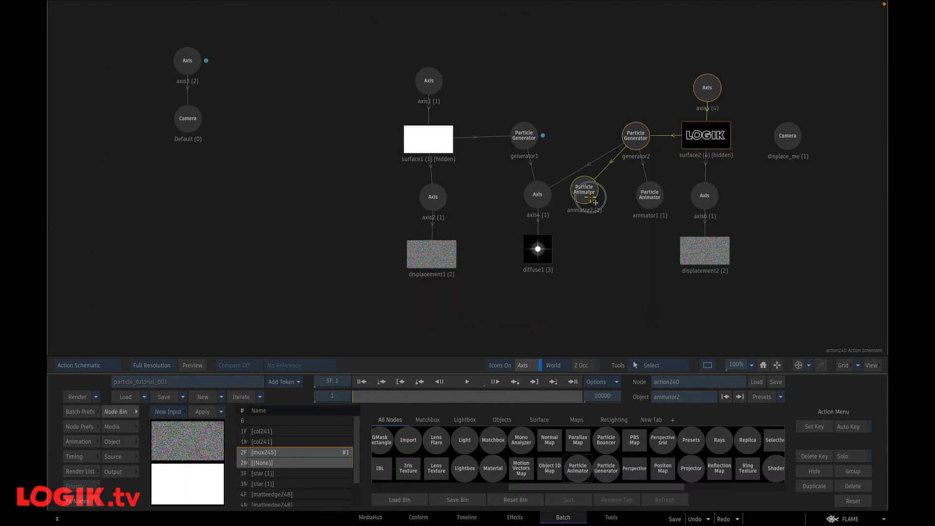
Place animator2 beneath generator1 and generator2 as a child of both, and switch it to Function mode
mouse_move(595, 202)
mouse_down()
mouse_move(560, 164)
mouse_move(598, 199)
mouse_up()
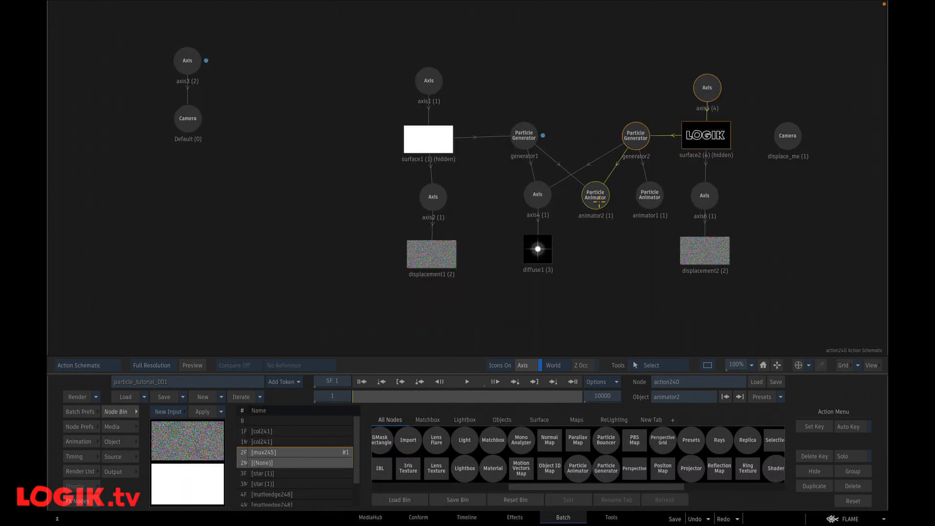
double_click(595, 195)
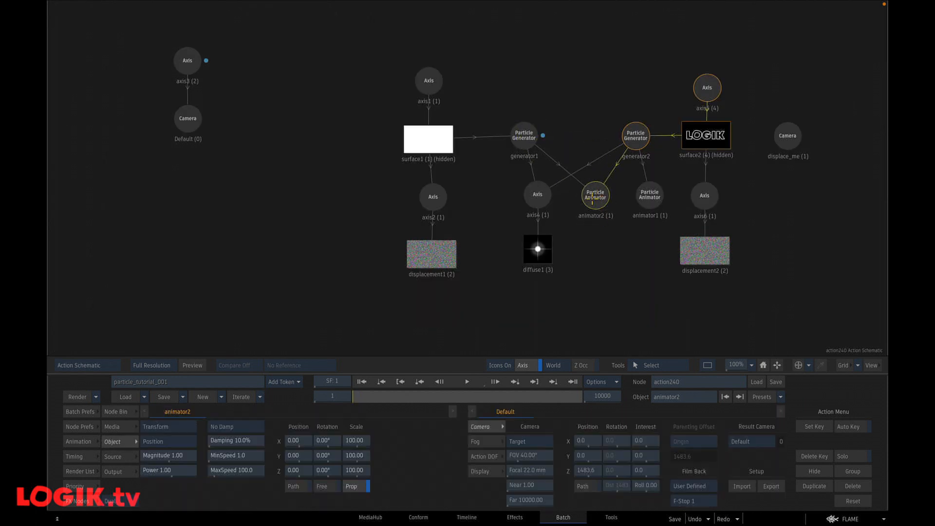
click(168, 427)
click(176, 327)
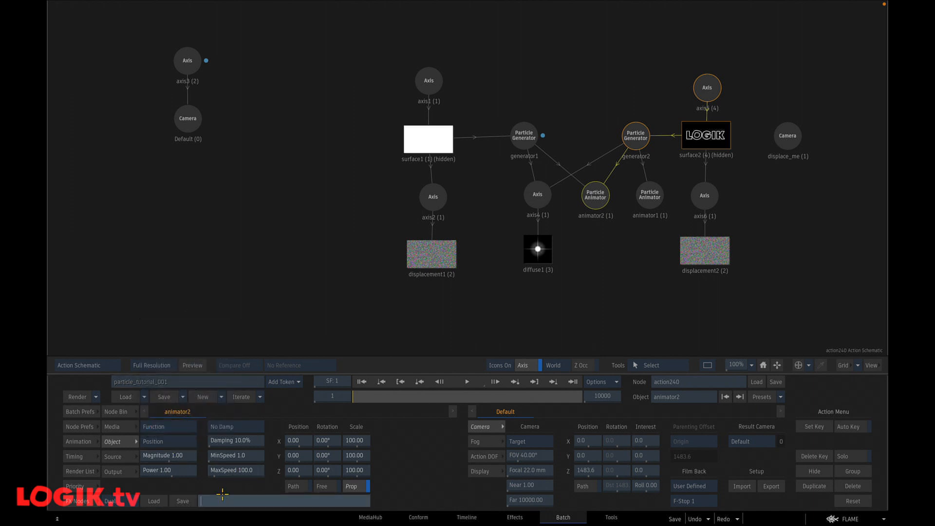
click(411, 322)
click(594, 205)
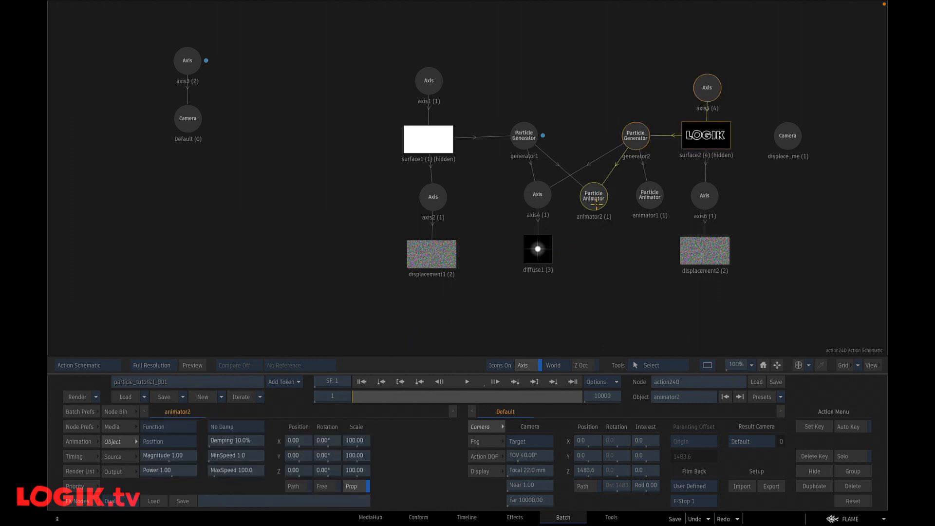
click(628, 207)
click(594, 199)
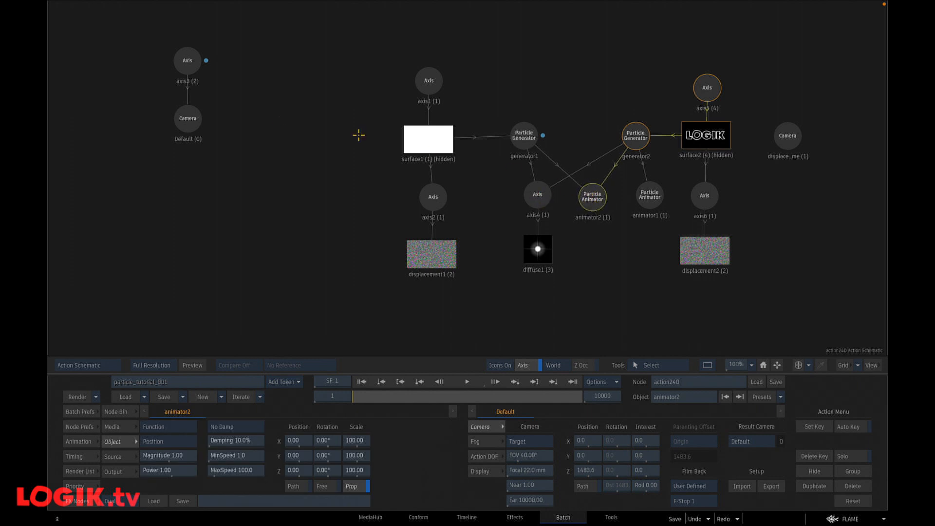
Select the Default camera and play its travel through the particles in the Top view, replaying from the first frame
click(188, 118)
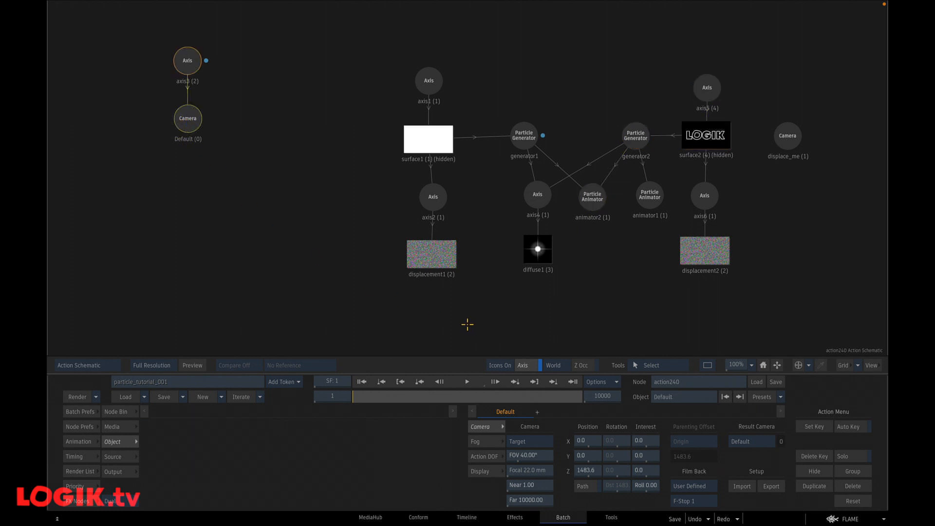
click(224, 122)
click(188, 118)
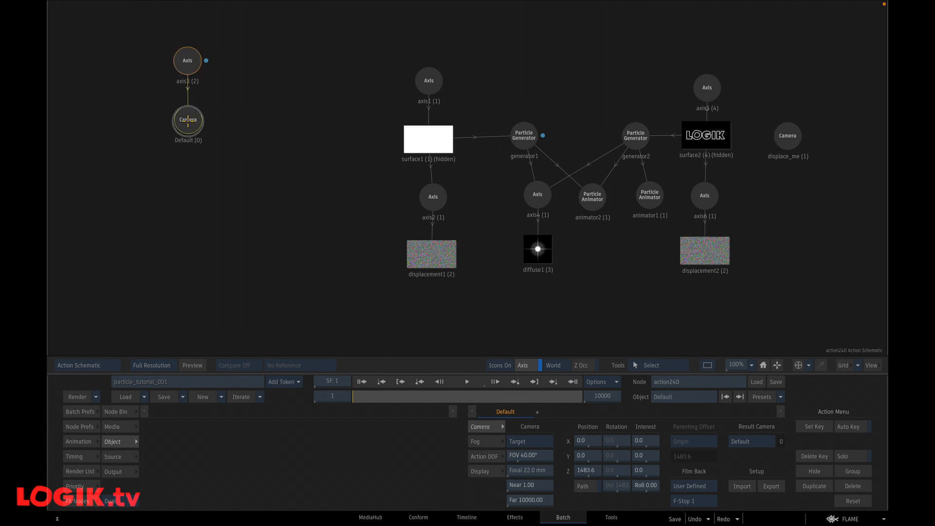
key(grave)
click(467, 381)
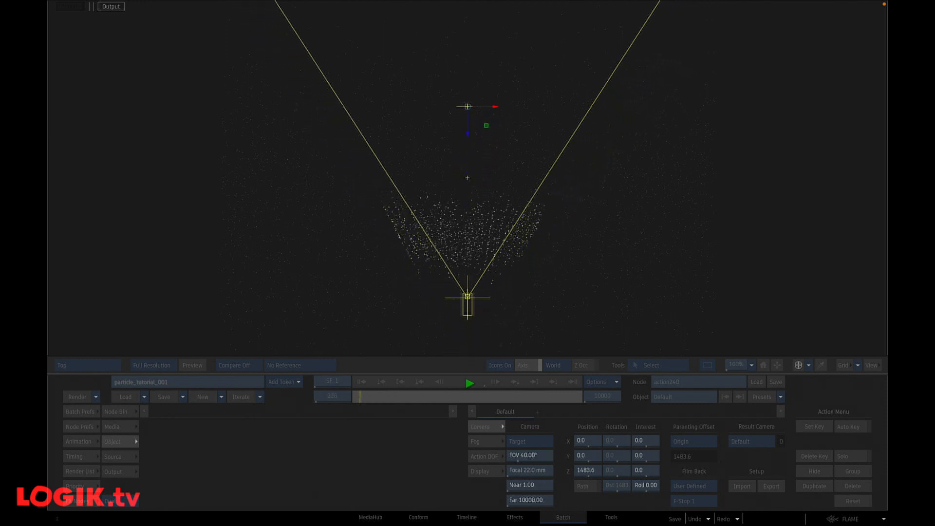
click(469, 383)
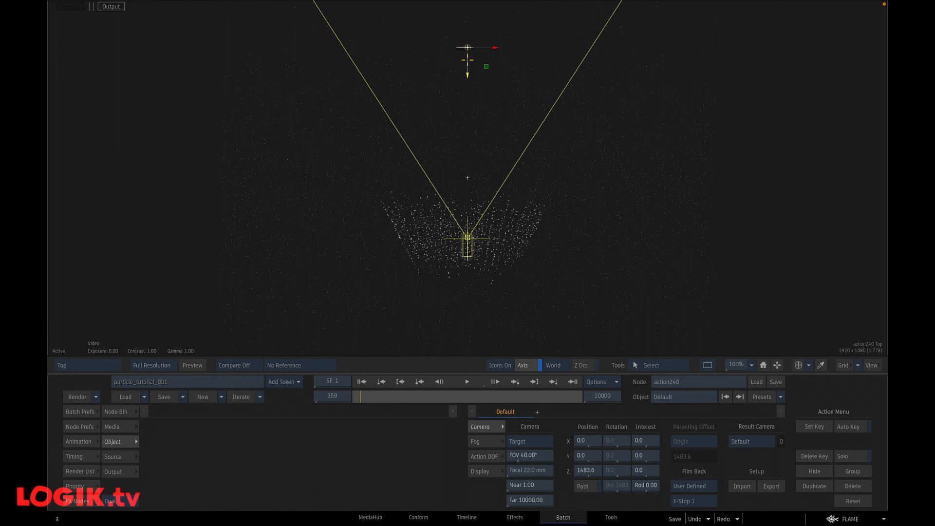
click(361, 381)
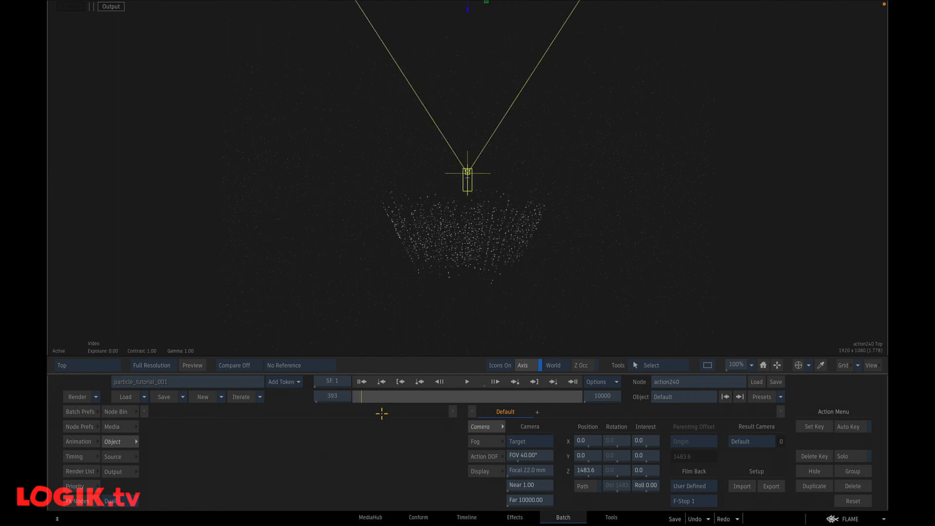
click(362, 381)
click(466, 382)
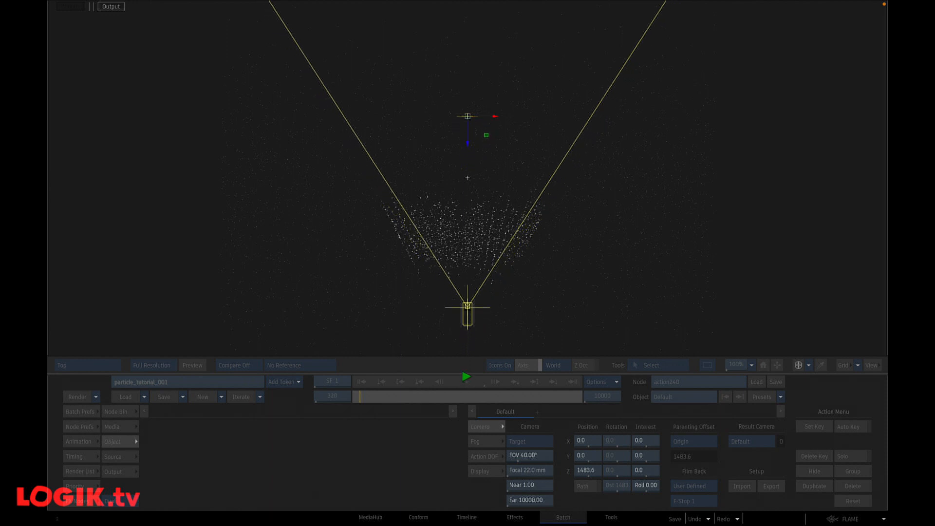
click(467, 378)
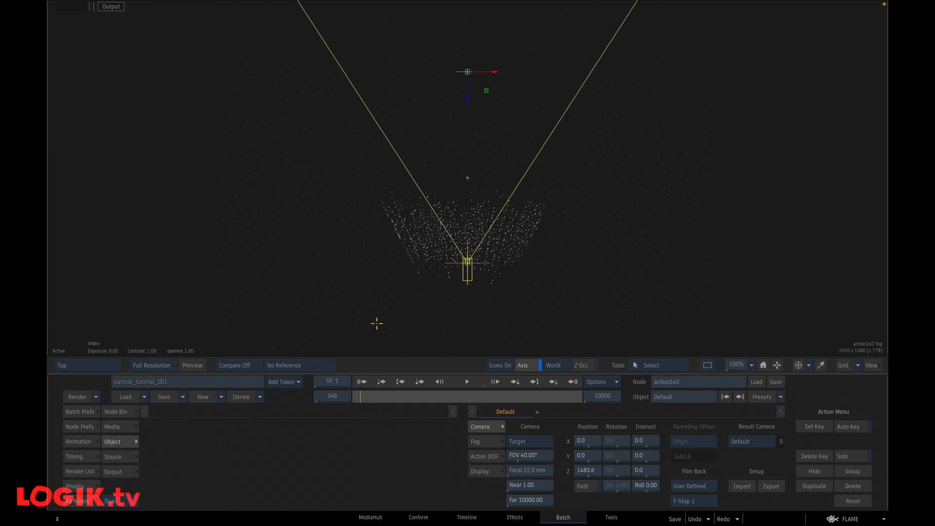
Add a new Axis node to the schematic and place it beside the Default camera
key(F4)
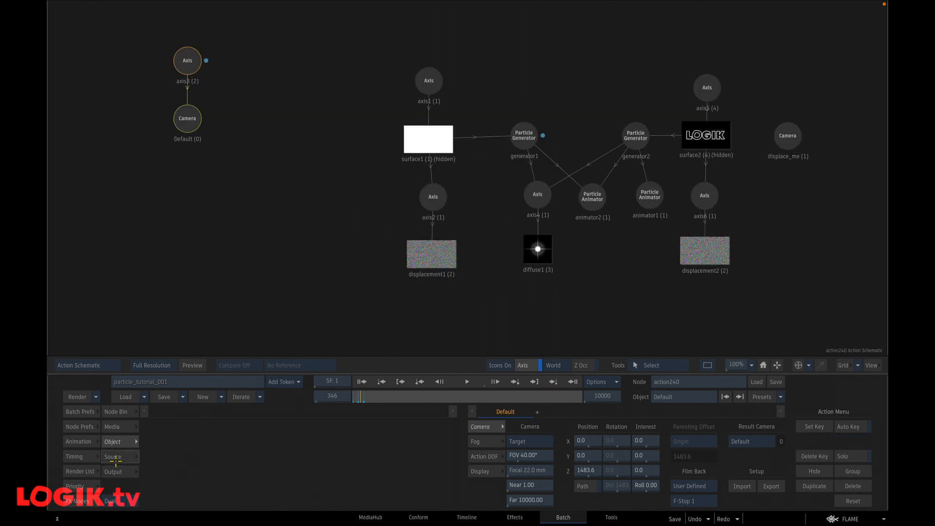
key(grave)
key(a)
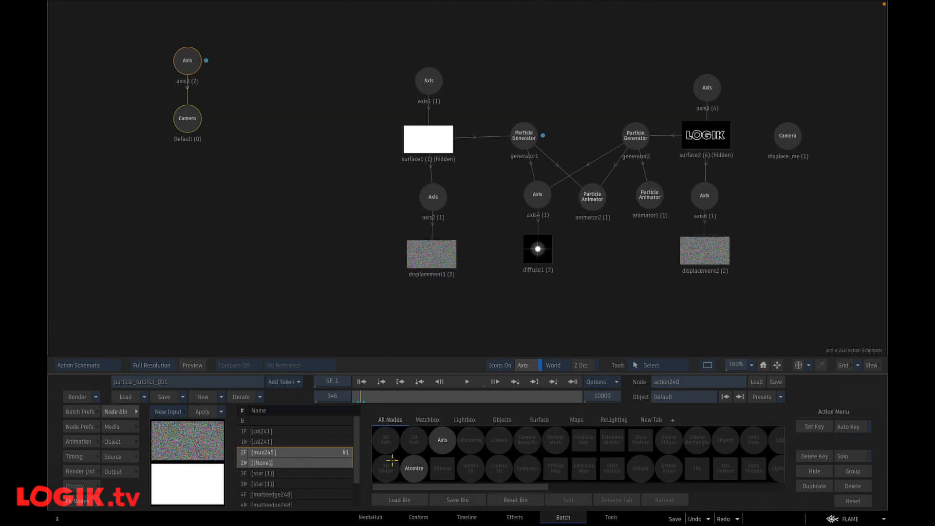
double_click(442, 440)
drag(793, 90, 254, 117)
key(grave)
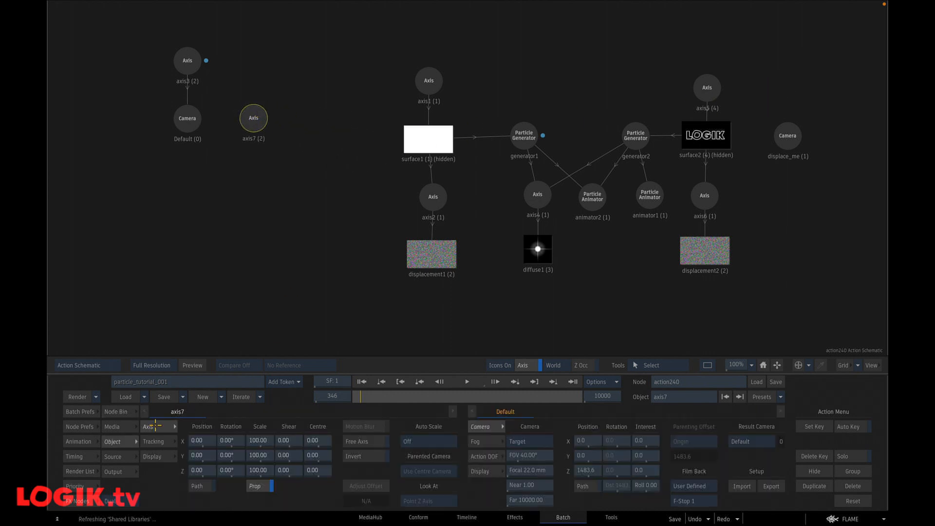
Show axis7's animation channels and expand its position channels down to z
click(79, 442)
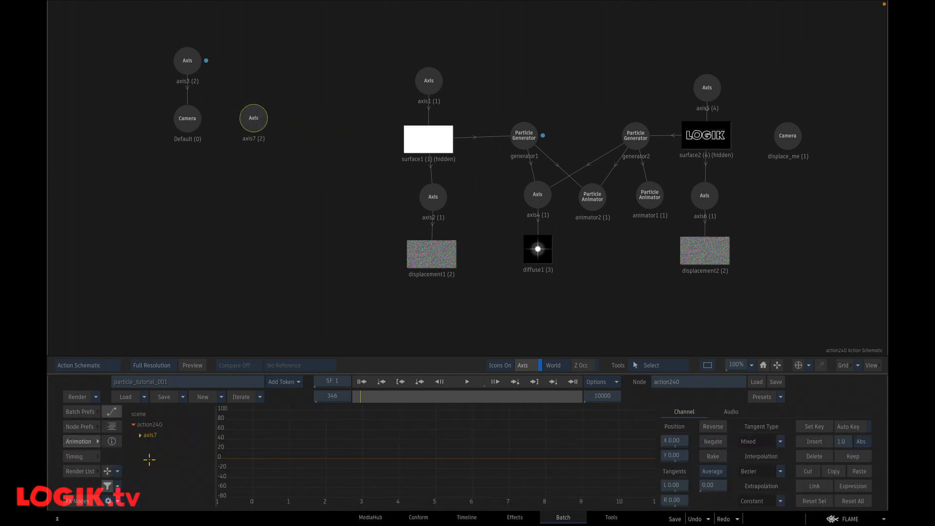
click(140, 435)
click(146, 445)
click(153, 477)
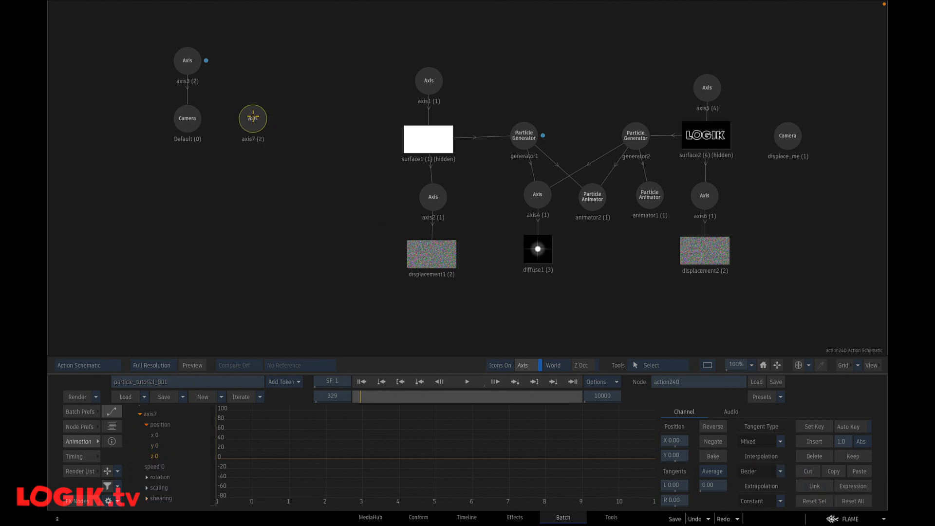
drag(253, 118, 250, 120)
click(187, 117)
click(187, 62)
click(189, 122)
click(187, 63)
click(188, 118)
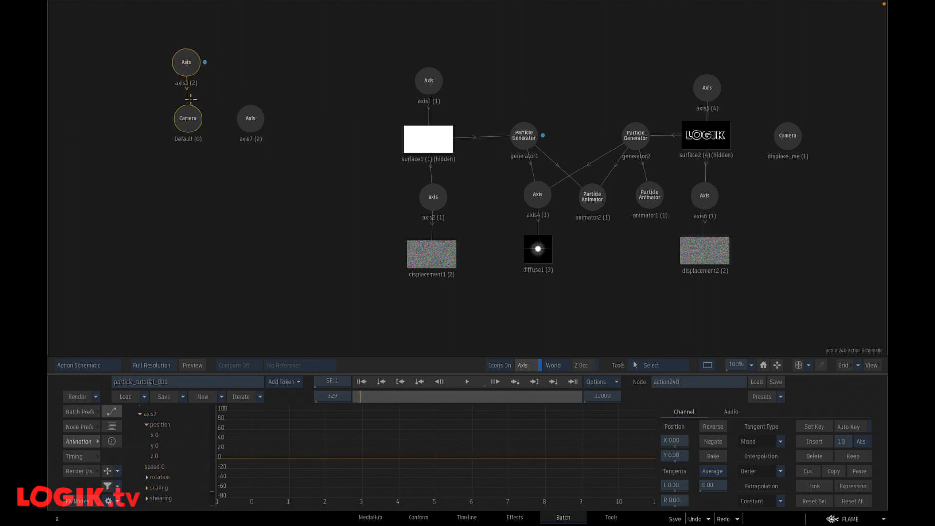
click(250, 120)
click(188, 117)
click(186, 66)
click(187, 116)
click(186, 64)
click(187, 116)
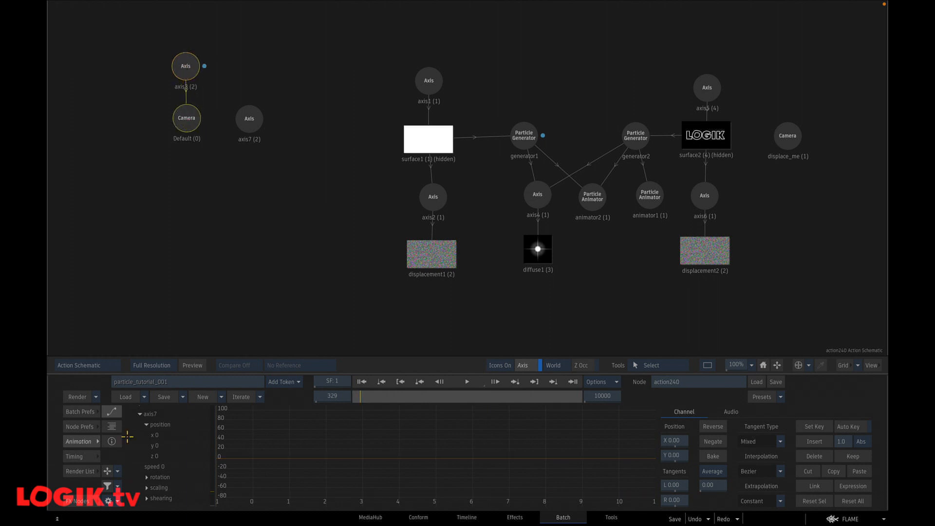
Drive axis7's z position with the expression Default.position.z+axis3.position.z
click(135, 457)
key(ctrl+e)
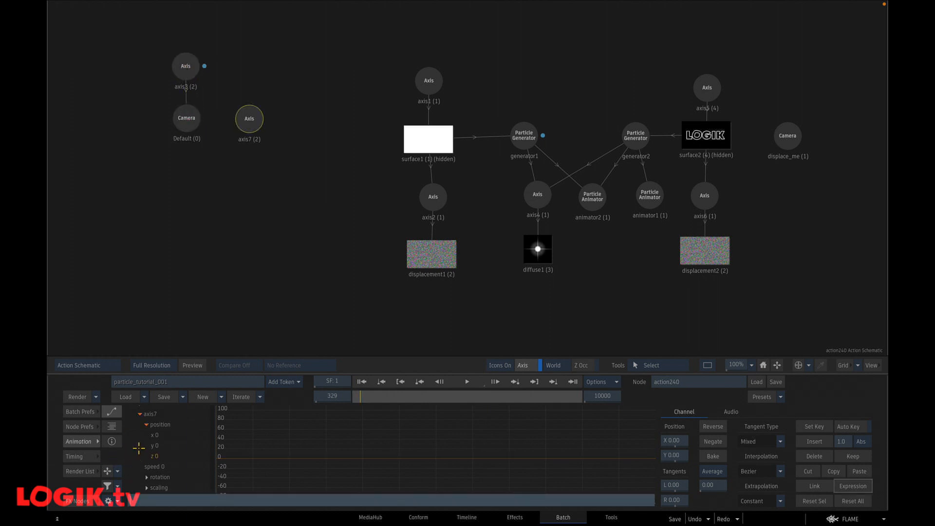
text(Default.positi)
text(on)
text(.z.)
text(axis3)
text(.posiutiul)
key(BackSpace)
key(BackSpace)
key(BackSpace)
key(BackSpace)
key(BackSpace)
text(tion)
key(Return)
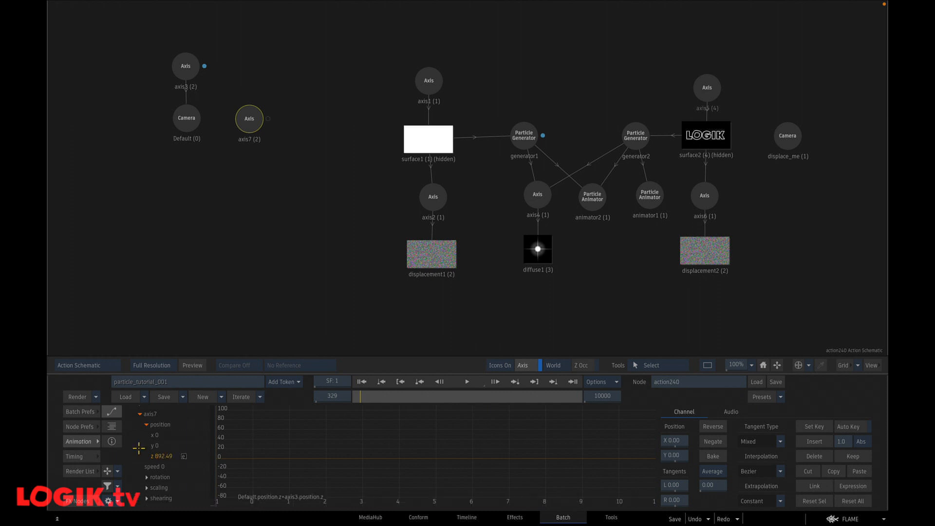
Play the animation twice in the Top view to check that axis7 follows the camera, and return to the first frame
key(grave)
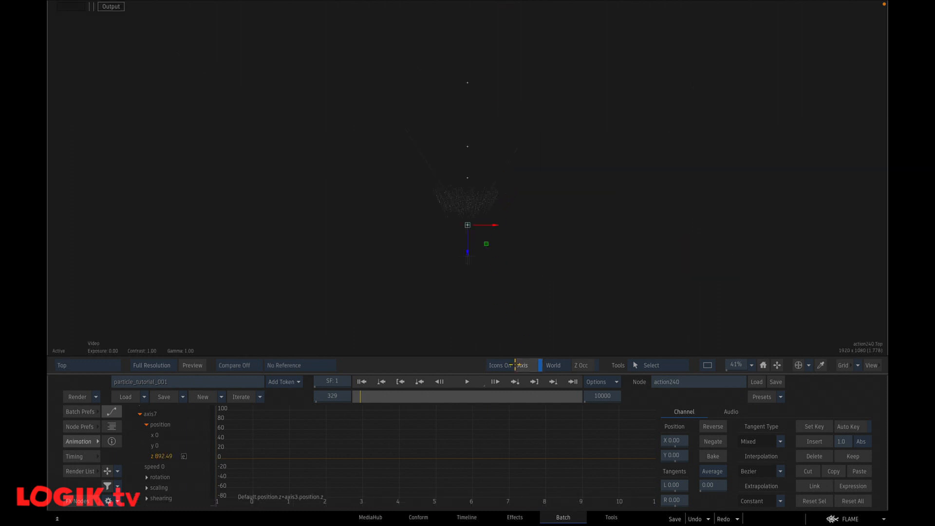
click(467, 382)
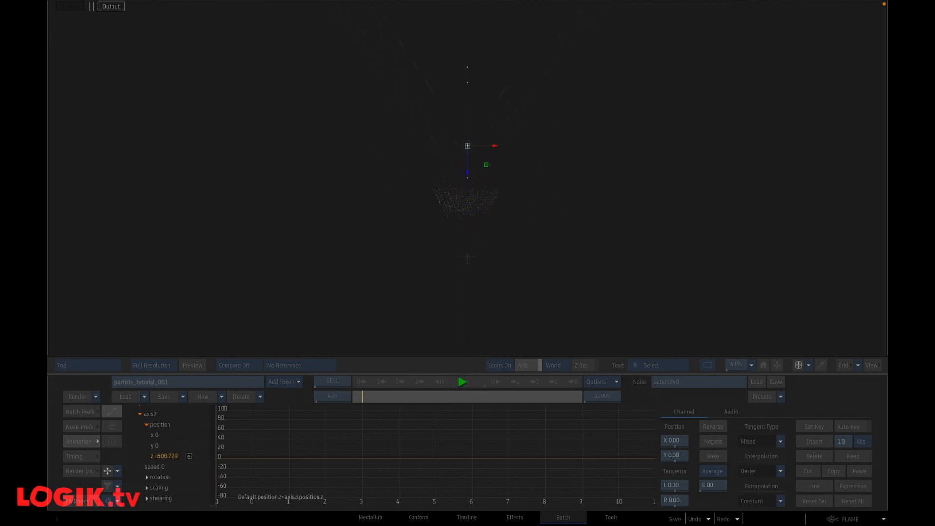
click(463, 375)
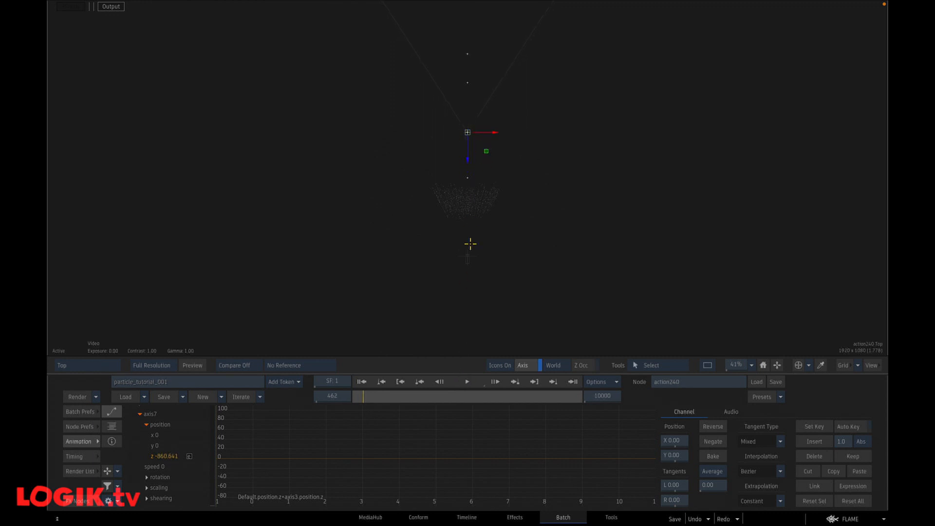
click(360, 382)
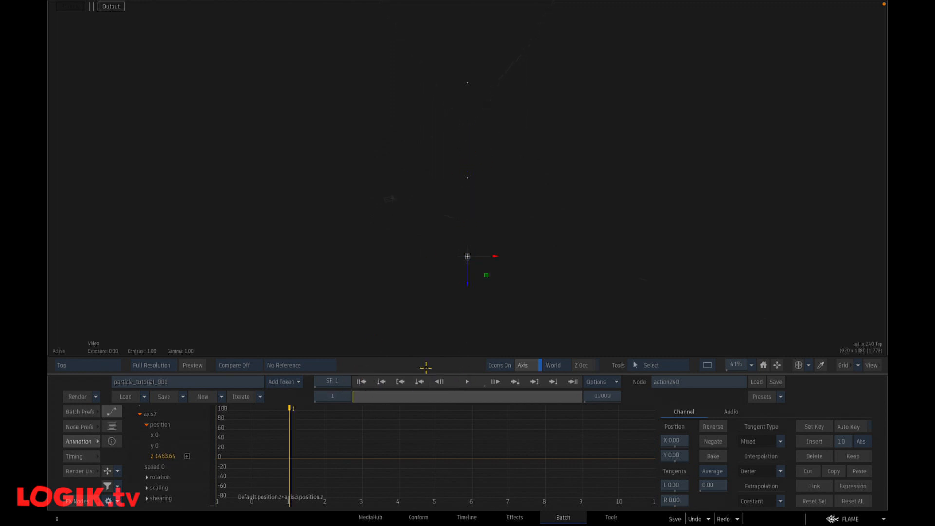
click(467, 382)
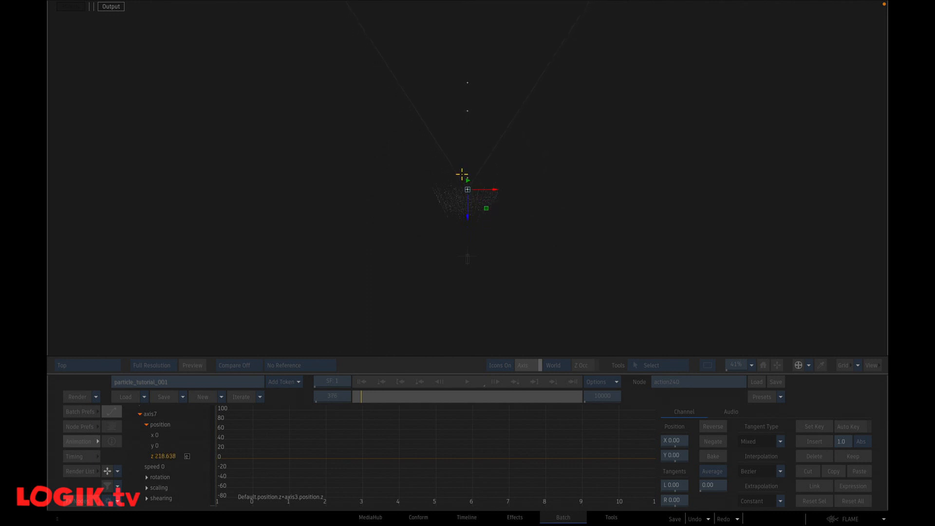
click(466, 381)
click(358, 381)
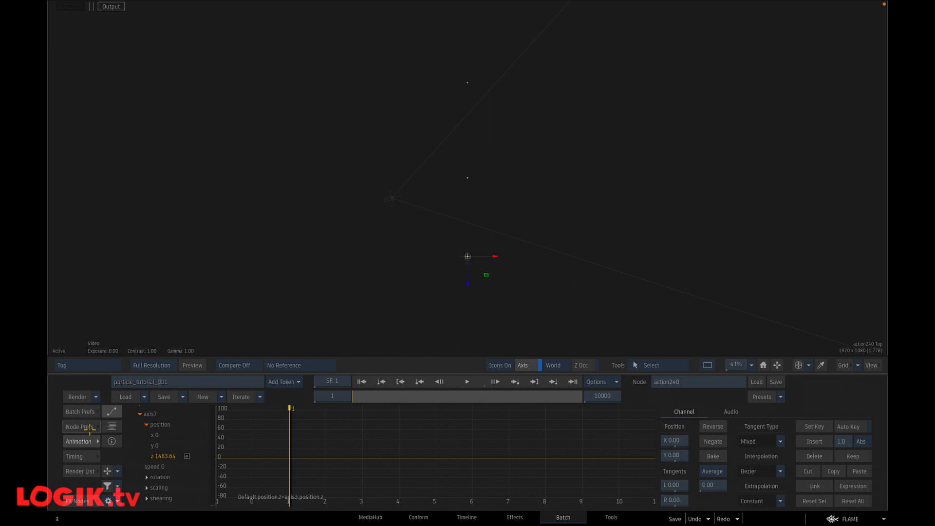
Link the Magnitude channel of the particle animator animator2 to axis7's z position
key(Escape)
click(589, 203)
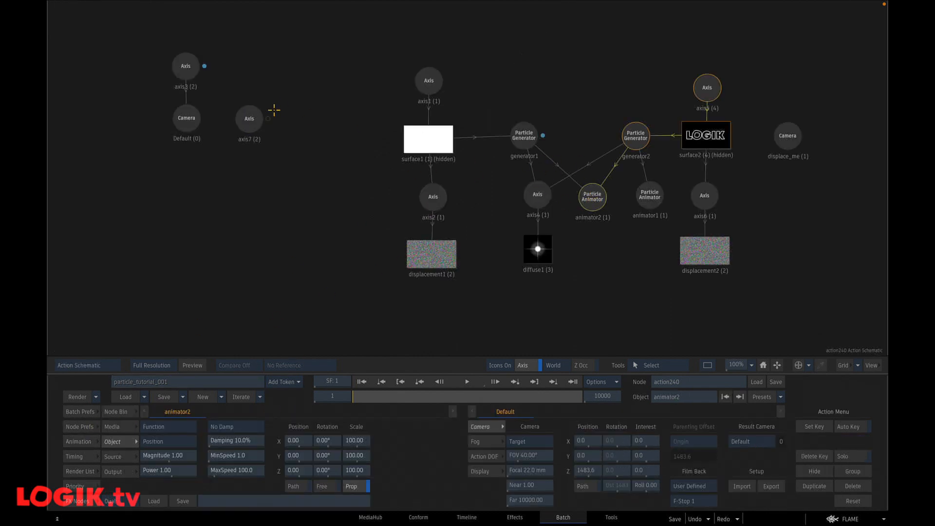
click(249, 118)
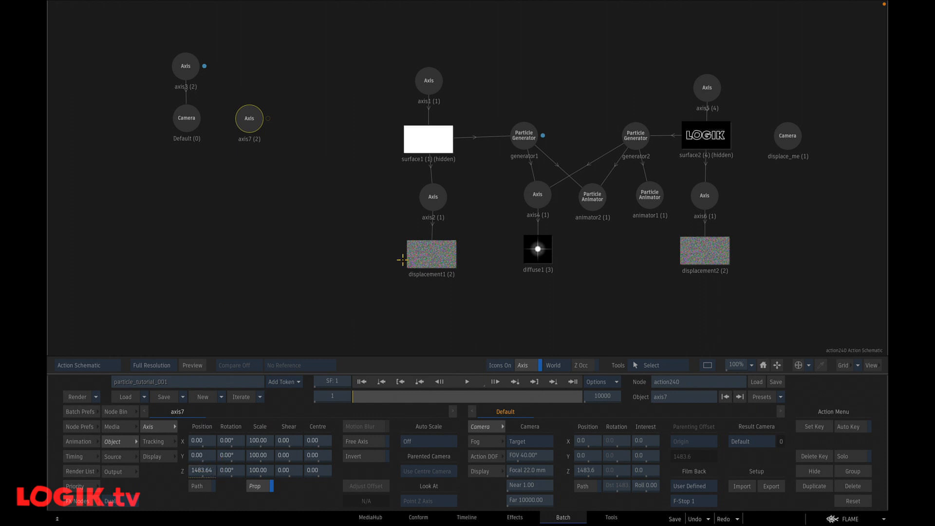
click(591, 196)
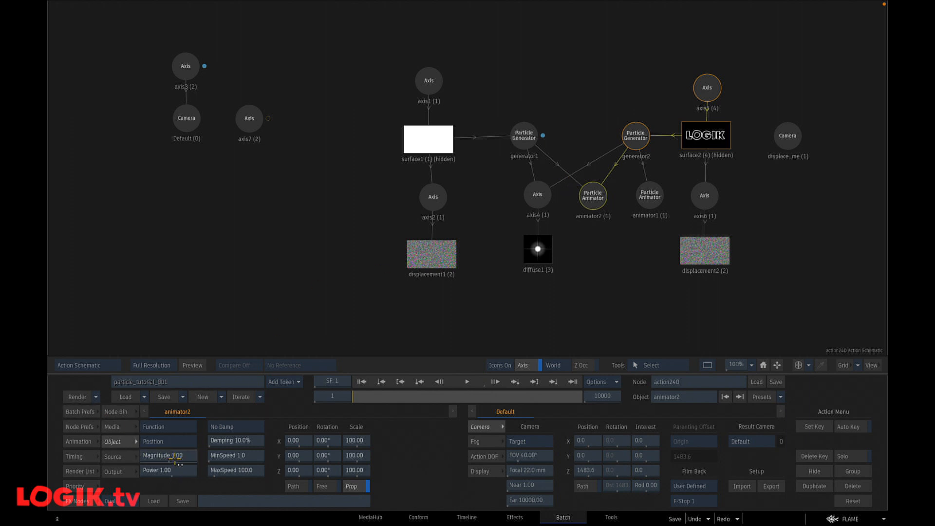
click(254, 117)
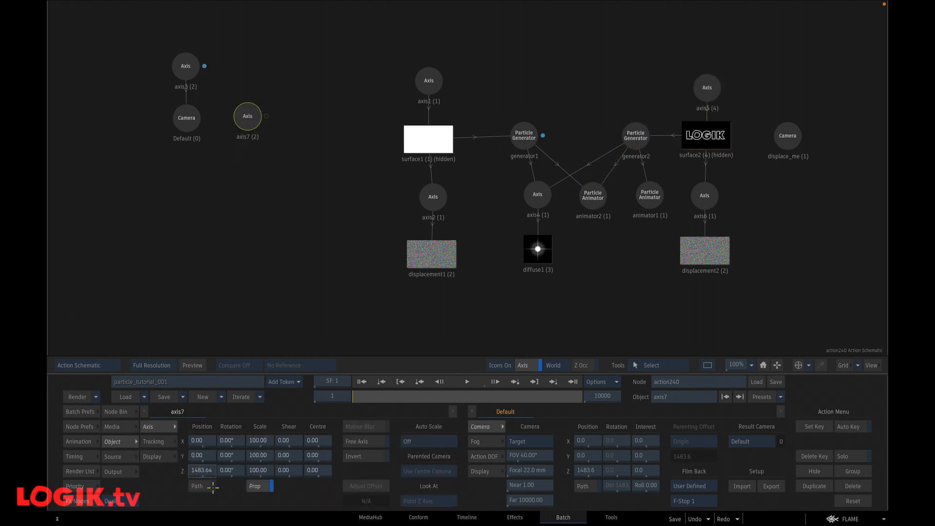
right_click(200, 470)
click(266, 492)
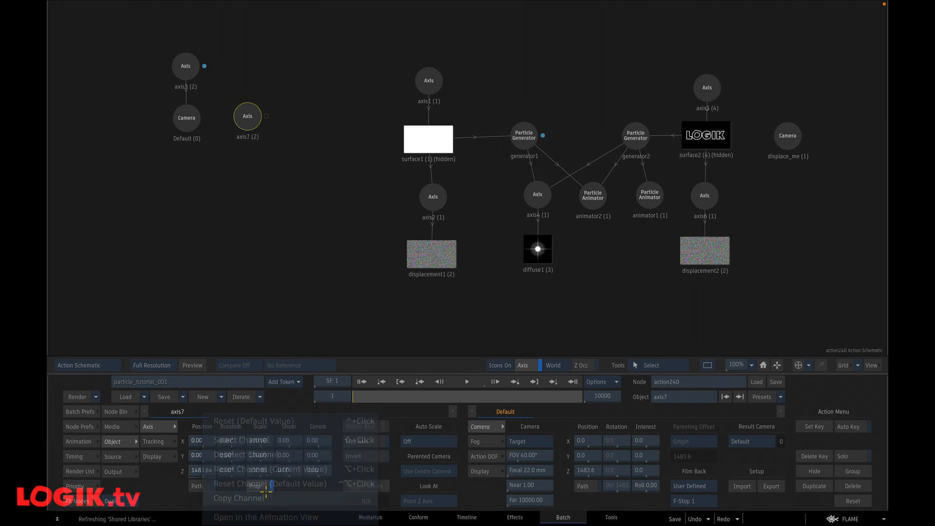
click(592, 195)
right_click(176, 455)
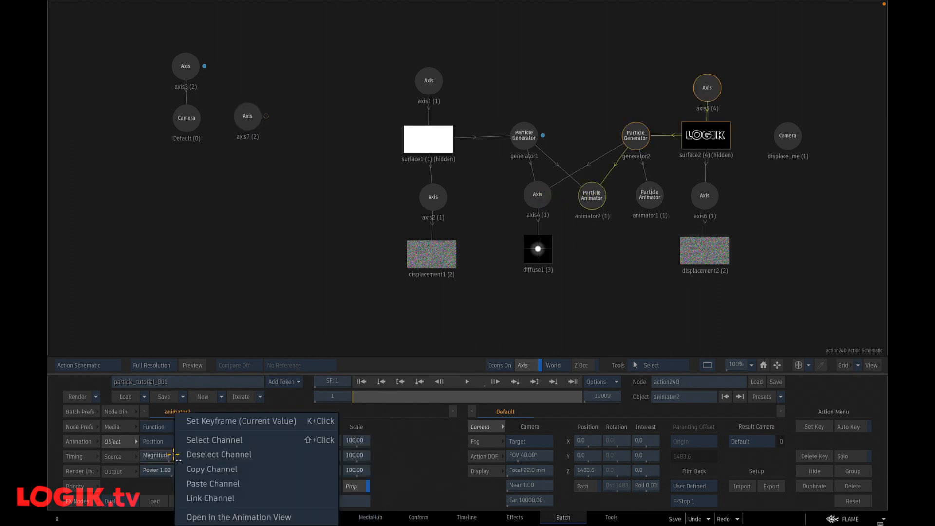
click(241, 497)
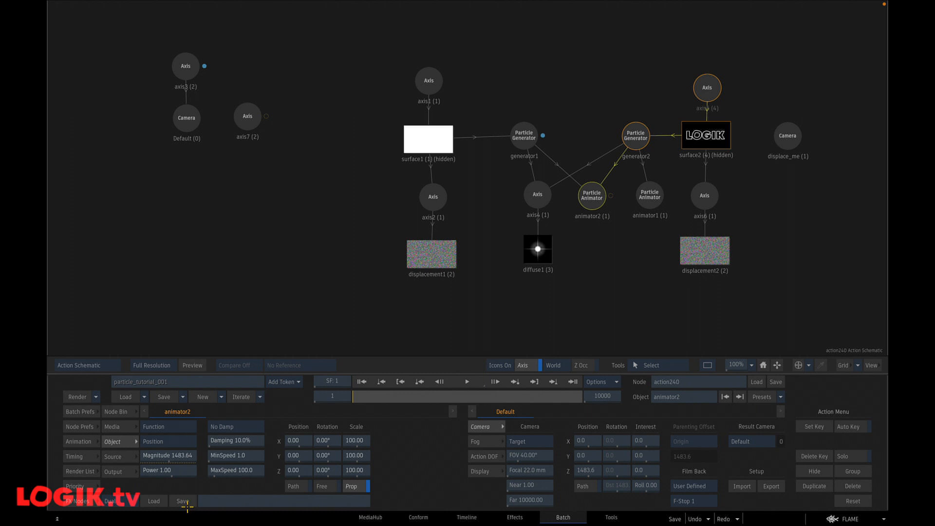
Enter animator2's function as size = size * smoothstep (minSpeed, maxSpeed, length((0, 0, magnitude)-pos))
click(224, 496)
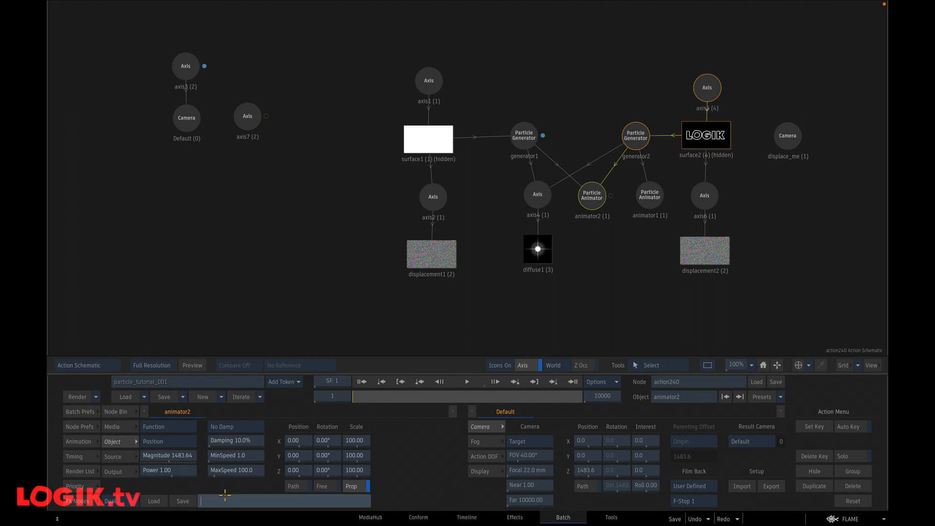
text(size = siz)
text(e * smoothstep ()
text(minSpeed, maxSpeed, length)
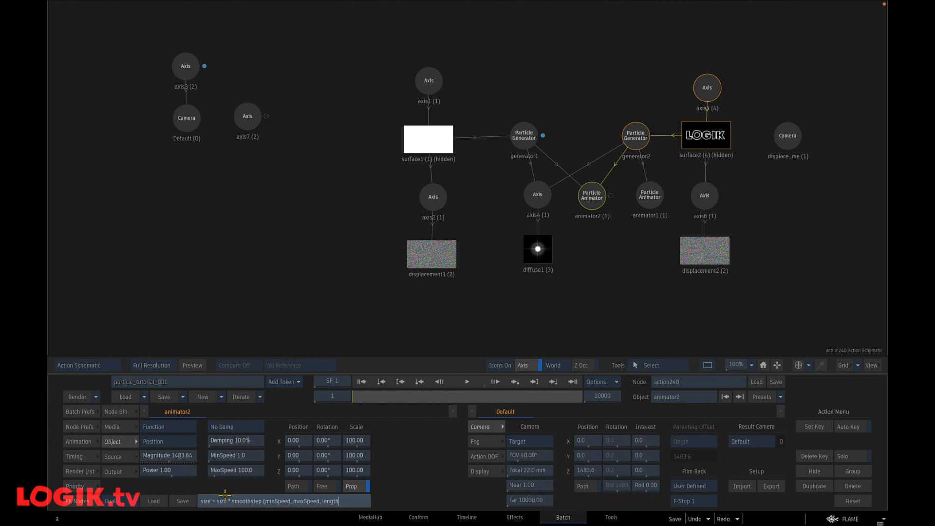
text(()
text((0, 0, magnitude)
text()))
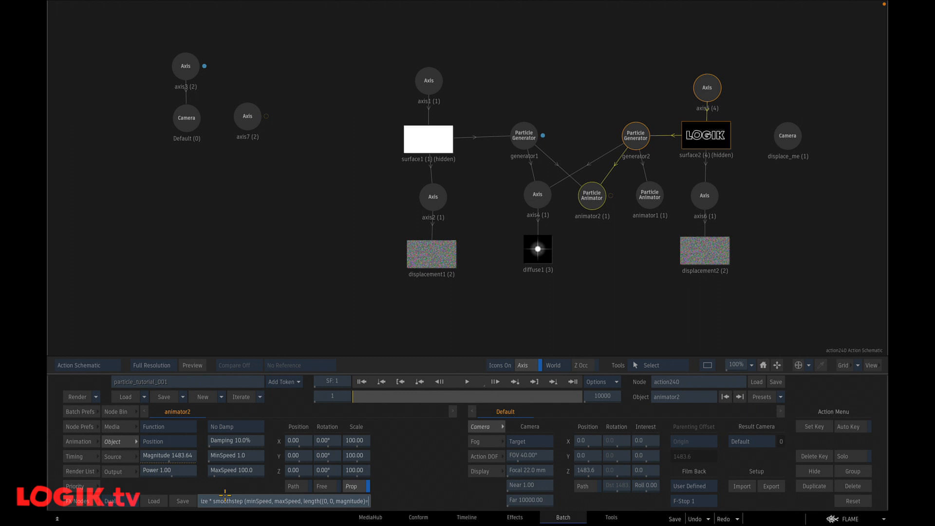
key(BackSpace)
text(-pos)
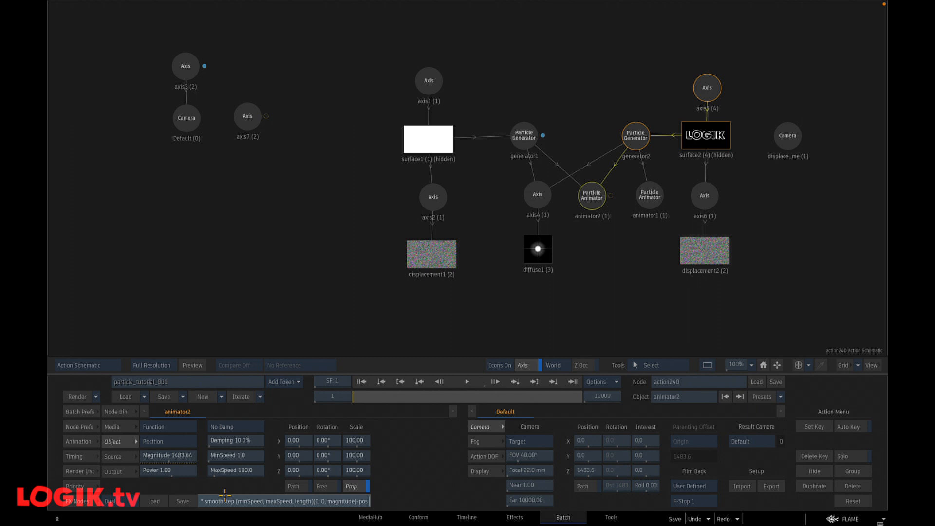
text()))
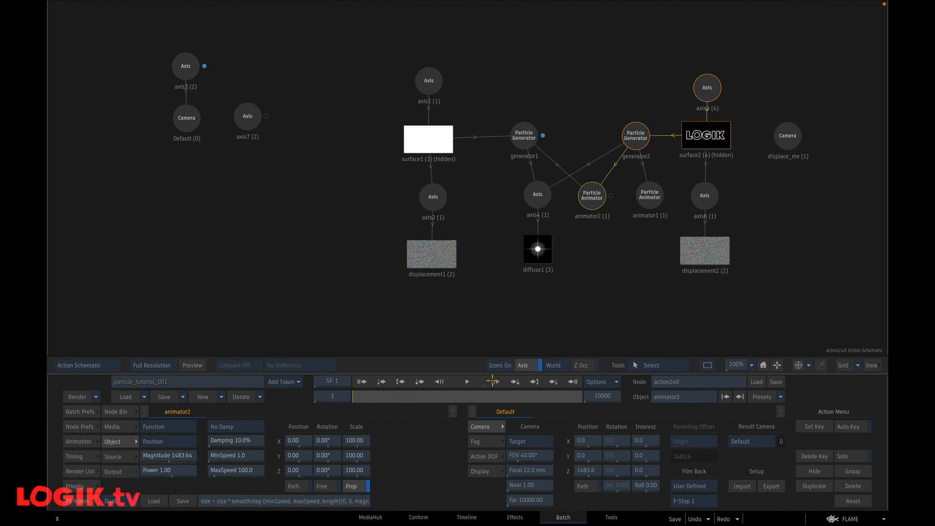
Set animator2's MinSpeed to 50 and MaxSpeed to 1000, then preview the animation through the Default camera and return to the first frame
key(F1)
click(466, 382)
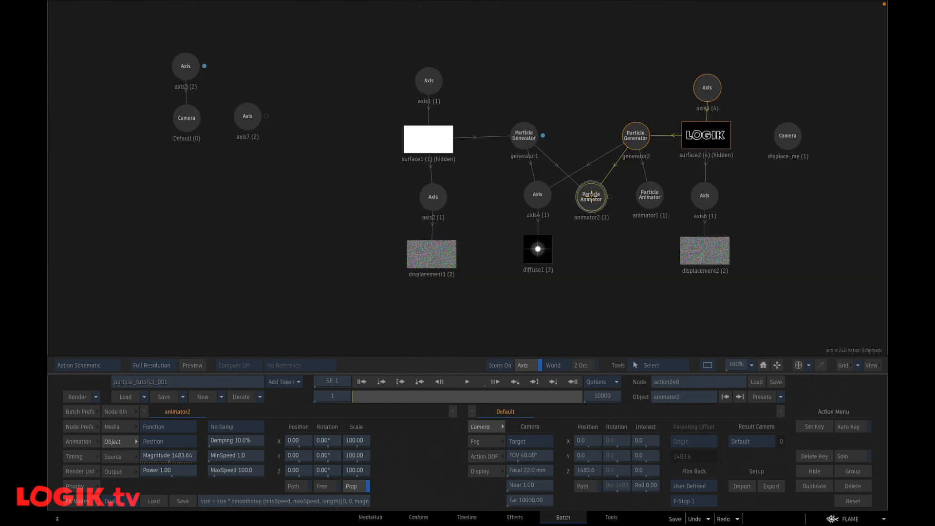
key(F4)
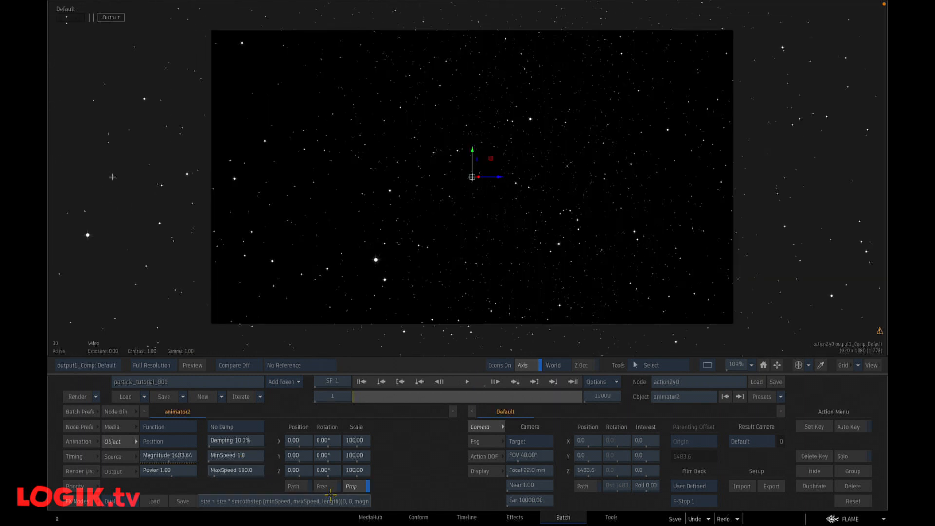
click(252, 457)
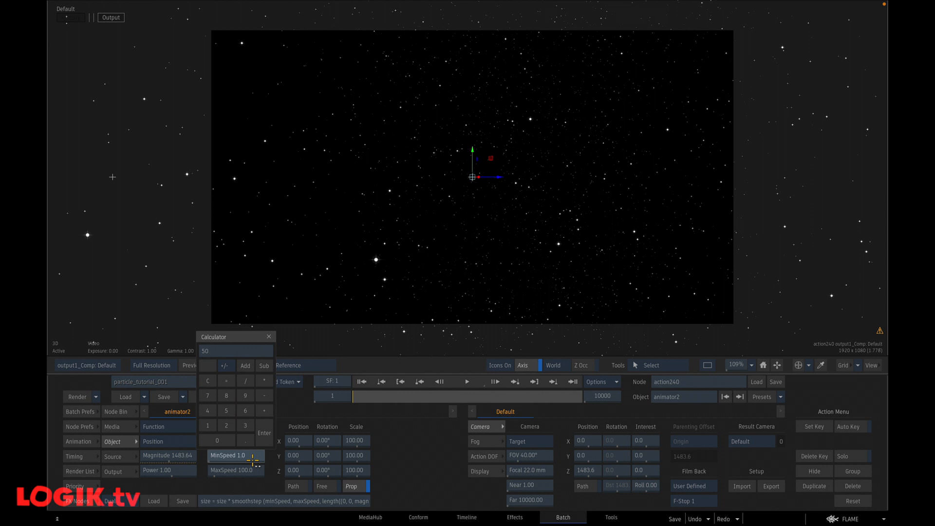
key(Return)
click(250, 469)
text(1000)
key(Return)
click(467, 380)
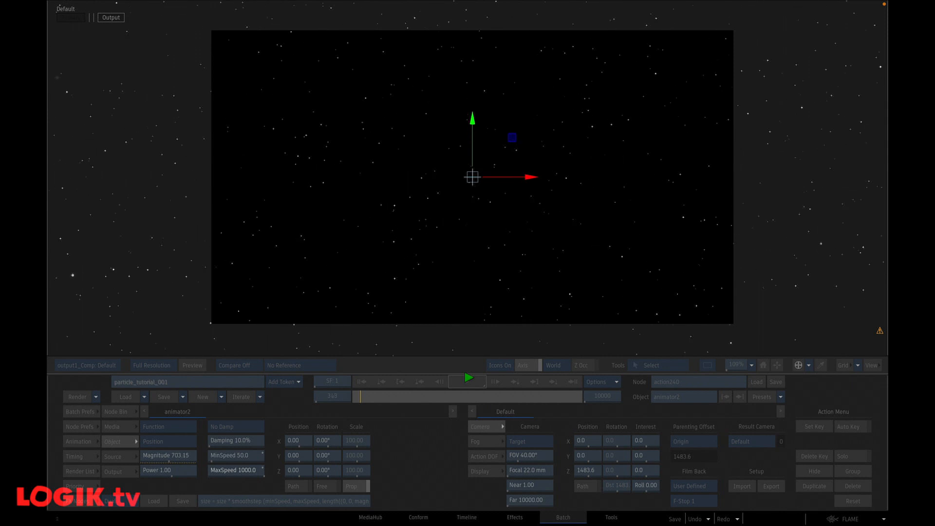
click(505, 412)
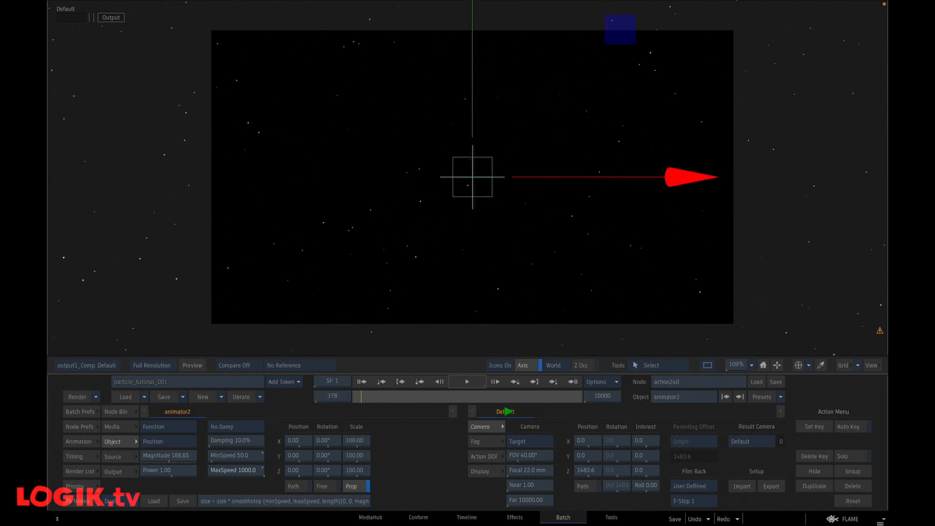
click(362, 382)
Set animator2's MaxSpeed to 500 and play the animation through the Default camera
click(243, 465)
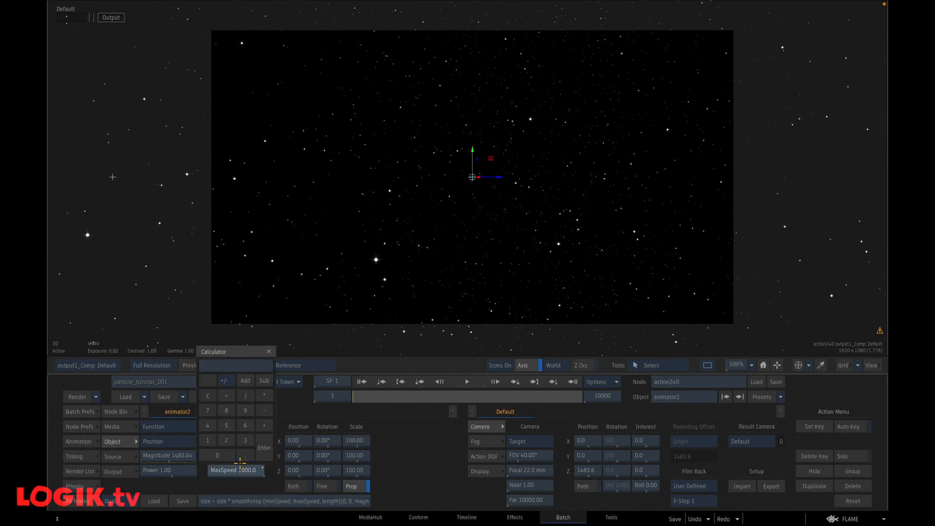
key(Return)
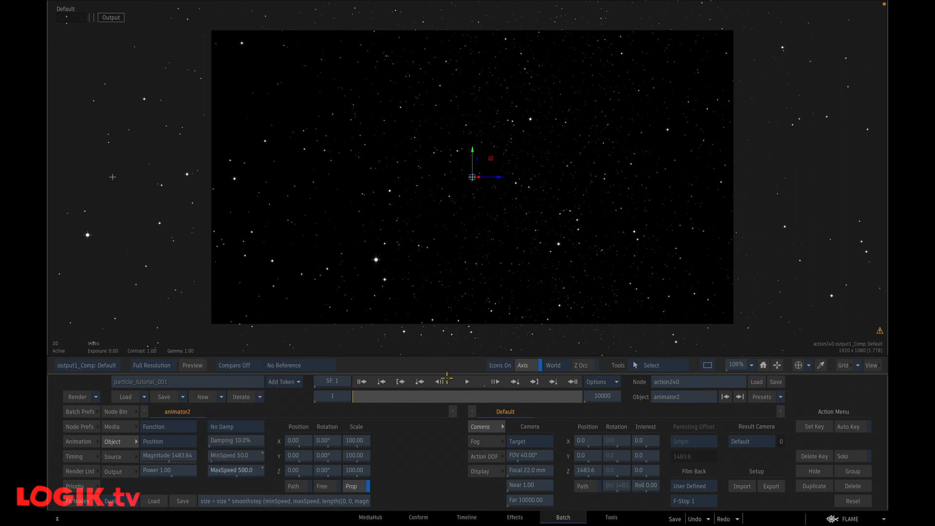
click(466, 382)
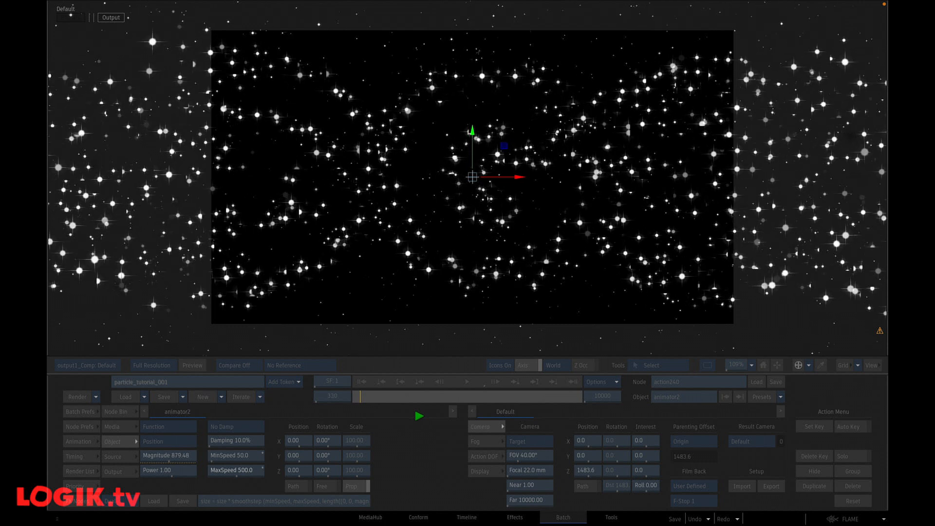
click(413, 417)
Review the particle Sort settings of generator2 and generator1, and set the Action node's rendering to Z-Buffer Off
key(Escape)
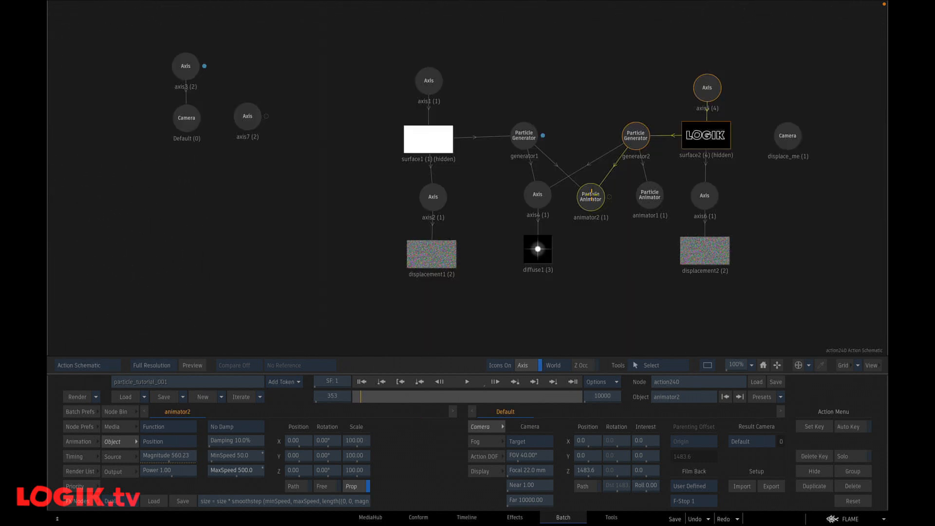
click(627, 139)
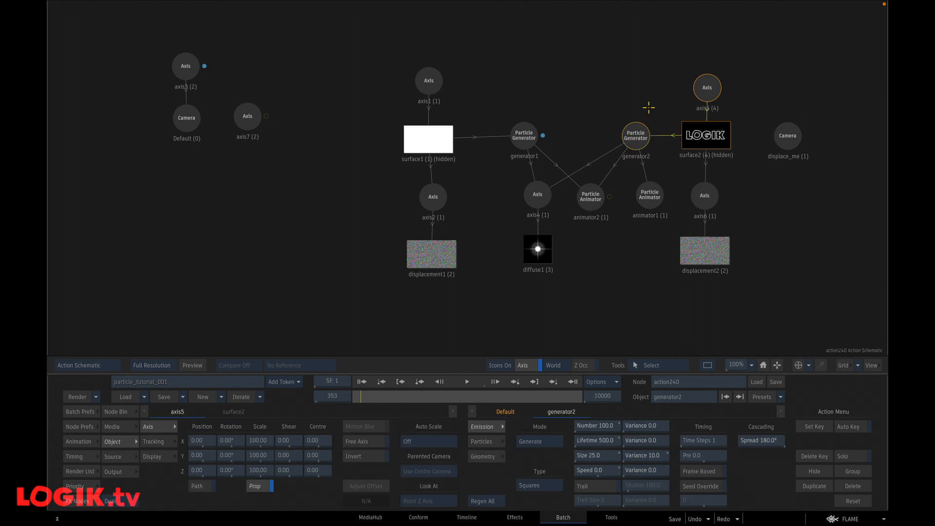
click(482, 441)
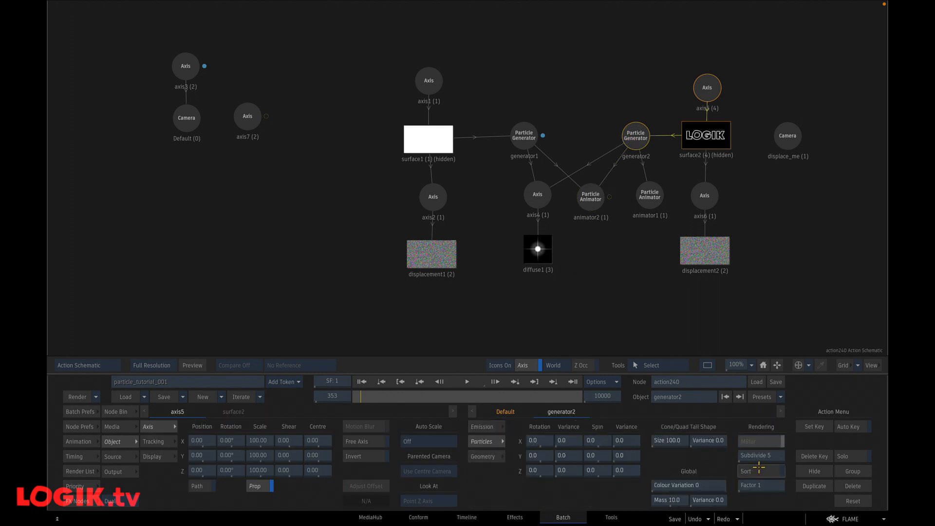
click(530, 135)
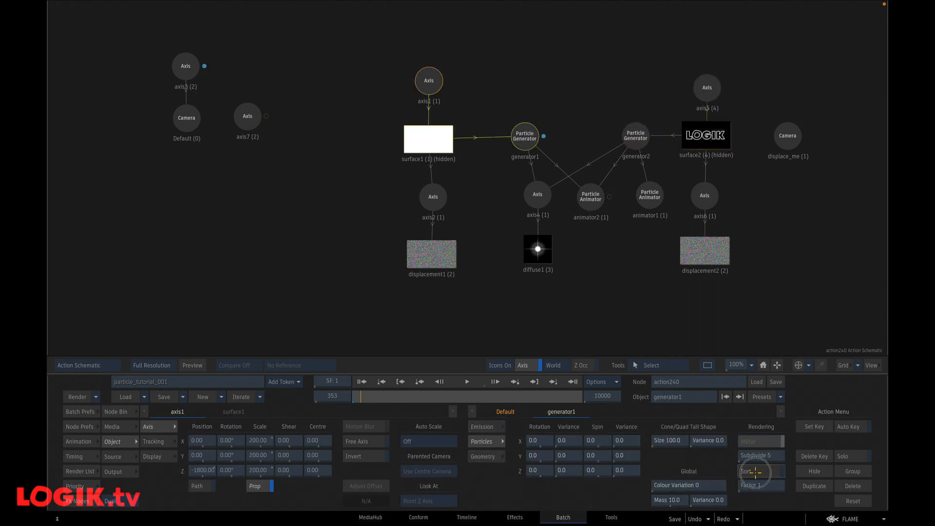
click(87, 429)
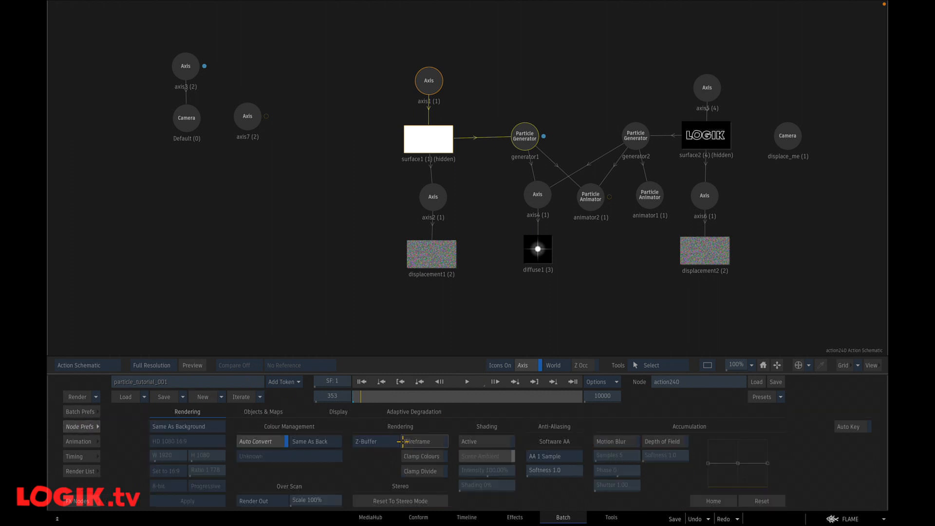
key(F4)
click(379, 441)
click(374, 429)
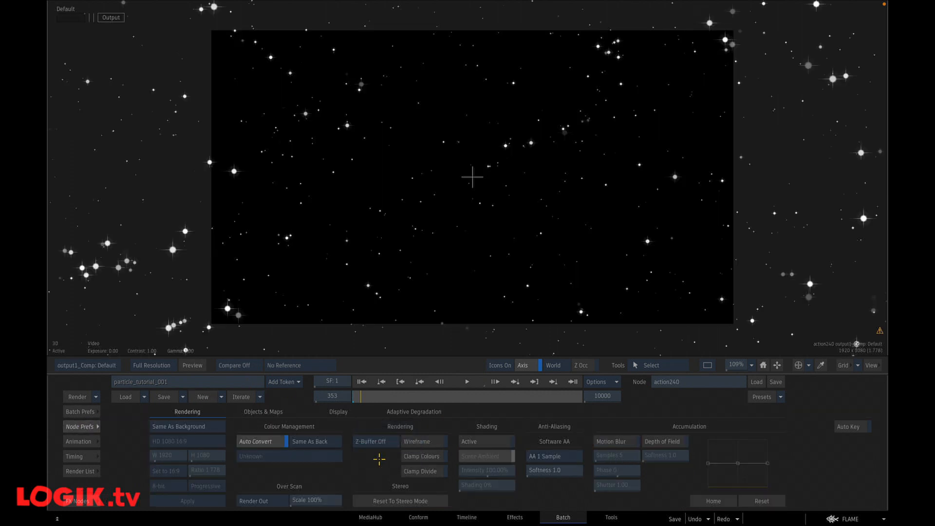
Play the animation through the Default camera and replay it from the first frame to check the size fading
click(466, 381)
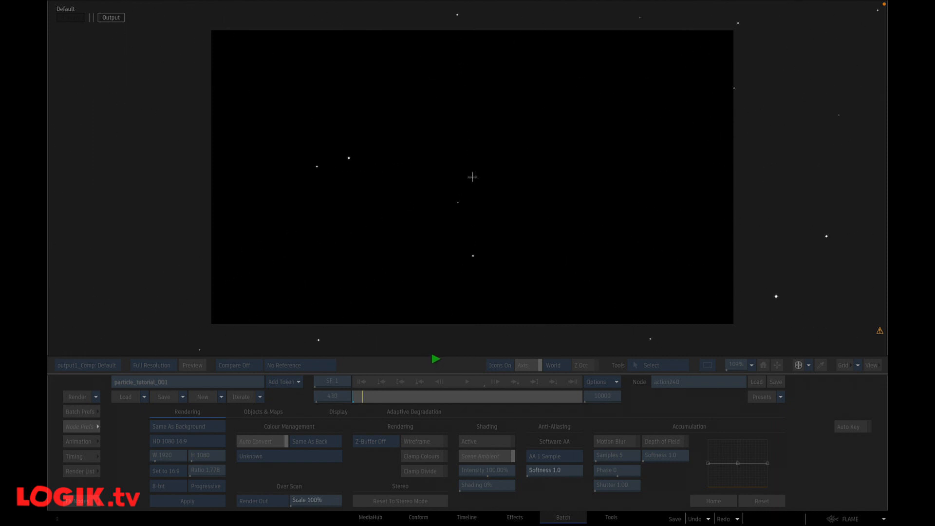
click(361, 381)
click(466, 381)
click(463, 381)
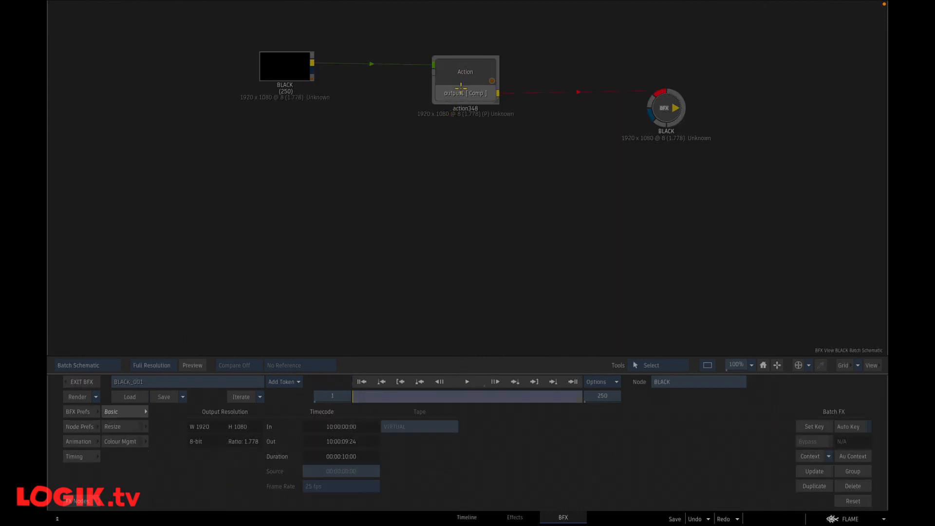
drag(460, 88, 452, 84)
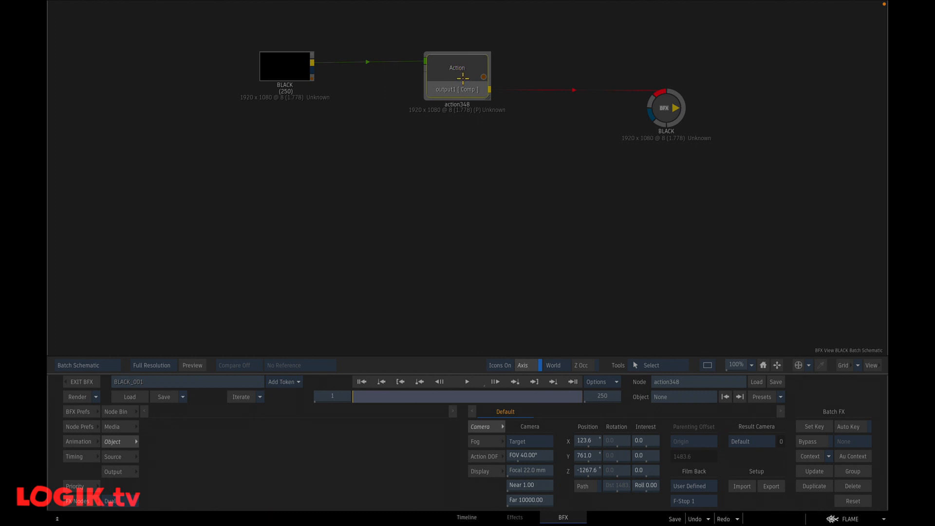
drag(459, 76, 444, 77)
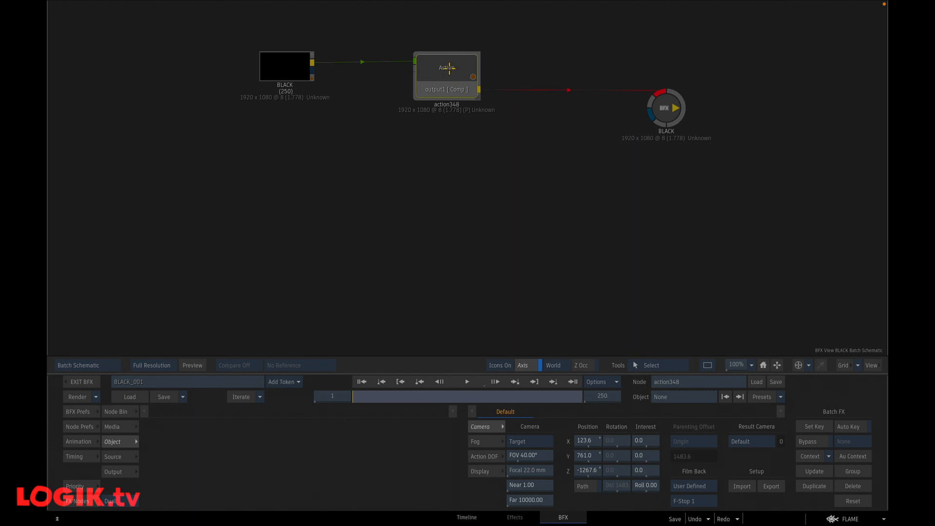
drag(444, 69, 443, 69)
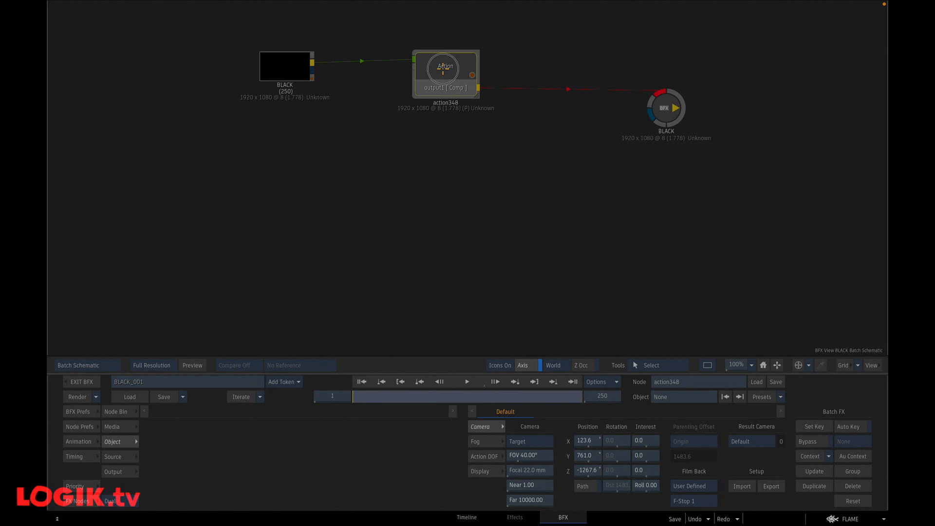
Add a white Colour Source node sized 500 x 500 to the batch schematic and connect it to action348 as a new media input
click(78, 501)
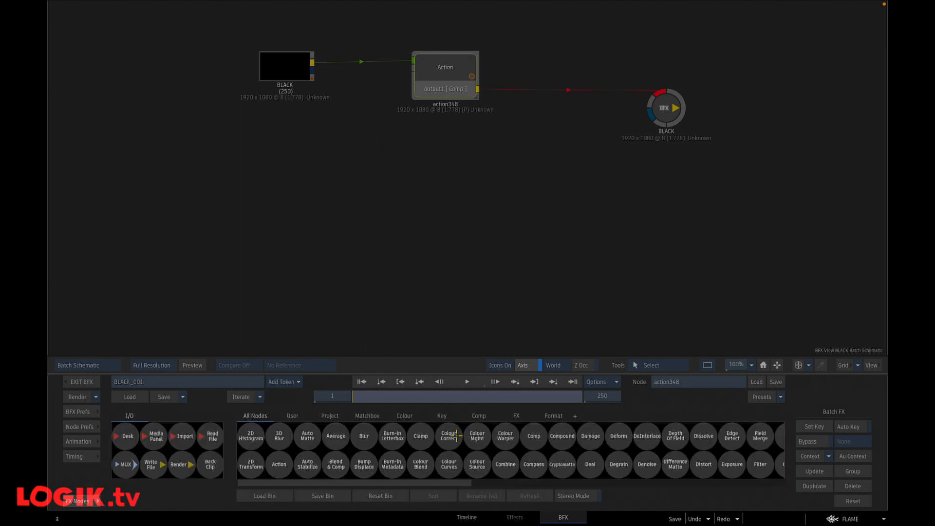
drag(477, 464, 291, 156)
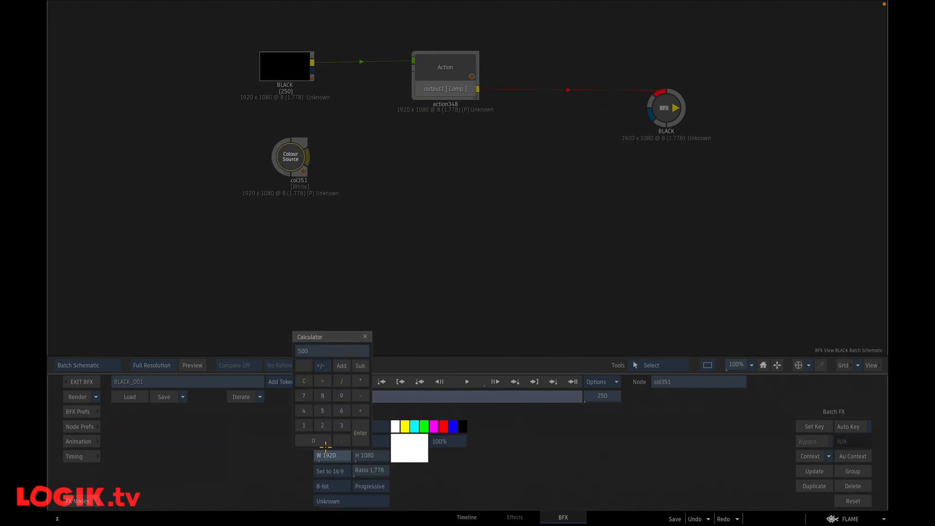
click(370, 455)
text(500)
key(Return)
drag(413, 68, 353, 159)
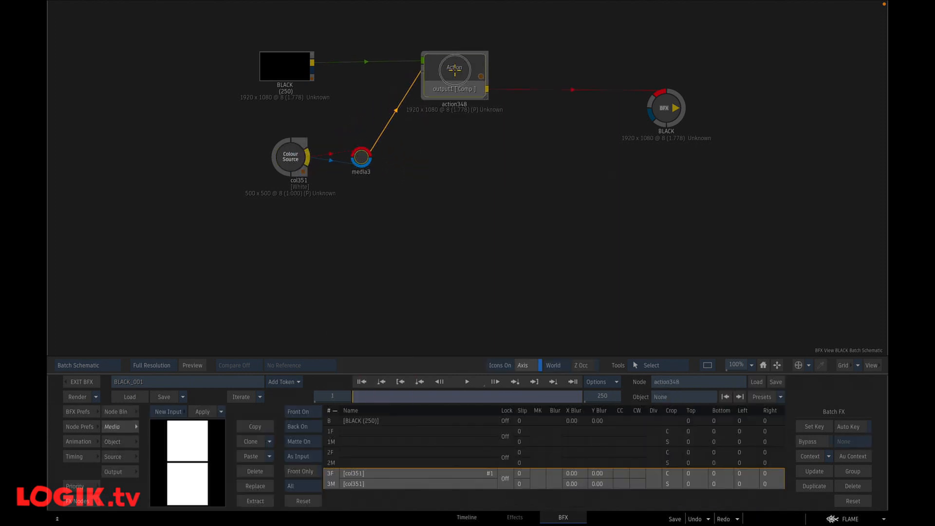
Open action348 and add a Particle Generator under the white col351 surface
double_click(455, 67)
mouse_move(457, 525)
key(p)
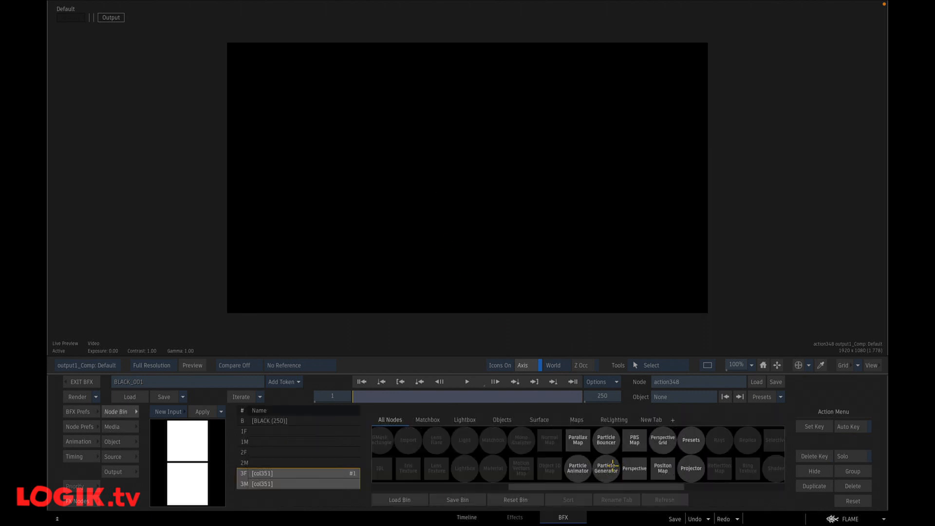
double_click(604, 469)
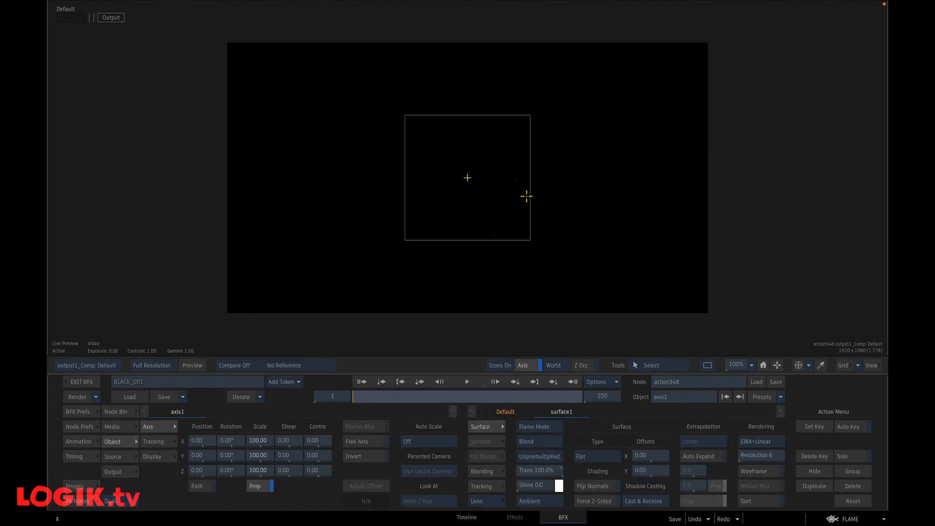
key(grave)
key(grave)
Play the default particle emission in the output view and return to the first frame
click(466, 382)
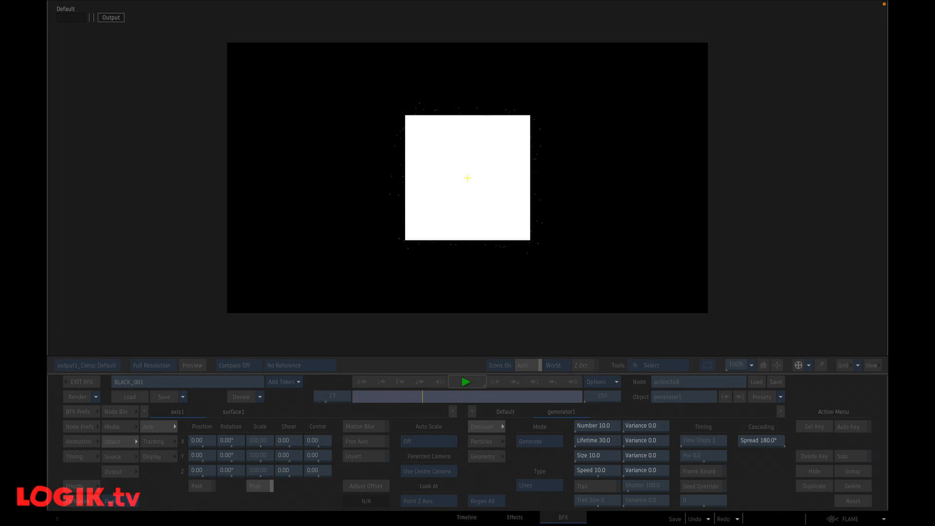
click(464, 383)
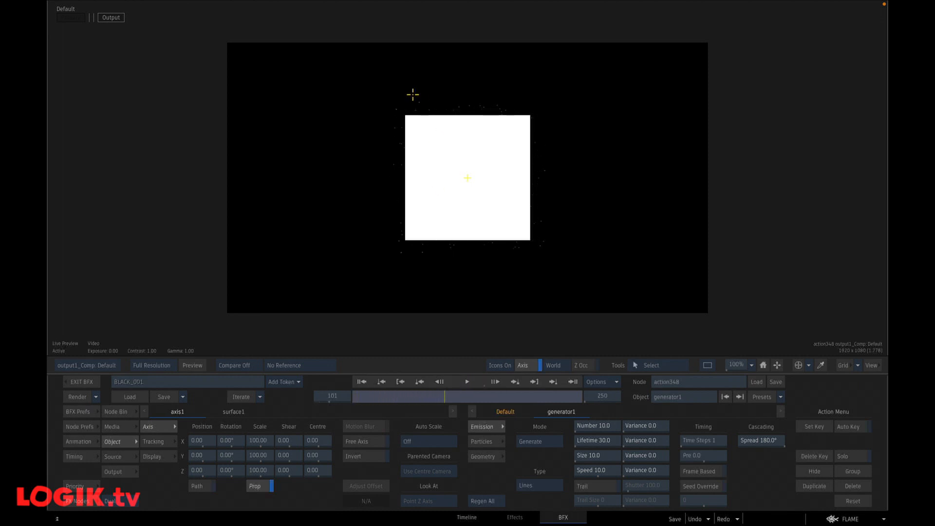
click(362, 382)
Set surface1's transparency to 100% and check the emitting surface in the output view
key(grave)
click(343, 143)
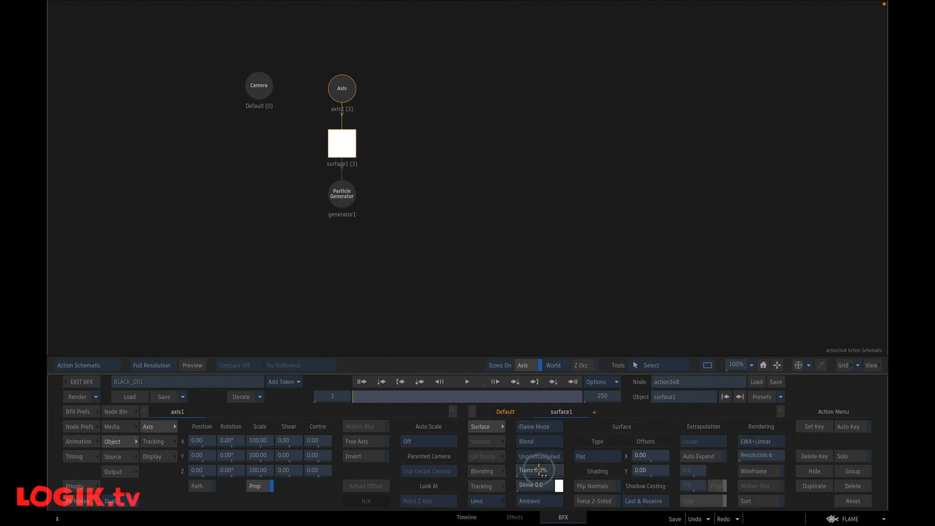
key(grave)
click(462, 381)
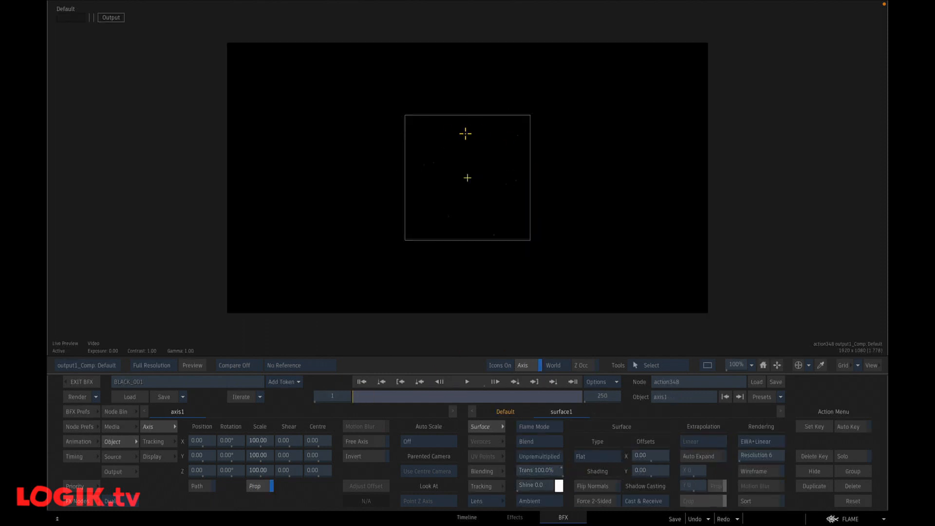
Scale axis1 proportionally to 50, and set generator1's particle Number to 100 and Lifetime to 100
click(258, 454)
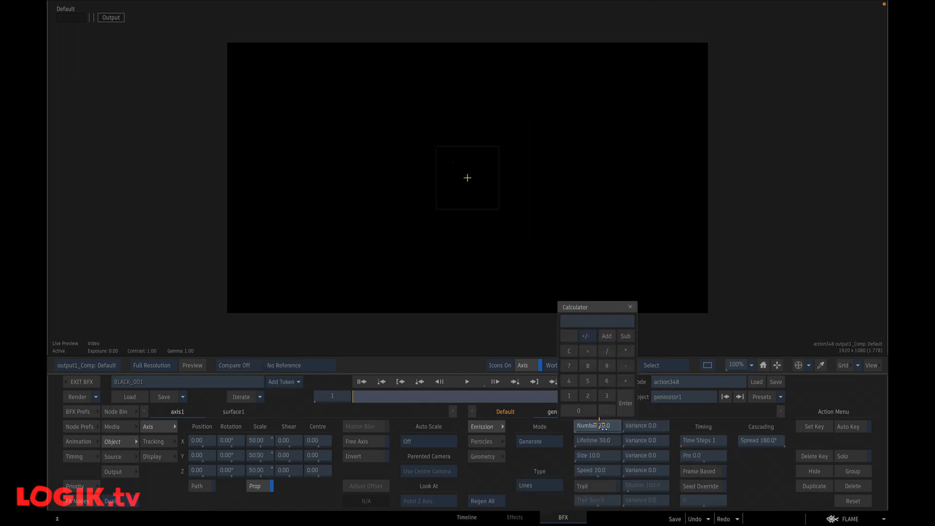
key(Return)
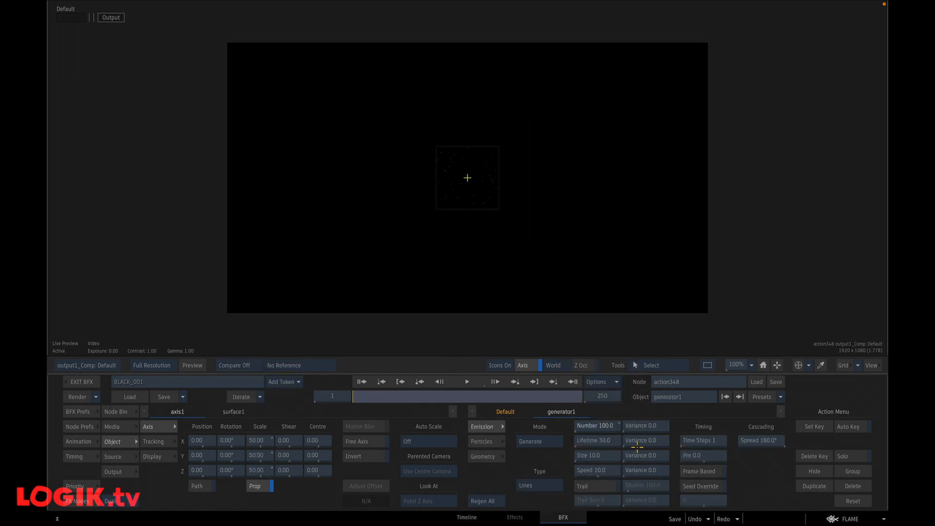
click(598, 438)
text(100)
key(Return)
Extend the end frame to 10000 and play the denser particle emission
click(604, 397)
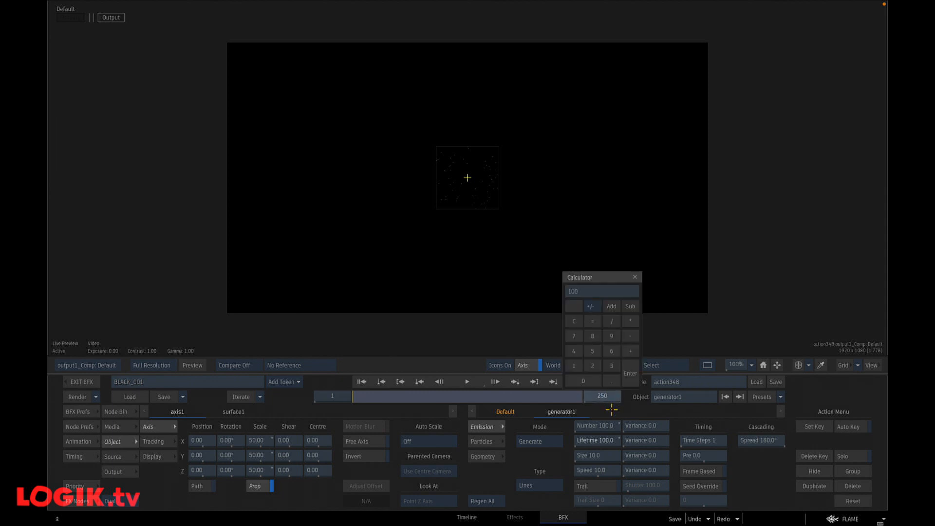
key(Return)
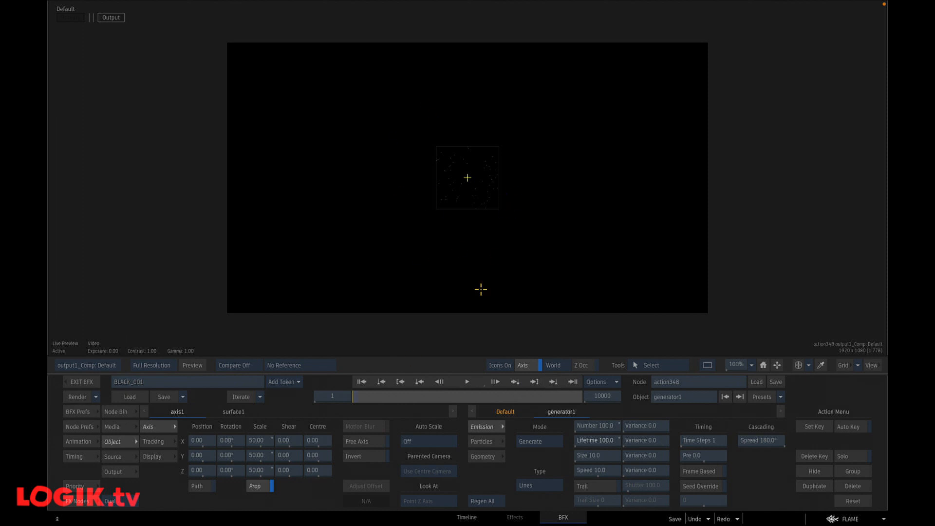
click(466, 382)
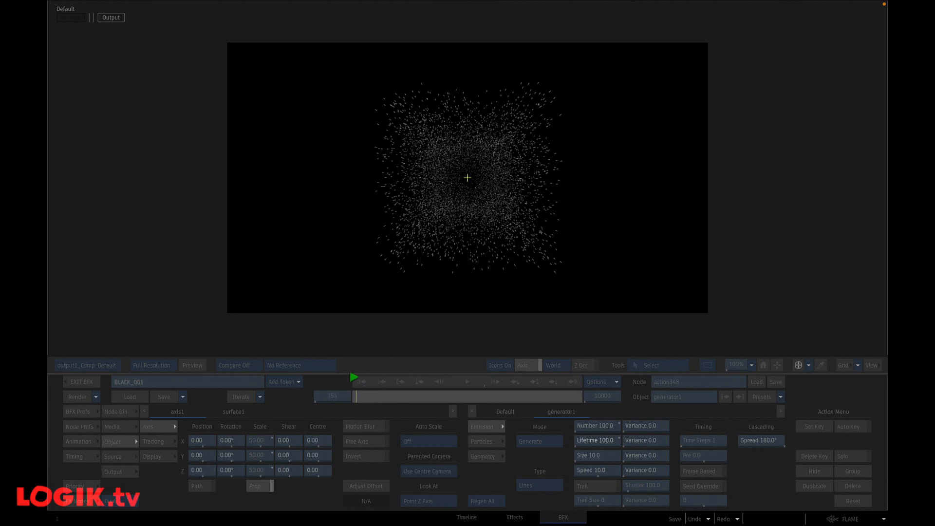
click(349, 390)
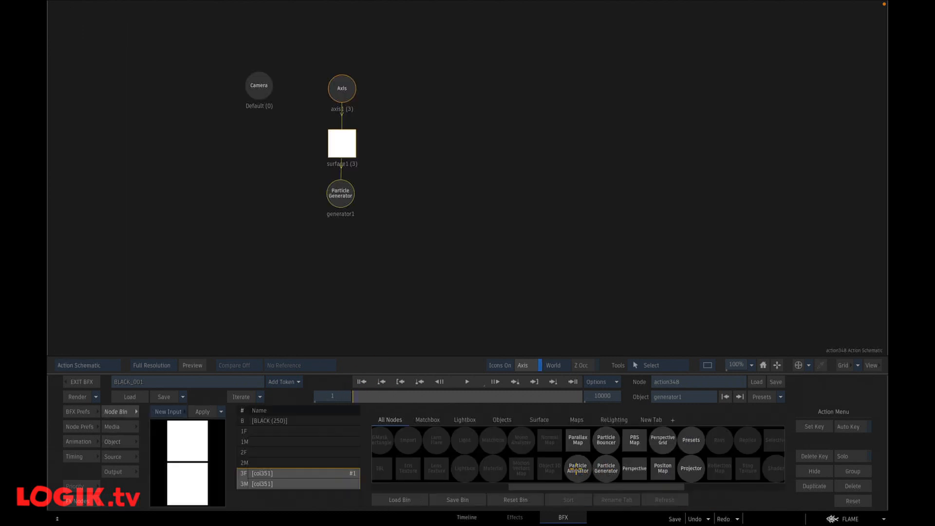
Add a Particle Animator connected to generator1 and set its type to Function
drag(577, 468, 402, 186)
click(176, 432)
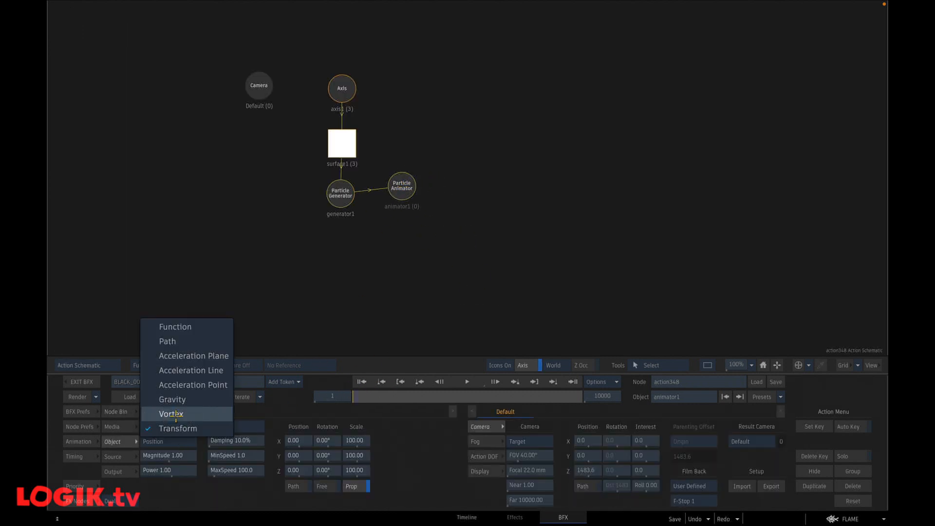
click(198, 327)
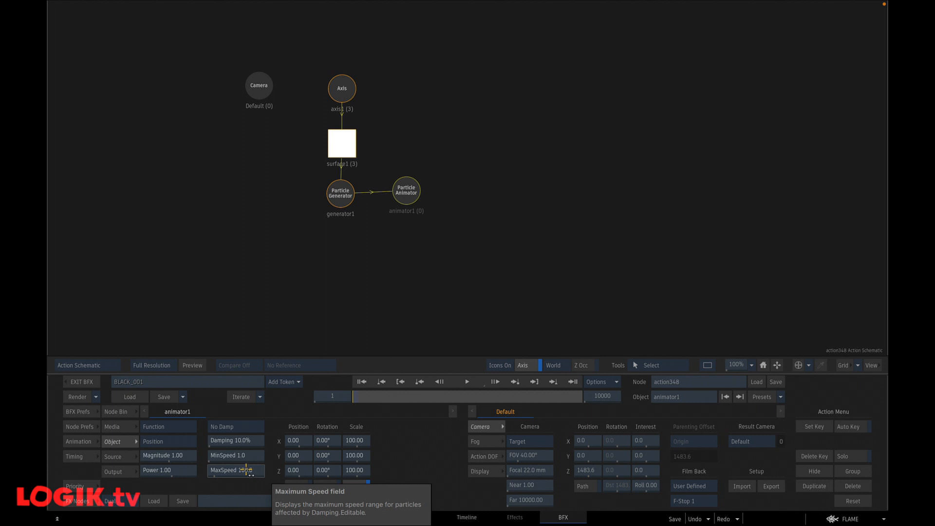
Enter the function speed = speed + turbulence3 ( pos , 1) for animator1
drag(247, 469, 248, 468)
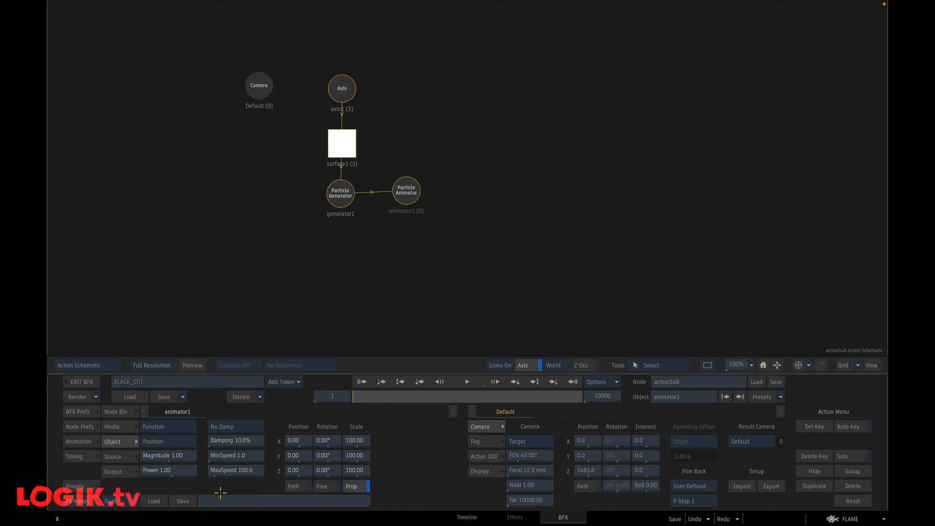
click(231, 471)
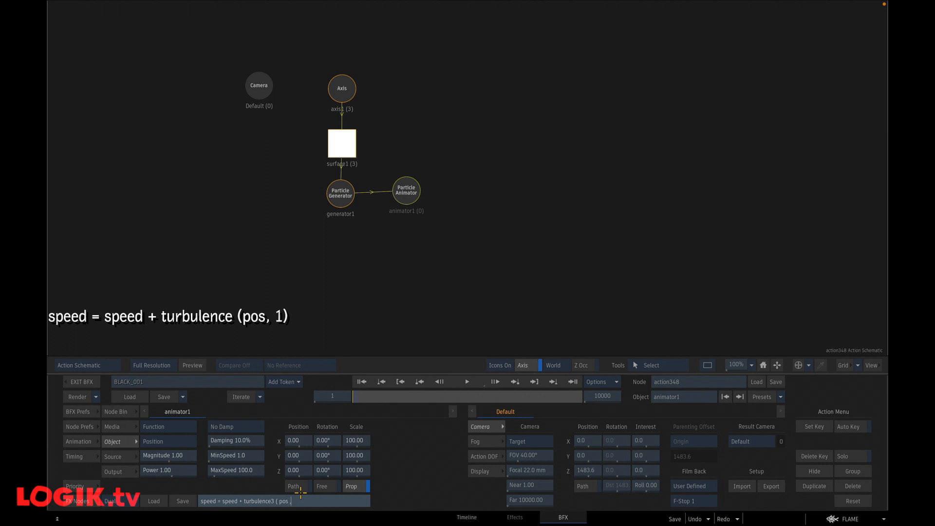
text(1)
key(Return)
Play the turbulence animation through the Default camera output
key(F4)
click(467, 382)
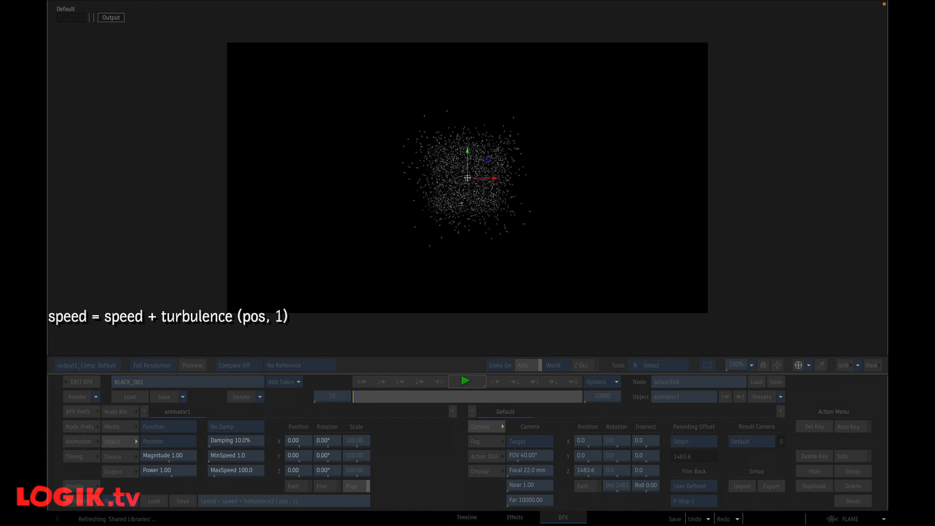
click(468, 381)
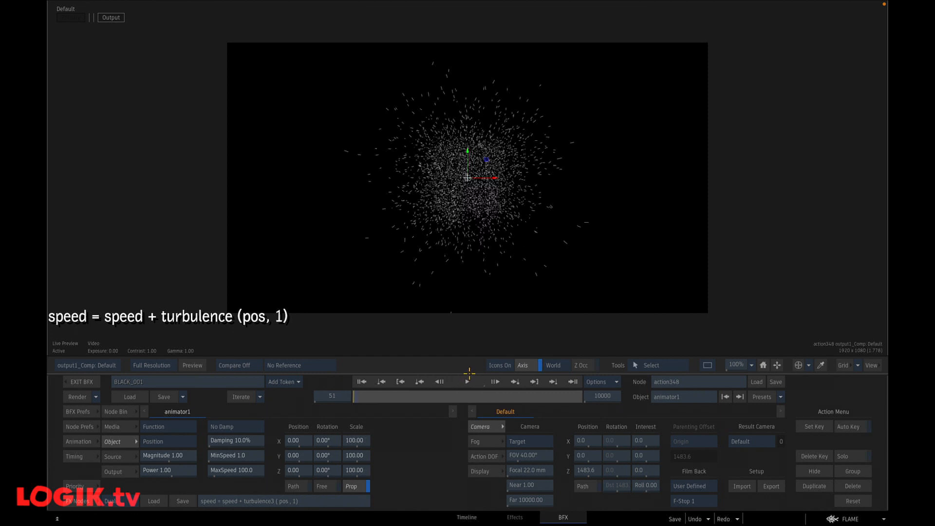
Switch to the Side 3D view and play the particles from the first frame, framing them closely
click(85, 365)
mouse_move(146, 323)
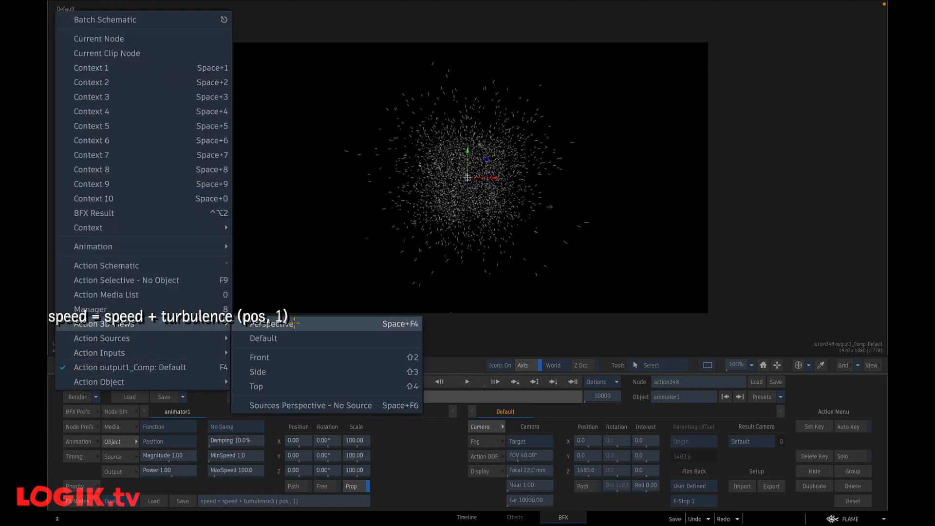
click(290, 370)
click(362, 381)
click(468, 381)
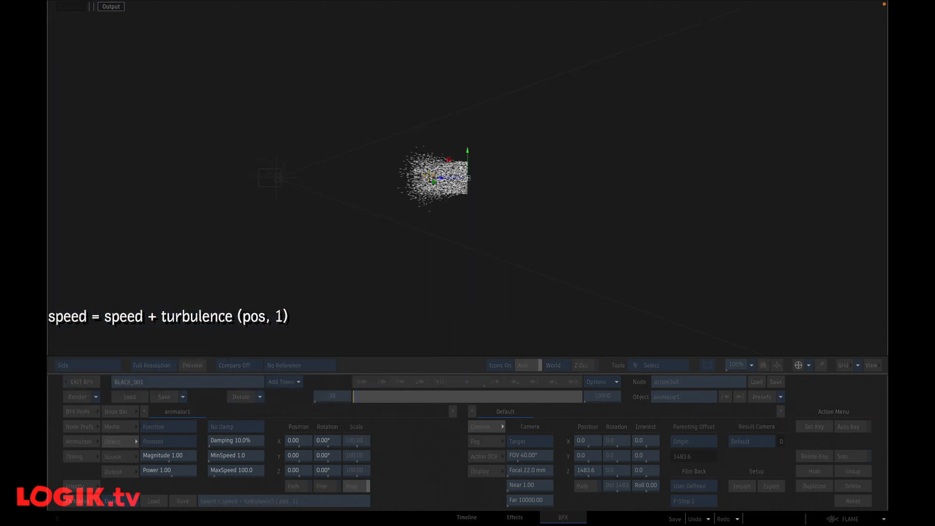
click(468, 268)
drag(393, 267, 487, 276)
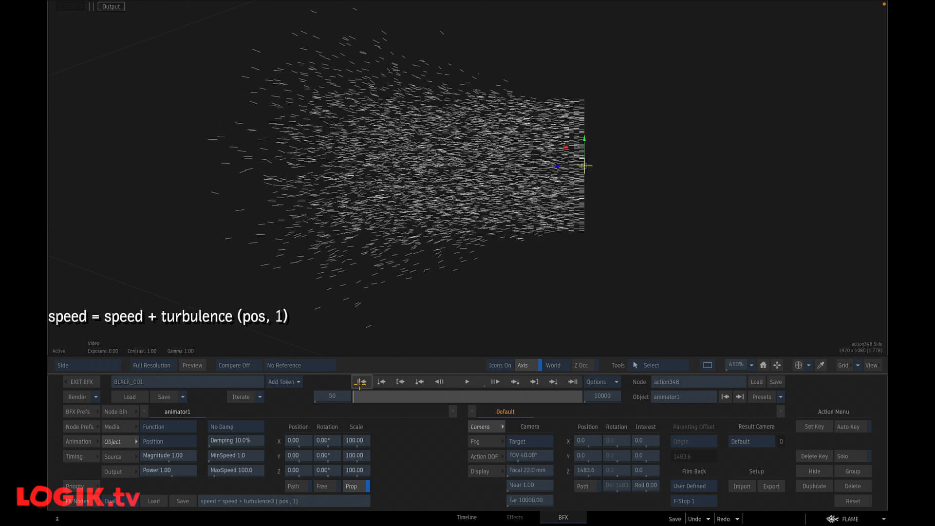
Replay the particles twice from the first frame in the Side view to examine the turbulence
click(362, 381)
click(467, 381)
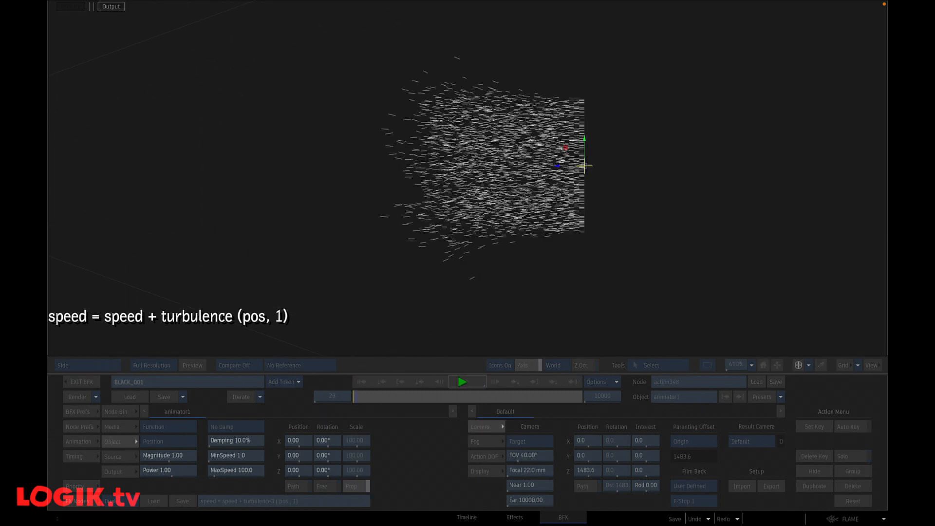
click(466, 381)
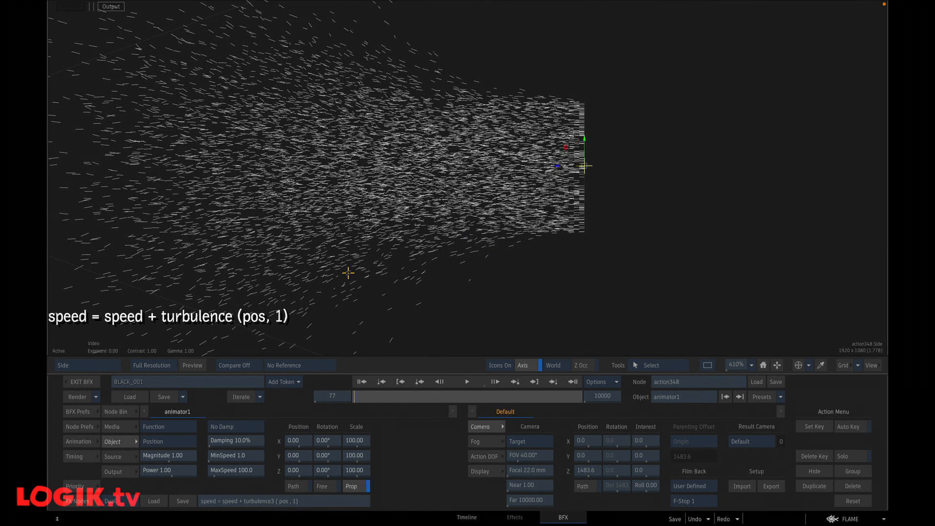
click(360, 381)
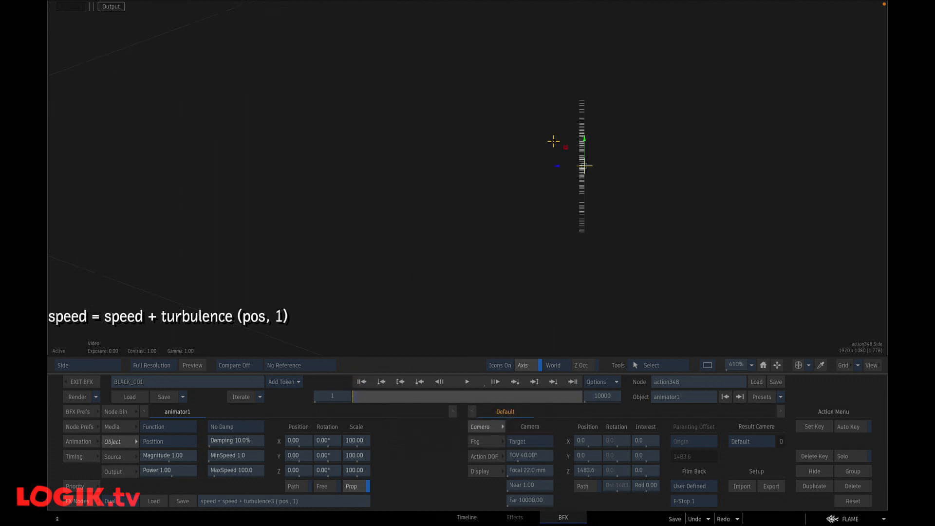
click(466, 381)
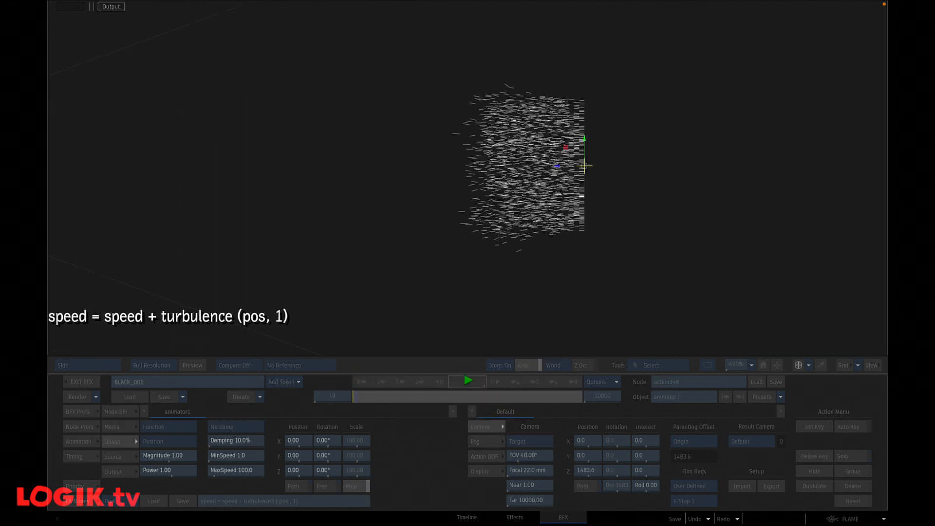
click(466, 377)
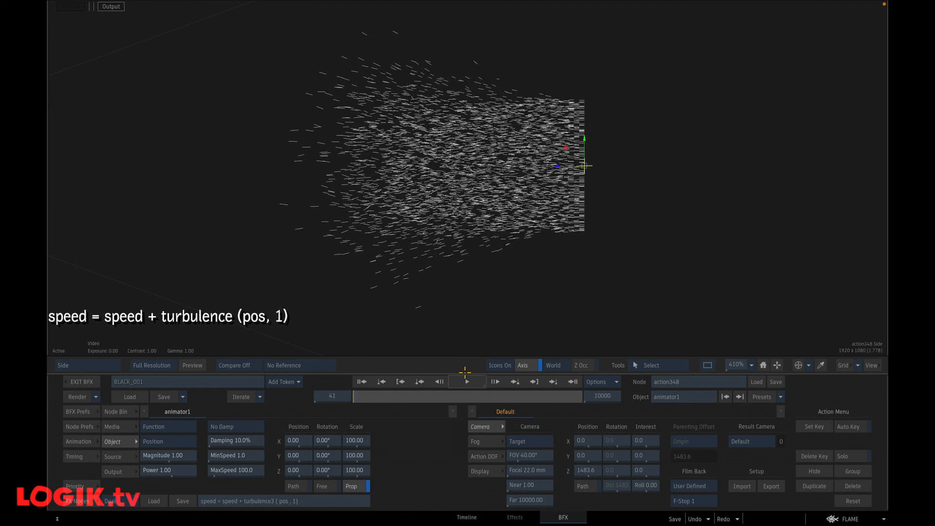
Scale the position in animator1's function so it reads speed = speed + turbulence3 ( pos * 0.01 , 1)
click(362, 381)
click(287, 500)
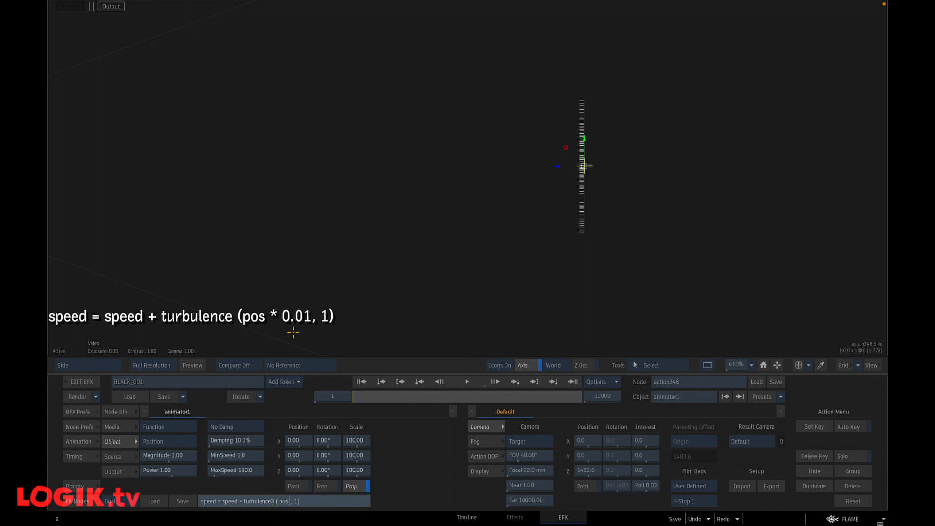
text(0.01)
Play the scaled turbulence through the Default camera and rewind it to study the particle flow
click(460, 381)
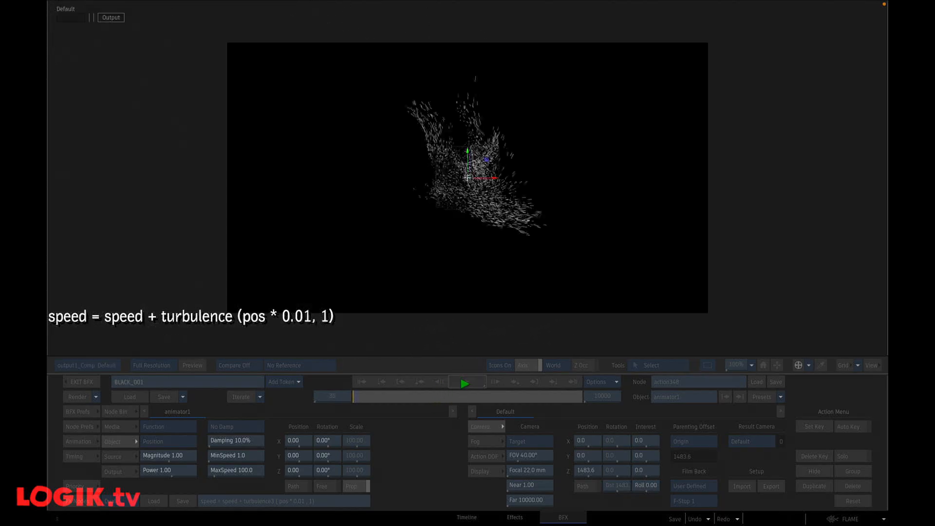
click(463, 383)
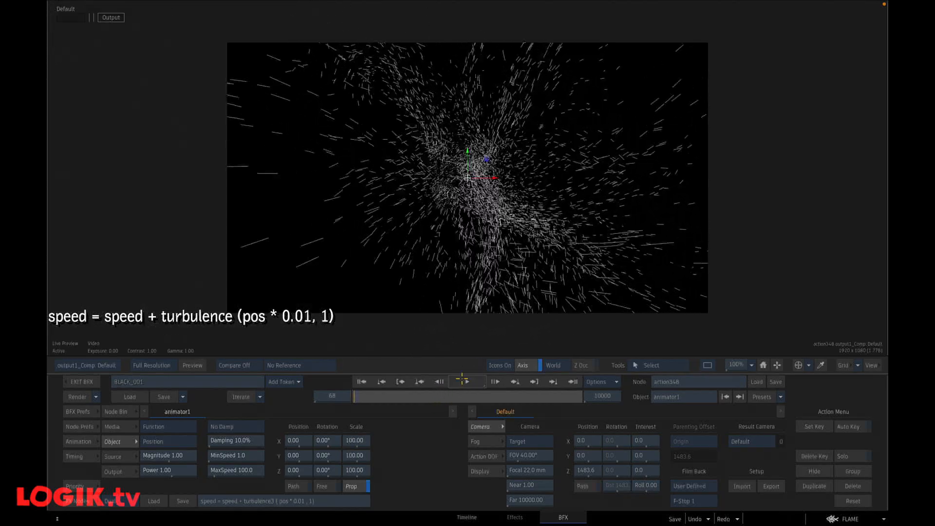
click(361, 382)
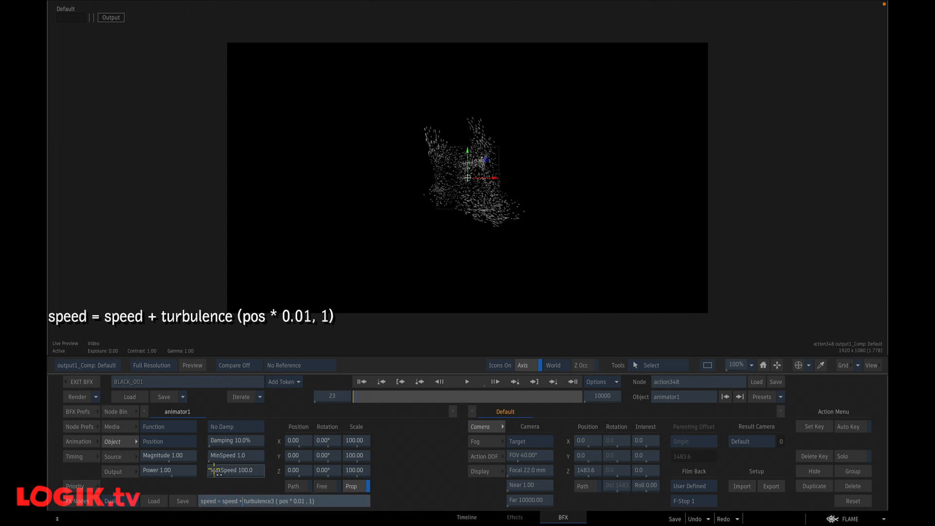
Damp the speed in animator1's function with * 0.93, giving speed = speed * 0.93 + turbulence3 ( pos * 0.01 , 1), and return to frame 1
text(* 0.93)
key(Return)
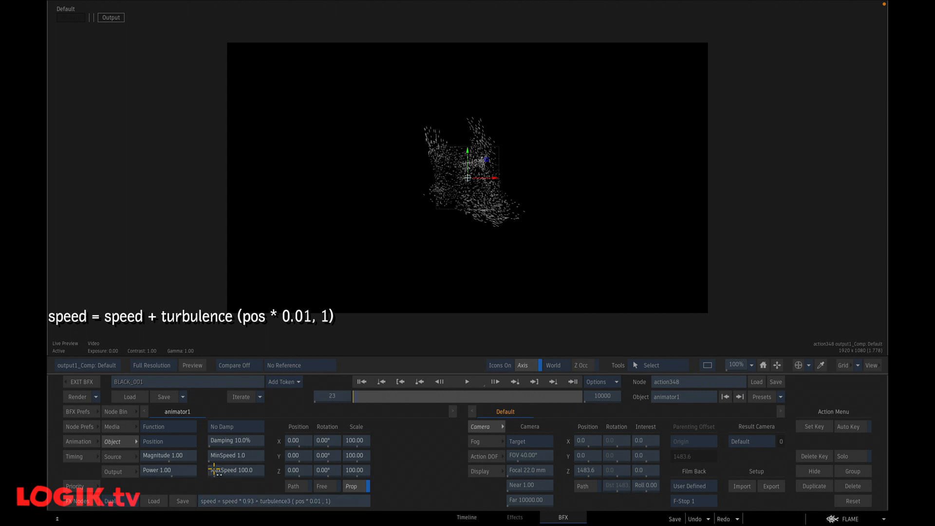
click(360, 382)
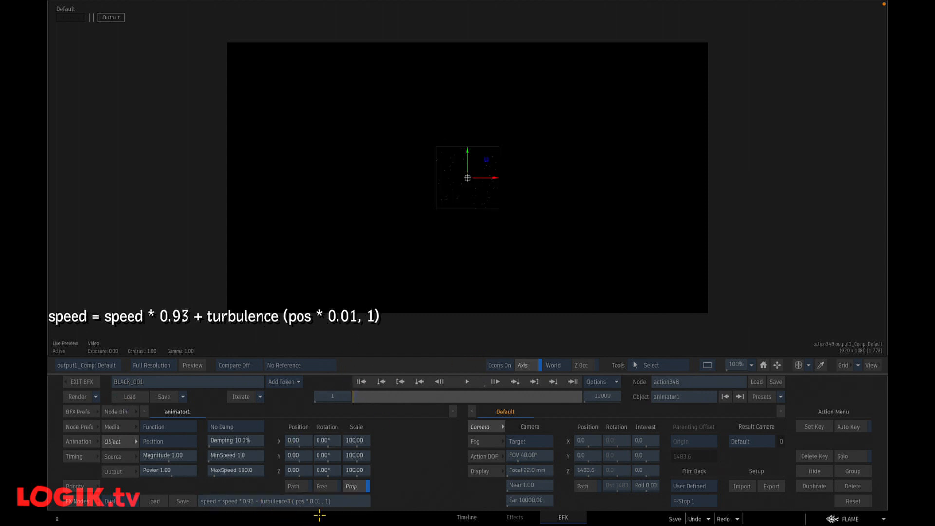
Play the damped turbulence animation from the first frame in the Side 3D view
click(86, 365)
mouse_move(132, 326)
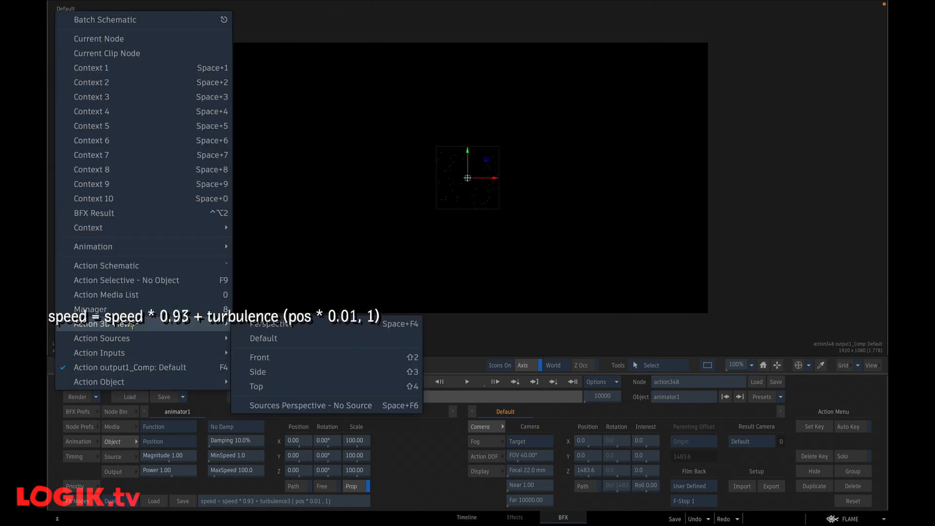
click(291, 372)
click(465, 383)
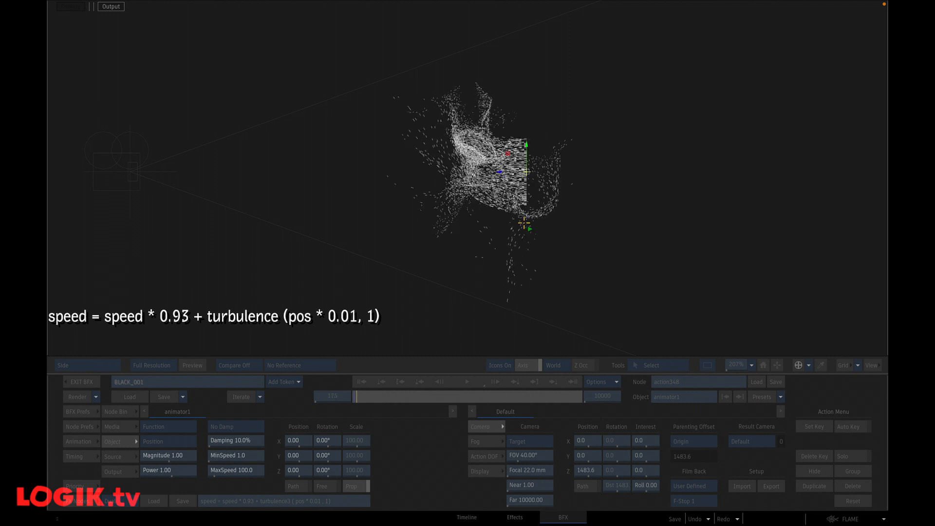
click(463, 388)
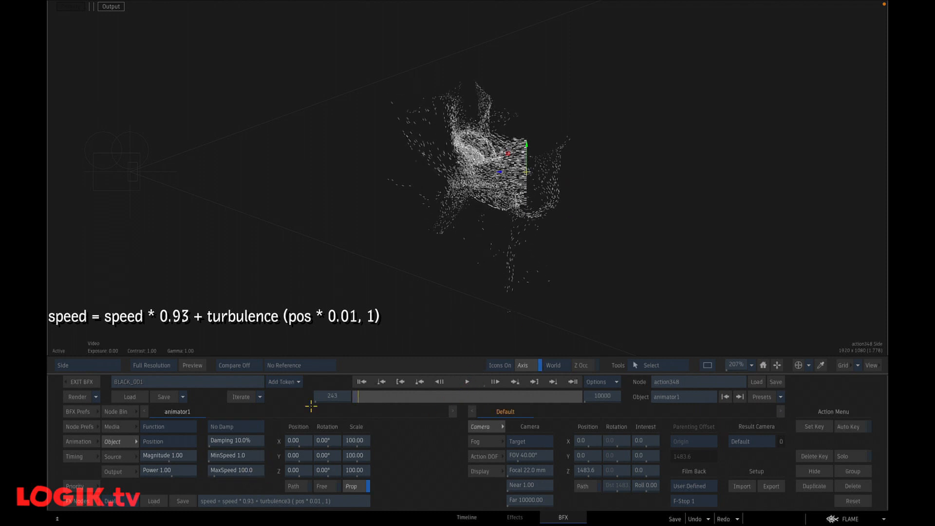
Replace the 0.93 damping in animator1's function with 0.01 * minSpeed, giving speed = (speed * 0.01 * minSpeed) + turbulence3 ( pos * 0.01 , 1)
double_click(248, 500)
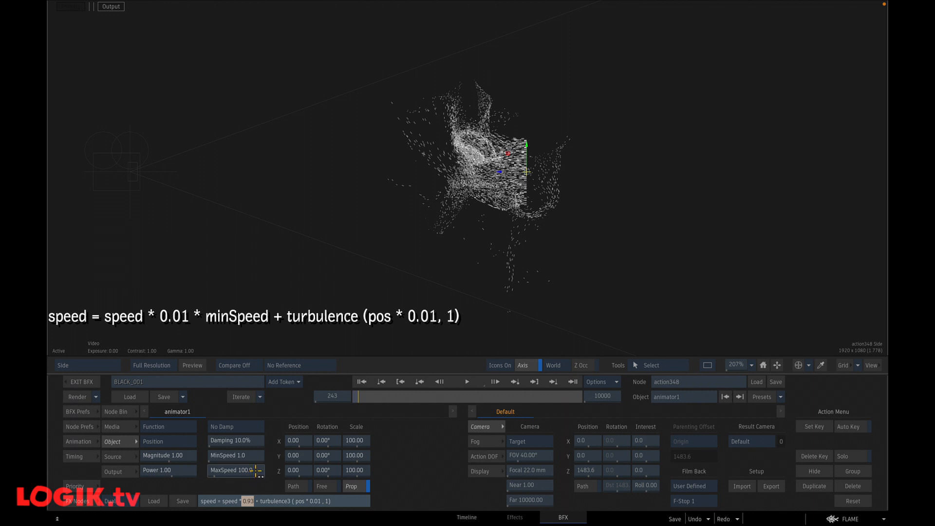
text(0.01 *)
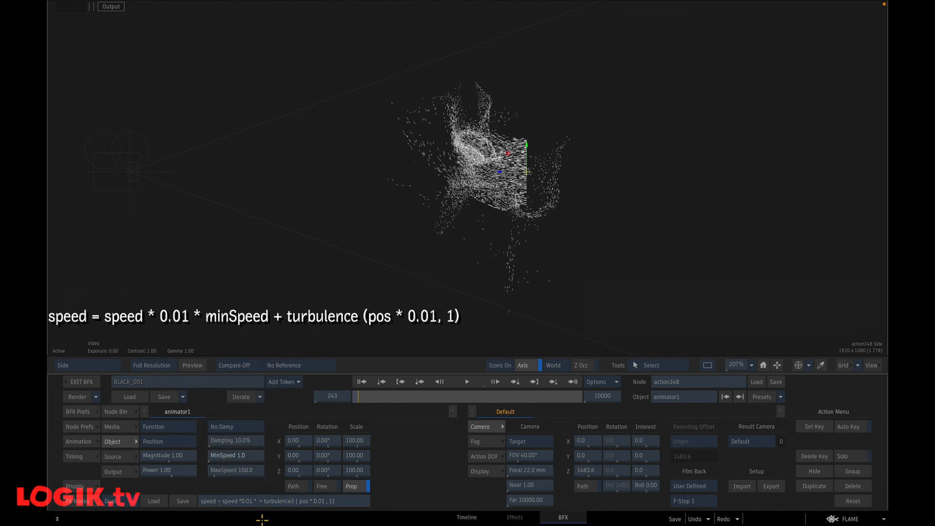
click(257, 501)
text(min)
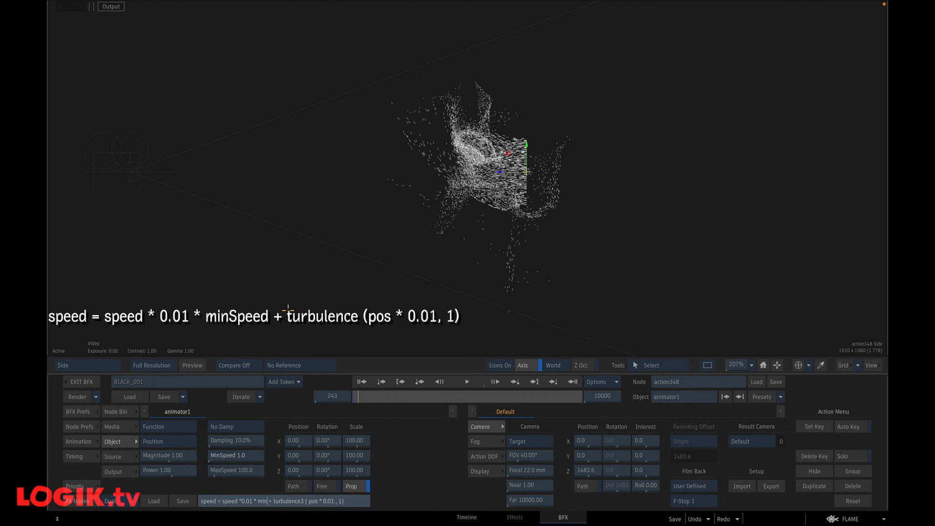
text(Speed)
key(Left)
key(Left)
text(()
click(243, 501)
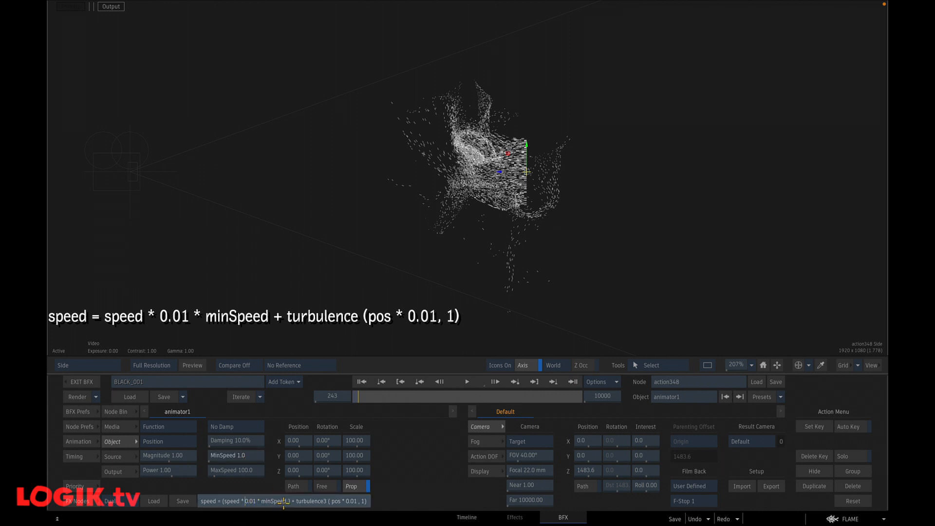
Set animator1's MinSpeed to 93.0 and play the particle animation
click(247, 455)
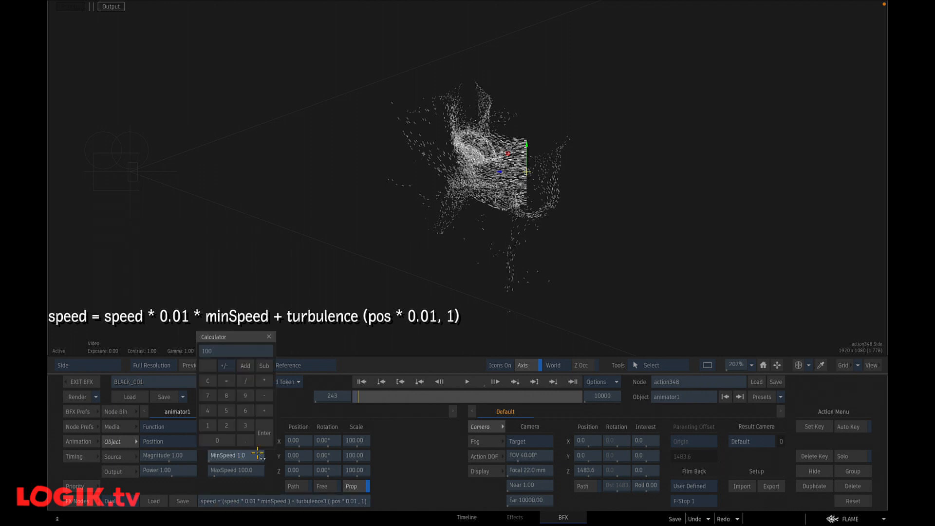
key(Return)
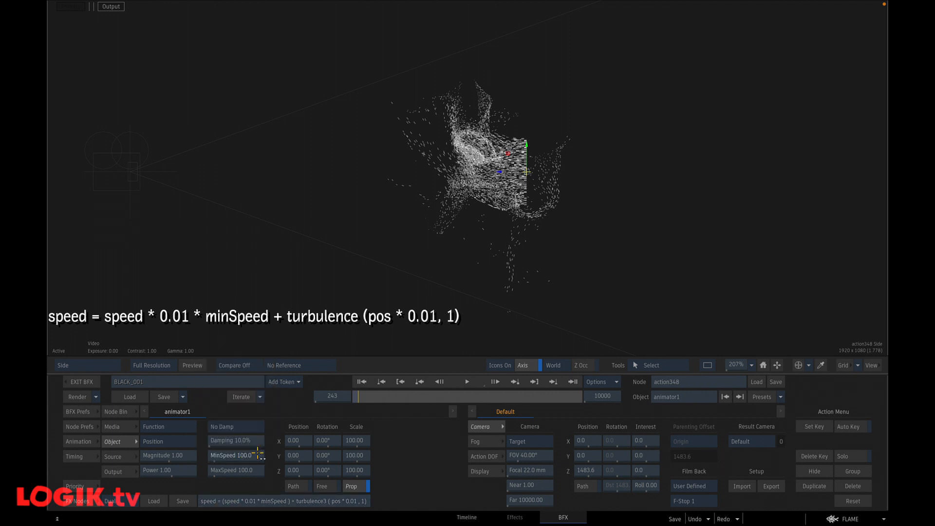
double_click(250, 501)
click(245, 395)
click(245, 425)
click(264, 432)
click(466, 382)
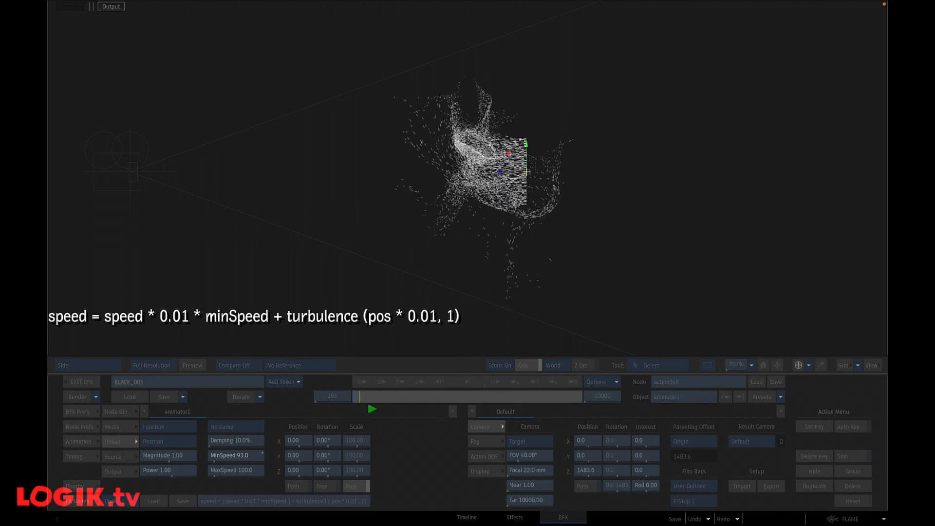
Try MinSpeed at 91.0 during playback, return it to 93.0, and stop the animation
click(231, 457)
drag(231, 456, 230, 459)
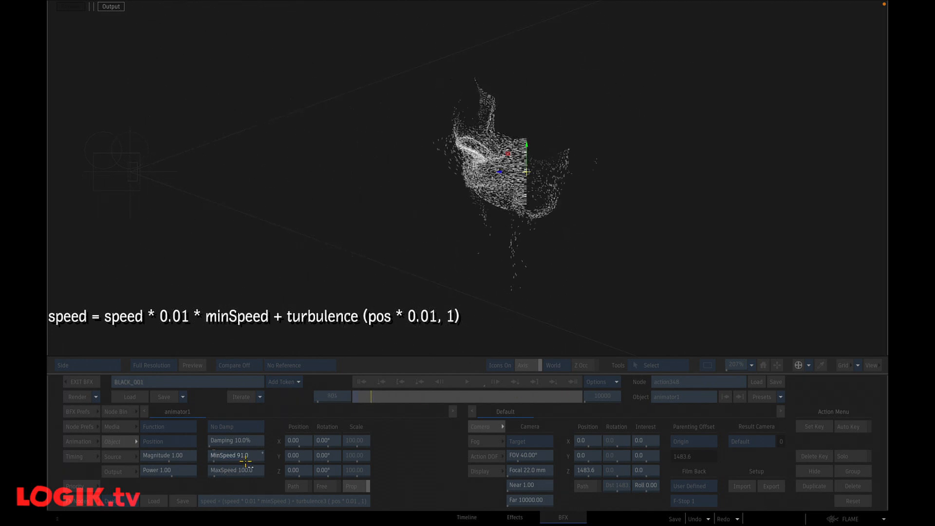
click(225, 456)
drag(225, 457, 227, 457)
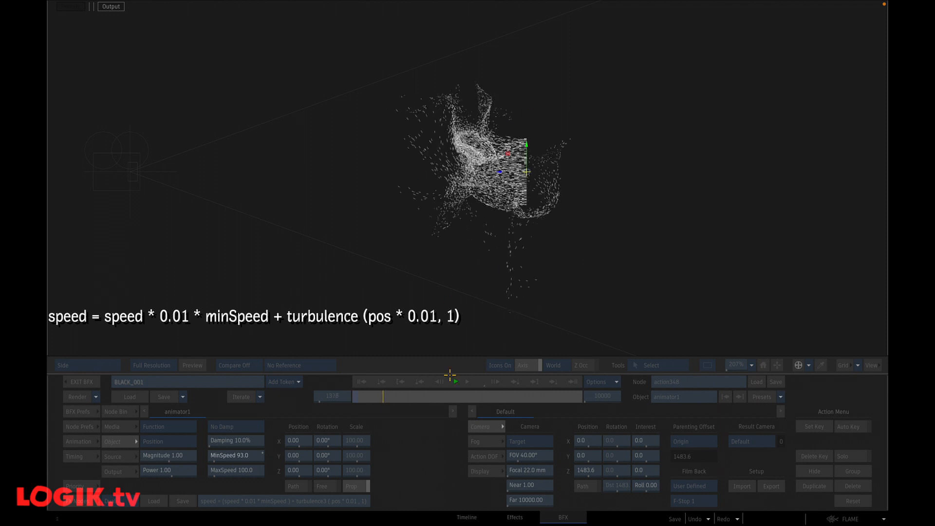
click(467, 381)
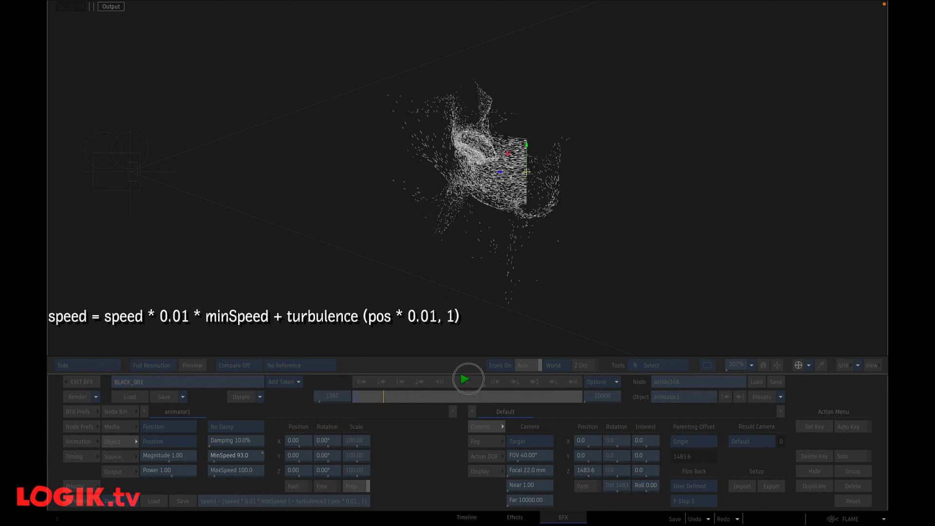
Offset the turbulence position over time with turbulence3 ((pos + (1, 1, frame)) * 0.01 , 1) in animator1's function, and play from the first frame
click(353, 496)
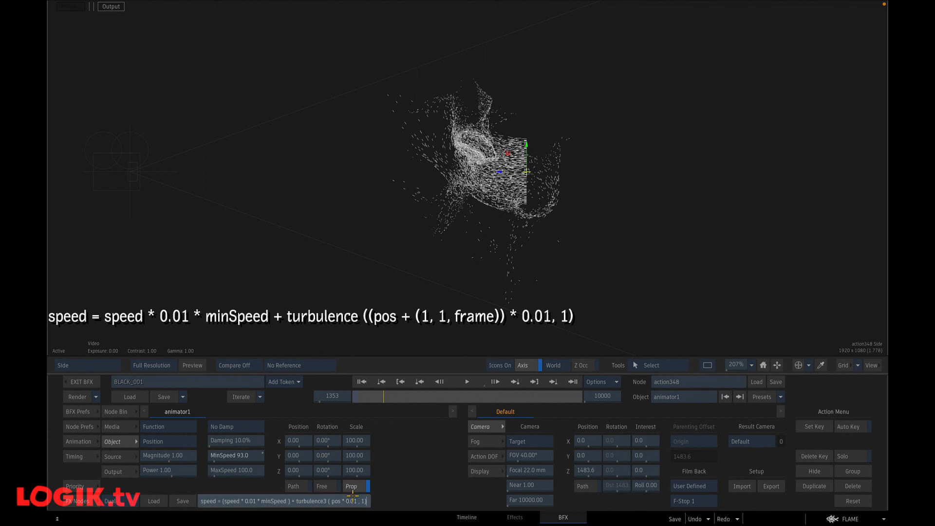
click(340, 501)
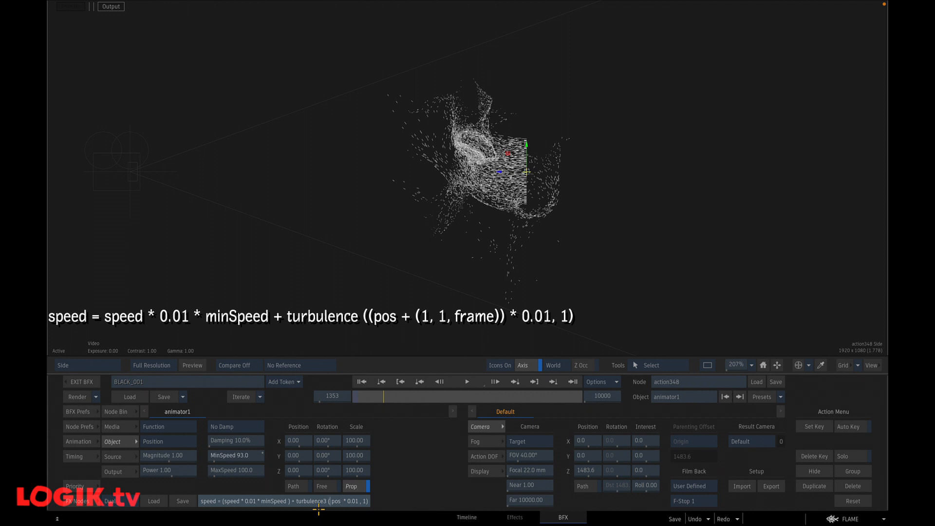
text((pos + (1, 1, frame))
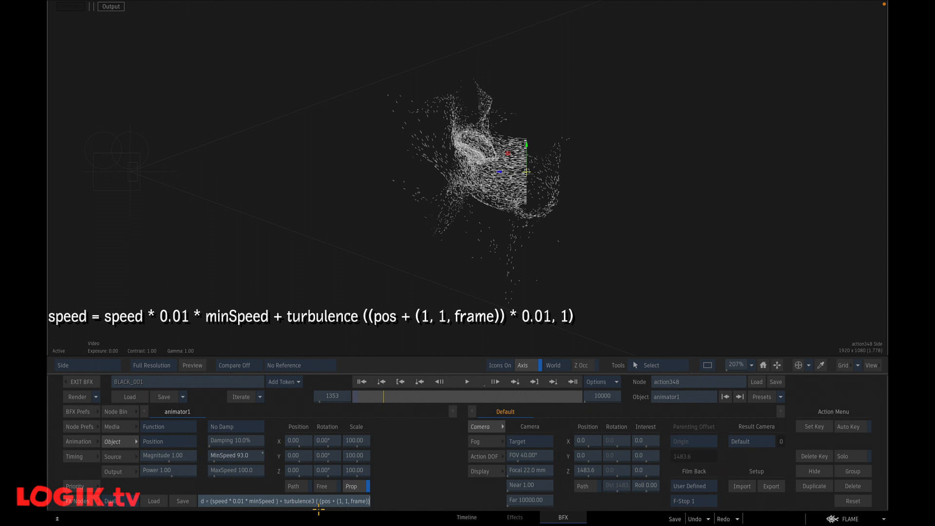
key(Return)
click(362, 381)
click(467, 382)
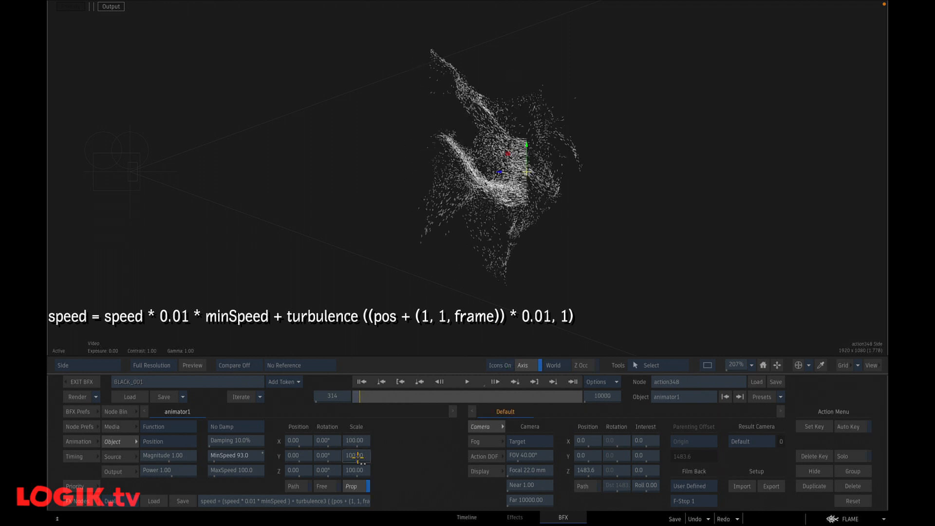
Multiply frame by magnitude in animator1's function, giving (pos + (1, 1, frame * magnitude)) * 0.01, and play the animation
click(355, 501)
click(335, 501)
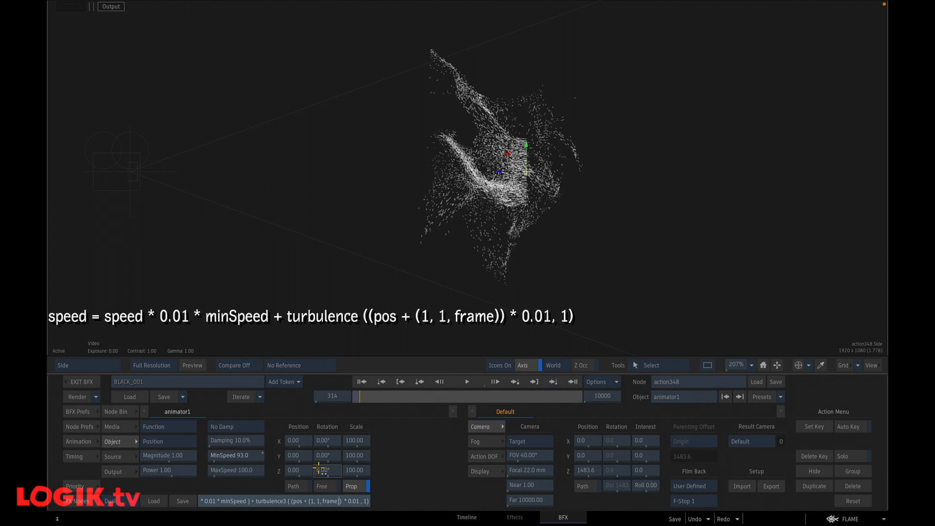
text(* magnitude)
key(Return)
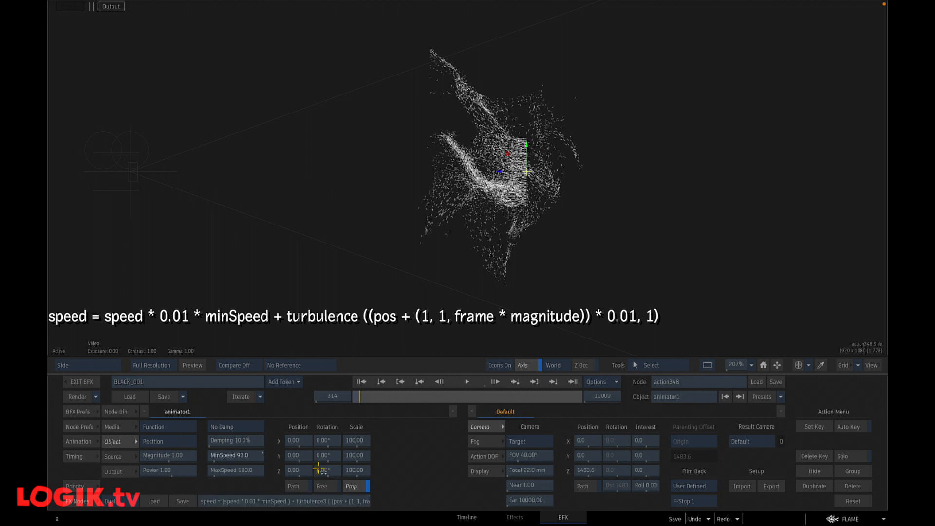
click(467, 381)
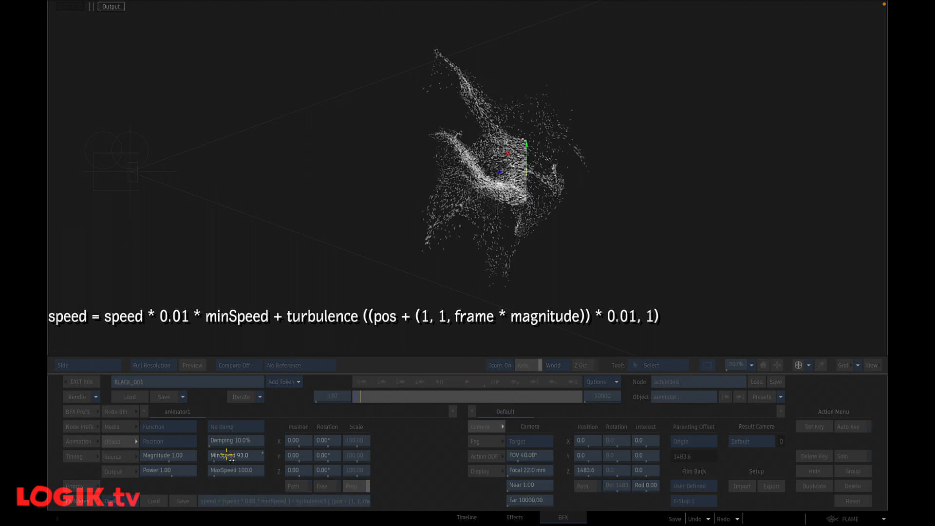
Vary animator1's Magnitude during playback, reset it to 1.00, and resume playing
mouse_move(169, 458)
mouse_down()
mouse_move(206, 457)
mouse_move(151, 460)
mouse_move(192, 455)
mouse_move(150, 455)
mouse_move(173, 456)
mouse_up()
ctrl+click(172, 458)
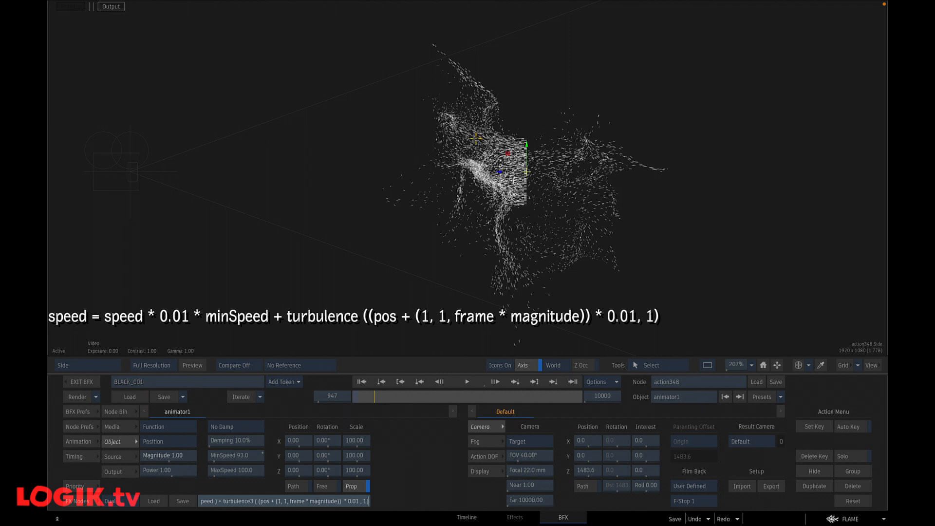
click(467, 381)
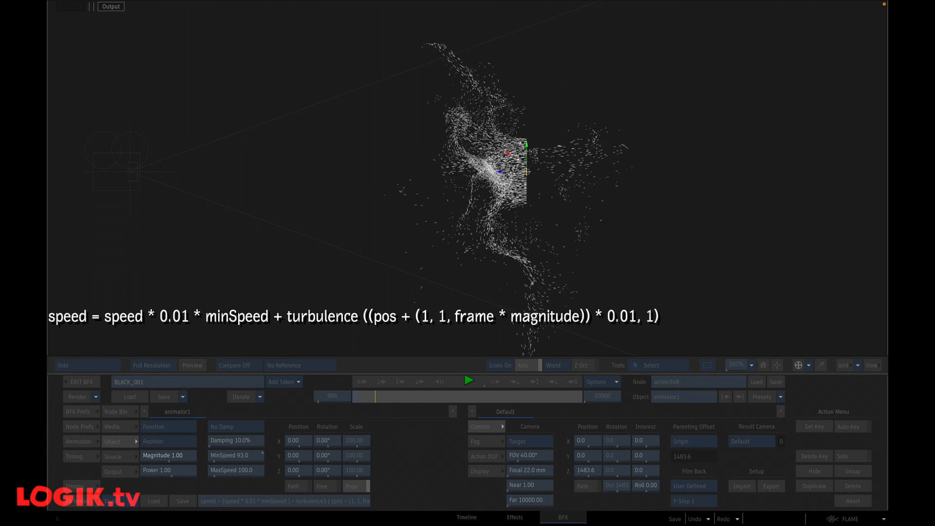
Add * power after the 0.01 position scale in animator1's function, giving (pos + (1, 1, frame * magnitude)) * 0.01 * power
click(356, 500)
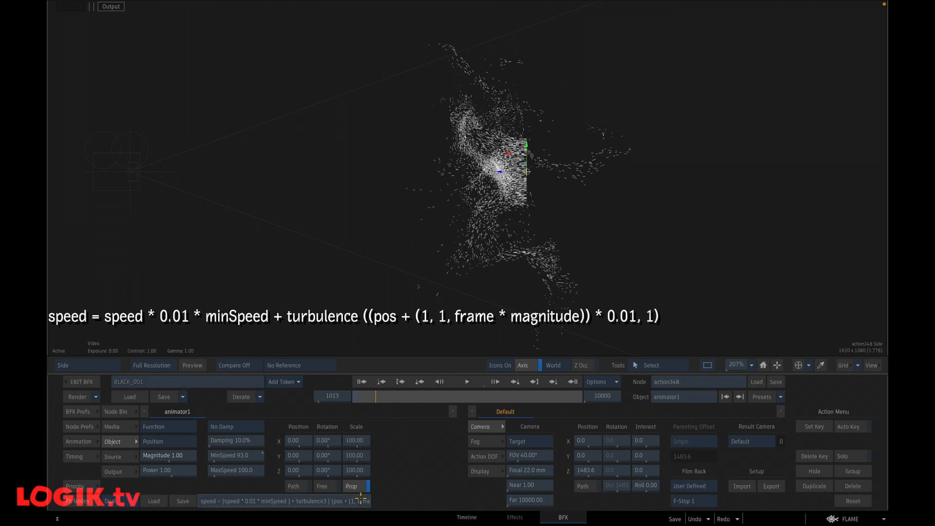
click(360, 499)
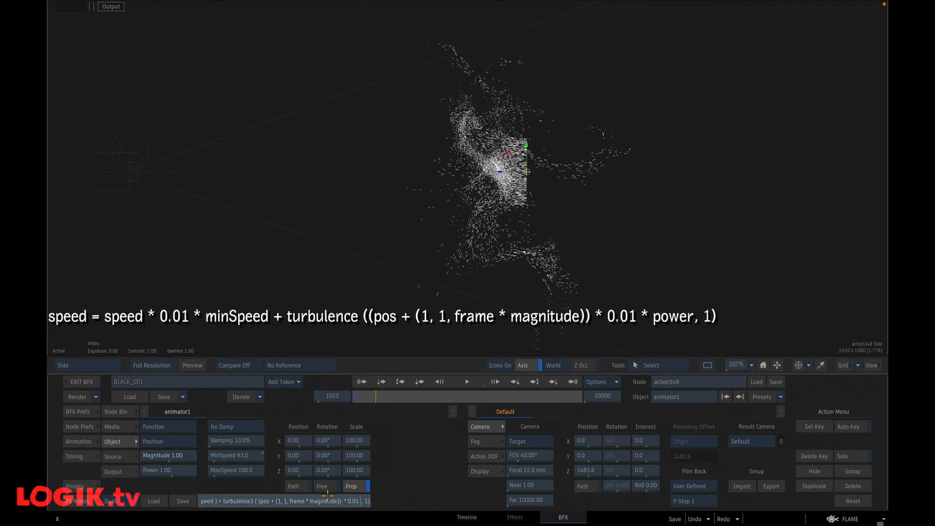
text(ower)
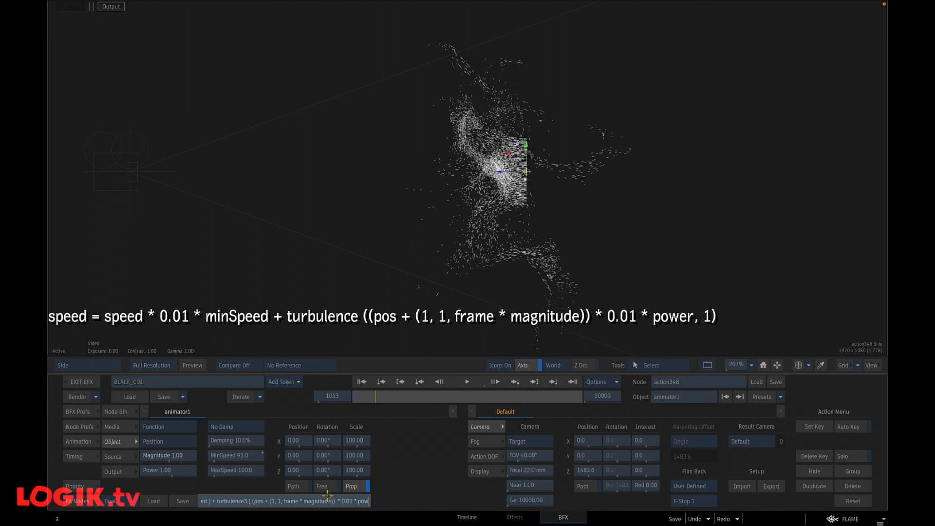
key(Return)
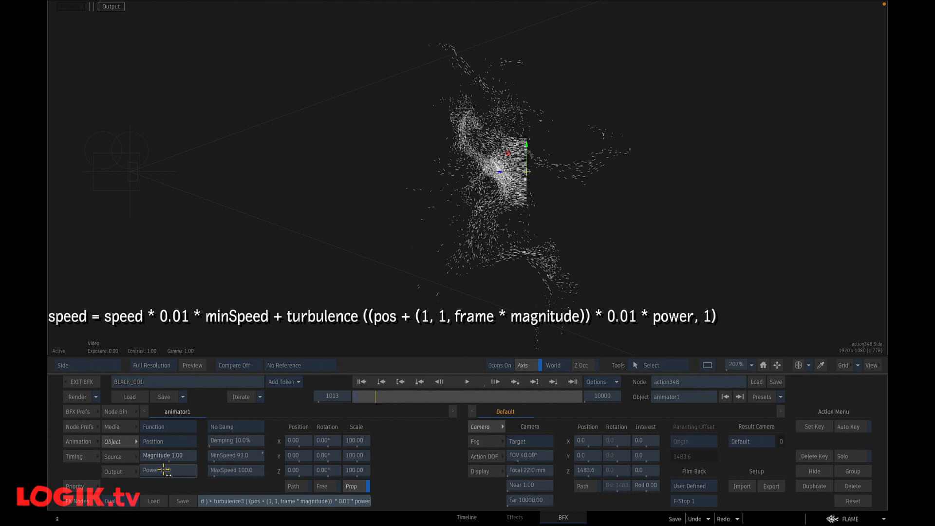
Vary animator1's Power while the animation plays, settle on 1.20, and stop playback
click(467, 382)
mouse_move(169, 470)
mouse_down()
mouse_move(182, 469)
mouse_move(174, 470)
mouse_up()
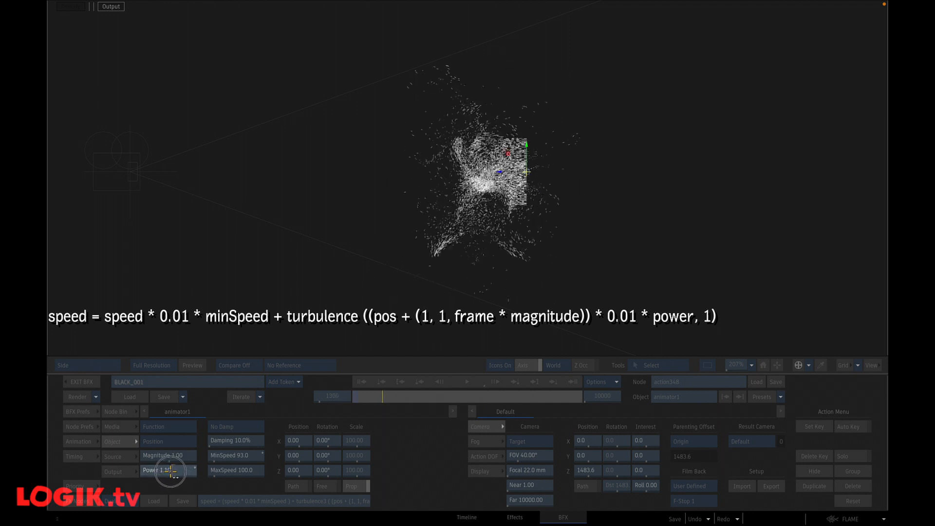
mouse_move(170, 471)
mouse_down()
mouse_move(146, 484)
mouse_move(156, 471)
mouse_up()
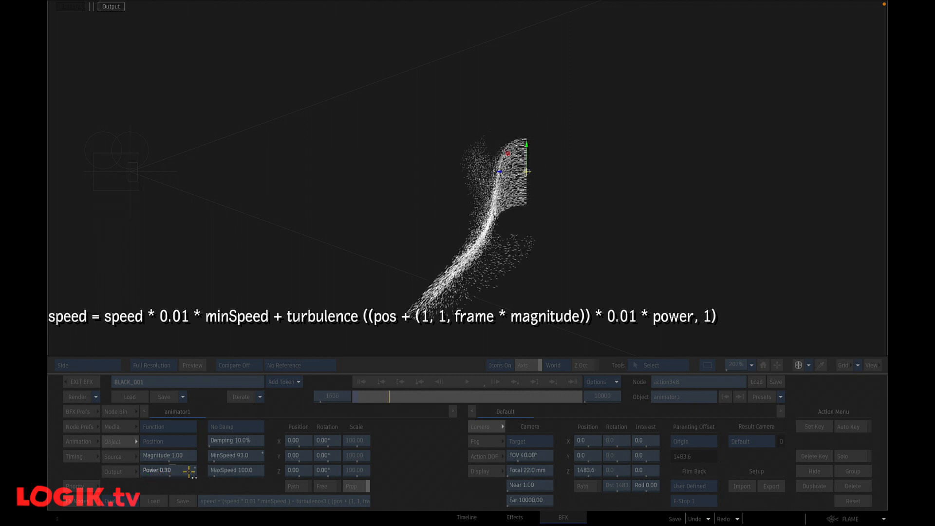
drag(189, 470, 184, 472)
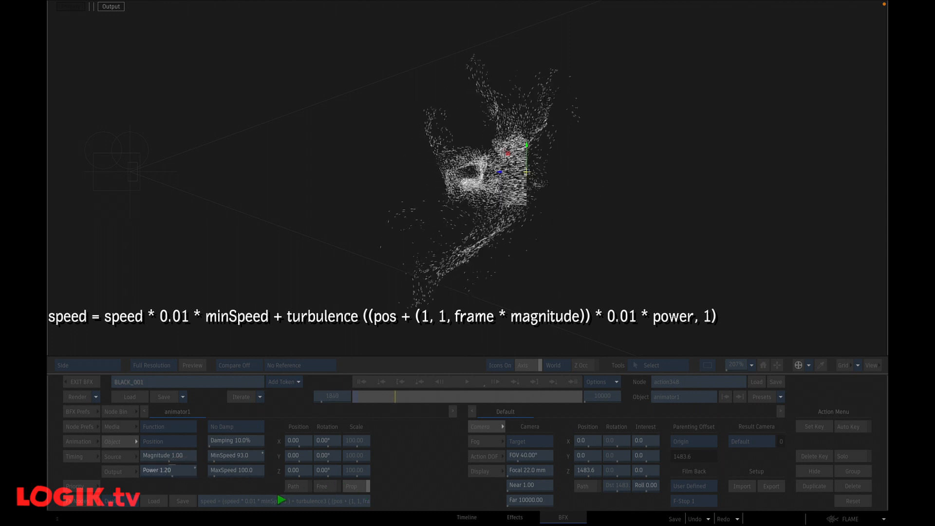
click(465, 382)
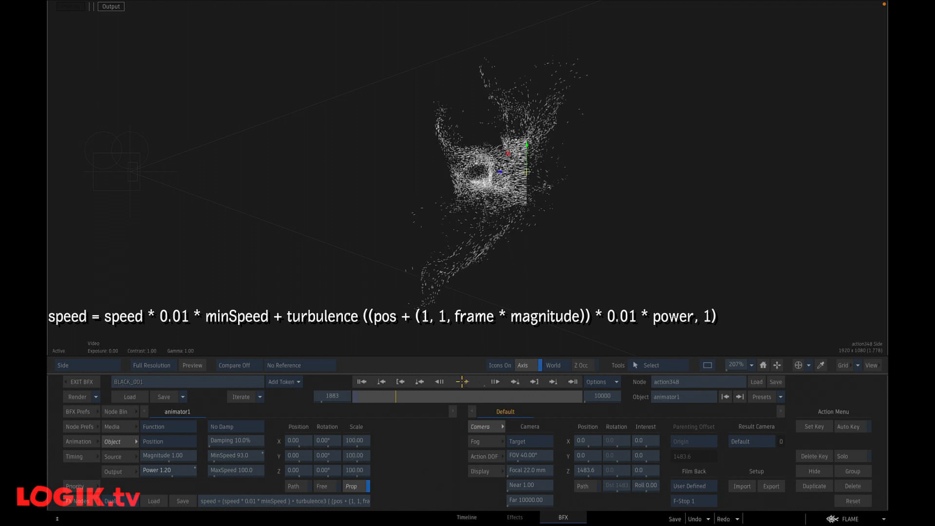
Play the animation from the first frame through the Default camera output and rewind it
click(361, 382)
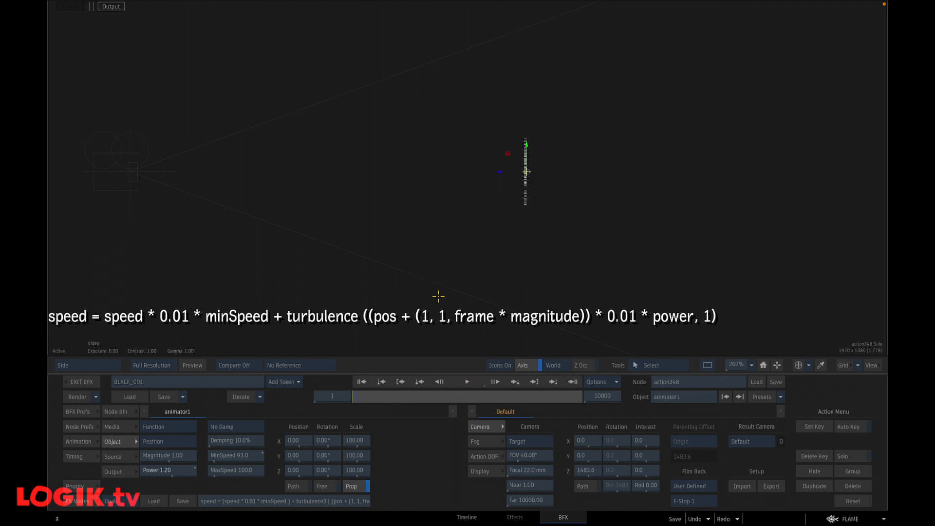
key(F4)
click(467, 381)
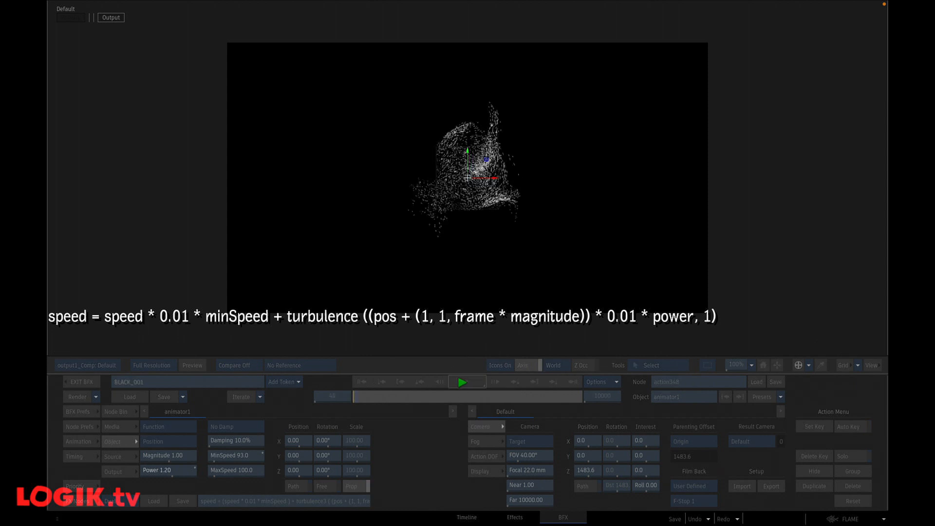
click(381, 385)
click(361, 383)
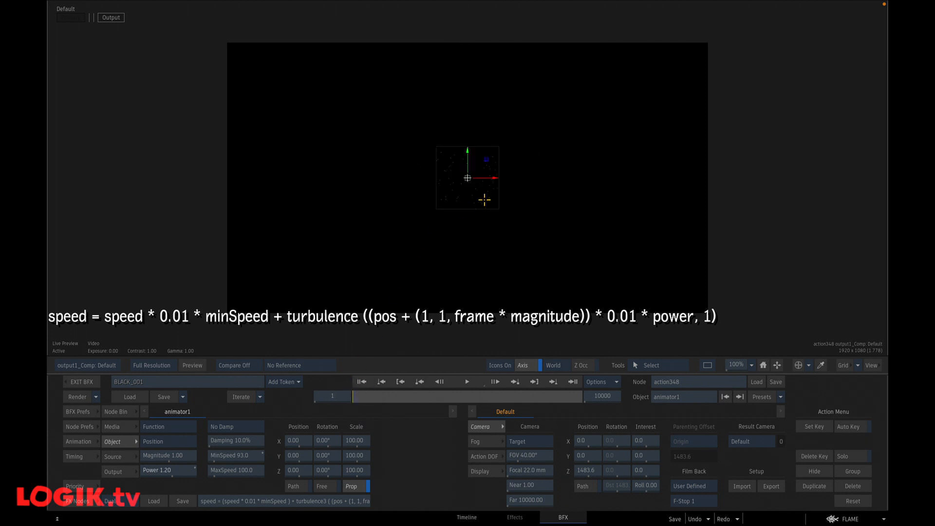
Duplicate the Action node twice with its connections in the Batch schematic, and space out the copies and the Colour Source node
key(Escape)
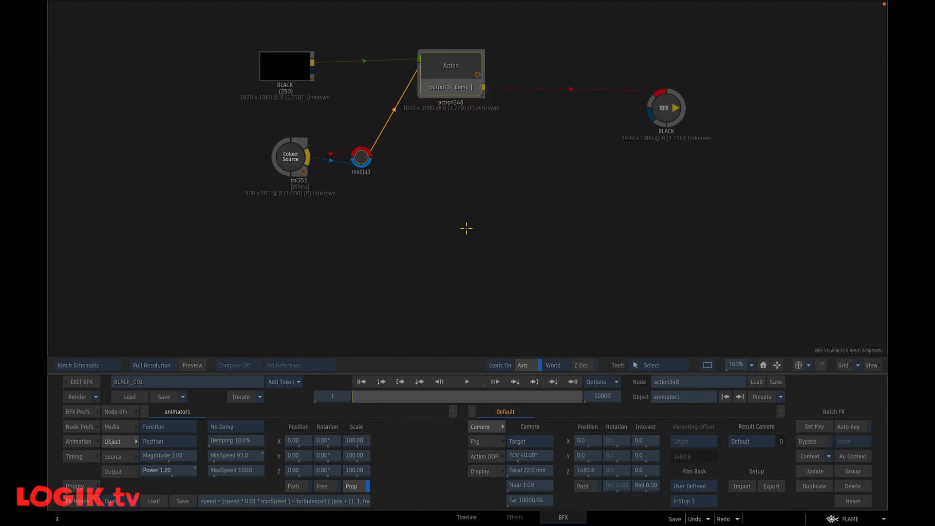
drag(454, 75, 465, 73)
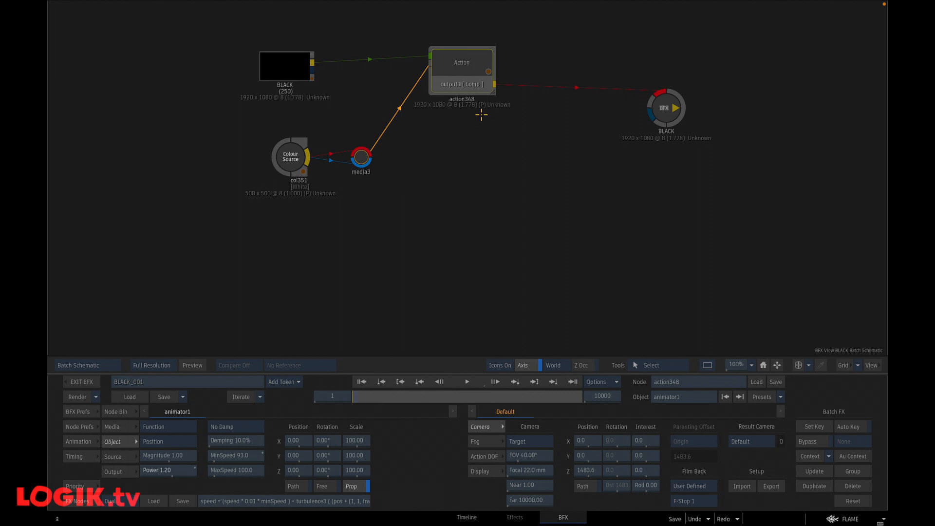
key(ctrl+shift+d)
key(ctrl+shift+d)
drag(530, 141, 516, 258)
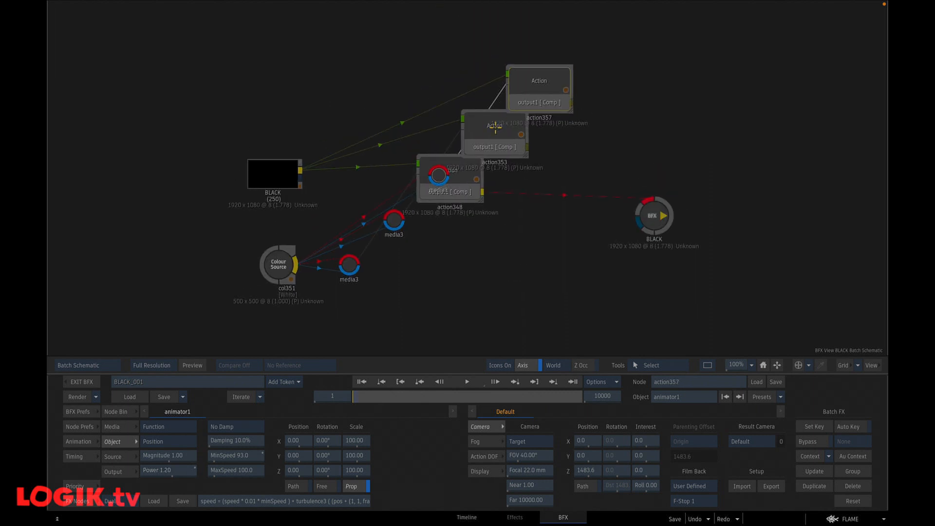
drag(494, 128, 461, 299)
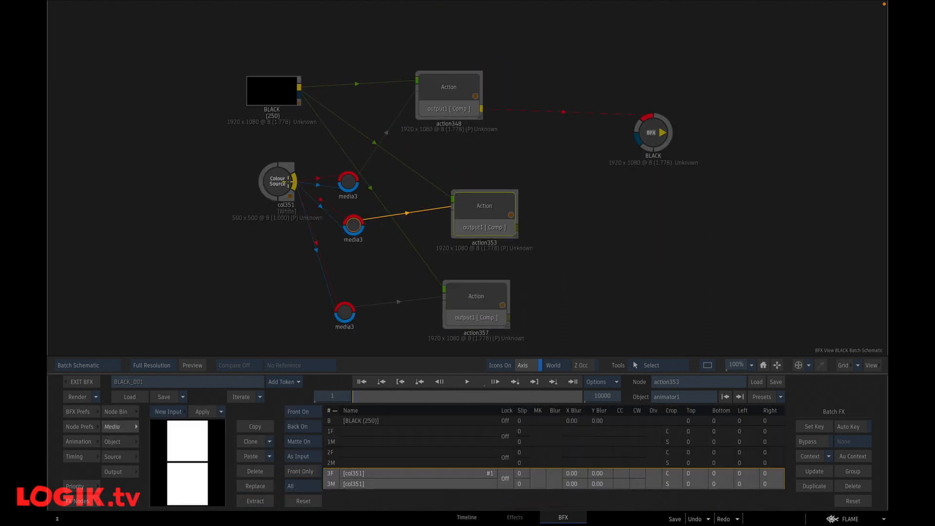
drag(288, 182, 239, 181)
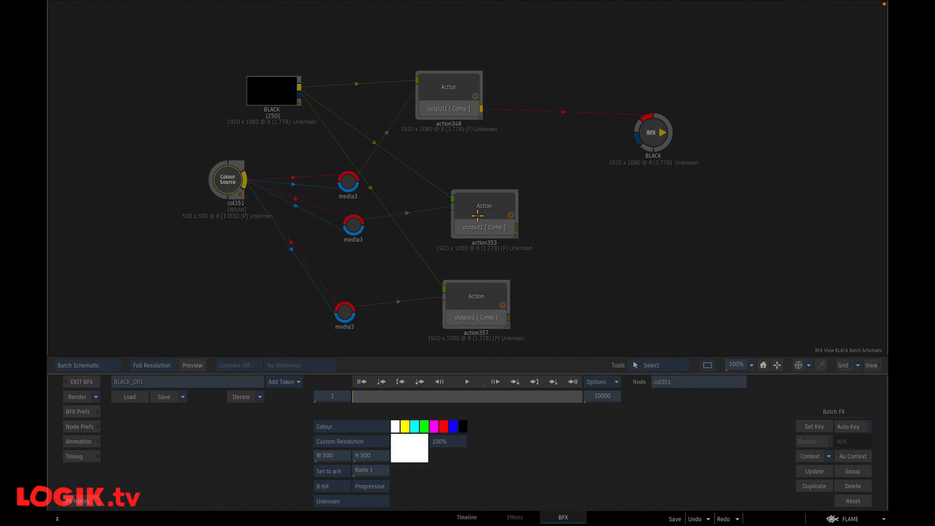
In the second Action node (action353), set axis1's X rotation to -90°
click(476, 214)
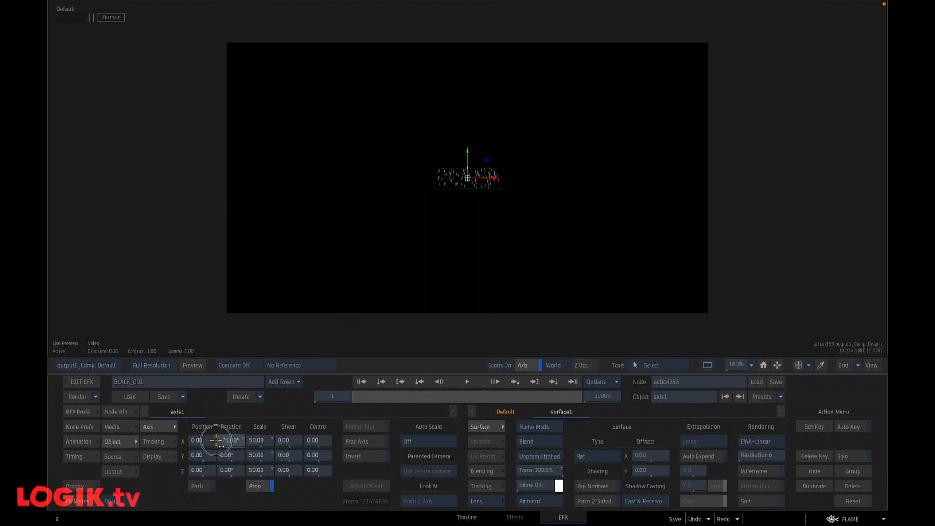
drag(215, 440, 210, 439)
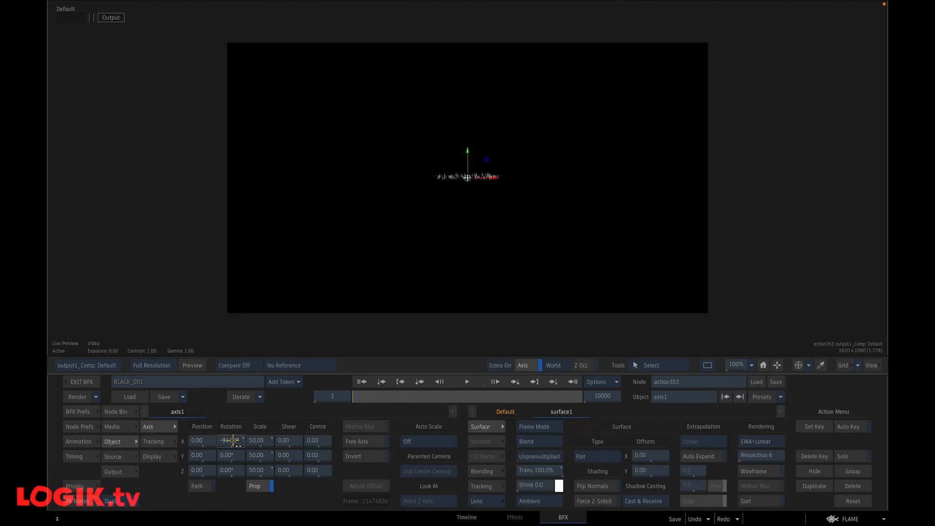
click(230, 439)
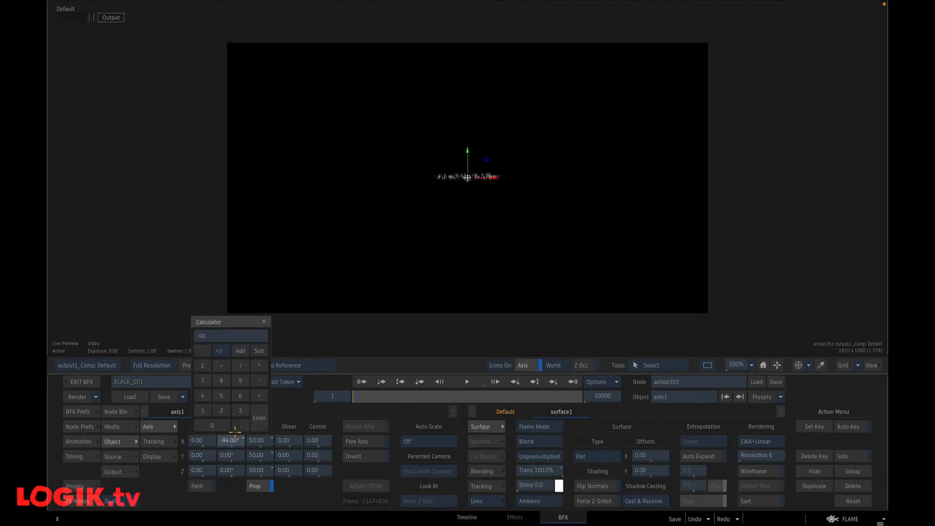
key(Return)
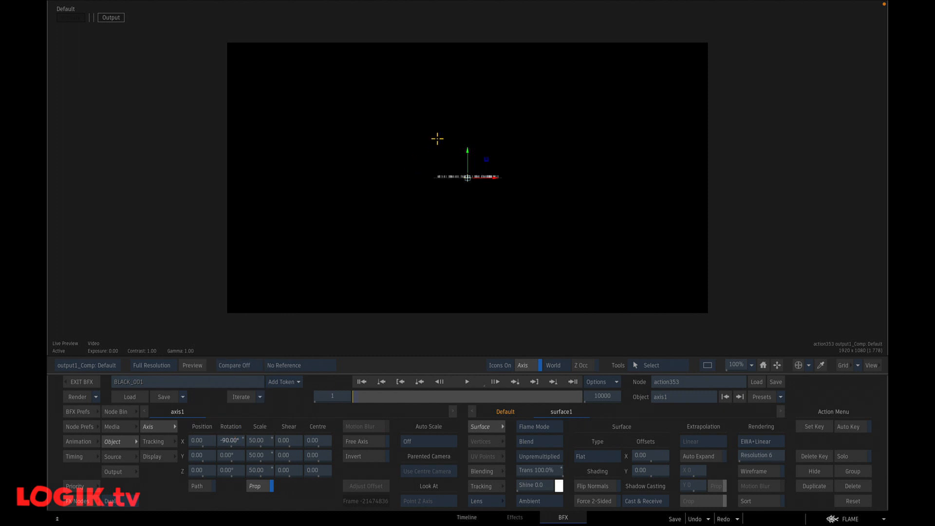
Scale axis1 proportionally to 25 and move it down to a Y position of about -456
click(263, 455)
click(254, 423)
click(252, 410)
click(290, 439)
drag(468, 155, 467, 270)
Play the particle animation through the camera output, stop it and rewind to the first frame
click(466, 378)
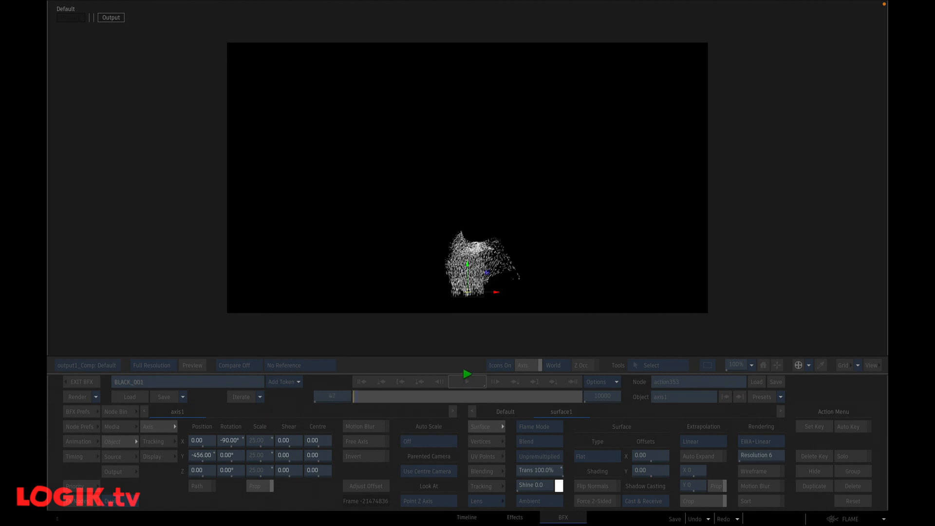
click(464, 381)
click(375, 382)
Set generator1's Speed to 17.0 with a Variance of 6.0 while the animation plays
key(F4)
click(406, 191)
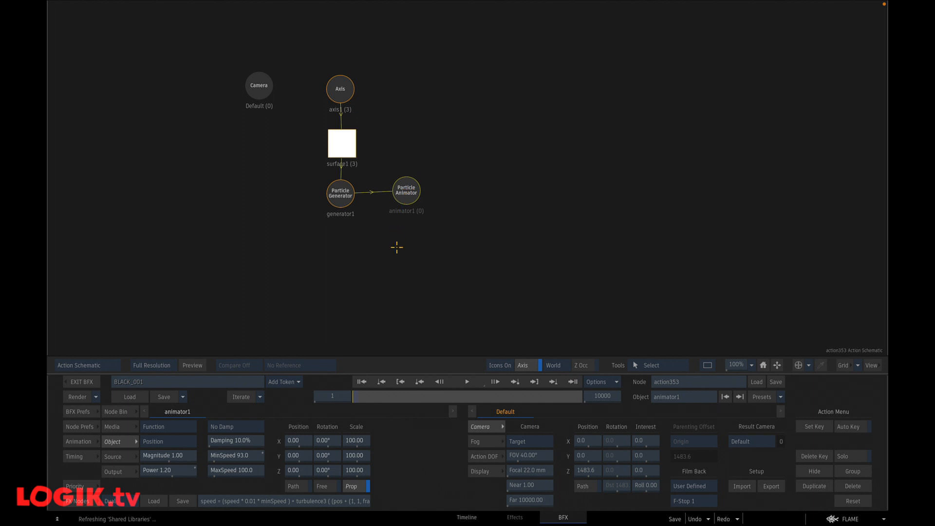
key(F1)
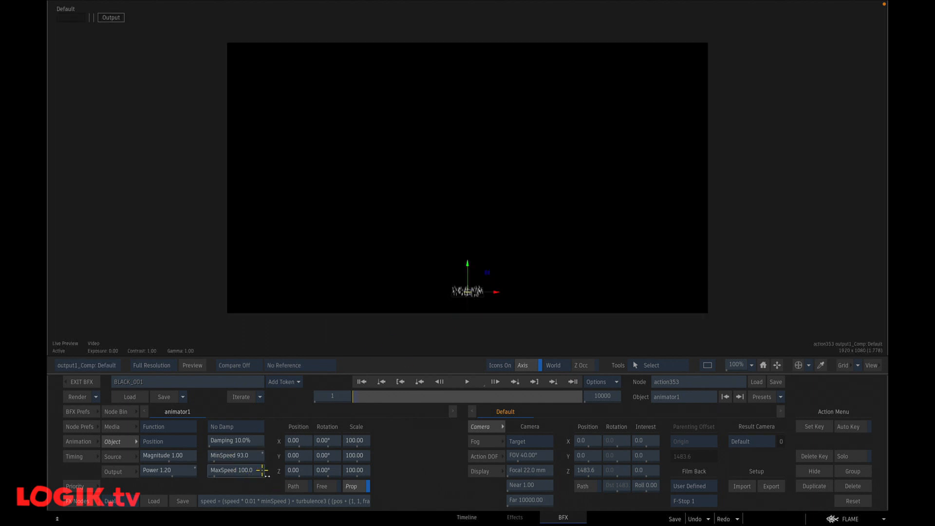
key(F4)
click(341, 194)
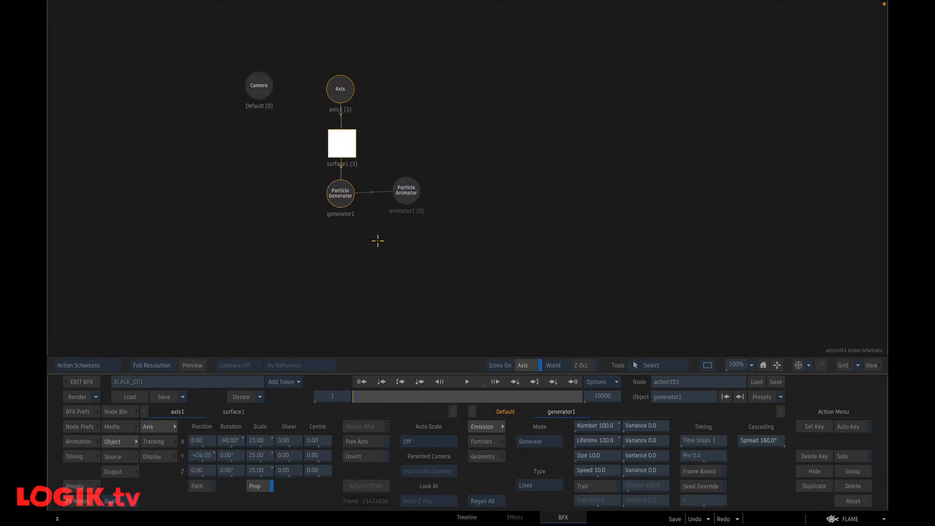
key(F1)
click(467, 382)
drag(595, 473, 655, 471)
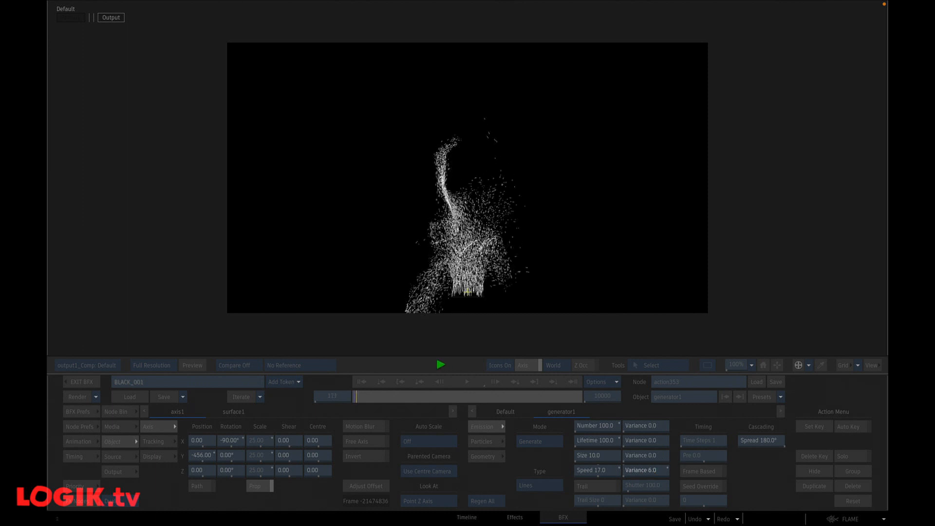
Add a second Particle Animator connected to generator1 and set its transform to affect Speed
click(413, 190)
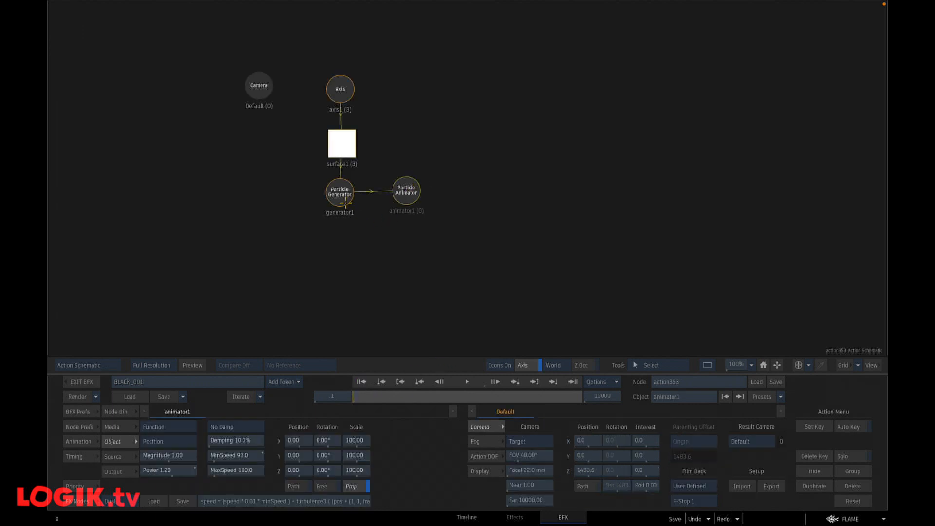
key(grave)
key(p)
double_click(579, 469)
drag(494, 190, 403, 245)
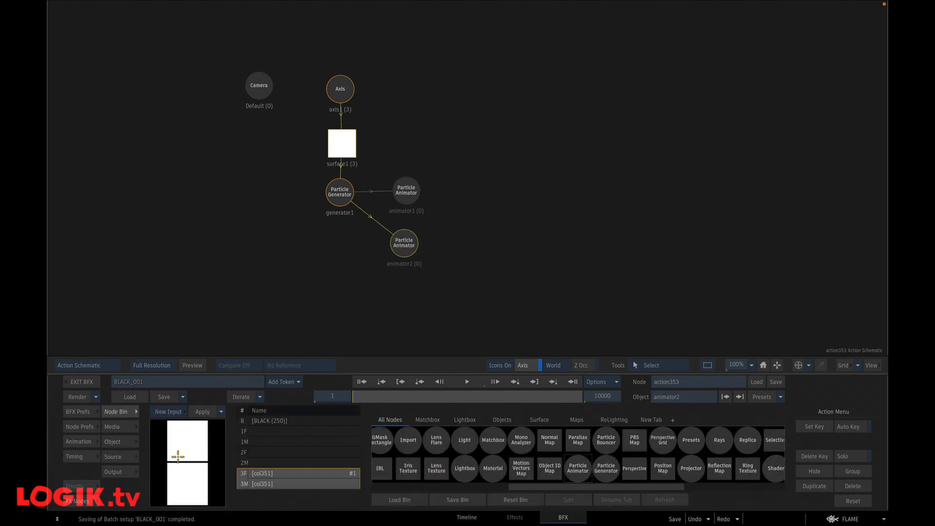
double_click(402, 250)
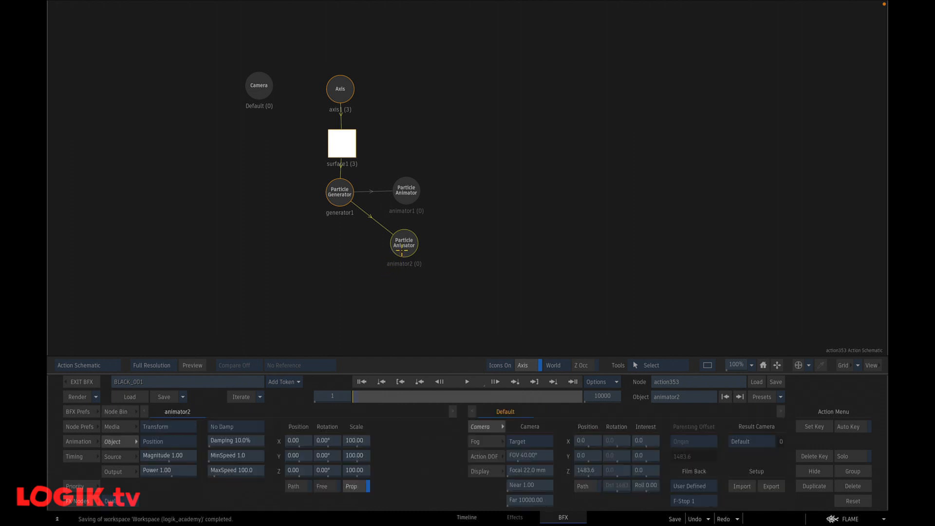
drag(400, 247, 400, 245)
click(178, 441)
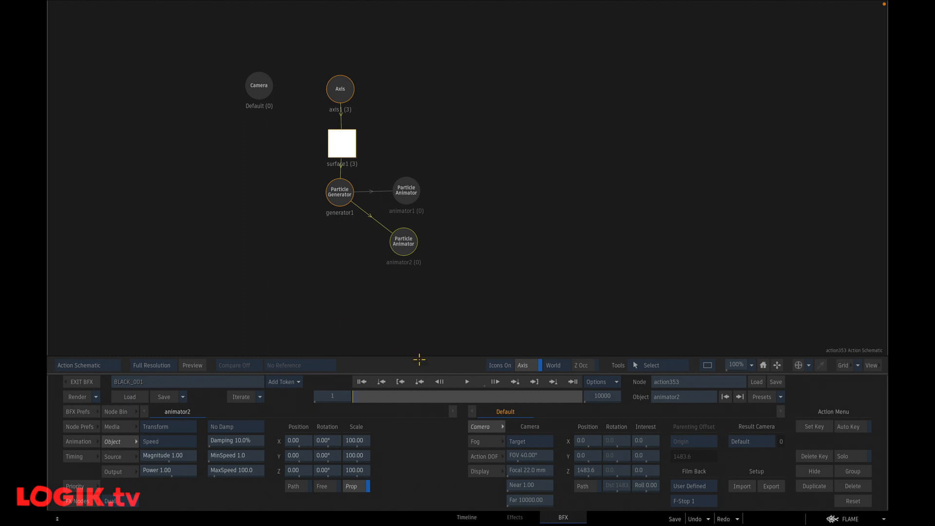
Play animator2's default speed transform through the camera output, stop it and rewind
key(F4)
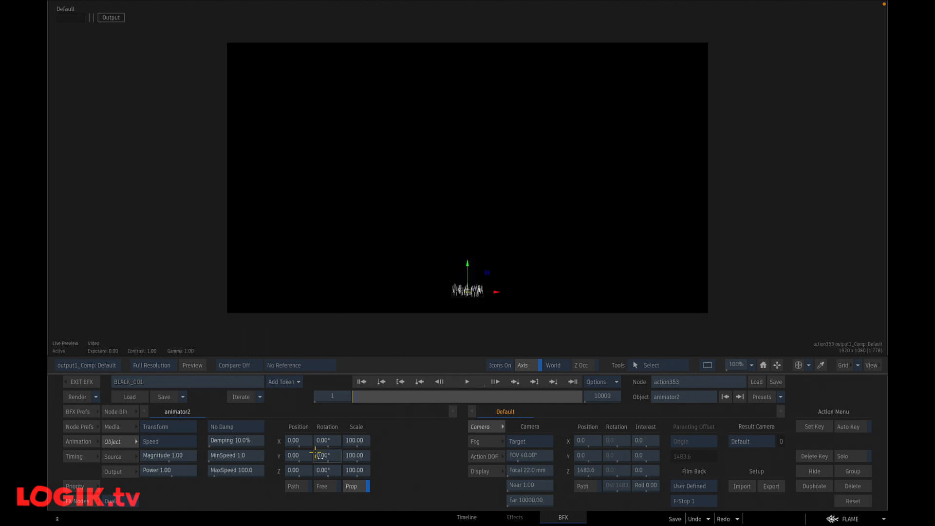
click(468, 381)
click(468, 380)
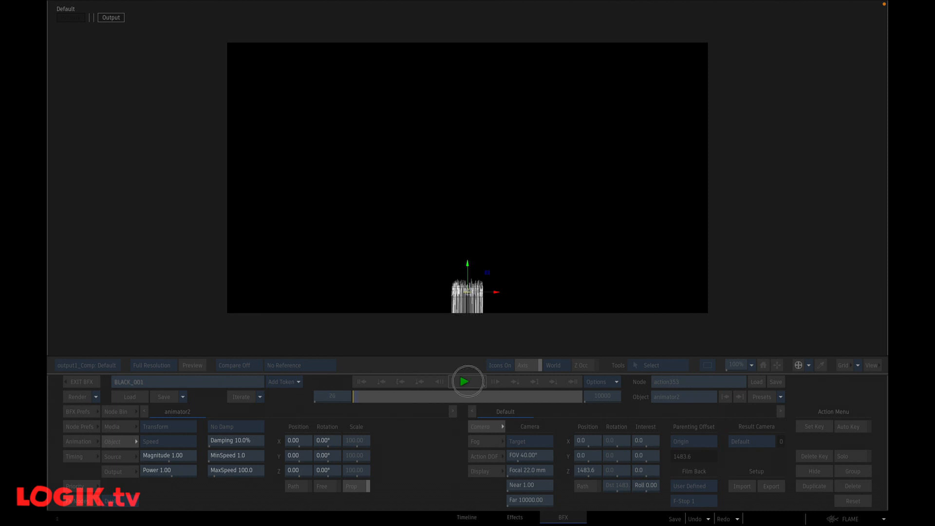
click(363, 381)
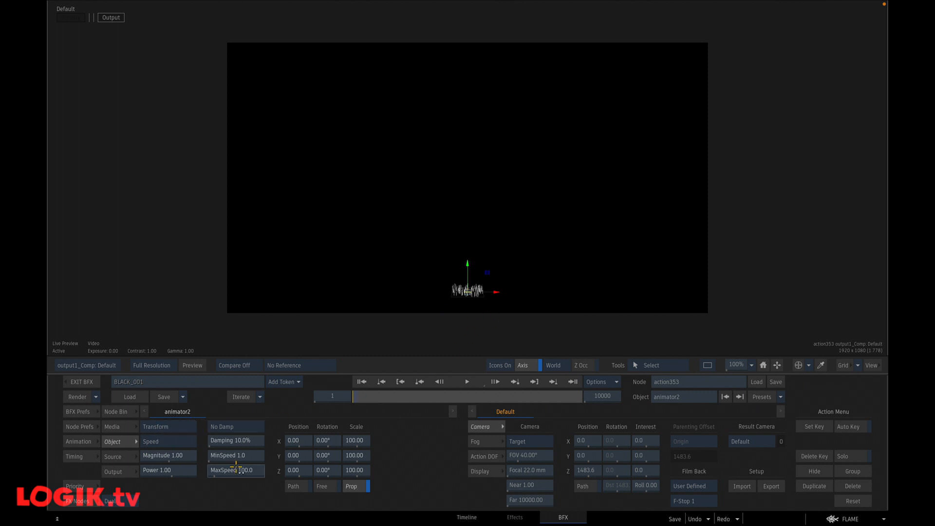
Enable Free on animator2, play the animation, and set the animator's Y position to 1.00
click(324, 486)
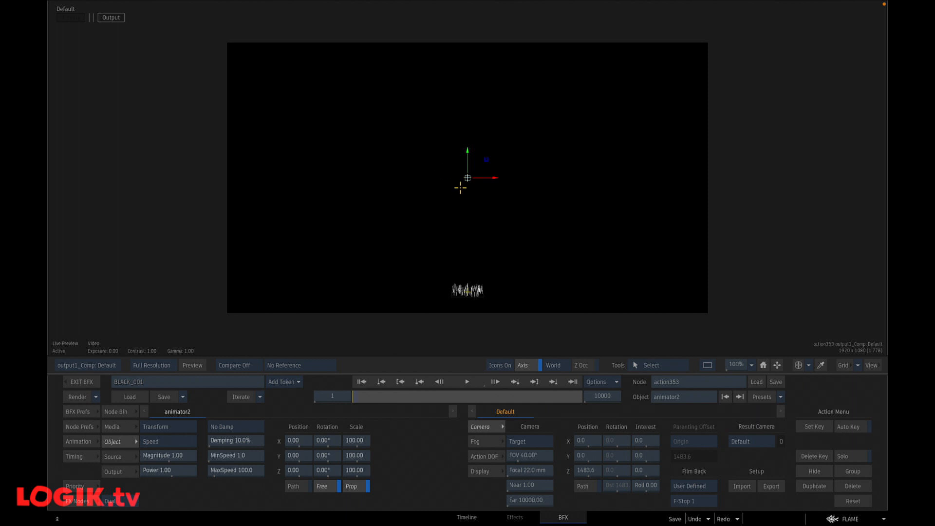
click(475, 379)
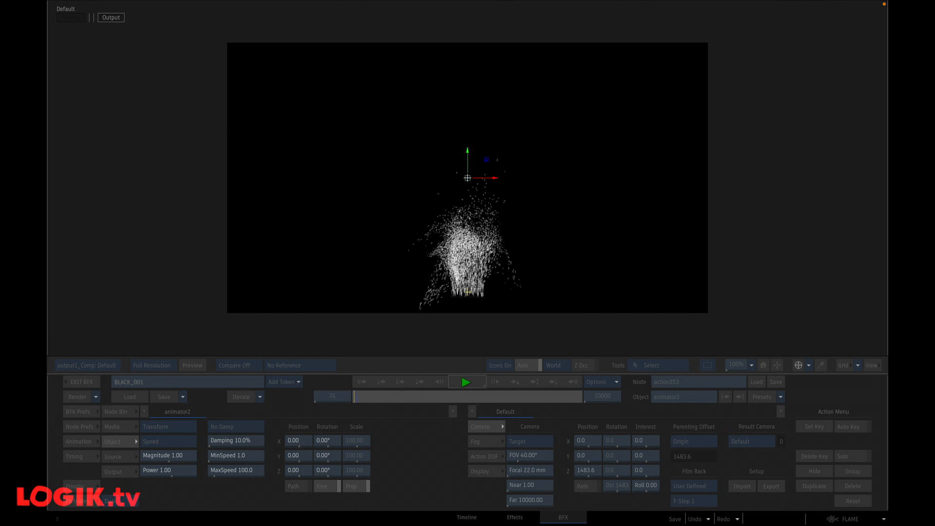
mouse_move(298, 456)
mouse_down()
mouse_move(287, 458)
mouse_move(301, 461)
mouse_up()
click(291, 457)
click(302, 456)
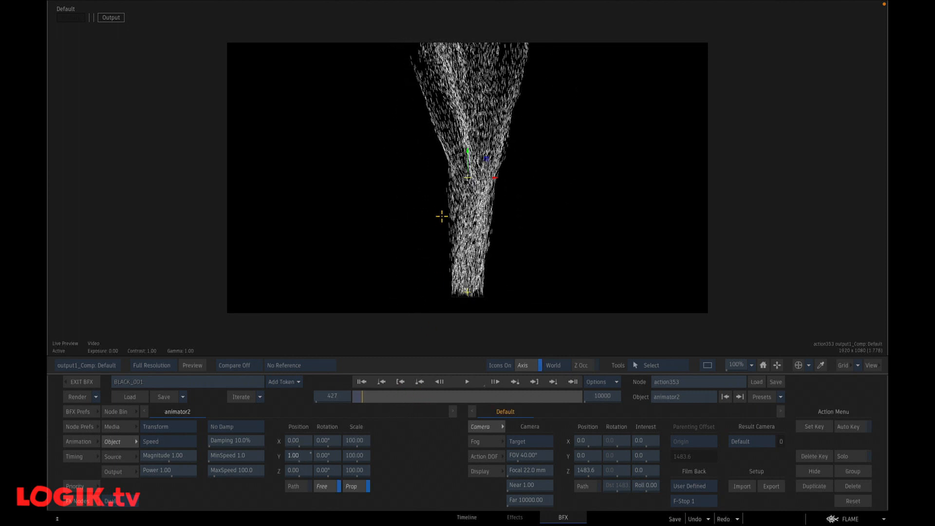
Reduce animator2's Y position to 0.25
key(grave)
click(303, 456)
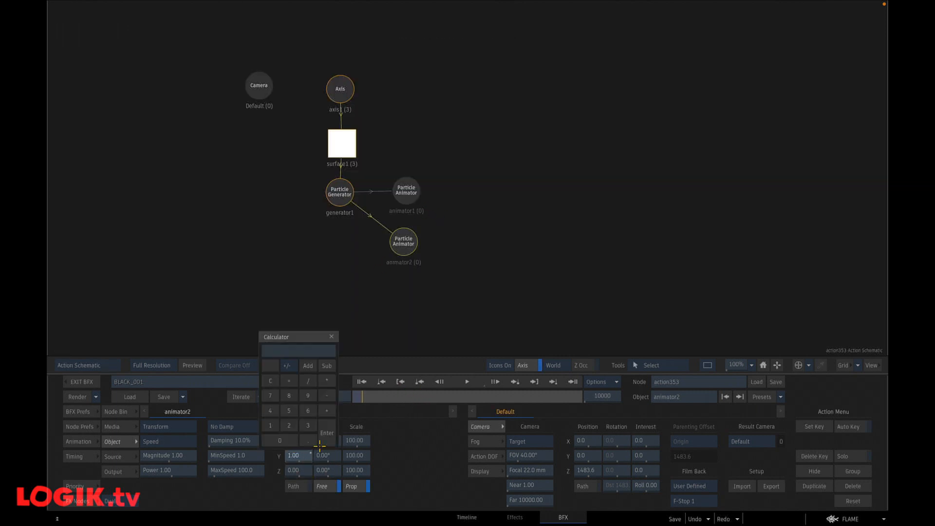
click(304, 436)
click(292, 422)
click(293, 410)
click(327, 433)
Rewind and play the animation through the Default camera output with animator2's reduced Y value, then stop playback
click(360, 383)
key(F4)
click(466, 381)
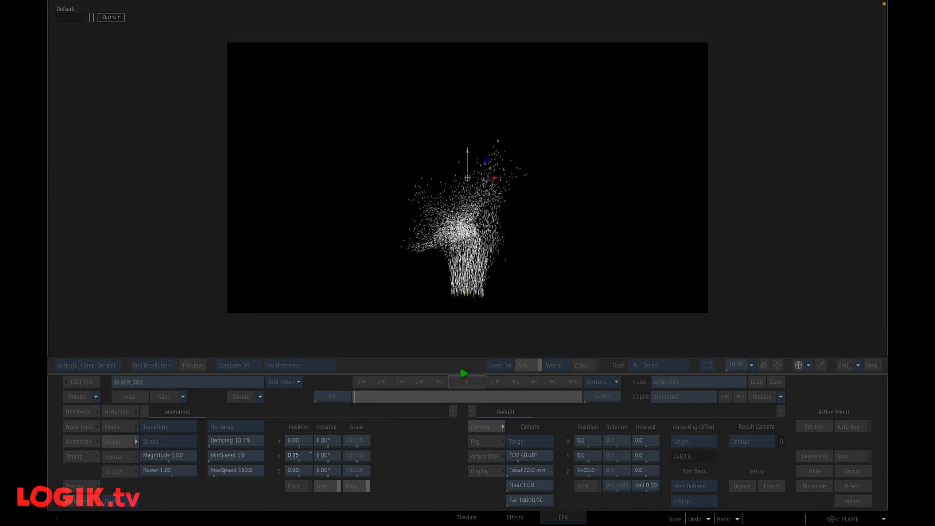
click(470, 373)
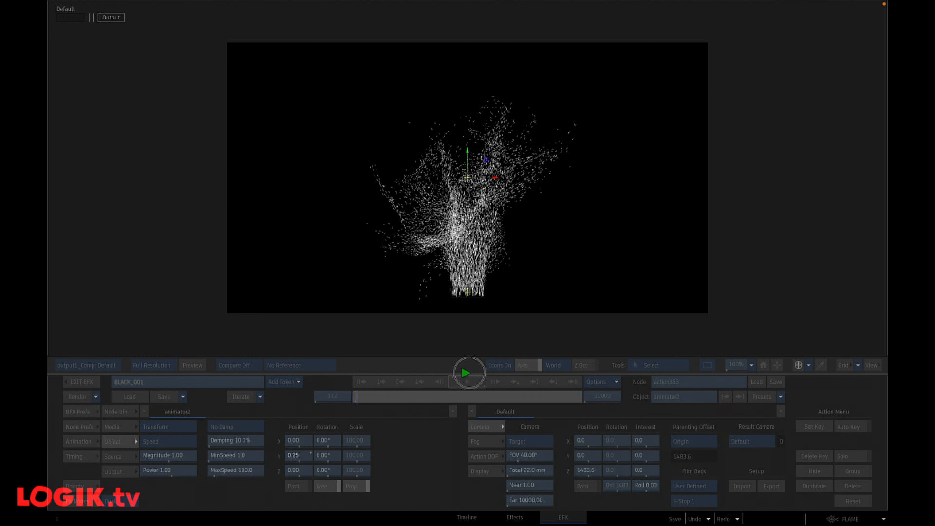
While the animation plays, vary animator1's MinSpeed, settle on 93.0, raise its Power to 1.50, and orbit around the particles
key(grave)
click(406, 190)
key(F4)
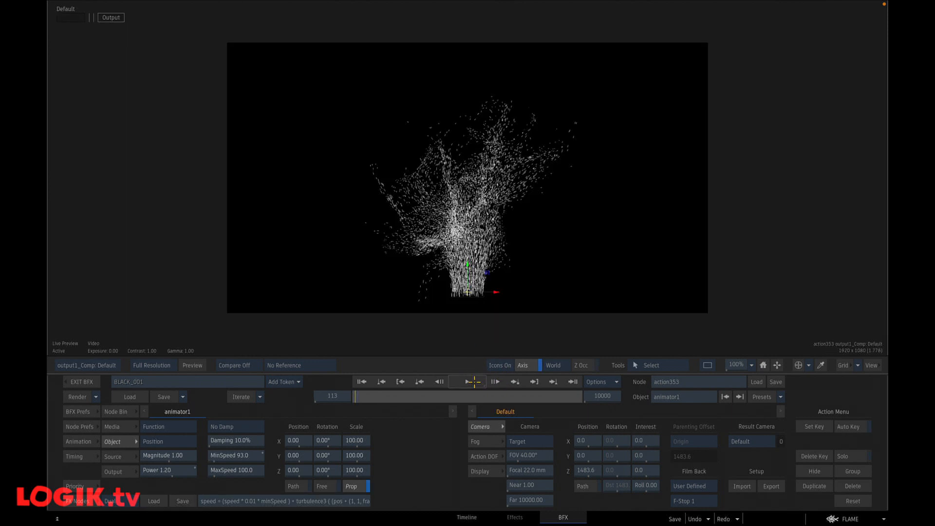
click(466, 382)
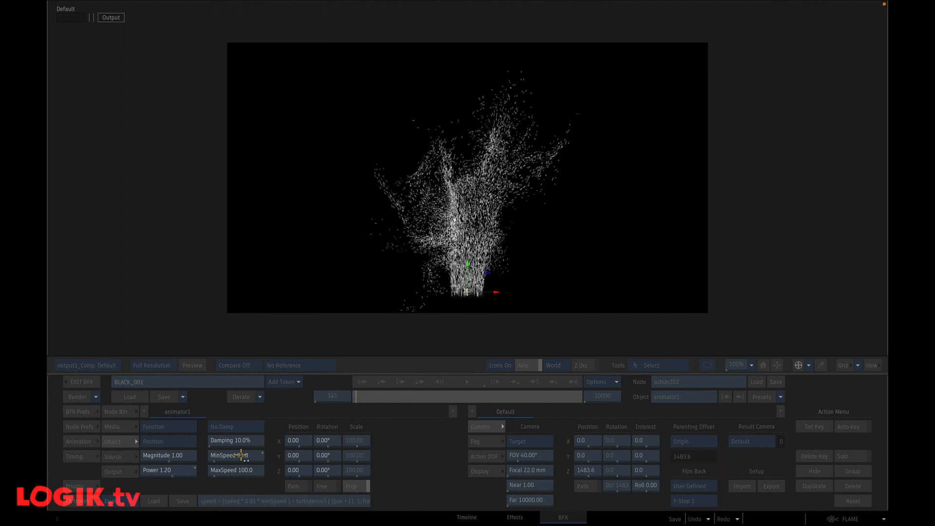
drag(221, 456, 215, 457)
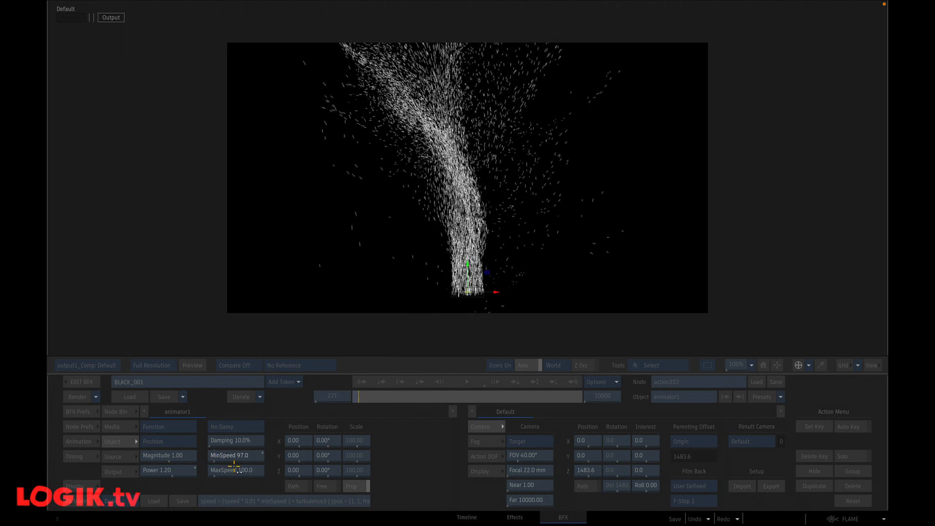
drag(227, 455, 182, 471)
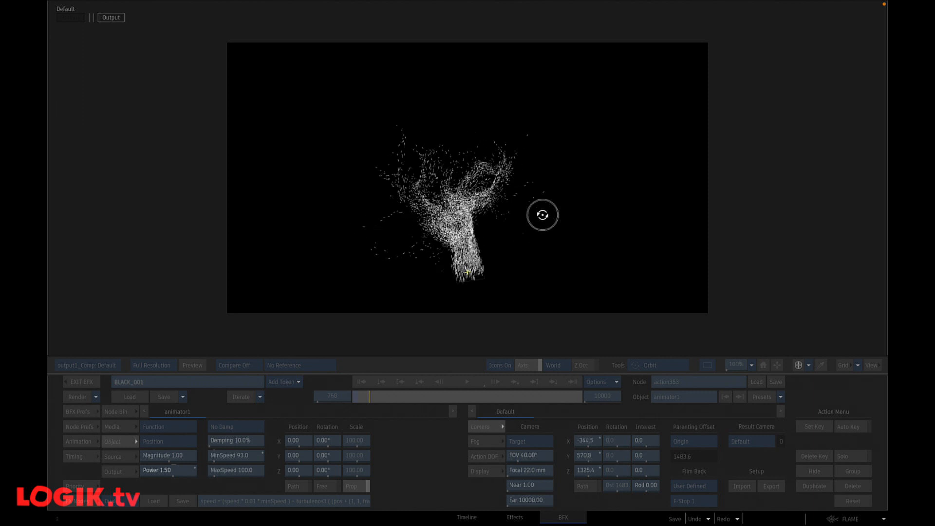
Reset the Default camera's X, Y and Z position to their defaults, stop playback and rewind to the first frame
ctrl+click(588, 440)
ctrl+click(595, 455)
ctrl+click(591, 470)
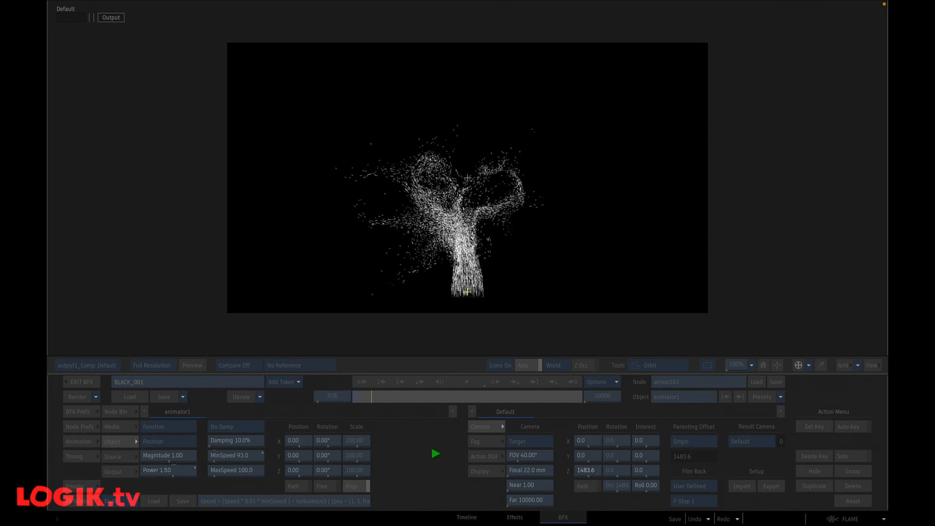
click(374, 387)
click(361, 381)
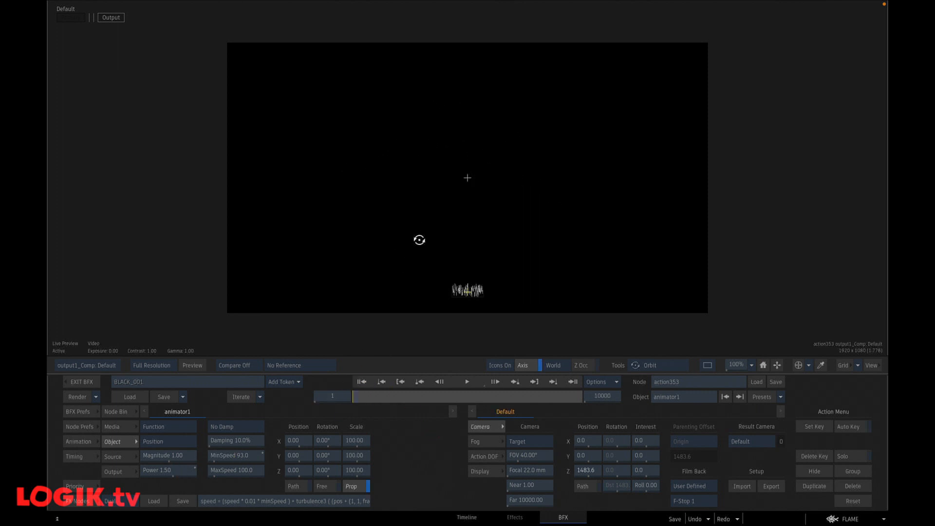
Add a third Particle Animator below generator1, connected to it, and set its mode to Function
key(F4)
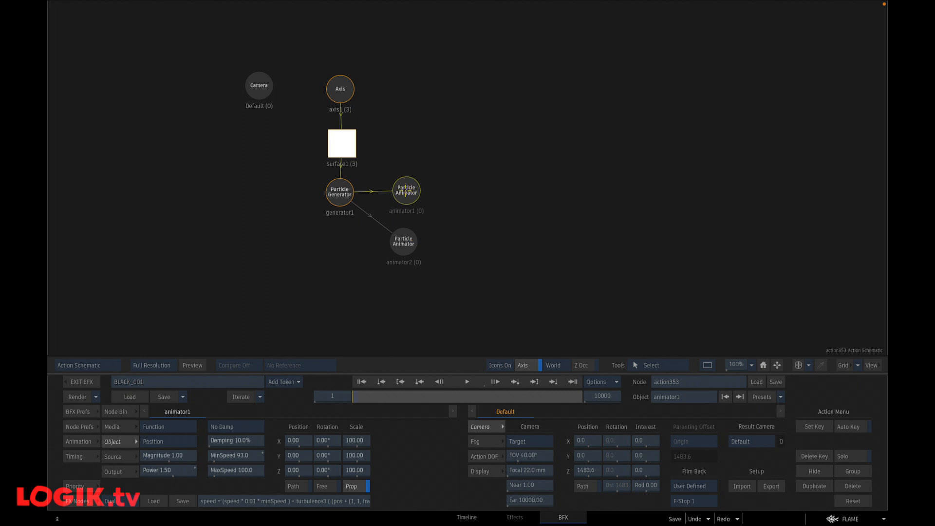
key(ctrl+b)
drag(579, 468, 341, 254)
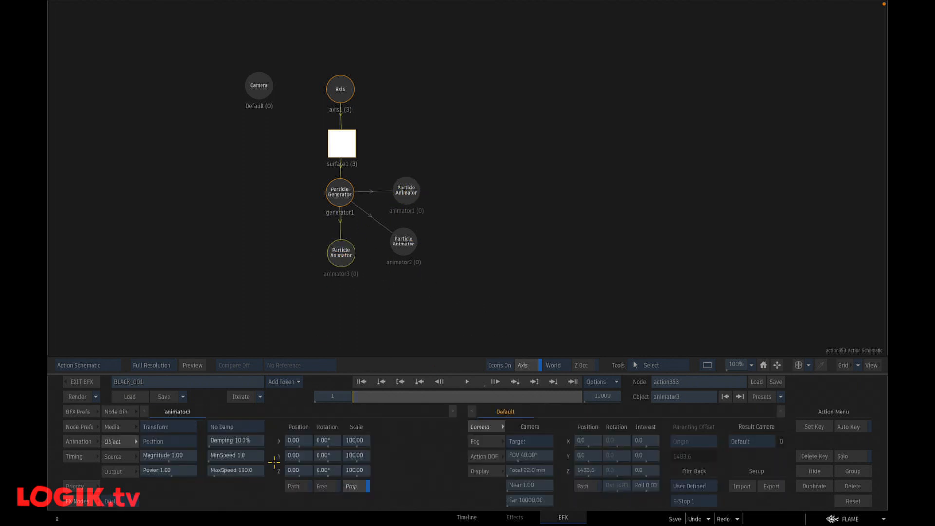
click(177, 427)
click(187, 327)
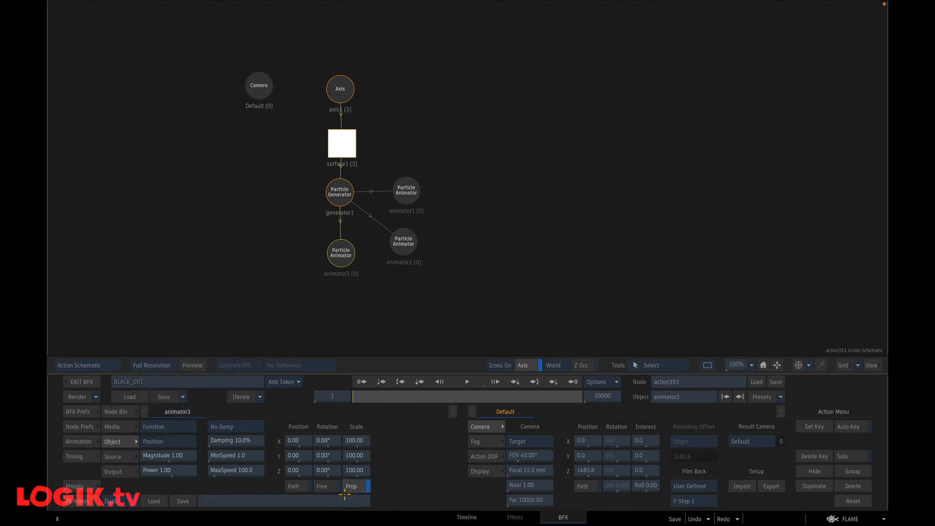
Enter the function transparency = lifetimel for animator3 and play the animation through the camera output
click(269, 501)
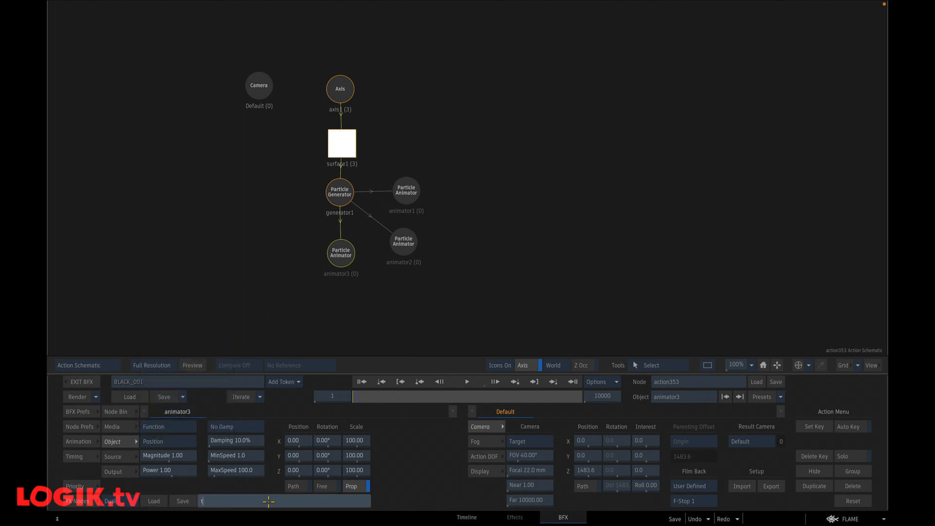
text(transparency = life)
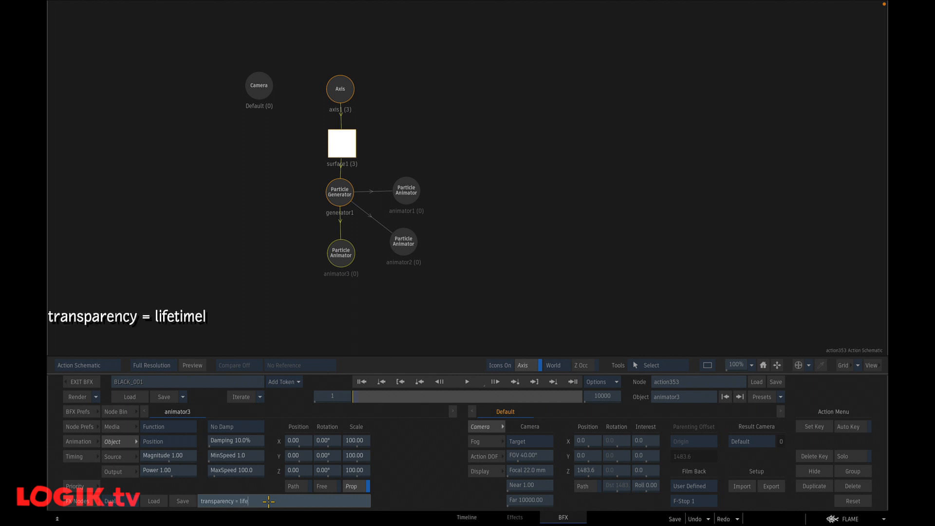
text(timeI)
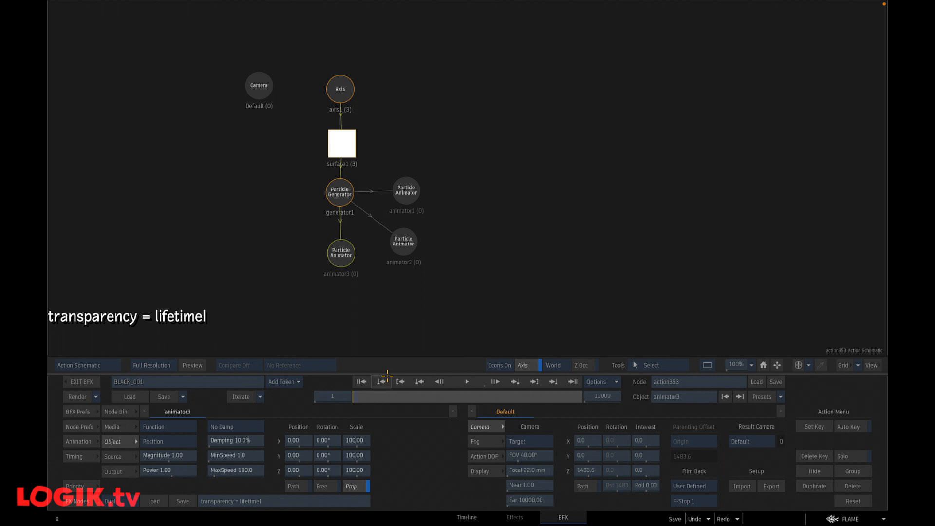
click(458, 382)
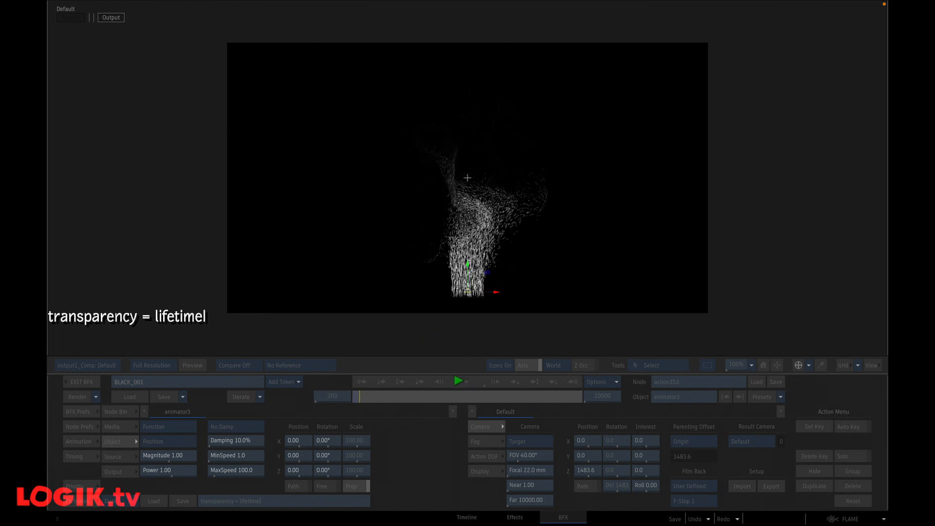
Stop playback, rewind to the first frame and replay the animation to review the transparency fade
key(space)
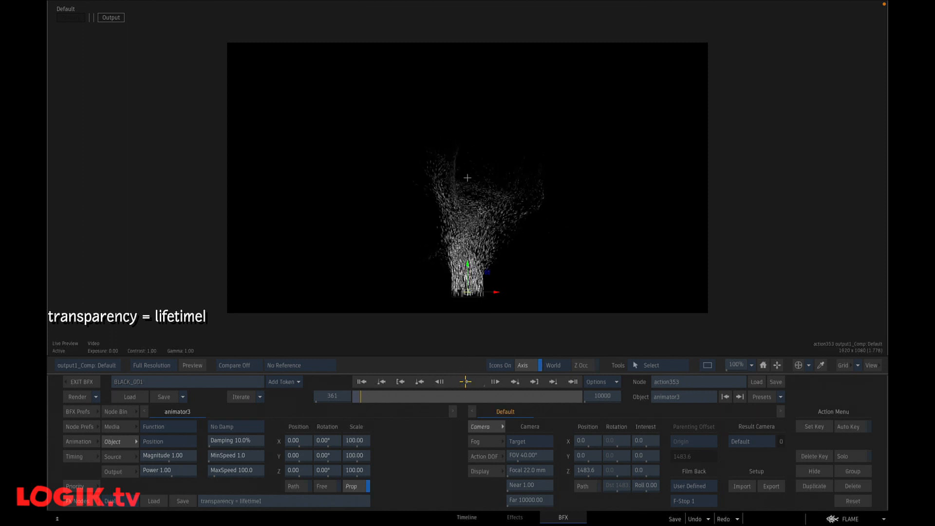
click(362, 381)
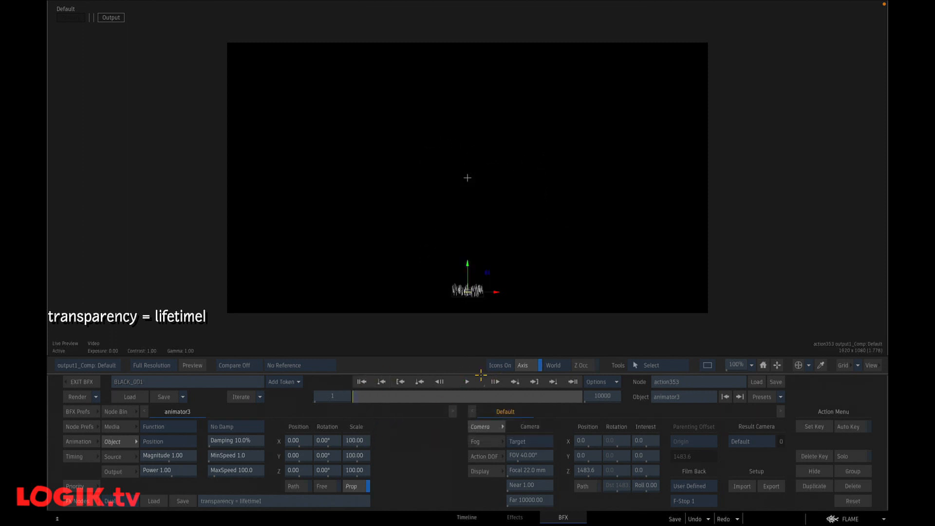
click(470, 381)
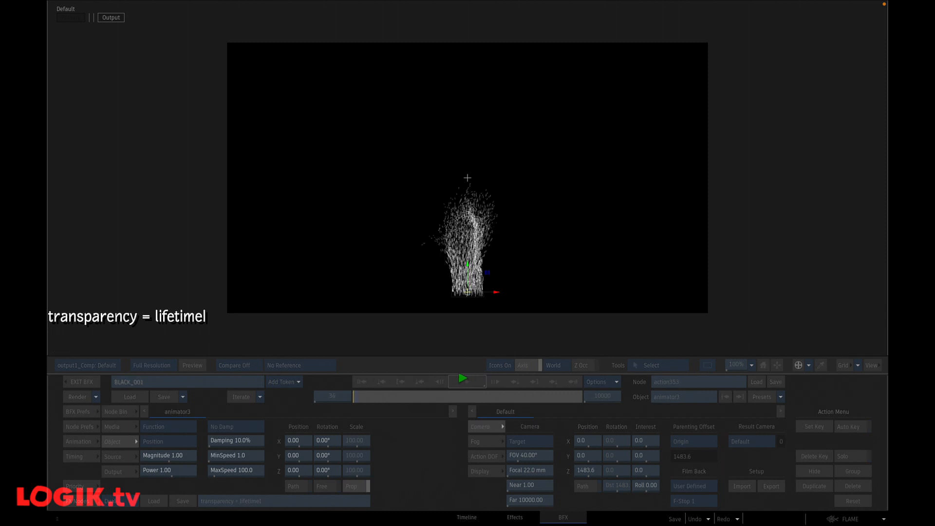
click(464, 379)
Turn on Trail for generator1, set its Trail Size to 5 with a Variance of 3.0, and play from the first frame
key(grave)
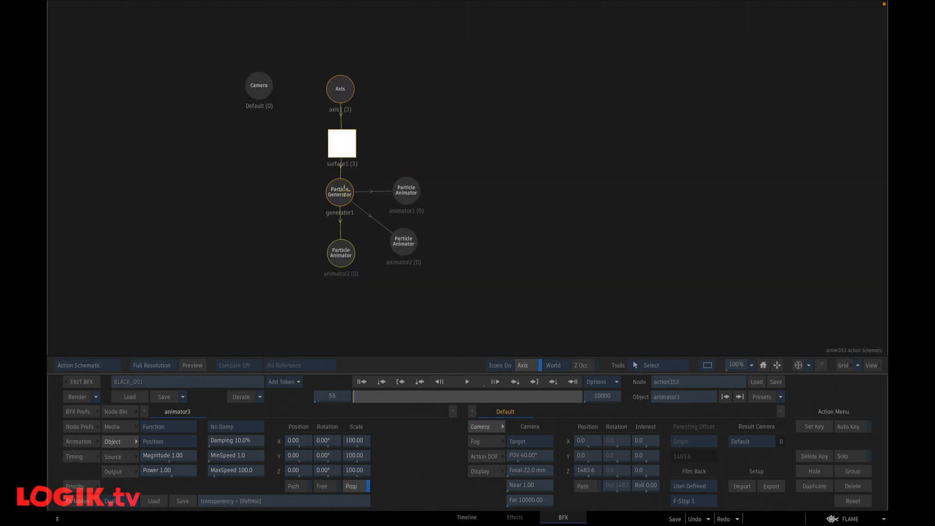
click(341, 192)
key(grave)
click(584, 486)
click(381, 381)
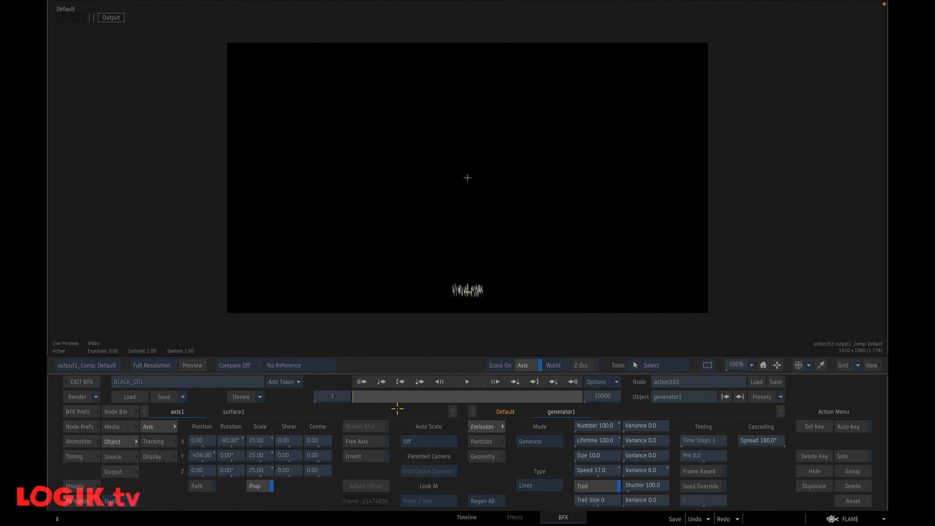
click(601, 500)
click(587, 455)
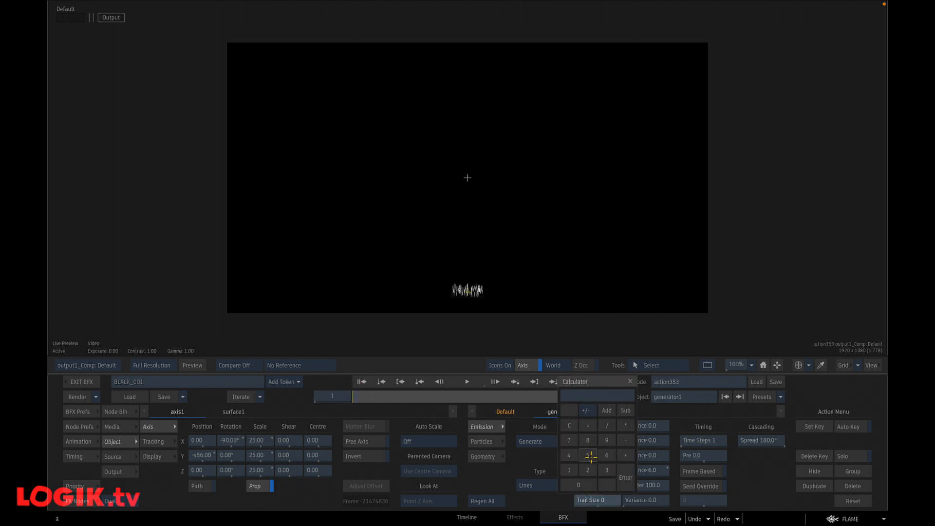
click(626, 478)
click(467, 380)
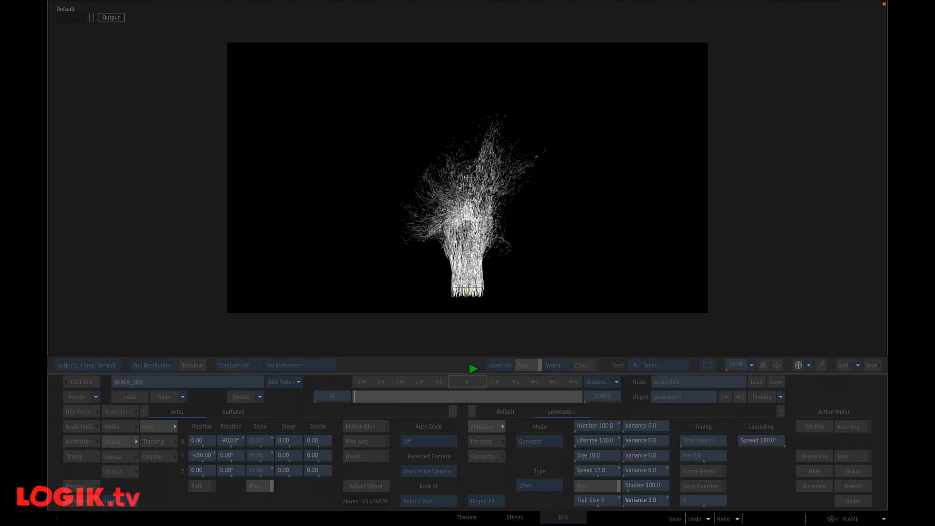
click(471, 381)
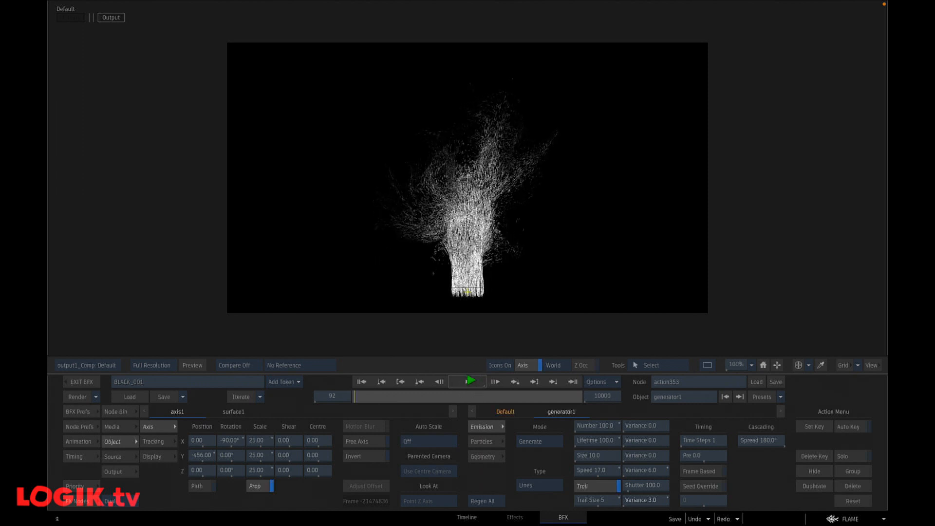
Enable Sort in generator1's particle rendering settings and replay the animation from the first frame
click(482, 441)
click(759, 471)
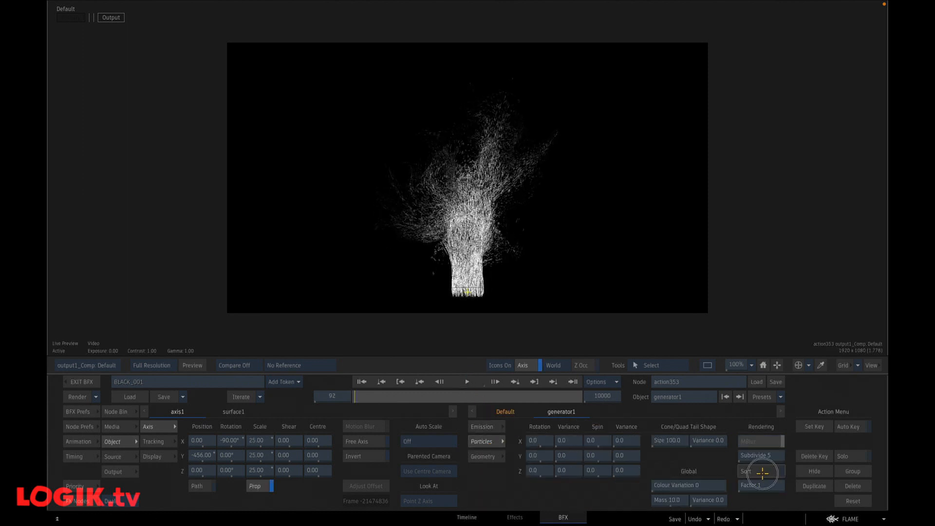
click(361, 381)
click(468, 380)
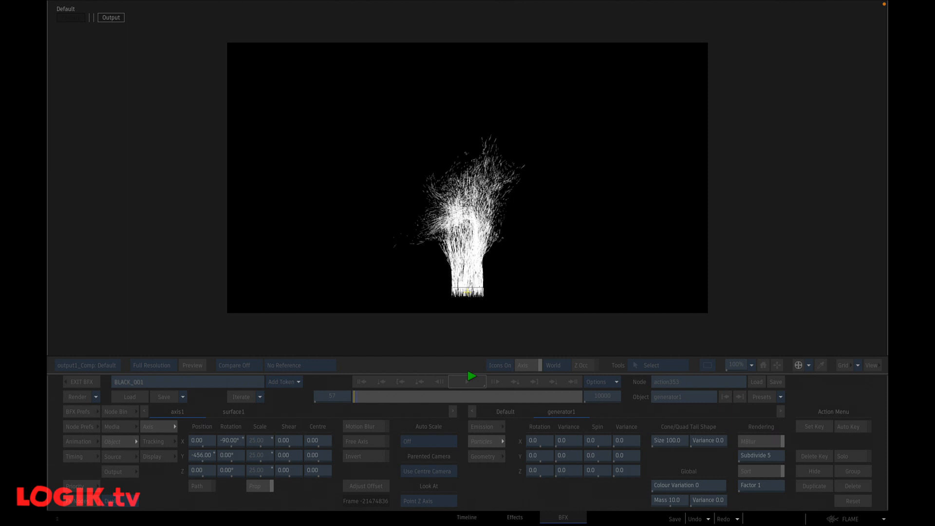
click(468, 380)
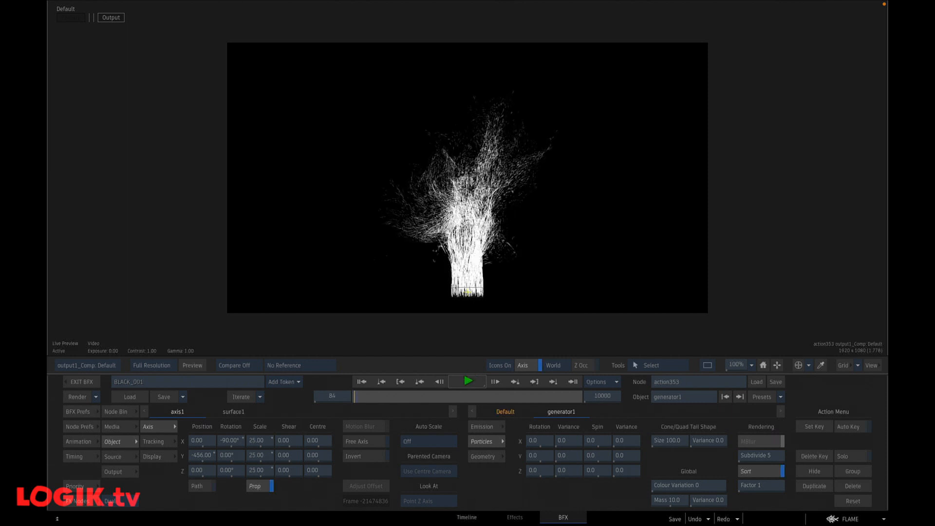
Lower generator1's emission Number during playback, set it to 20.0, and replay the animation from the first frame
click(488, 427)
click(361, 381)
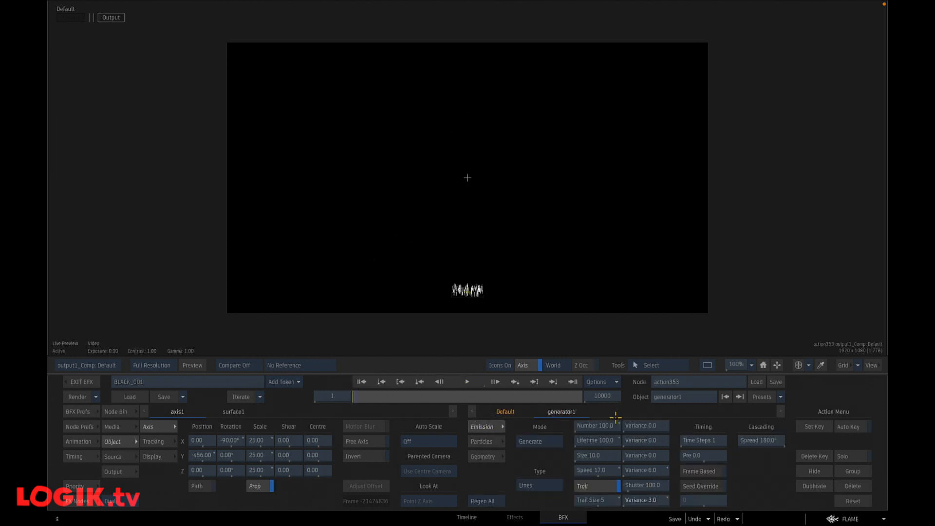
click(466, 381)
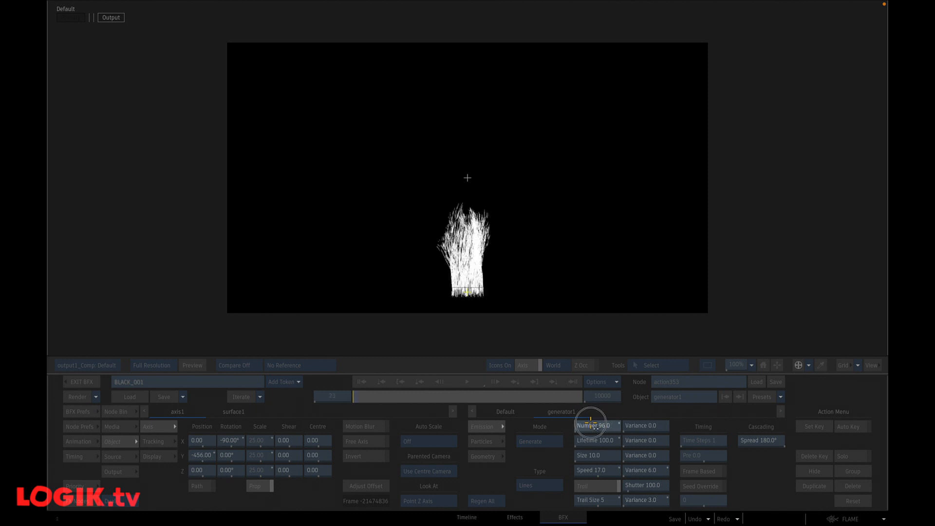
drag(588, 424, 570, 425)
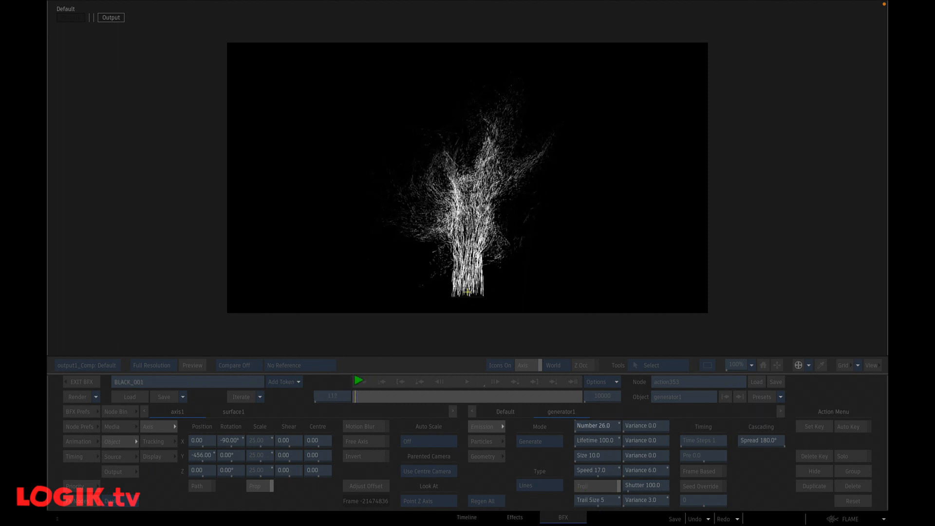
click(359, 380)
click(583, 426)
text(2)
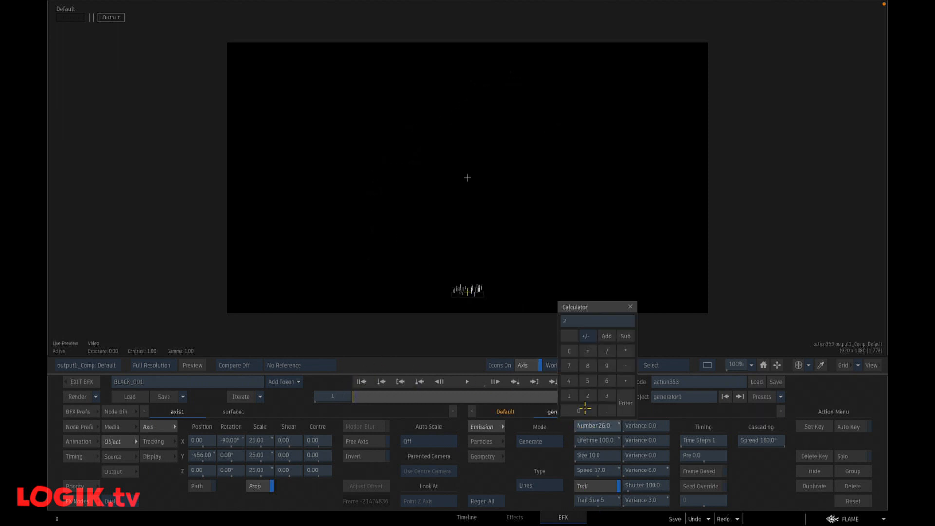
click(585, 408)
key(Return)
click(465, 381)
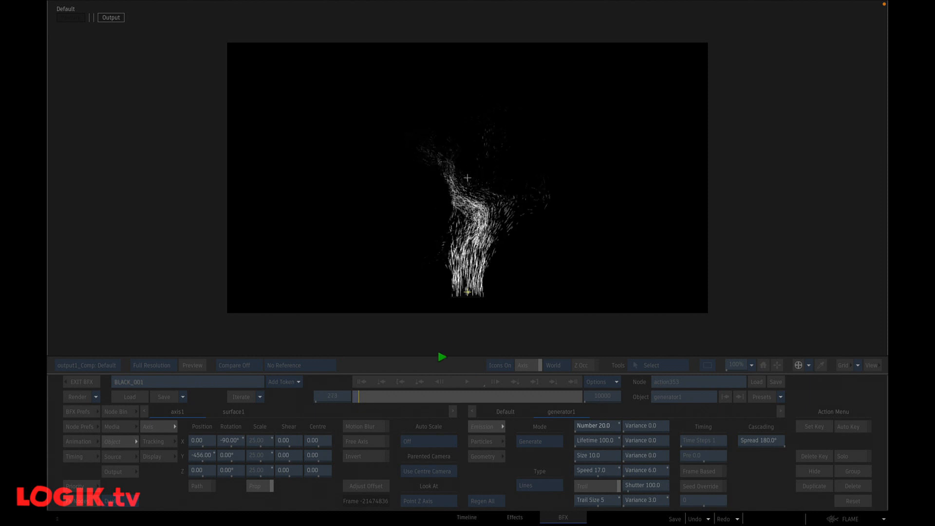
click(466, 379)
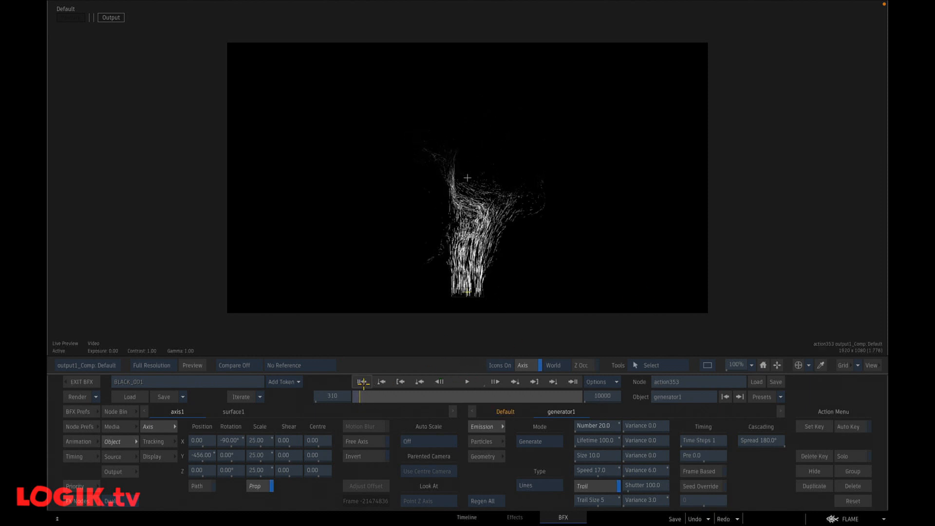
click(362, 382)
Return to the Batch schematic, line up action357 below action353, and inspect the settings of its animator1
key(grave)
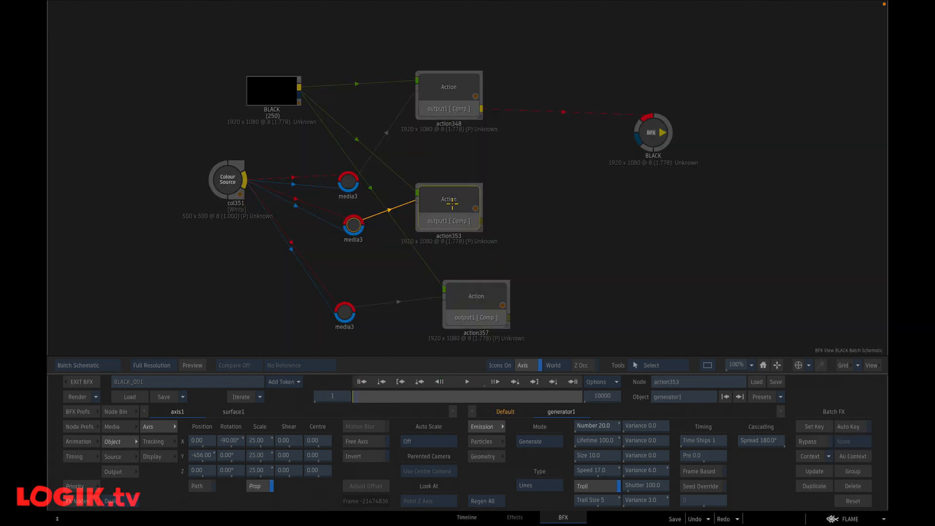
drag(539, 265, 519, 251)
drag(450, 365, 446, 289)
click(448, 287)
key(Escape)
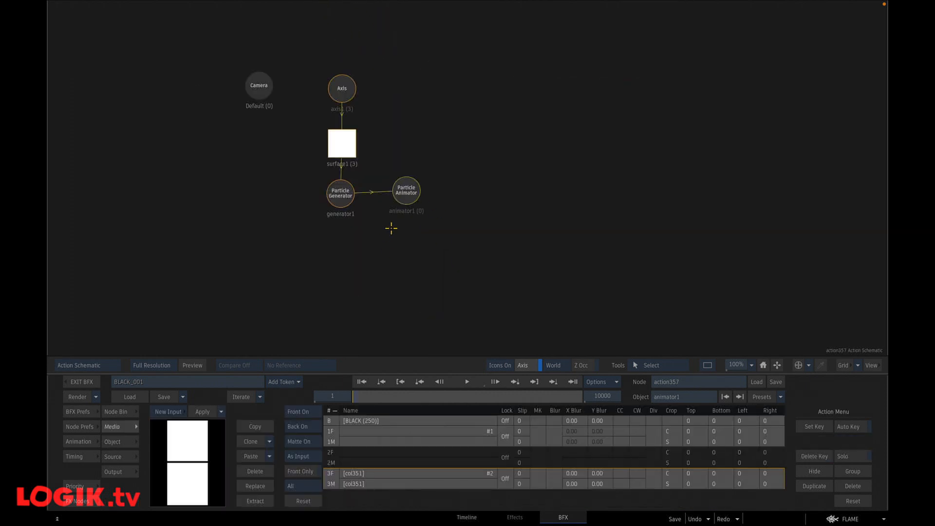
click(406, 190)
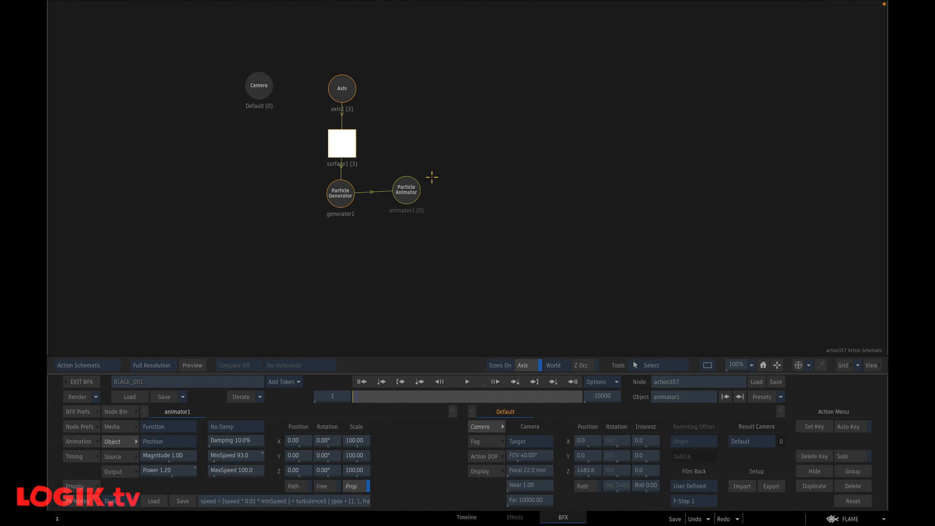
key(Escape)
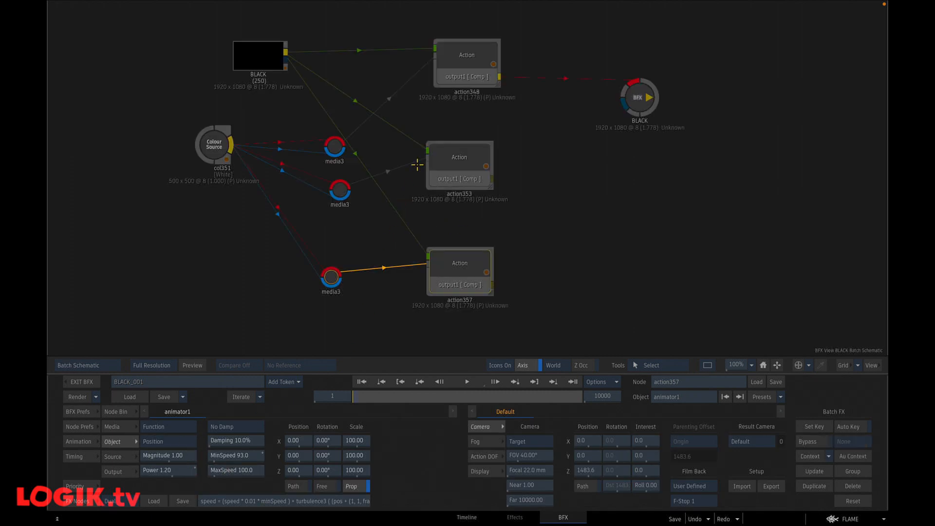
Move the Colour Source node further left and add a Text node below it in the Batch schematic
drag(356, 247, 497, 212)
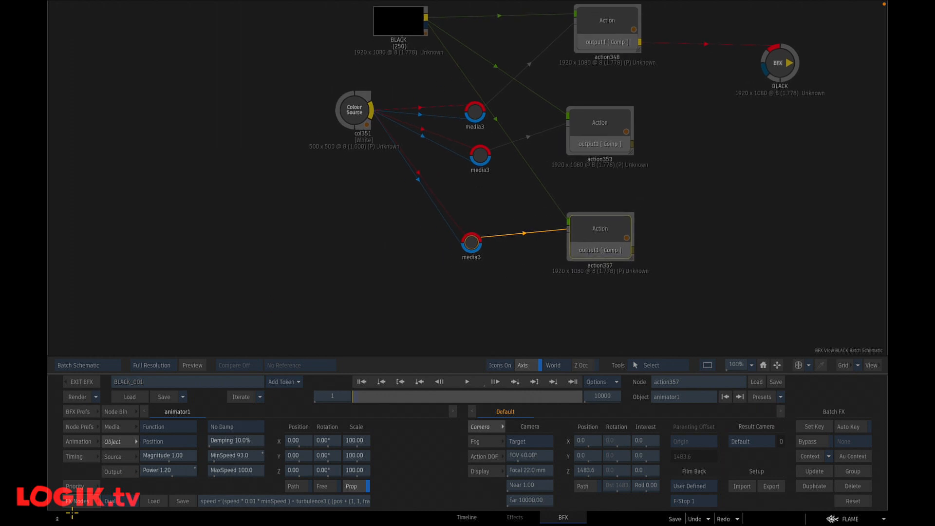
click(83, 500)
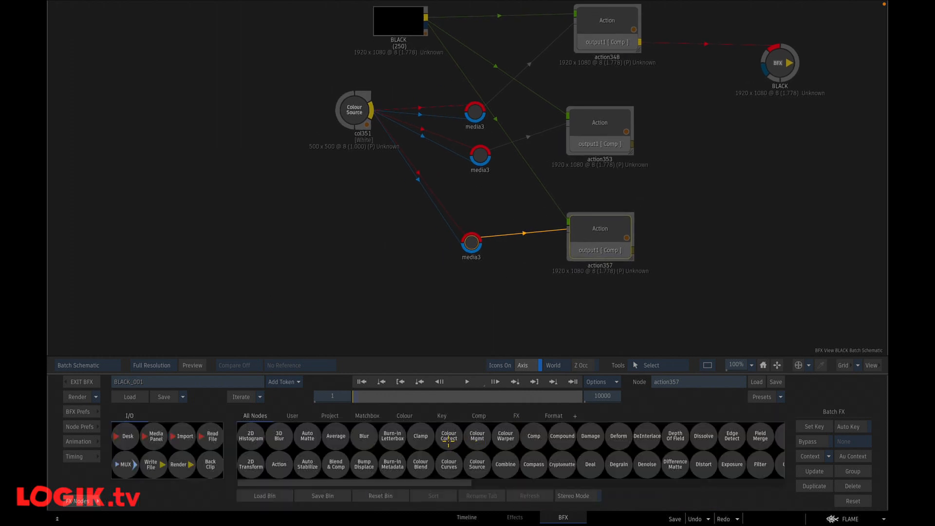
drag(351, 108, 311, 107)
key(t)
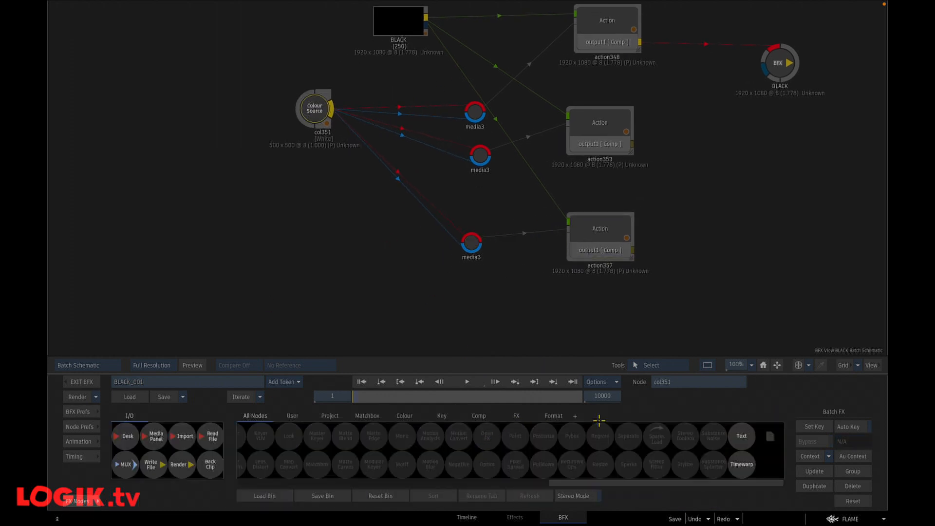
drag(743, 435, 365, 244)
Enter the text LOGIK in Discreet-Bold at size 668, centring its axis and paragraph in the frame
double_click(362, 245)
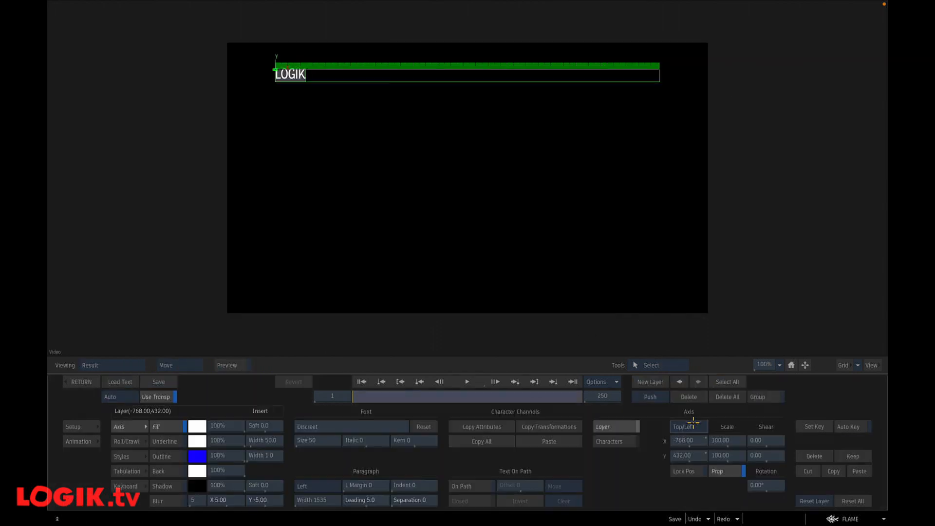
ctrl+alt+click(689, 455)
click(319, 486)
click(326, 473)
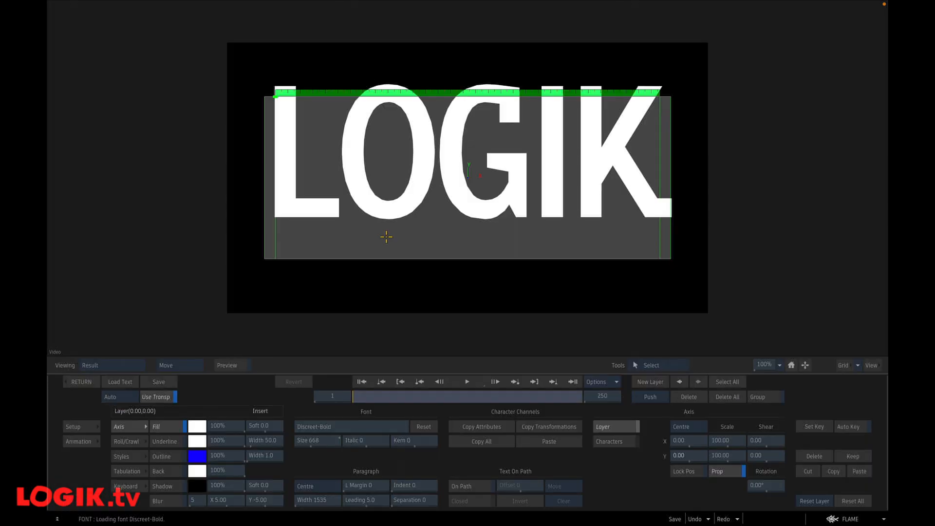
Feed the Text node into action357's media3, set the media's front off, and play the particles through the camera output
drag(475, 246, 425, 243)
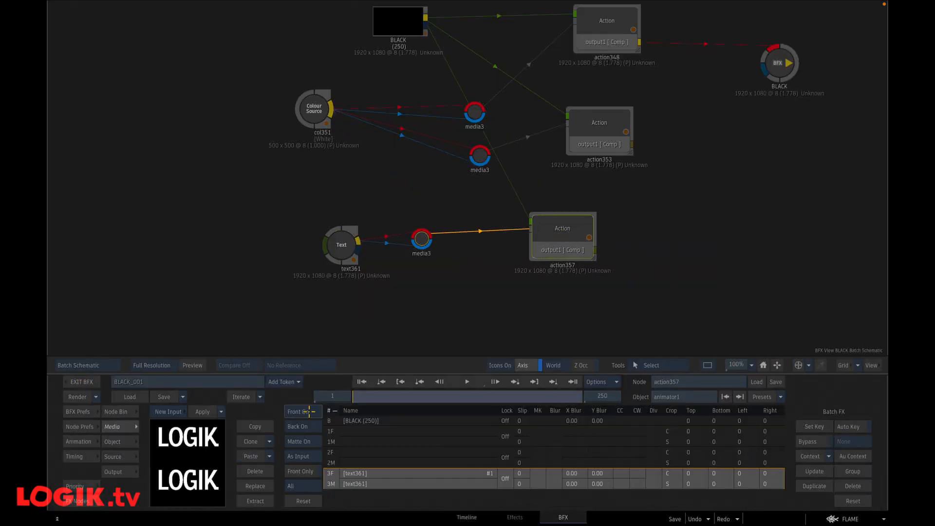
click(309, 411)
key(F4)
key(Escape)
key(F4)
click(463, 382)
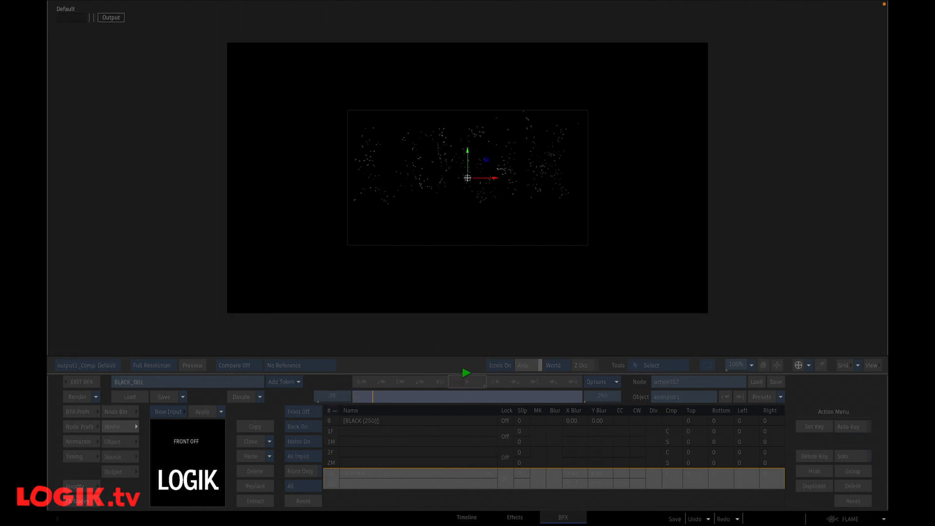
key(space)
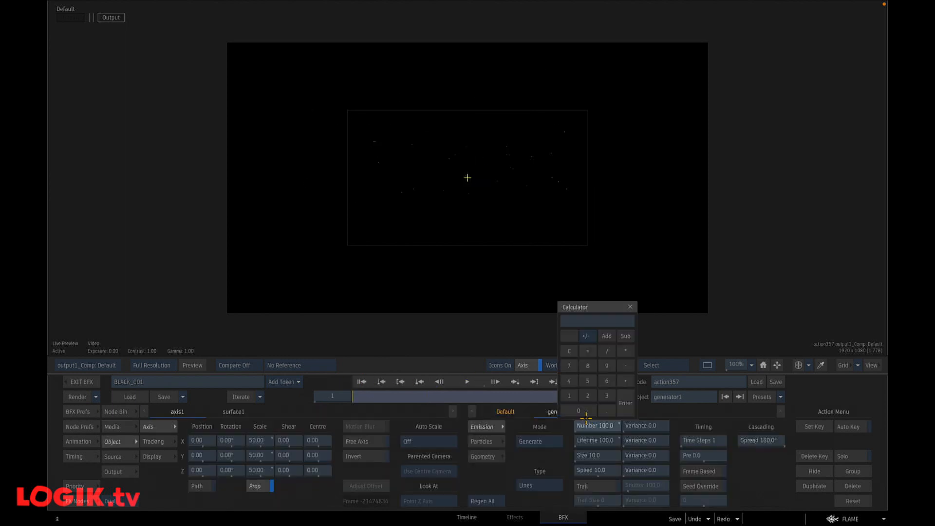
Set generator1's emission Number to 2500.0 in action357 and play the LOGIK particle animation
click(588, 395)
click(588, 380)
double_click(584, 410)
click(623, 403)
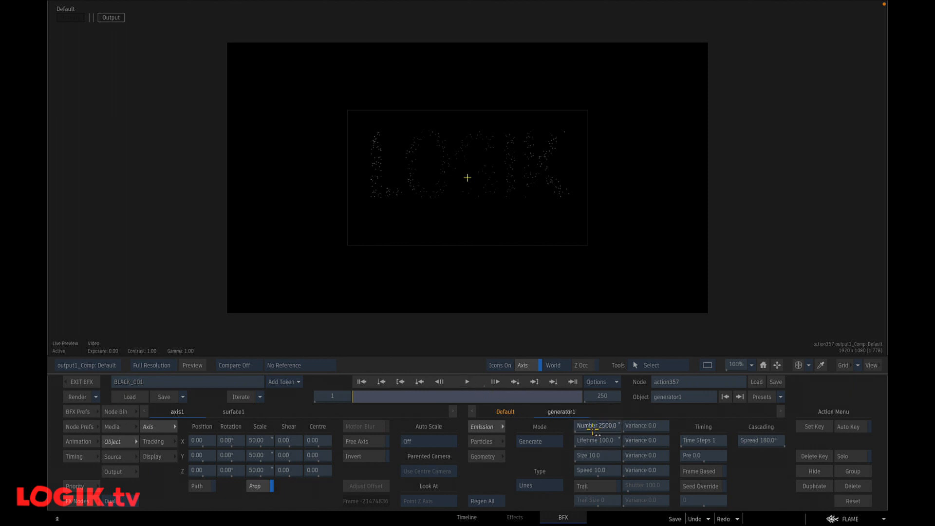
click(453, 376)
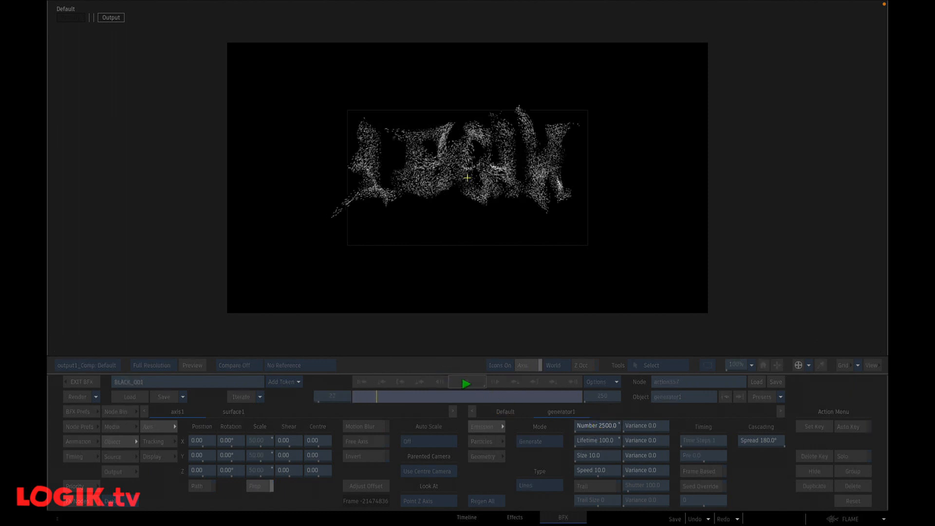
click(471, 381)
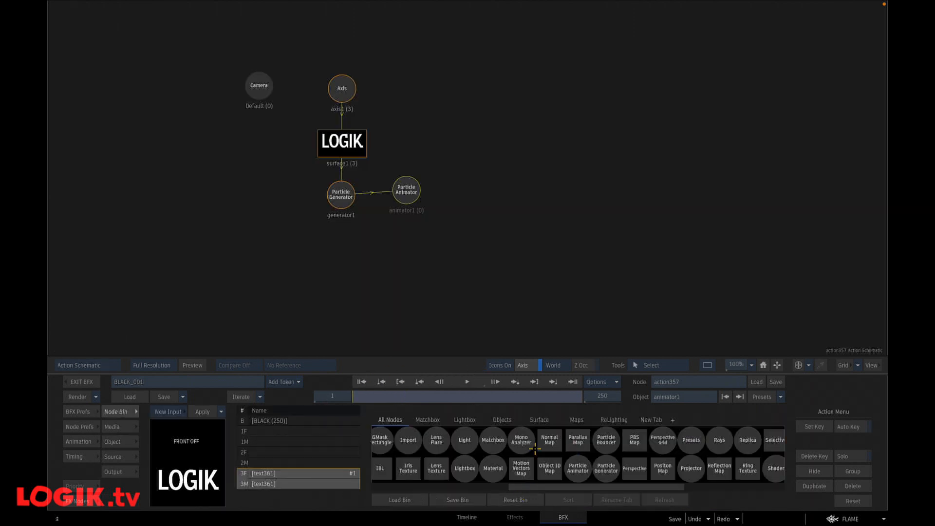
Add a second Particle Animator below animator1, connected to generator1, and set its transform to Speed with Free on
key(p)
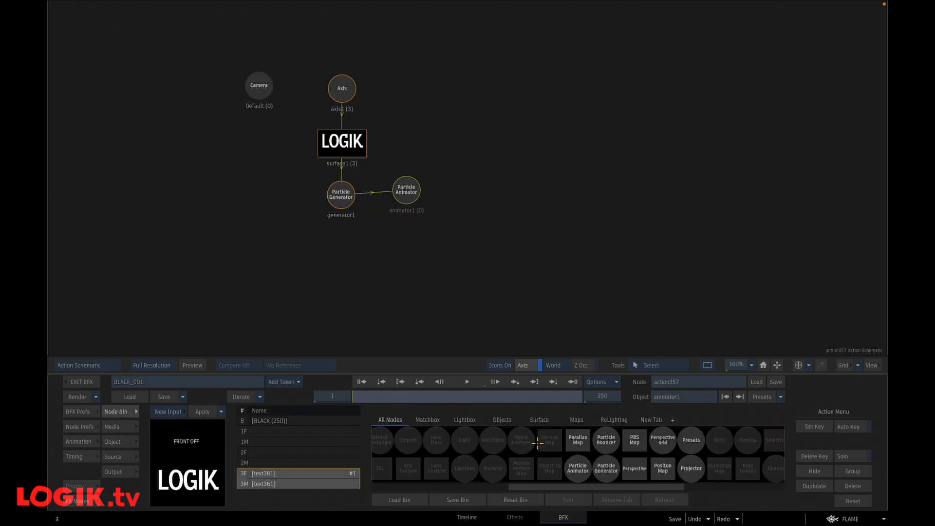
drag(579, 476, 402, 235)
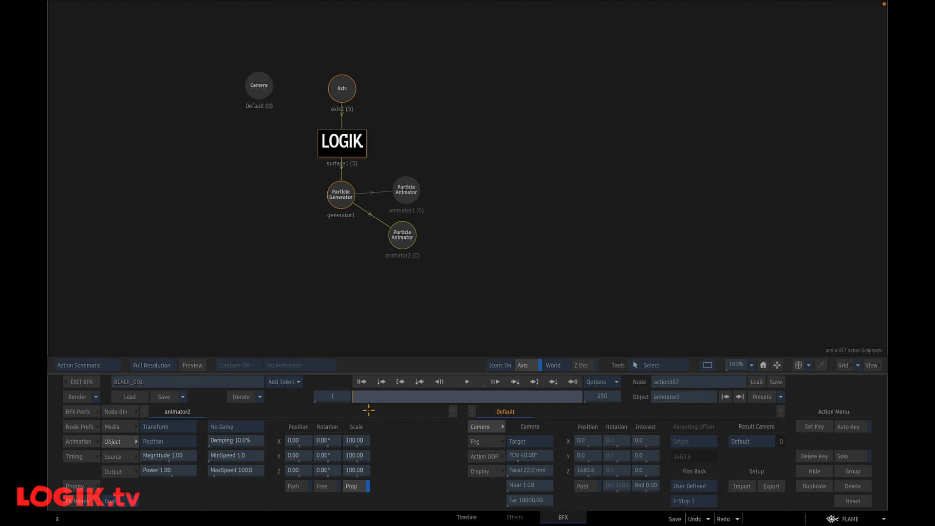
click(175, 440)
click(177, 440)
click(327, 485)
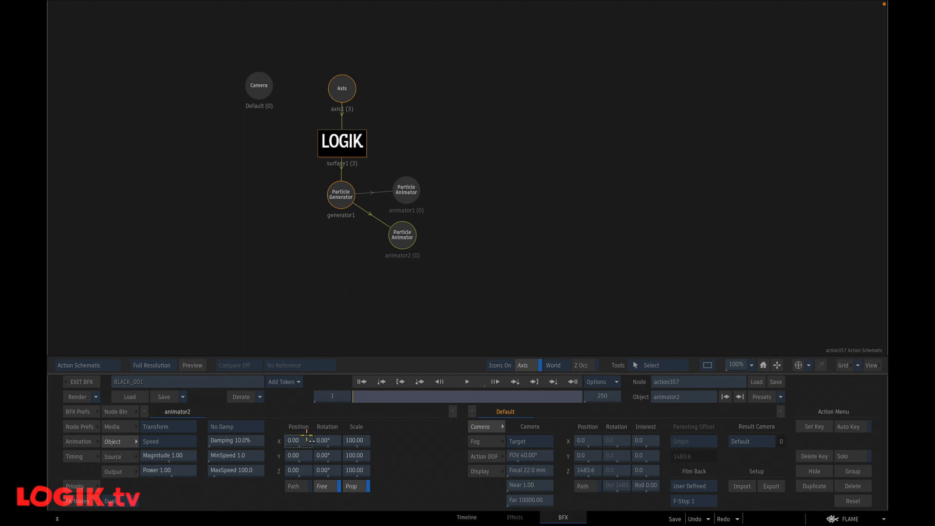
Set animator2's Speed position to 0.40 in X and 0.70 in Y, and play the particle animation
click(297, 440)
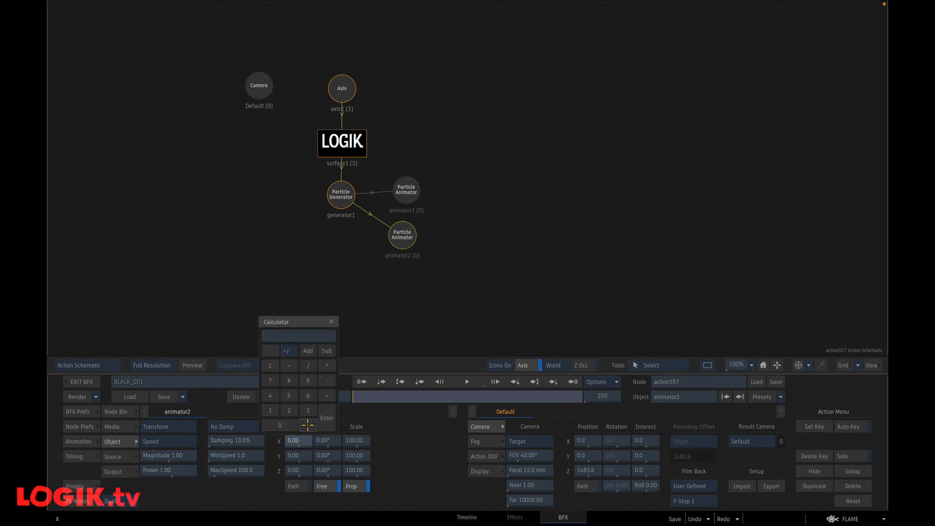
click(298, 455)
click(270, 396)
click(327, 433)
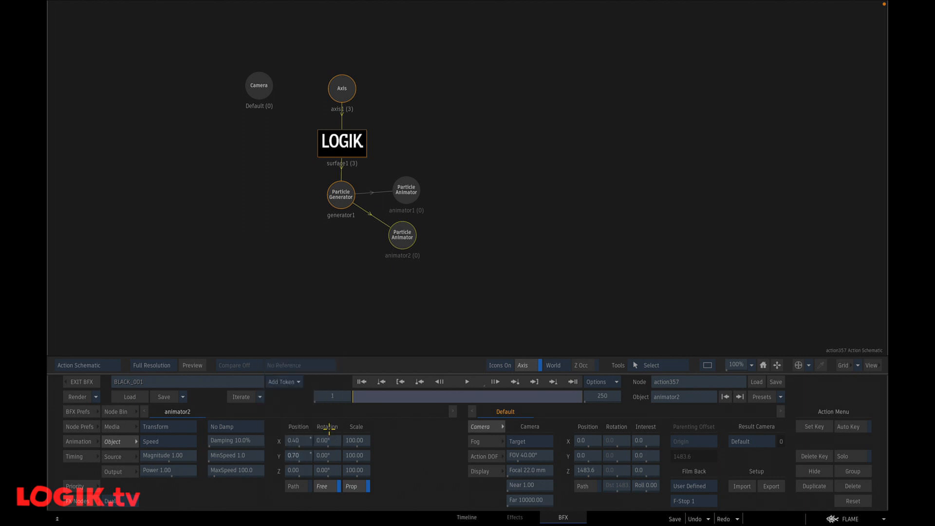
key(F4)
click(466, 382)
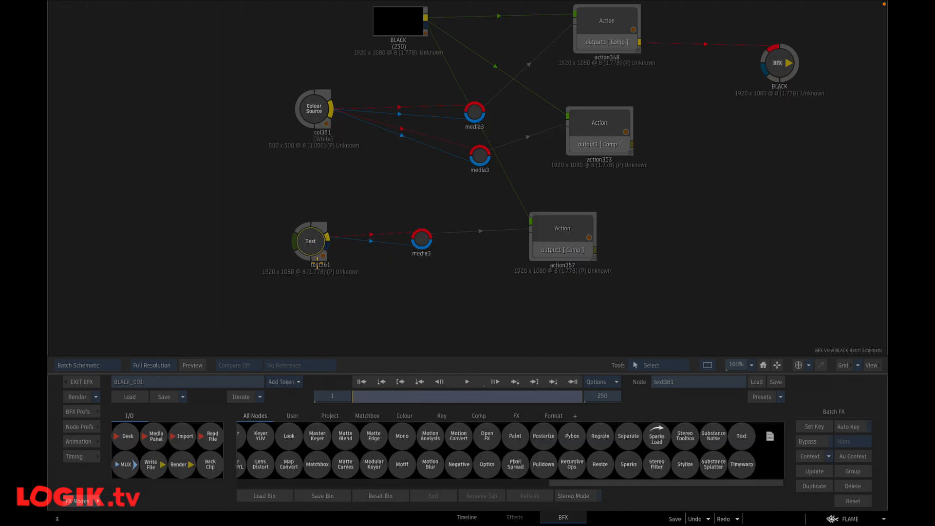
Add a GMask Tracer node after the Text node in the batch schematic and open it for masking
key(g)
drag(536, 467, 350, 280)
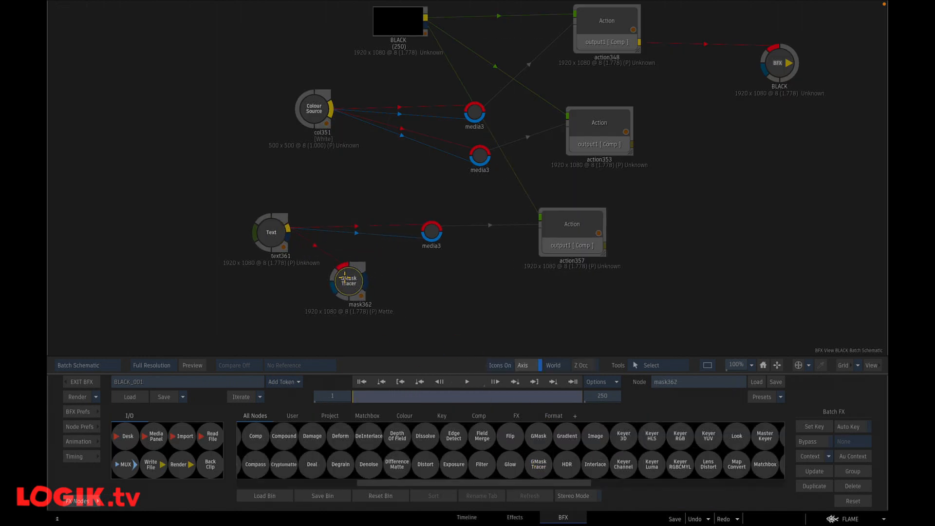
double_click(349, 280)
key(F3)
key(F1)
Create a mask in the GMask Tracer and shape it over the LOGIK text for a vertical wipe
double_click(528, 440)
mouse_move(470, 338)
mouse_down()
mouse_move(808, 247)
mouse_move(885, 251)
mouse_up()
drag(739, 252, 739, 189)
key(Escape)
double_click(465, 176)
Animate the mask with Auto Key up to frame 150 so it wipes the text away from its base upward
key(F1)
drag(207, 455, 243, 455)
click(849, 427)
click(333, 397)
text(150)
key(Return)
drag(355, 396, 478, 397)
key(Escape)
Add a Matchbox node with the crok_grunge shader after the GMask Tracer and view its result
key(m)
drag(539, 464, 458, 197)
scroll(540, 211, down, 20)
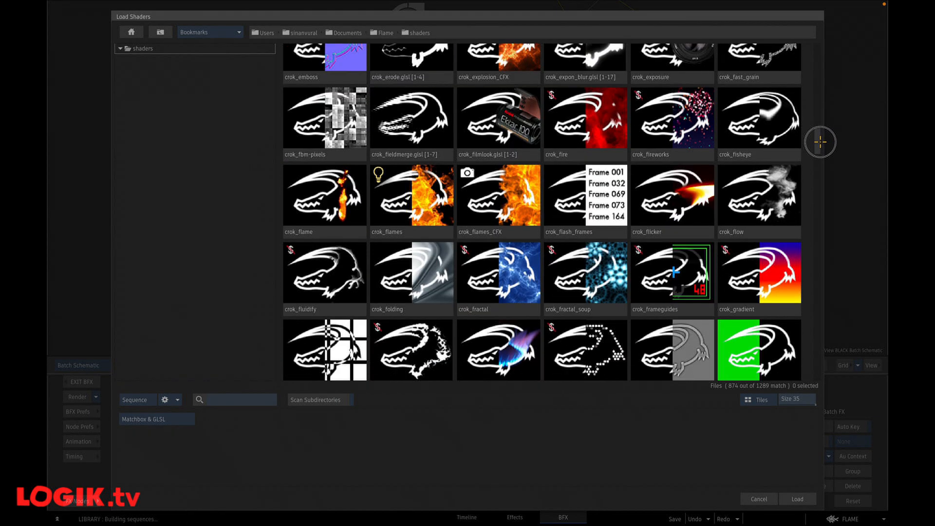
key(Return)
key(F4)
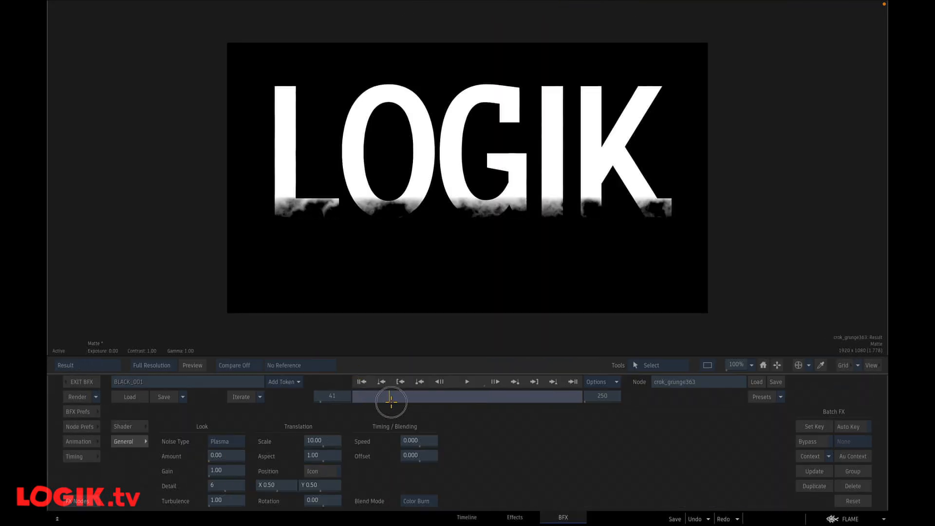
Set the CROK Grunge noise Scale to 9.05 and review the eroding LOGIK matte, returning to frame 1
key(grave)
key(F4)
drag(319, 441, 307, 435)
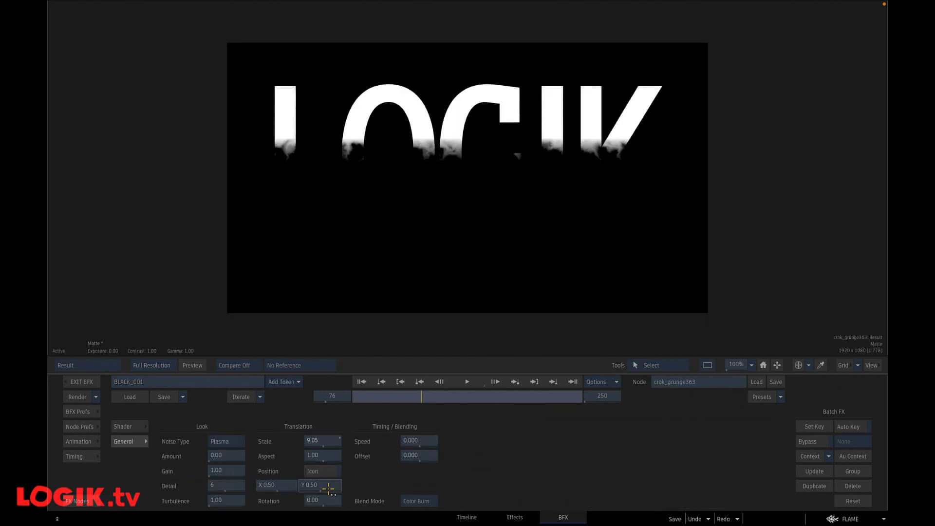
key(grave)
click(379, 194)
key(F4)
key(grave)
click(459, 199)
key(F4)
drag(360, 386, 310, 392)
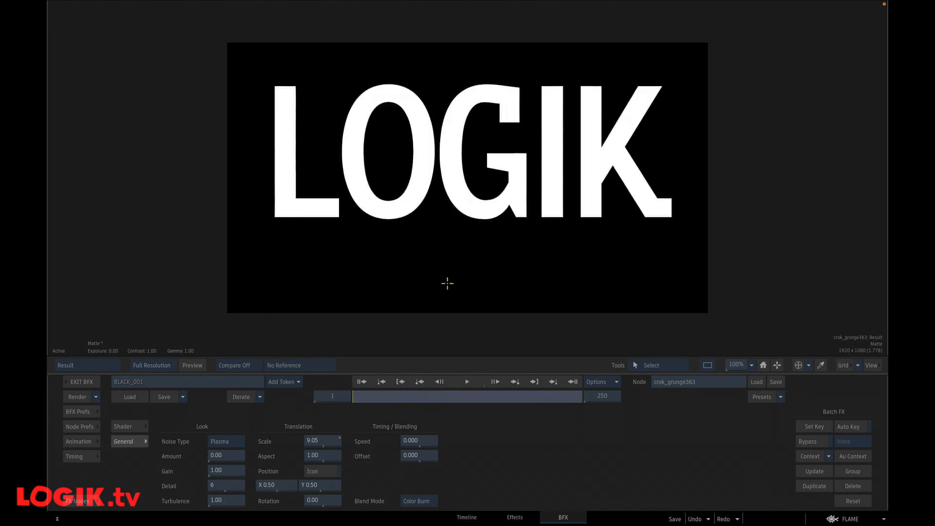
Return to action357, lower surface1's transparency to reveal the LOGIK text, and play the particle animation
key(grave)
click(526, 144)
drag(526, 143, 460, 152)
key(Escape)
click(326, 149)
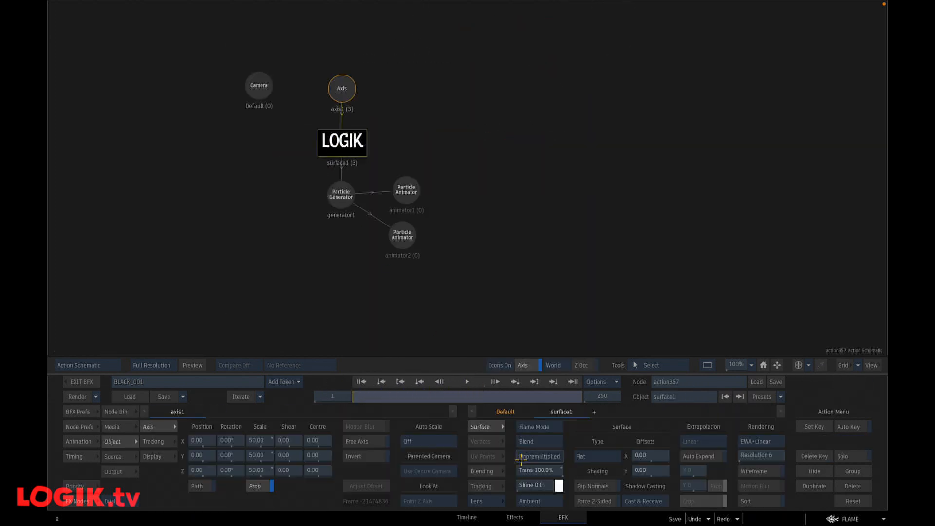
key(F4)
drag(551, 469, 504, 469)
click(462, 381)
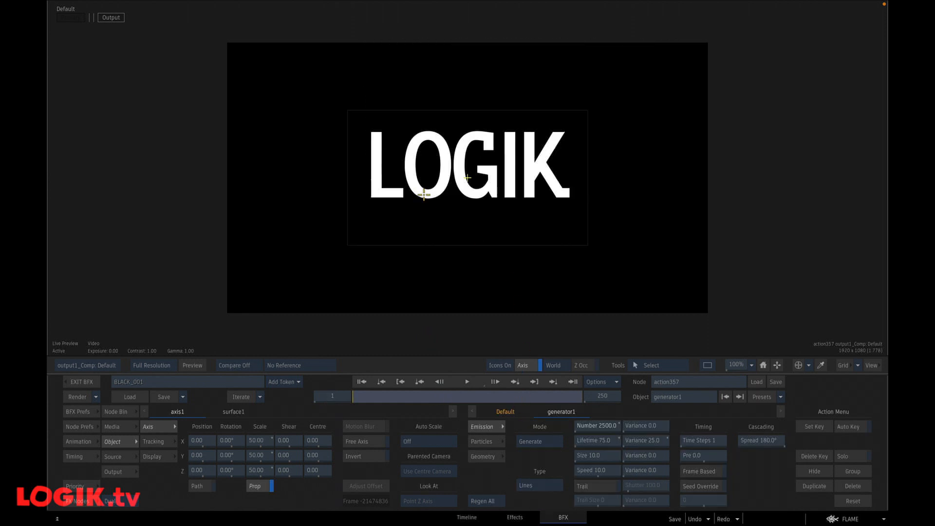
Change generator1's particle type to Points and play the dissolving LOGIK animation
click(550, 486)
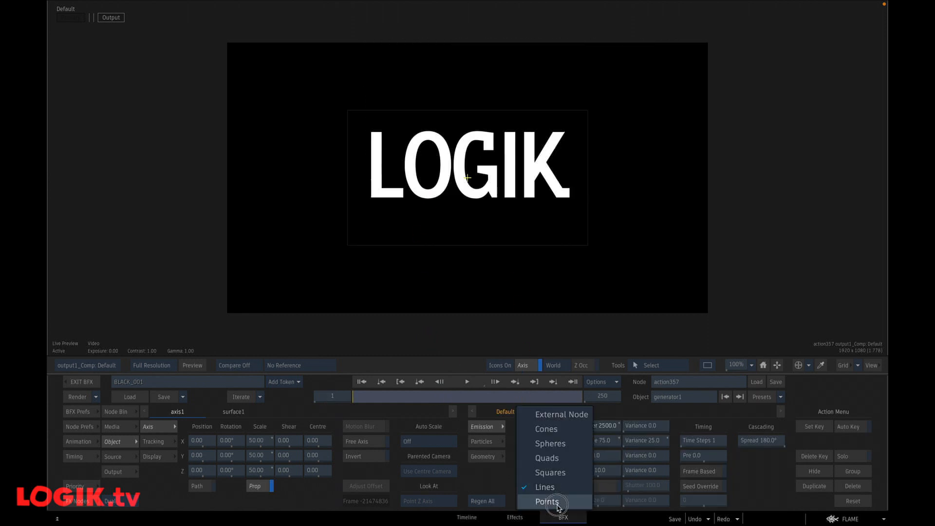
click(547, 502)
click(462, 381)
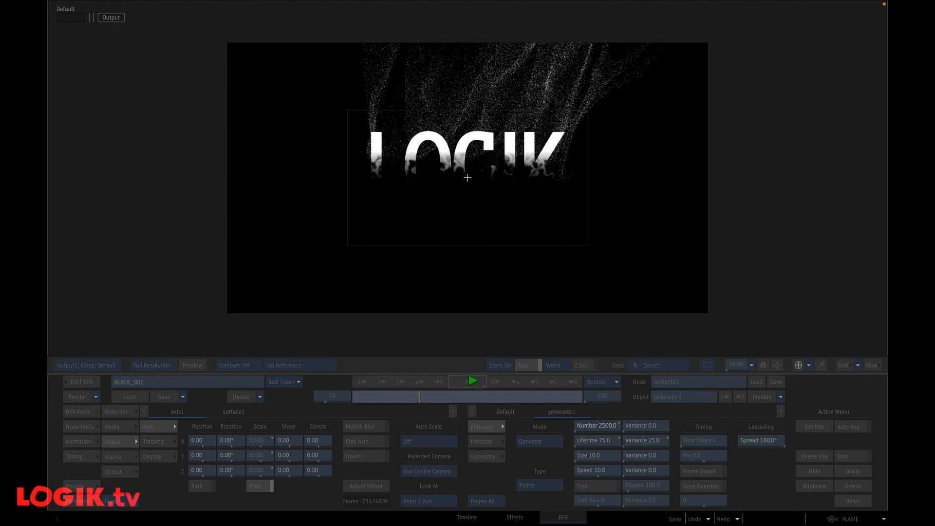
Go back to the batch schematic, select action353, and play its trailing particle stream through the output view
drag(489, 213, 418, 307)
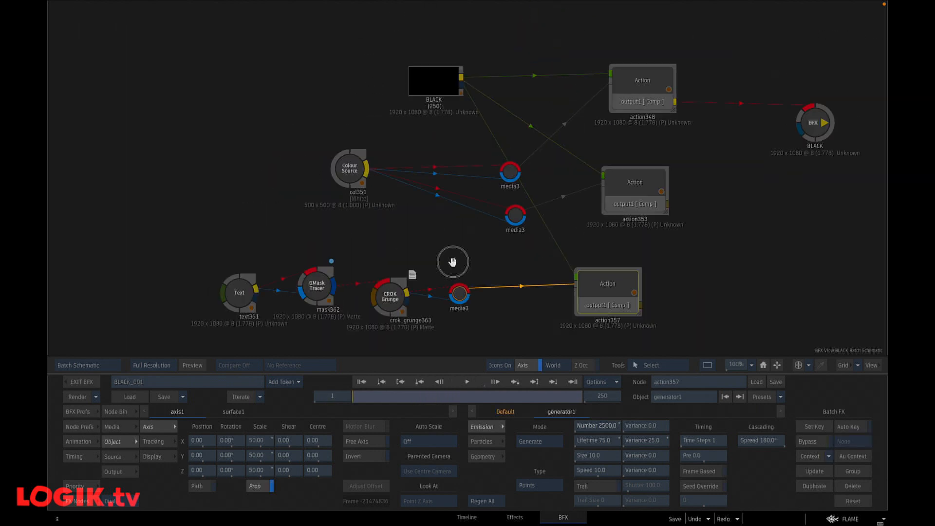
drag(682, 294, 476, 203)
click(411, 145)
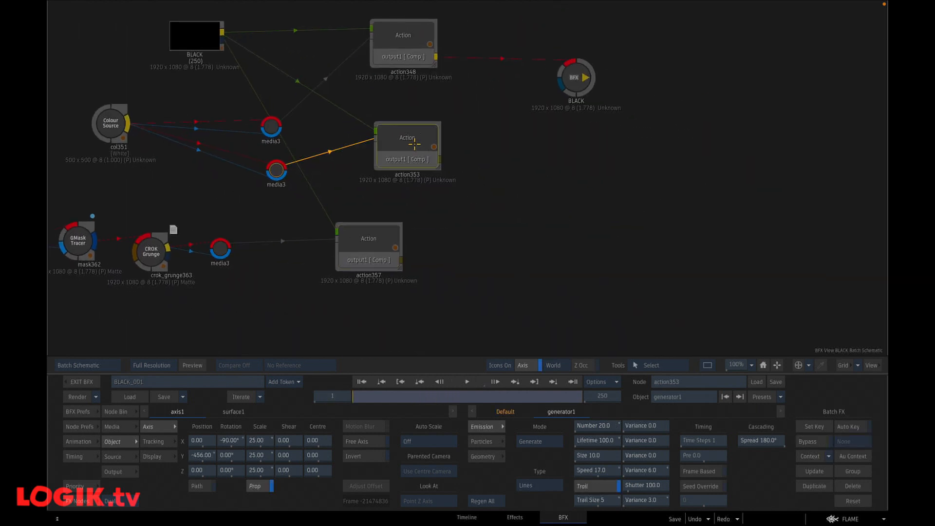
key(F4)
click(466, 381)
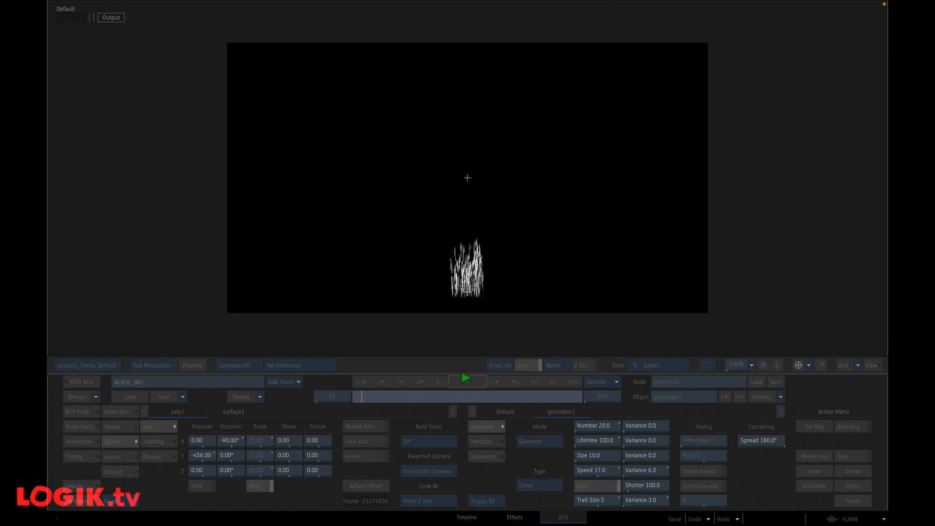